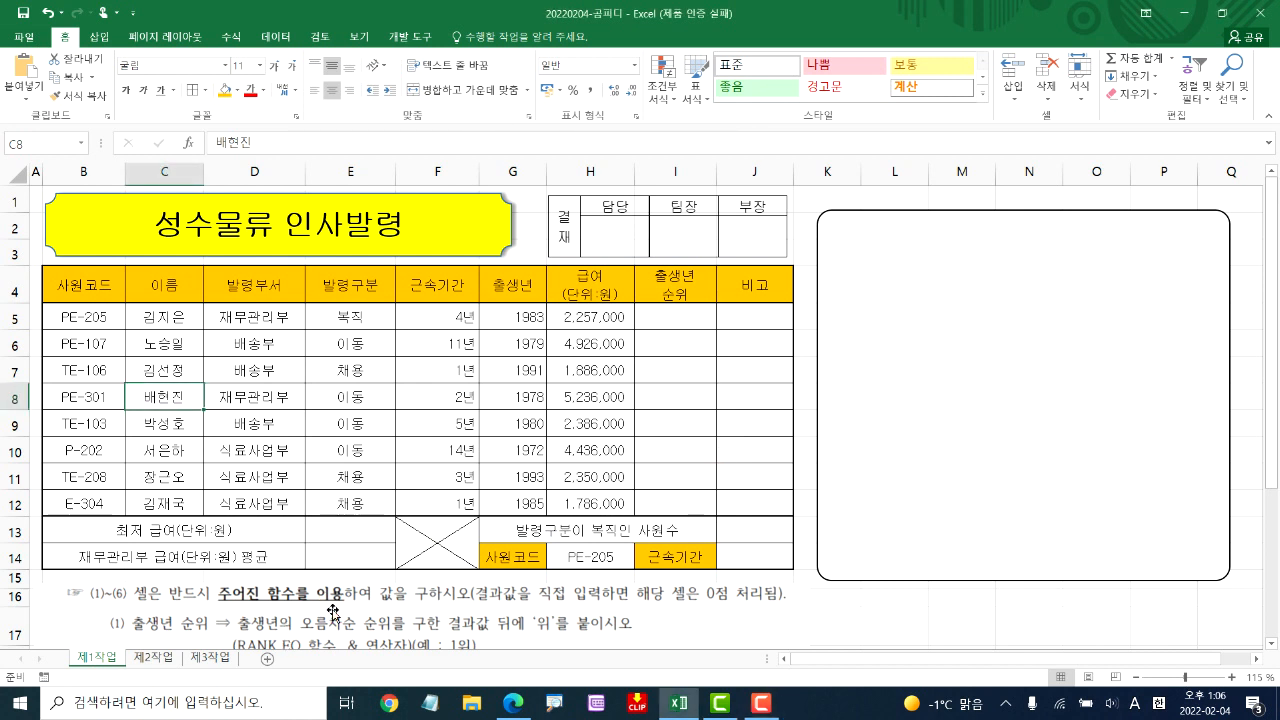
Examine instruction (1) below the table and underline its requirement 오름차순 순위
scroll(450, 612, "down", 1)
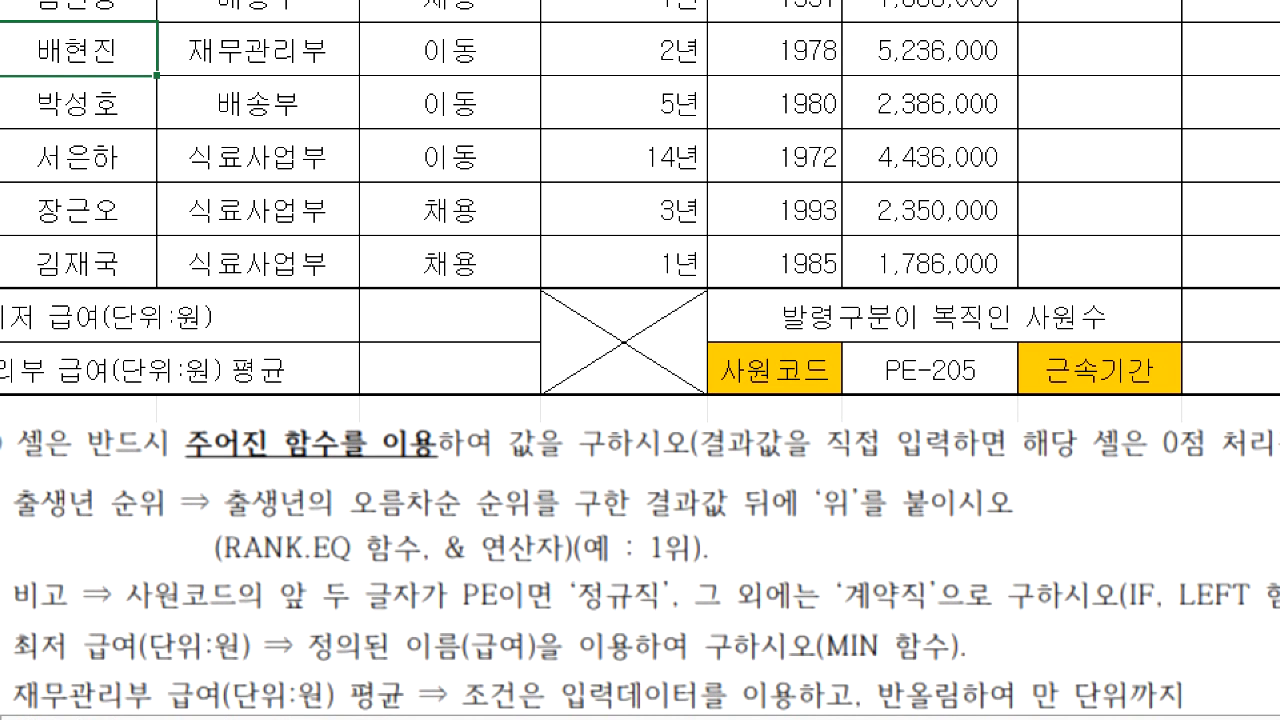
left_click_drag(352, 521, 508, 526)
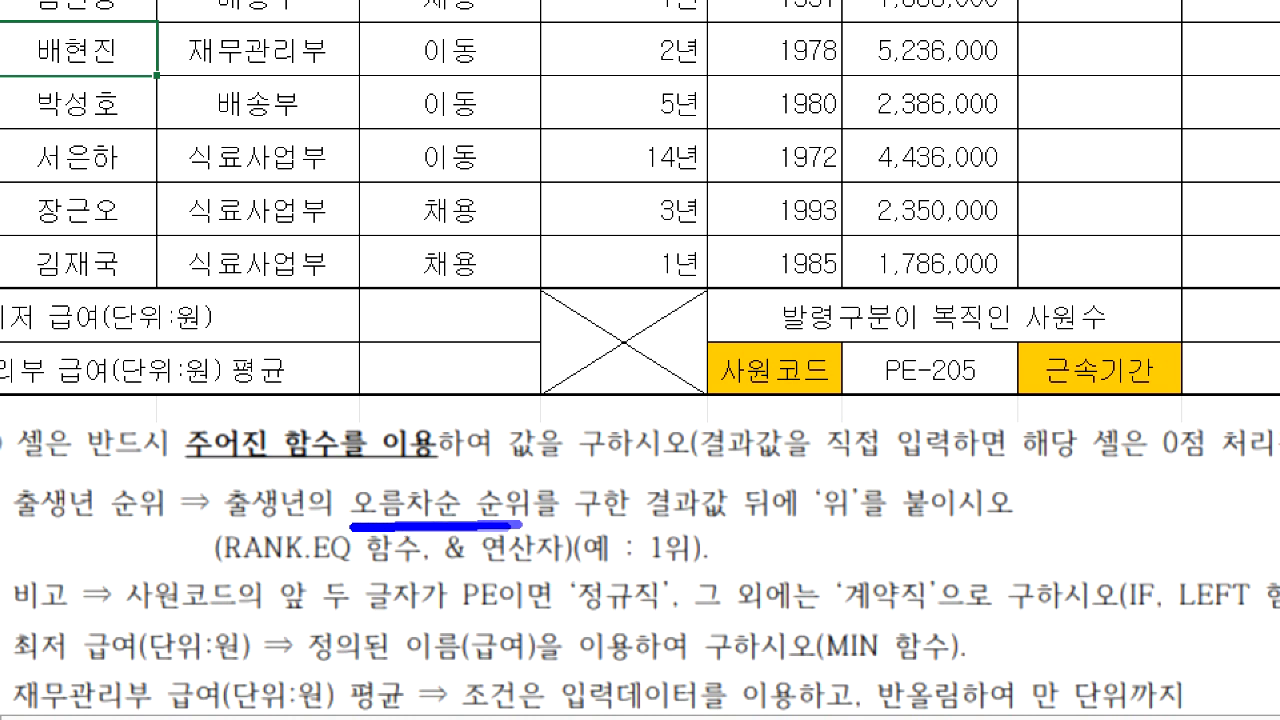
mouse_move(365, 466)
left_mouse_down()
mouse_move(330, 476)
mouse_move(370, 490)
mouse_move(341, 463)
mouse_move(345, 496)
mouse_move(371, 463)
left_mouse_up()
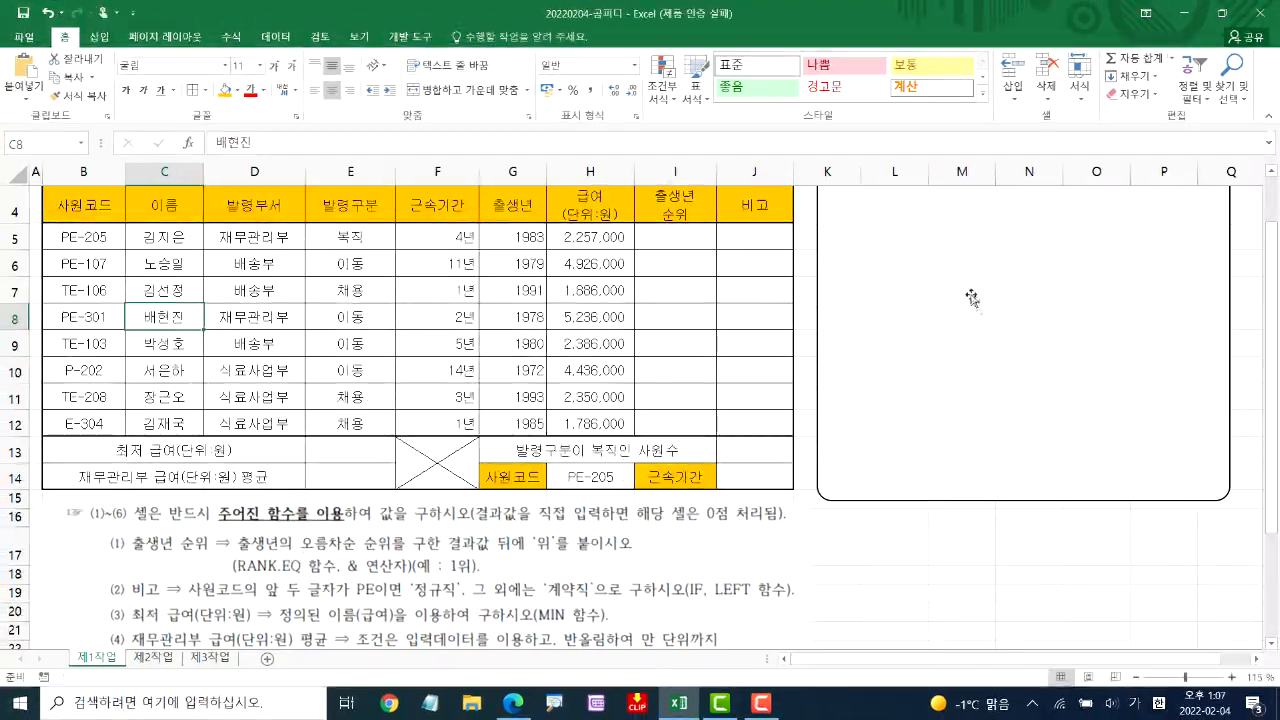
scroll(905, 345, "up", 1)
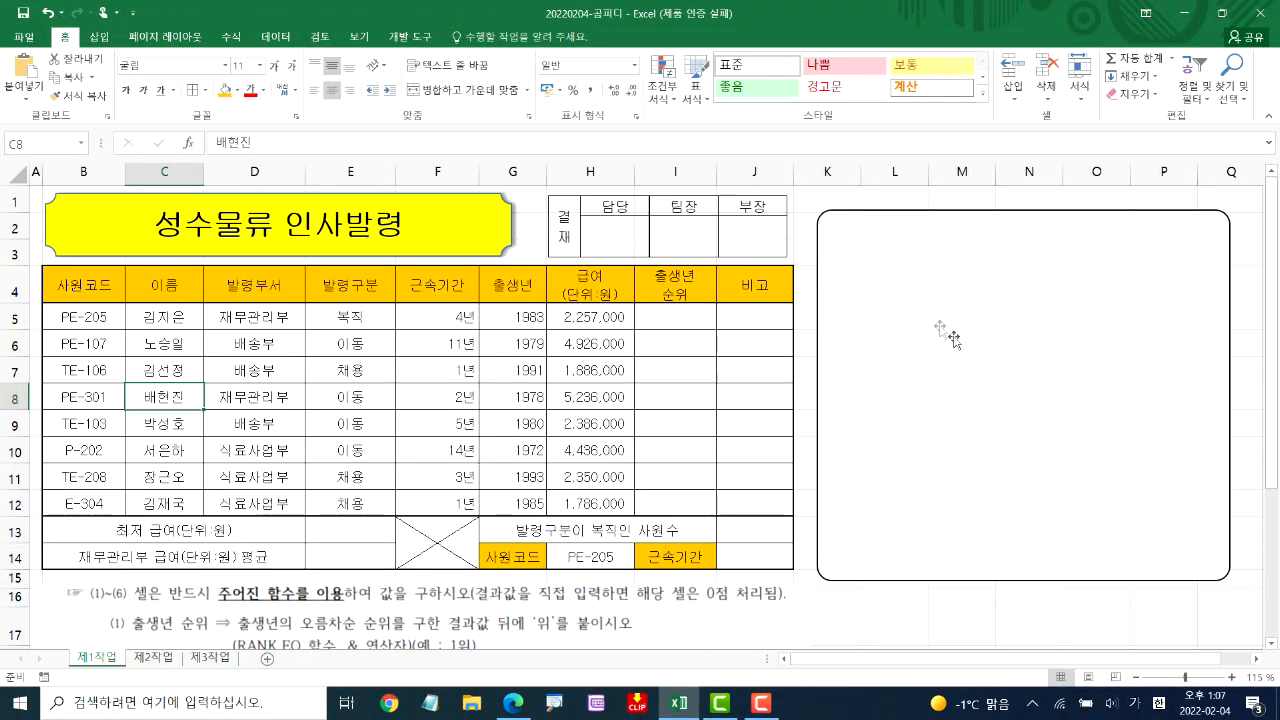
Enter the heading "순위 RANK.EQ" in the empty rounded box beside the table
left_click(940, 330)
type("순위 ㄱ")
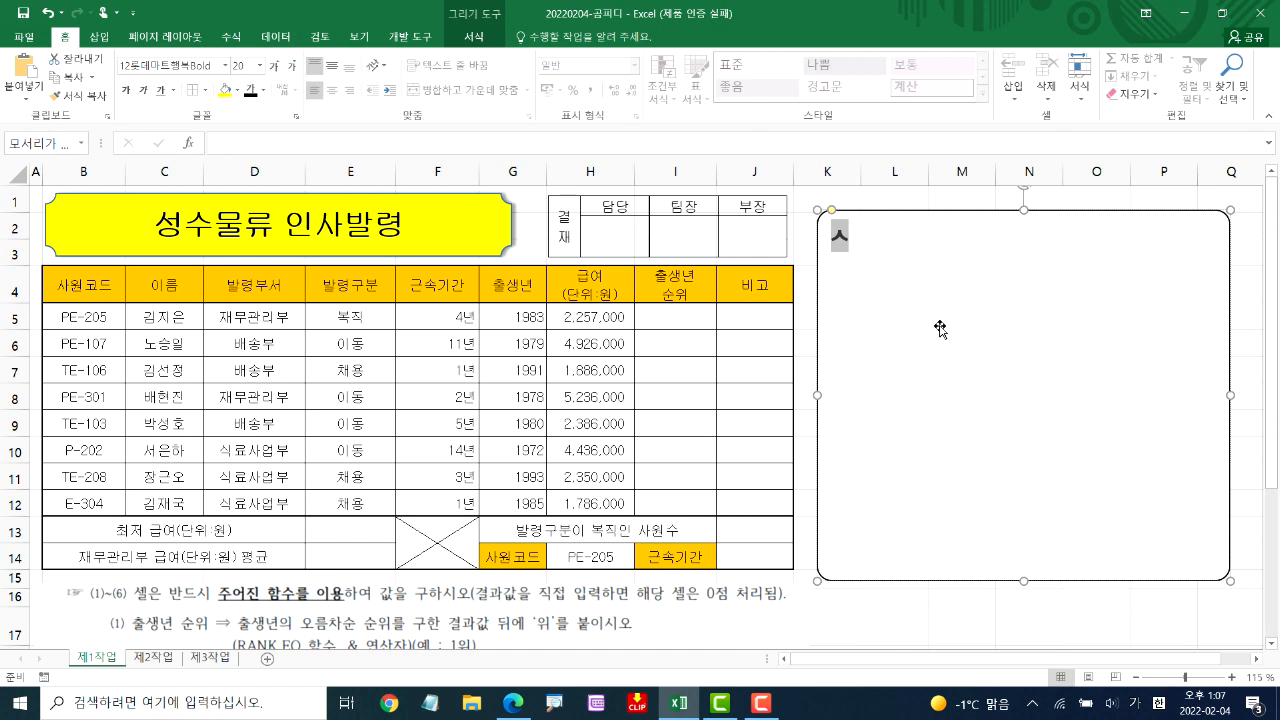
key("BackSpace")
key("Hangul")
type("R")
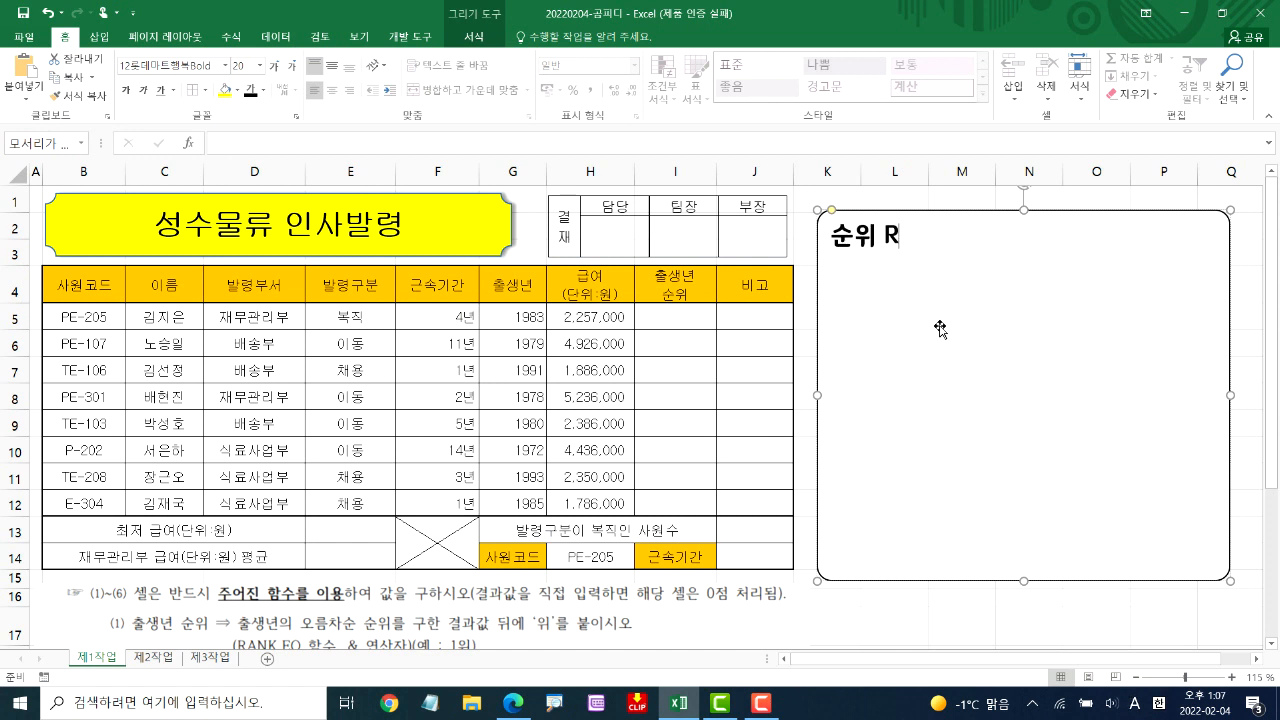
type("ANK.EQ")
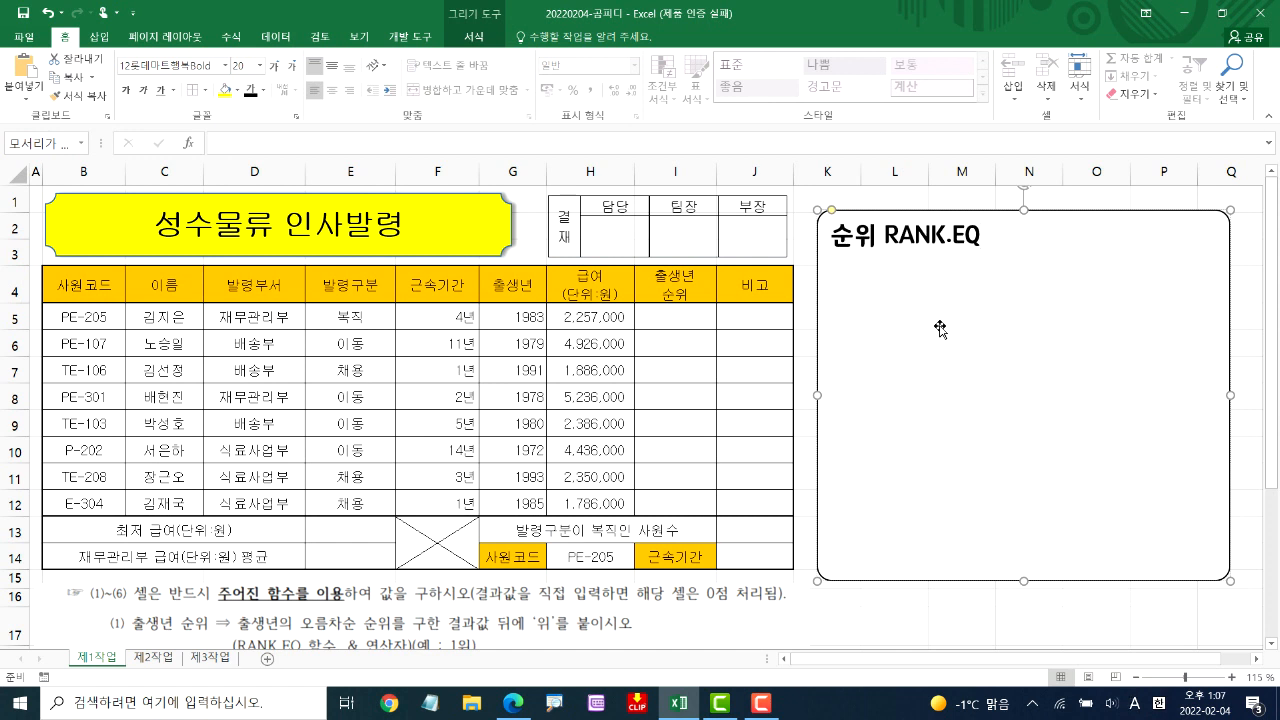
type("=ㄱ")
Write the syntax "=RANK.EQ(내점수,전체점수범위,옵션)" on the line under the heading in the note box
key("BackSpace")
key("Hangul")
type("RANK")
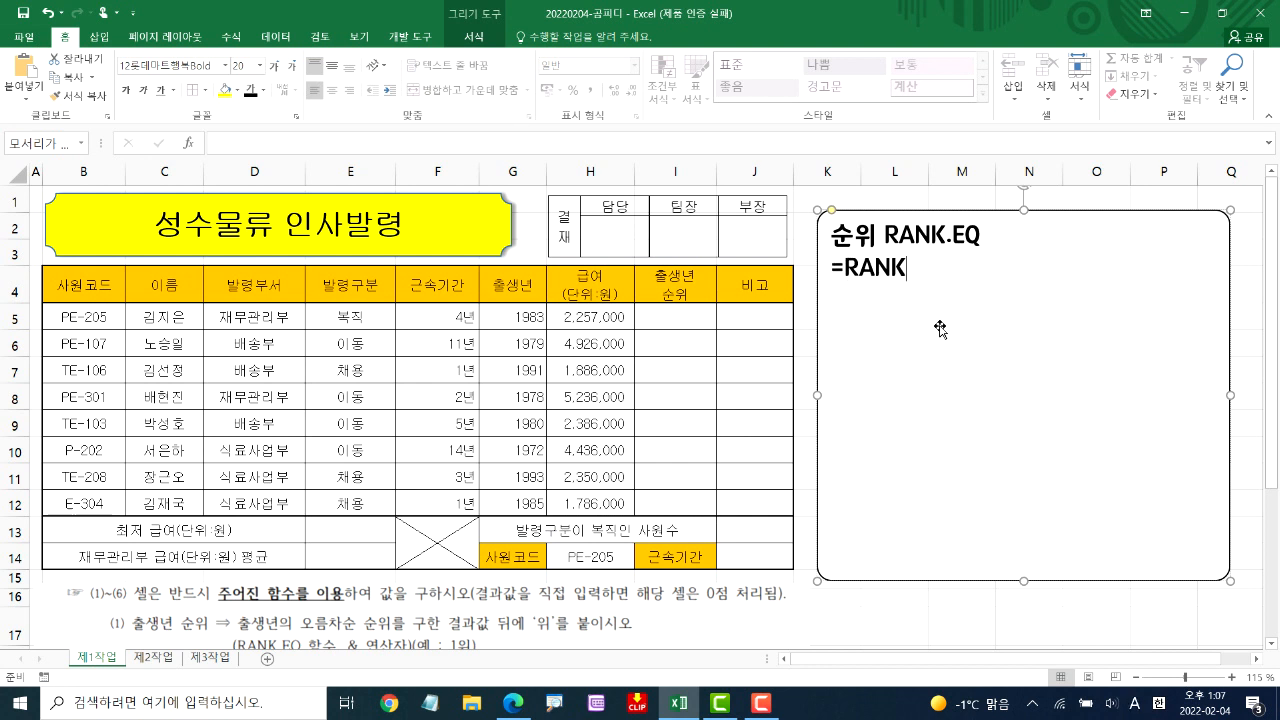
type(".EQ(")
type("so")
key("BackSpace")
key("BackSpace")
key("Hangul")
type("내점수,")
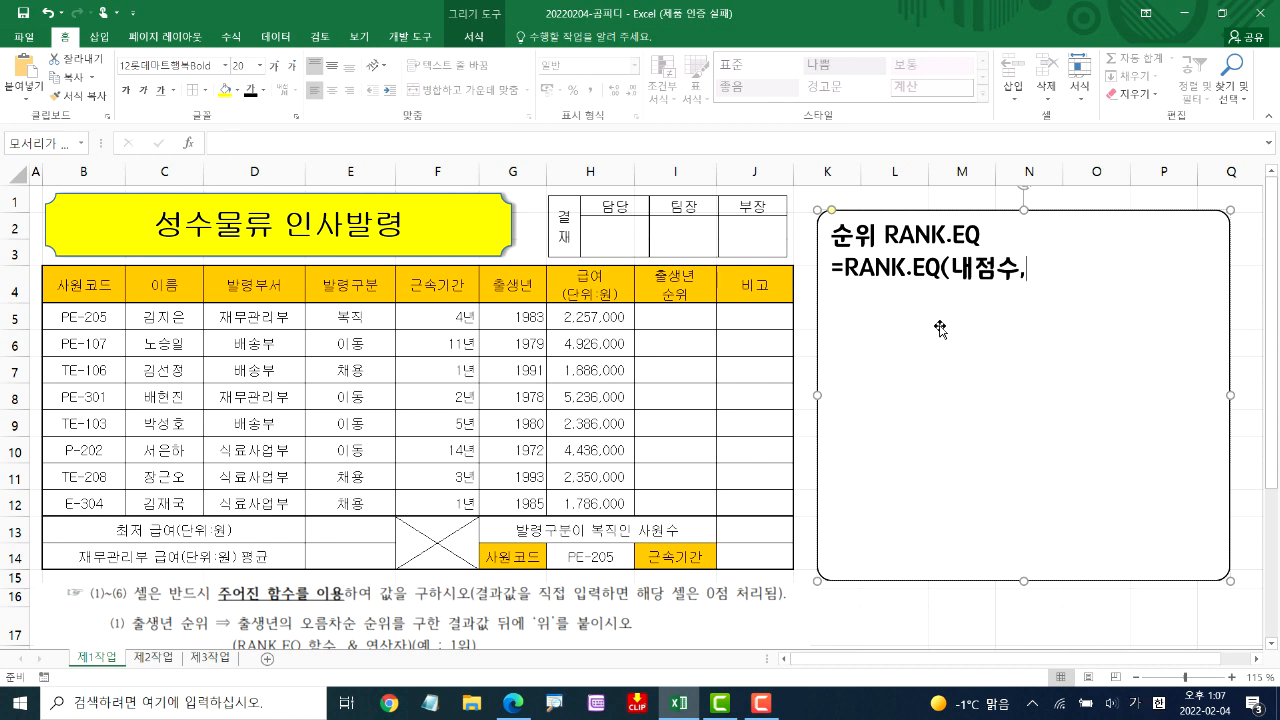
type("전체점ㅅ수범위")
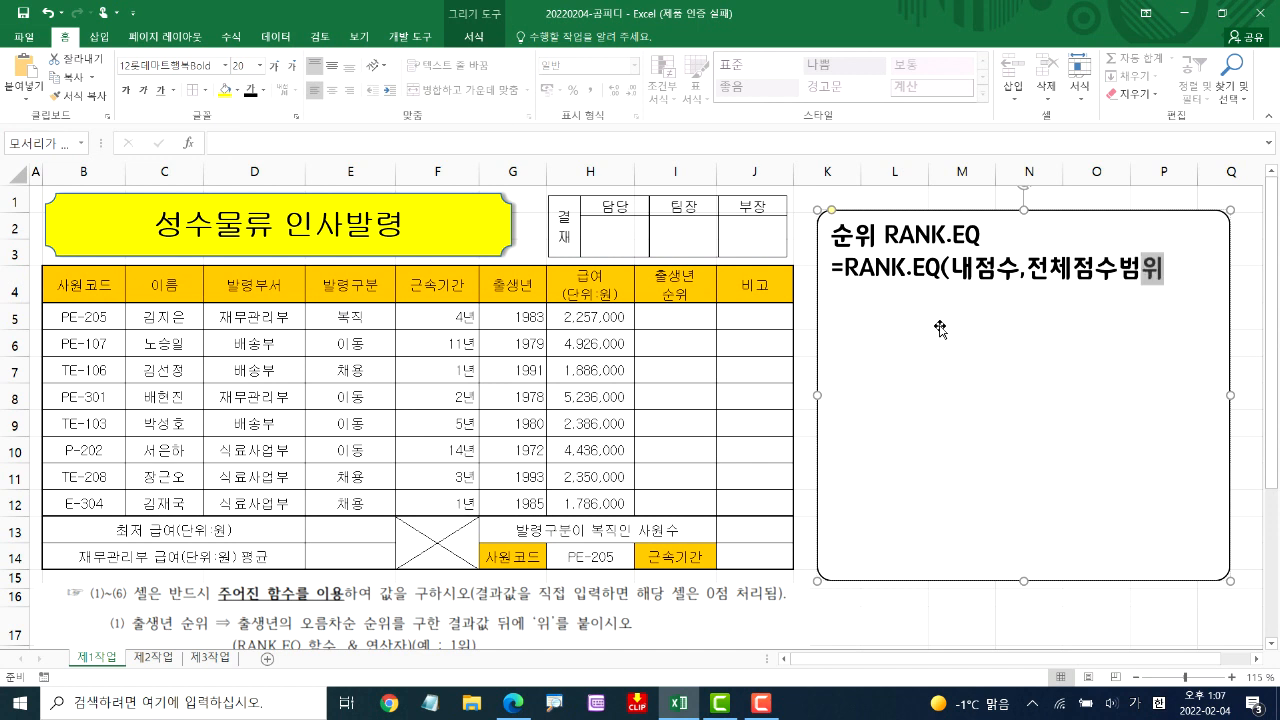
type(")")
key("BackSpace")
type("옵션")
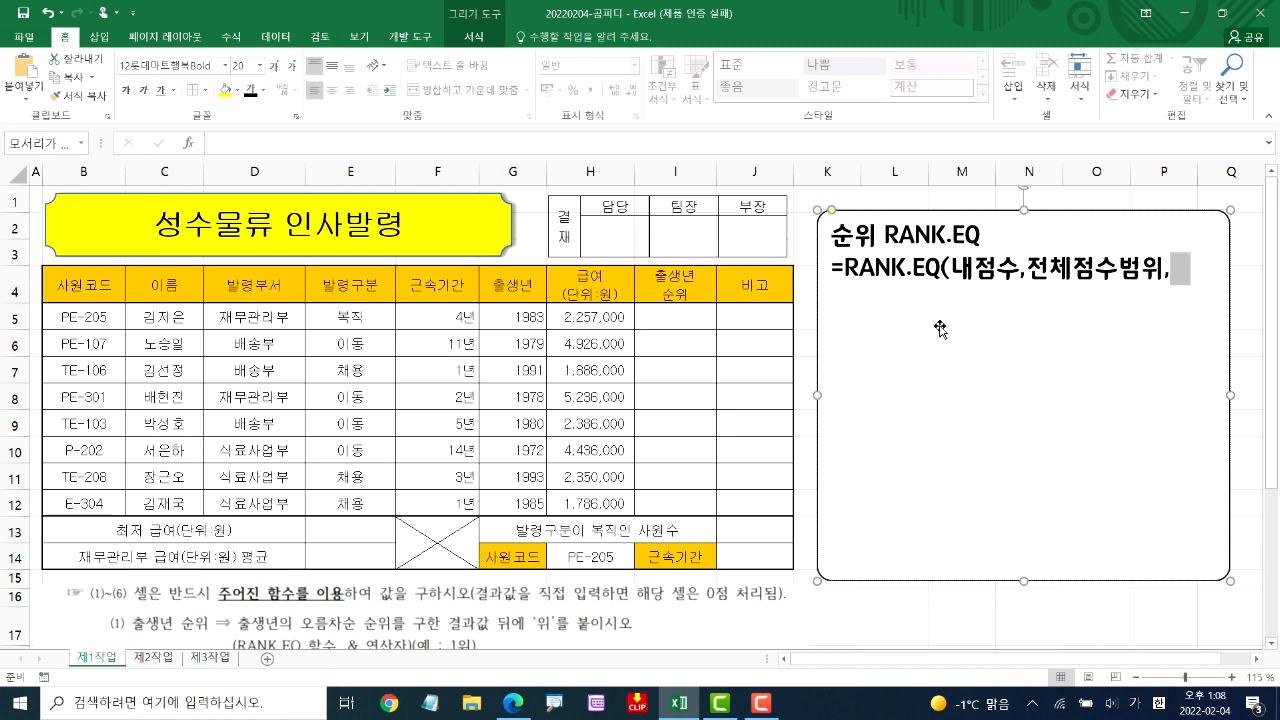
type(")")
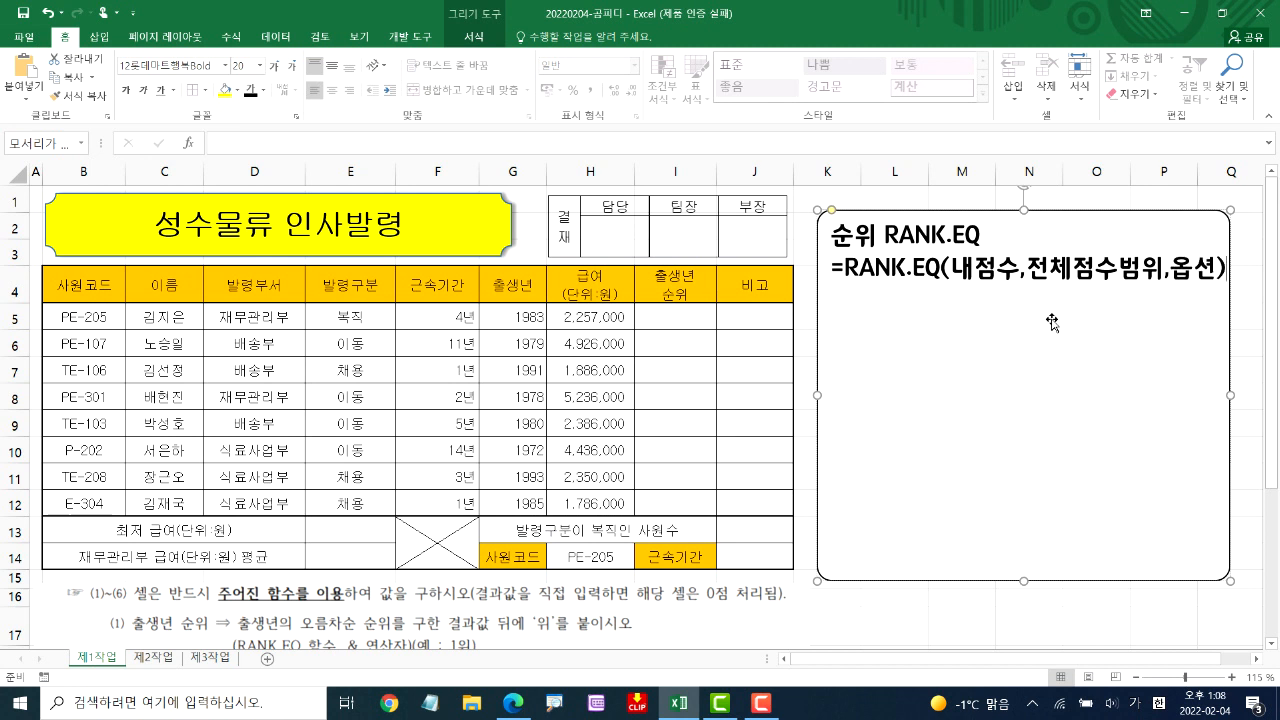
Leave a blank line under the syntax and add the note "내림차순 : 생략 또는 0"
key("Return")
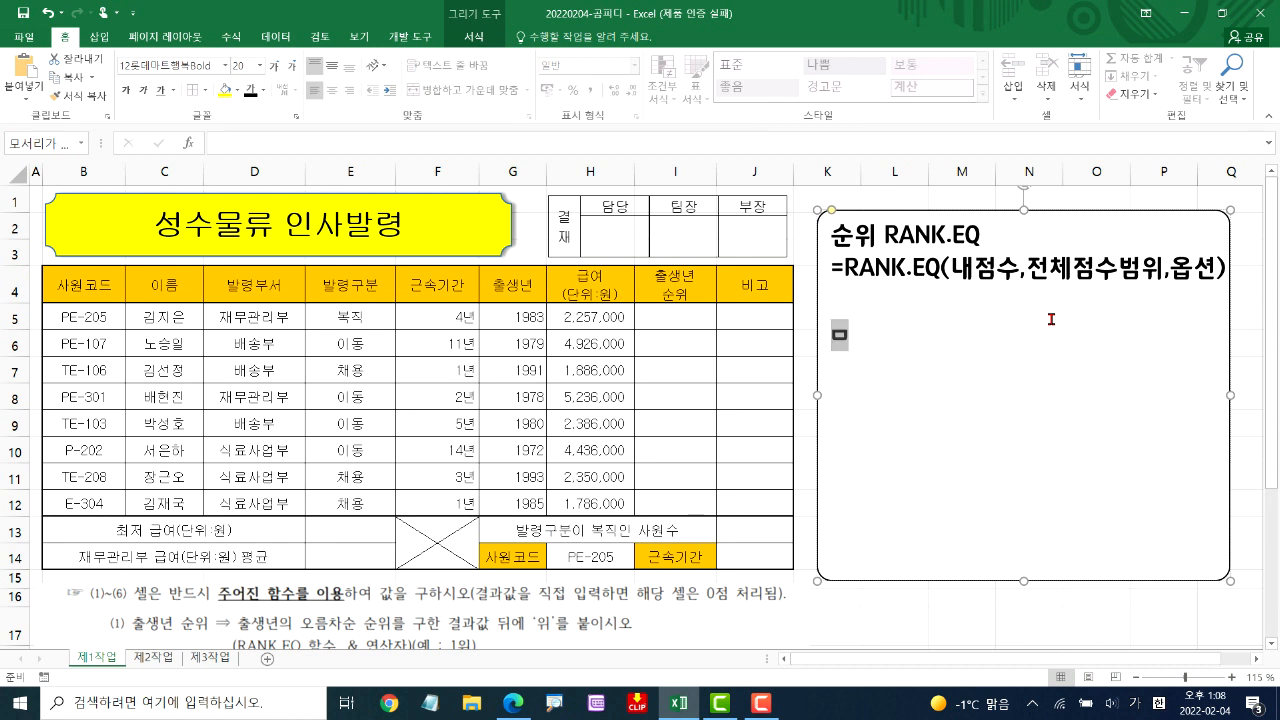
type("내림")
key("BackSpace")
key("BackSpace")
key("BackSpace")
key("BackSpace")
type("ㅇ")
key("BackSpace")
type("내림찻ㄴ")
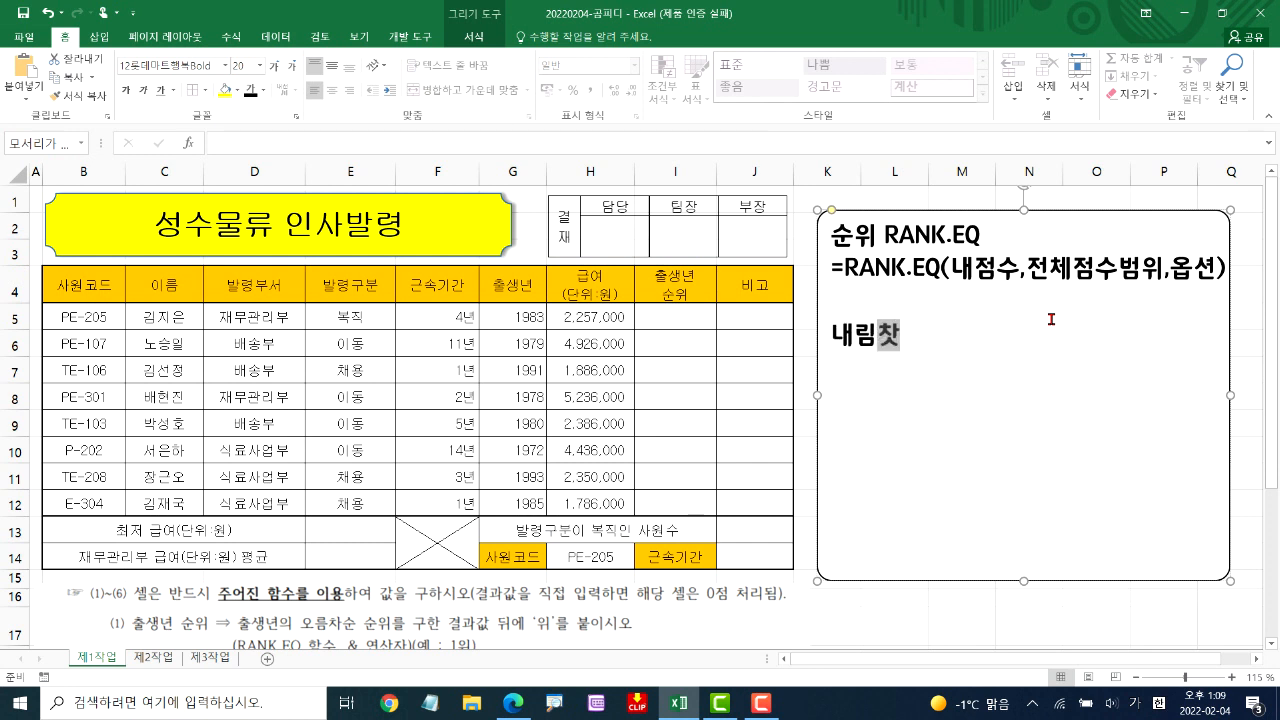
key("BackSpace")
key("BackSpace")
type("찻")
type("순 :")
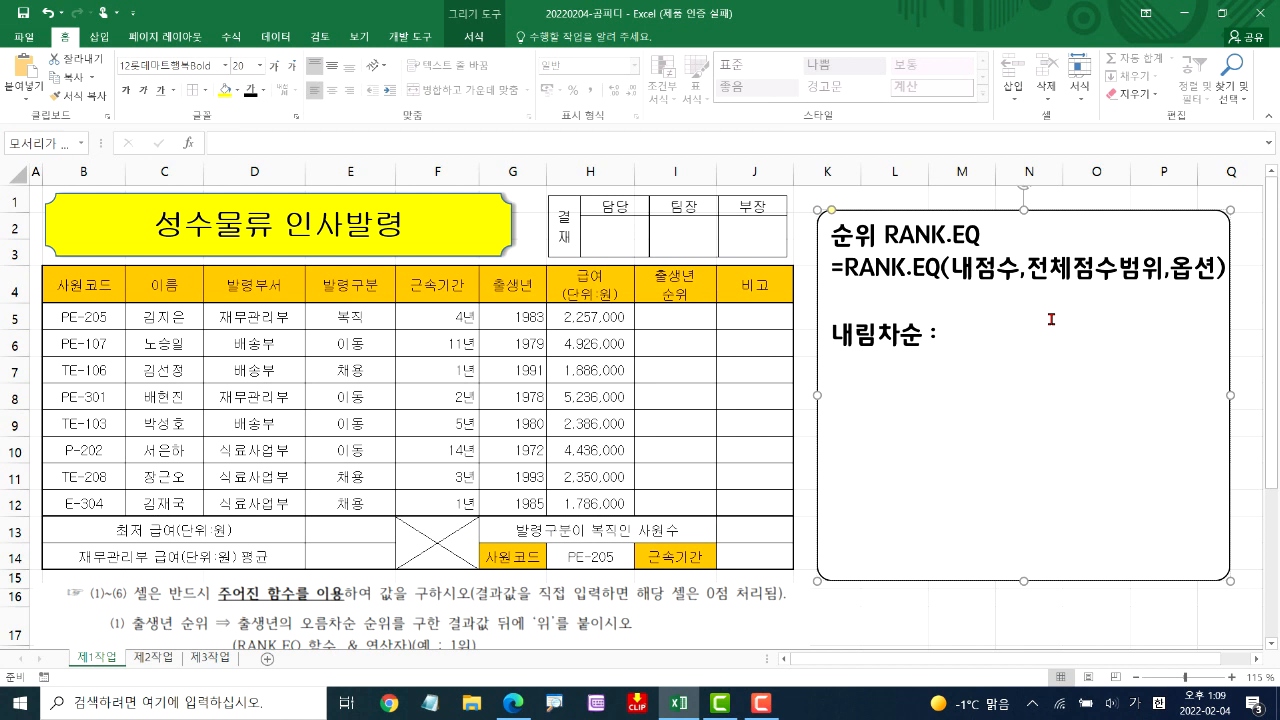
type("생략")
type(" 또는 0")
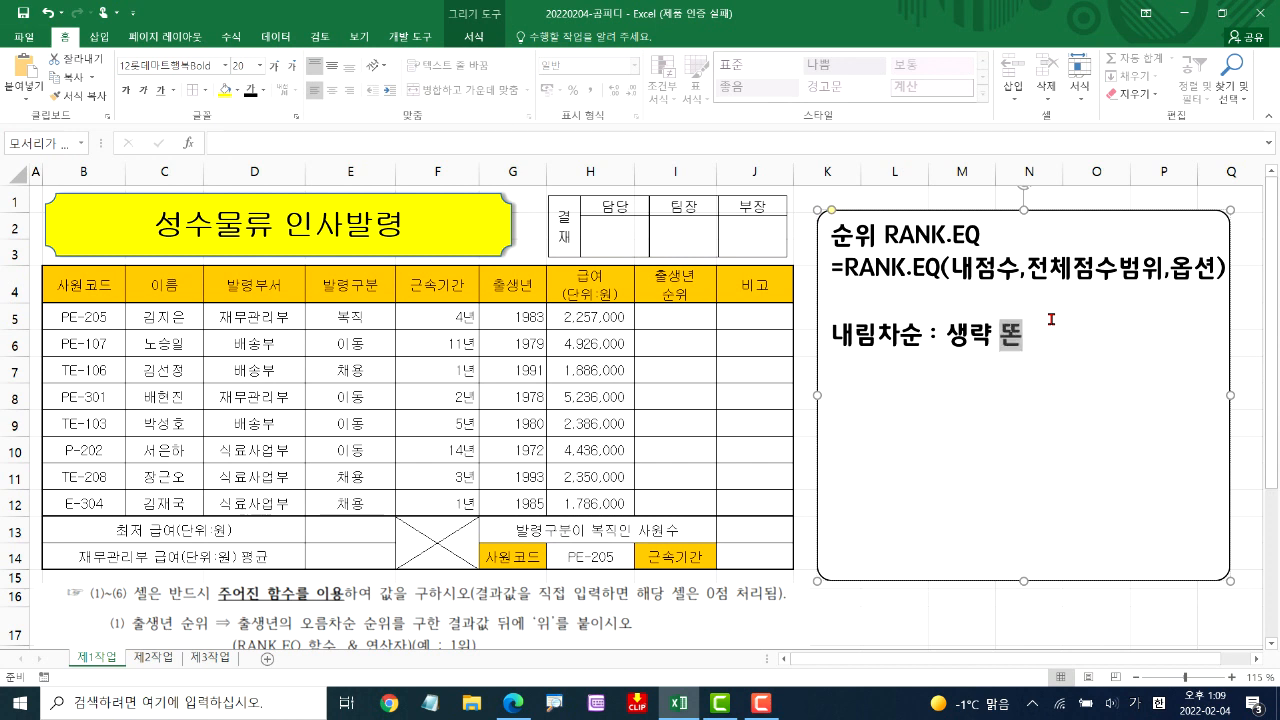
Insert the subheading "*옵션" on its own line directly above the 내림차순 note
left_click(902, 308)
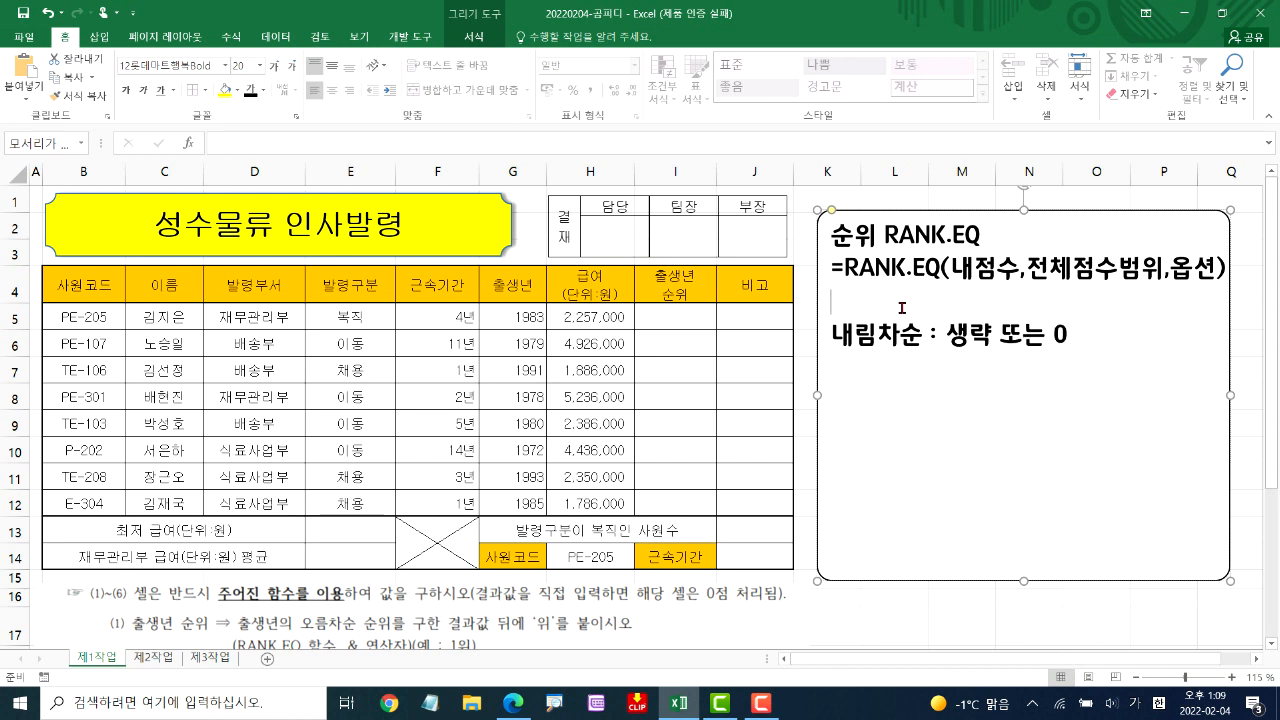
key("Return")
type("*옵셔")
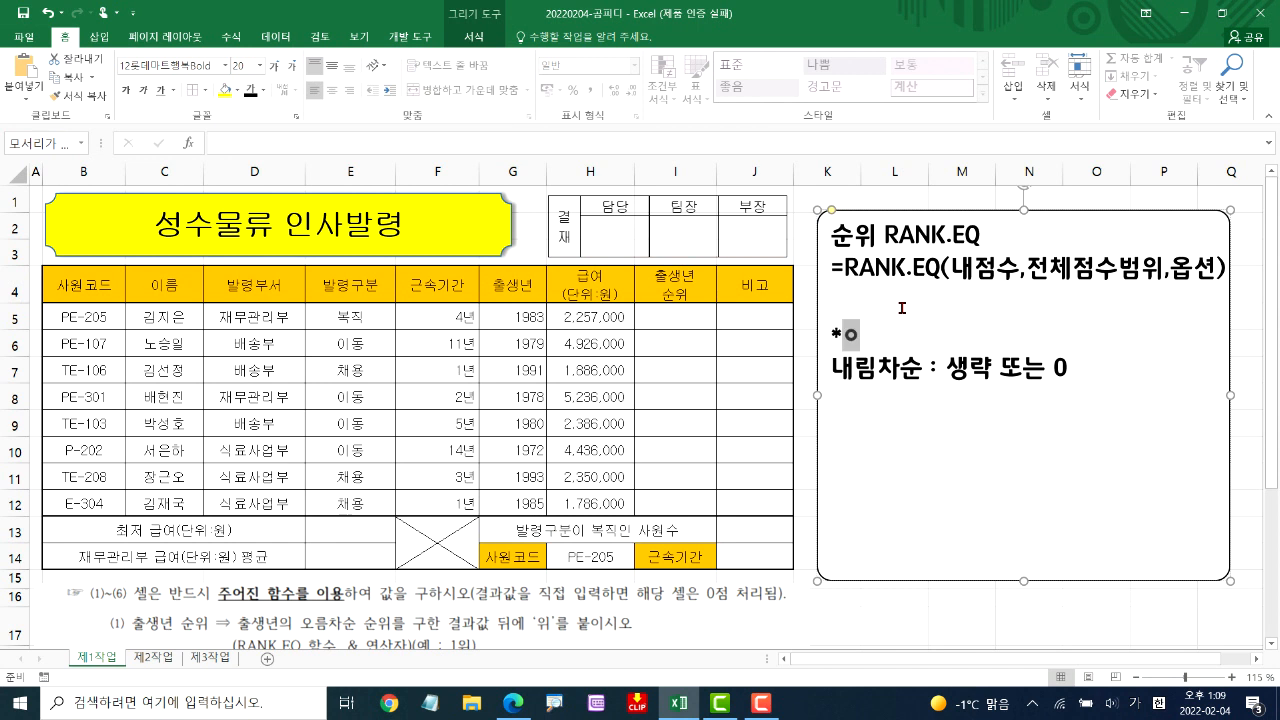
type("ㄴ")
Add the line "오름차순 : 1" below the 내림차순 note
left_click(1075, 370)
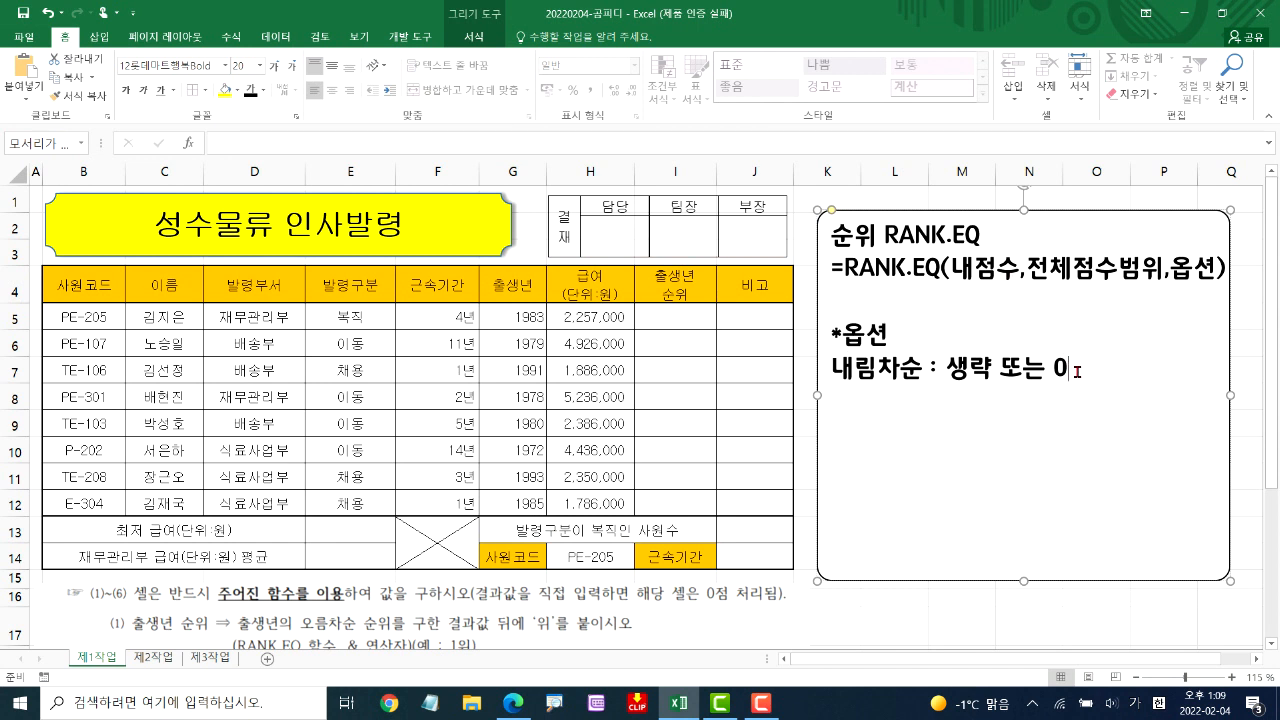
key("Return")
type("오름차")
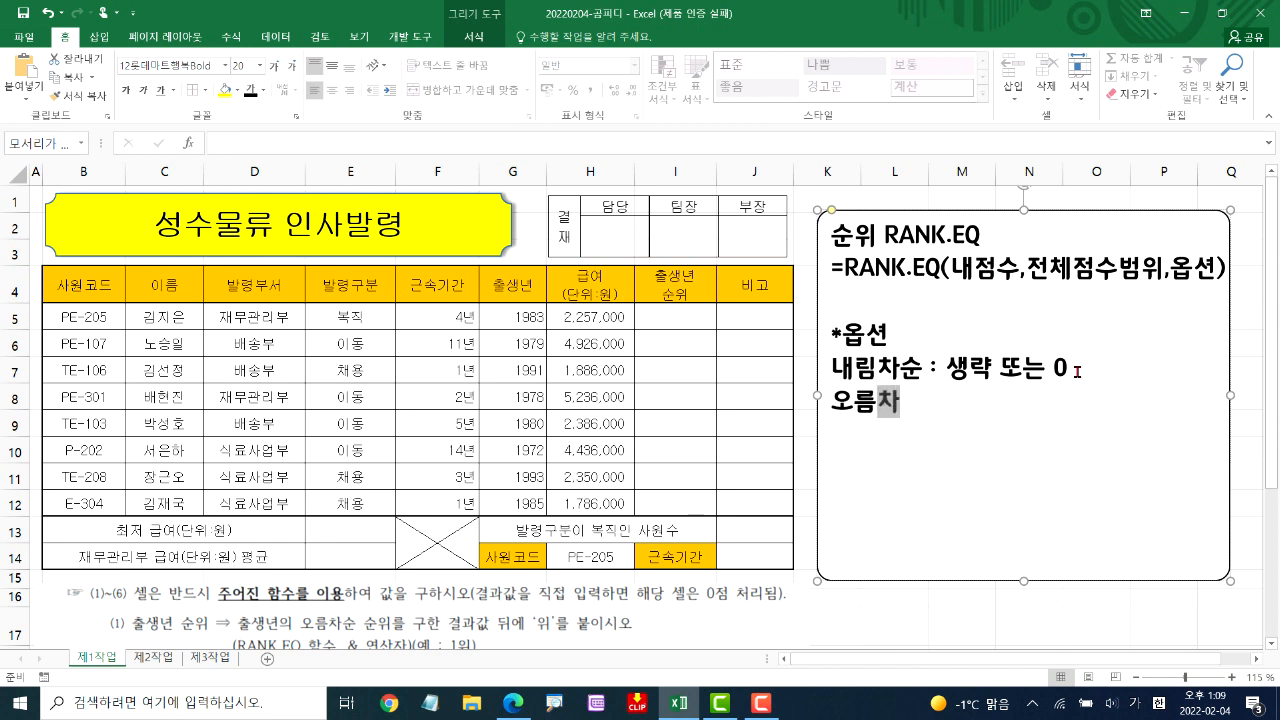
type("순: ")
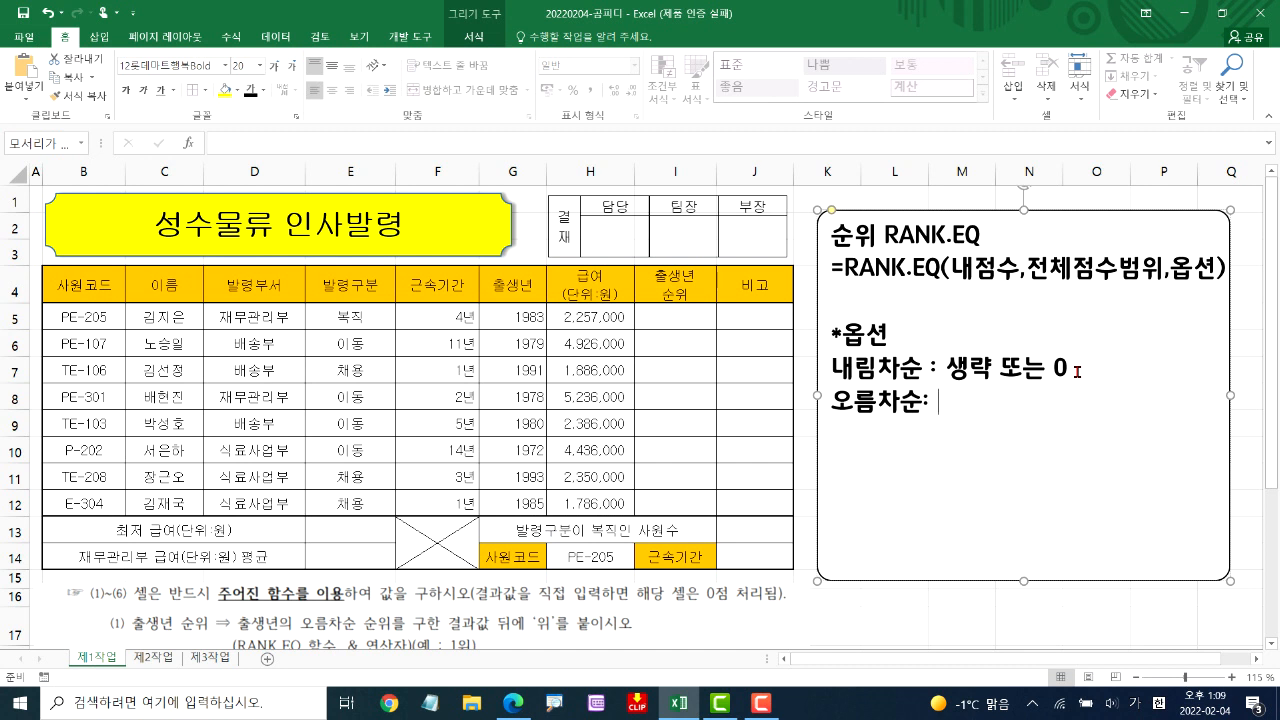
type("1")
Start a RANK.EQ formula in cell I5 with G5 as the number and G5:G12 as the reference range
left_click(678, 321)
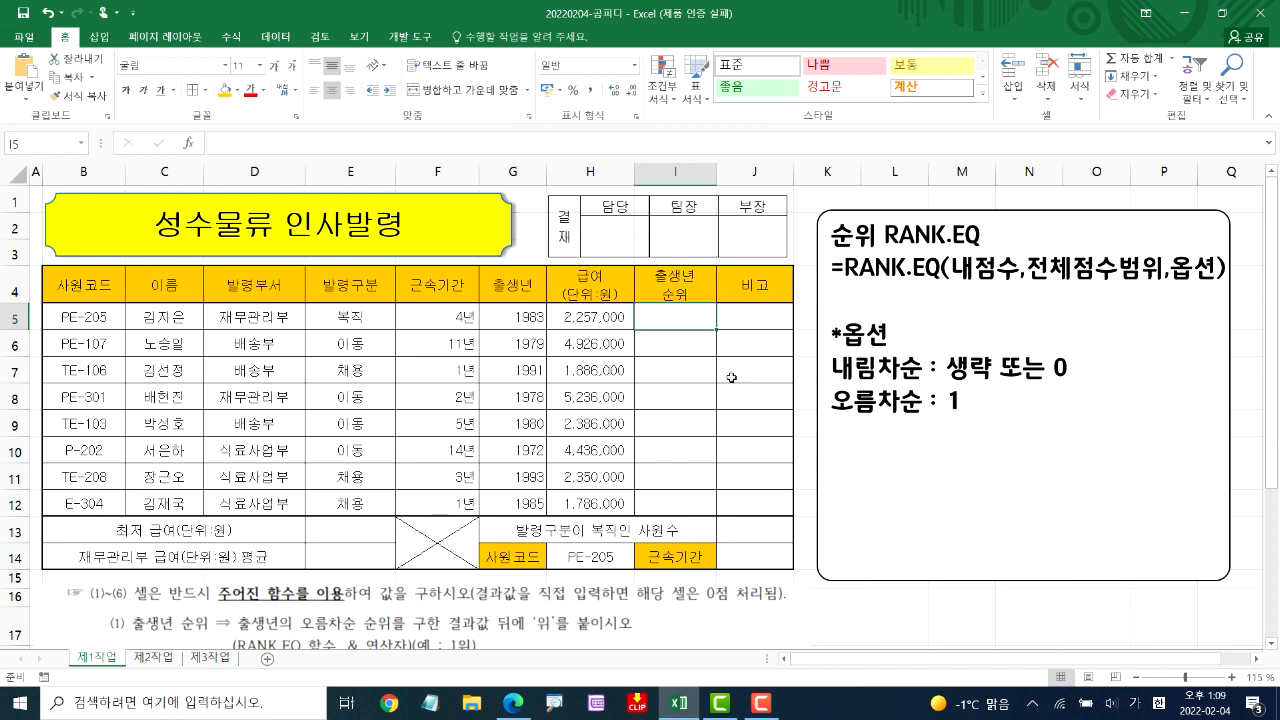
type("=RA")
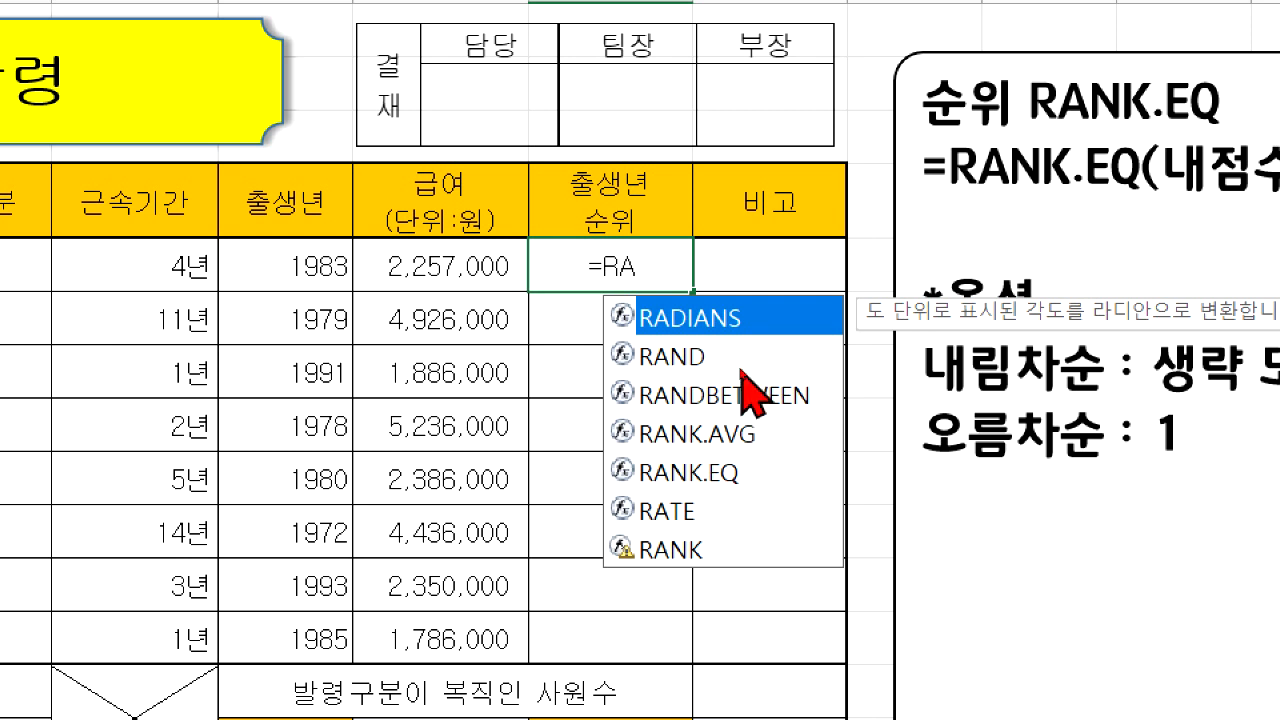
double_click(728, 474)
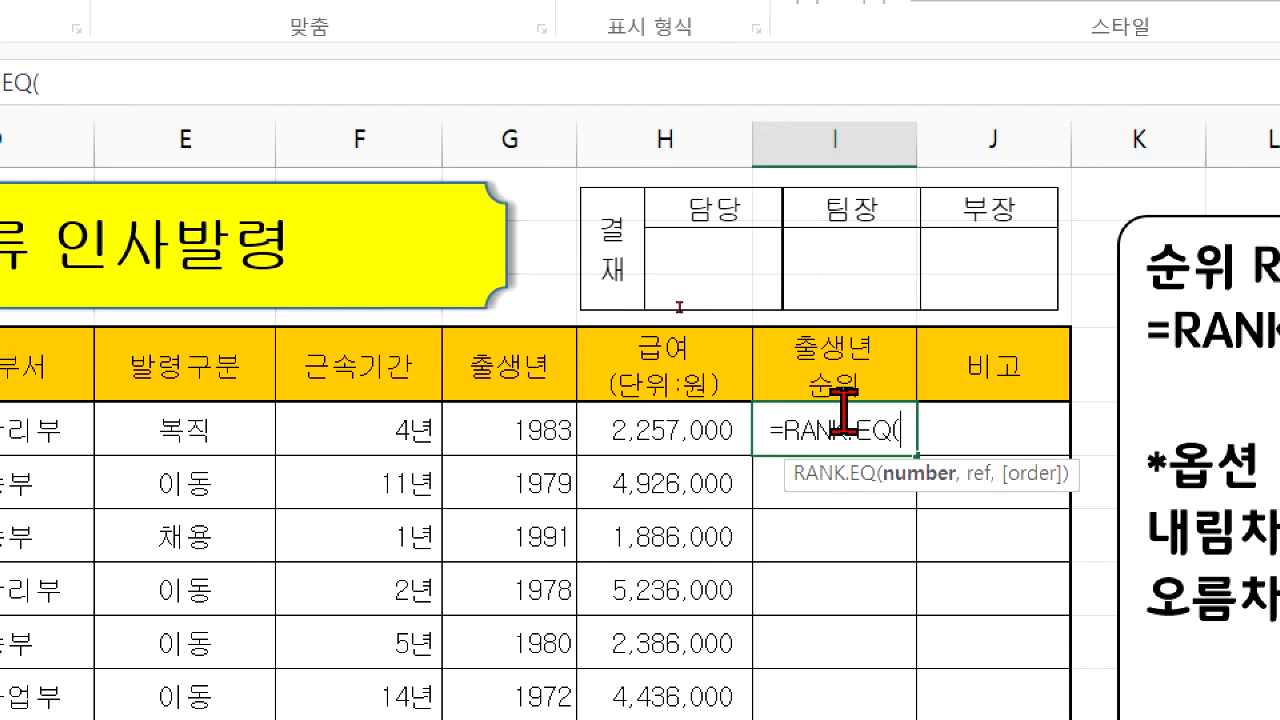
left_click(491, 434)
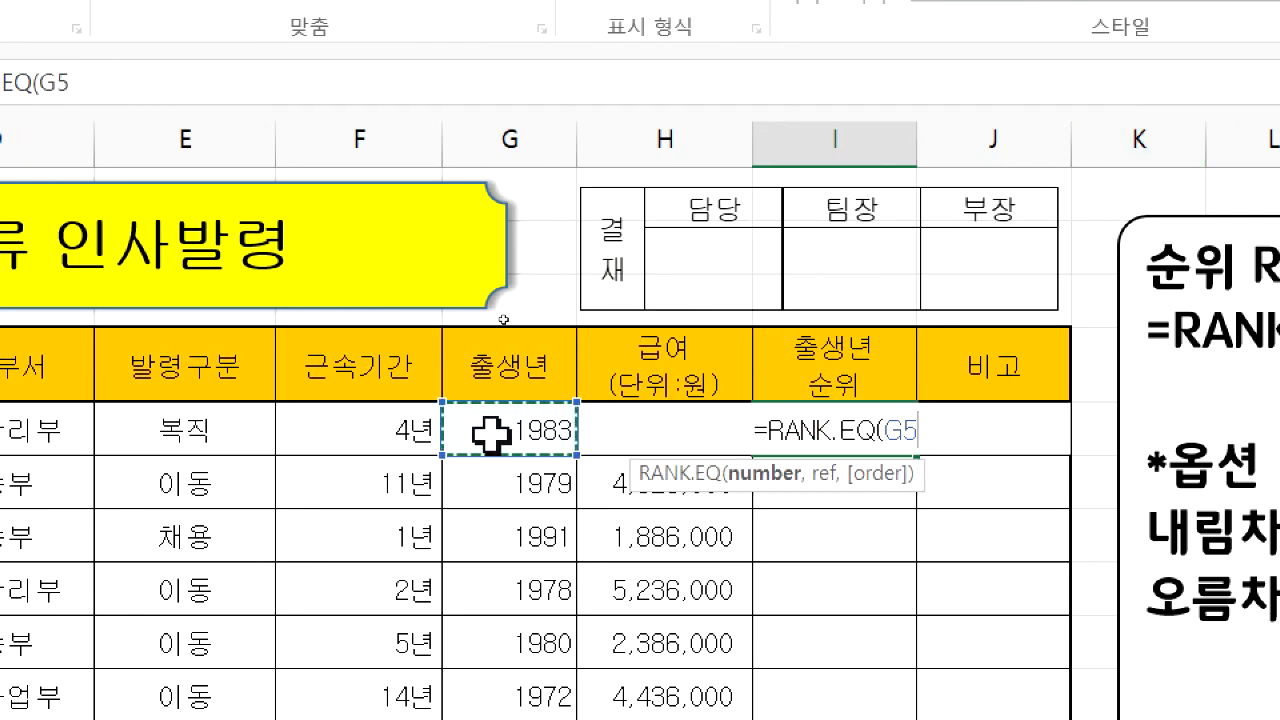
type(",")
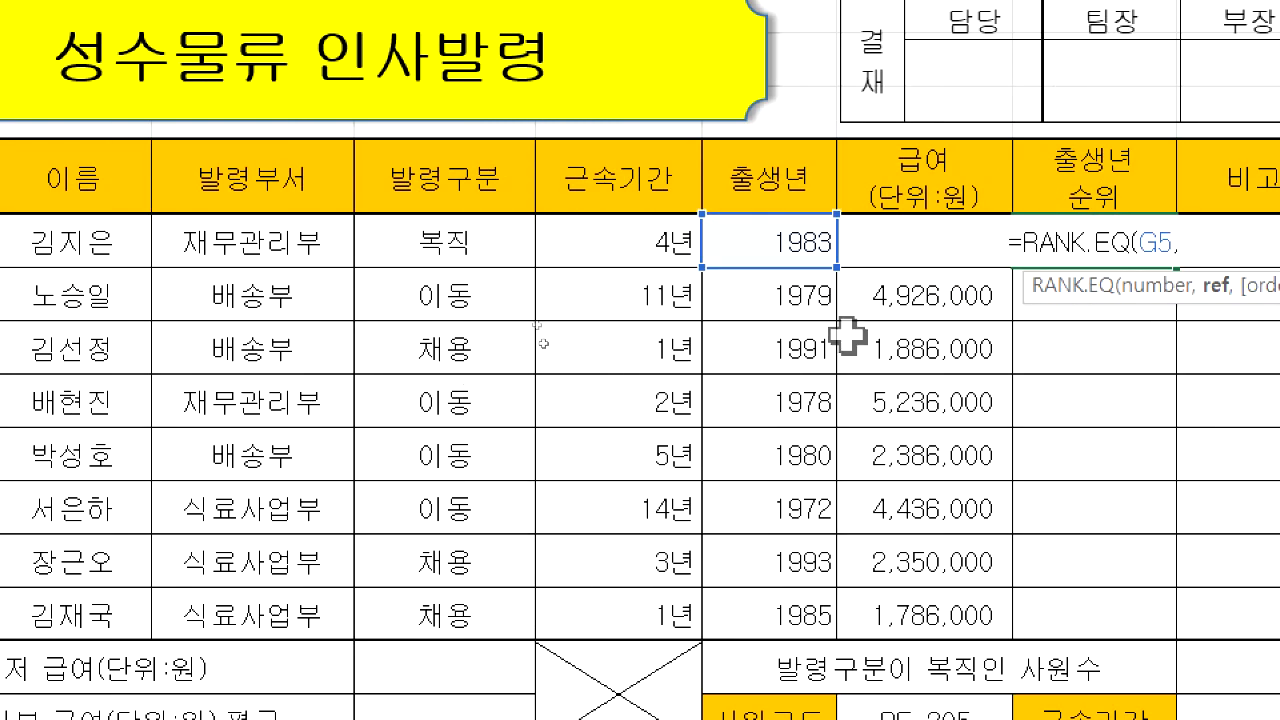
left_click(760, 232)
left_click_drag(760, 232, 737, 606)
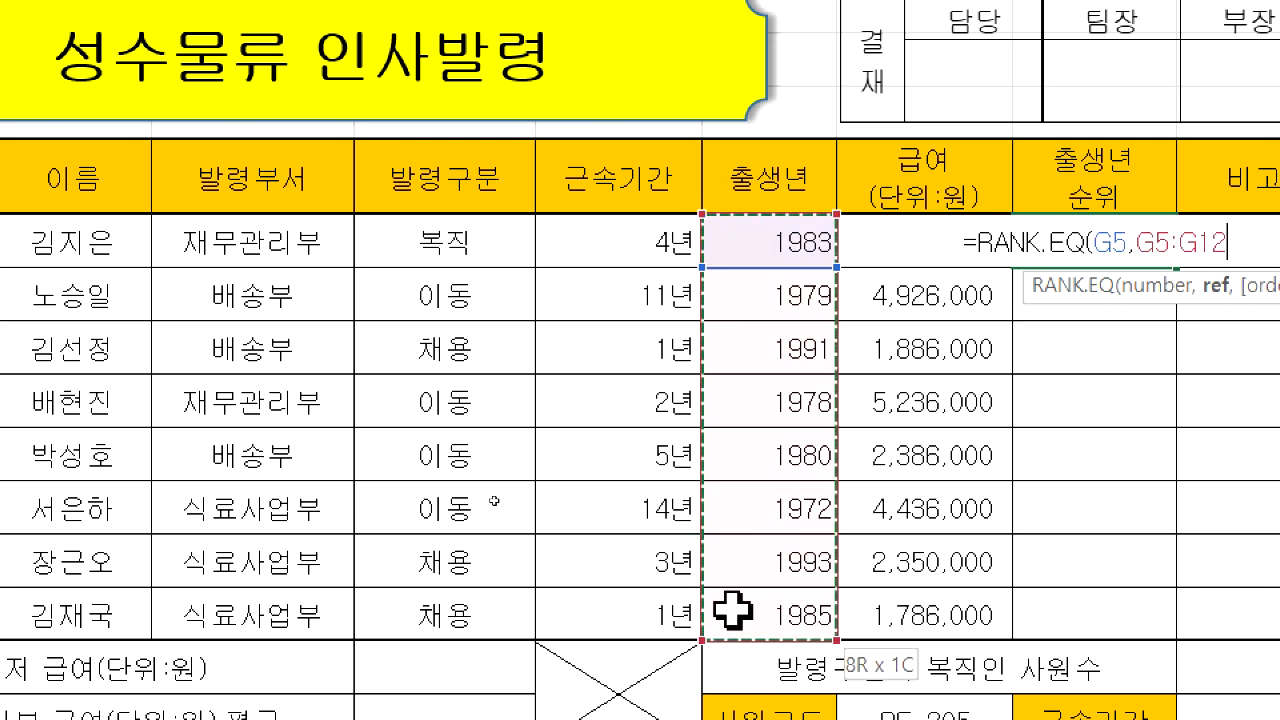
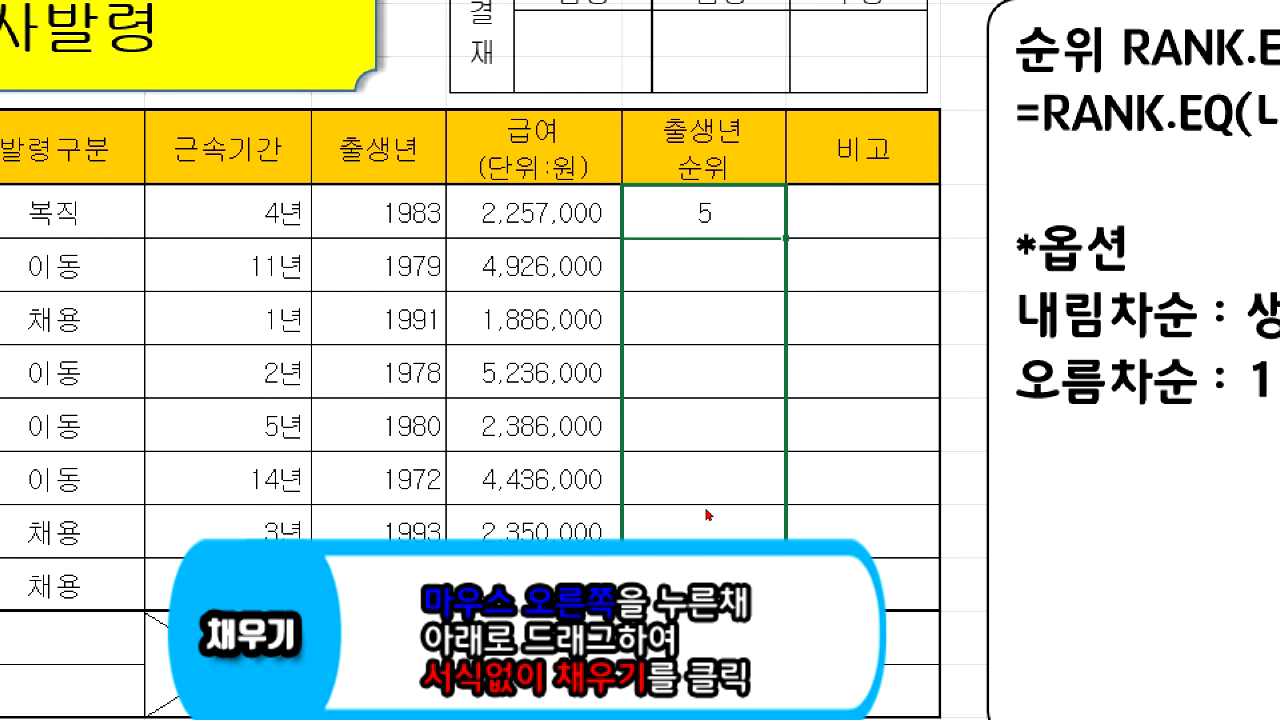
Fill the rank formula from I5 down through I12 without copying the formatting
right_click(766, 597)
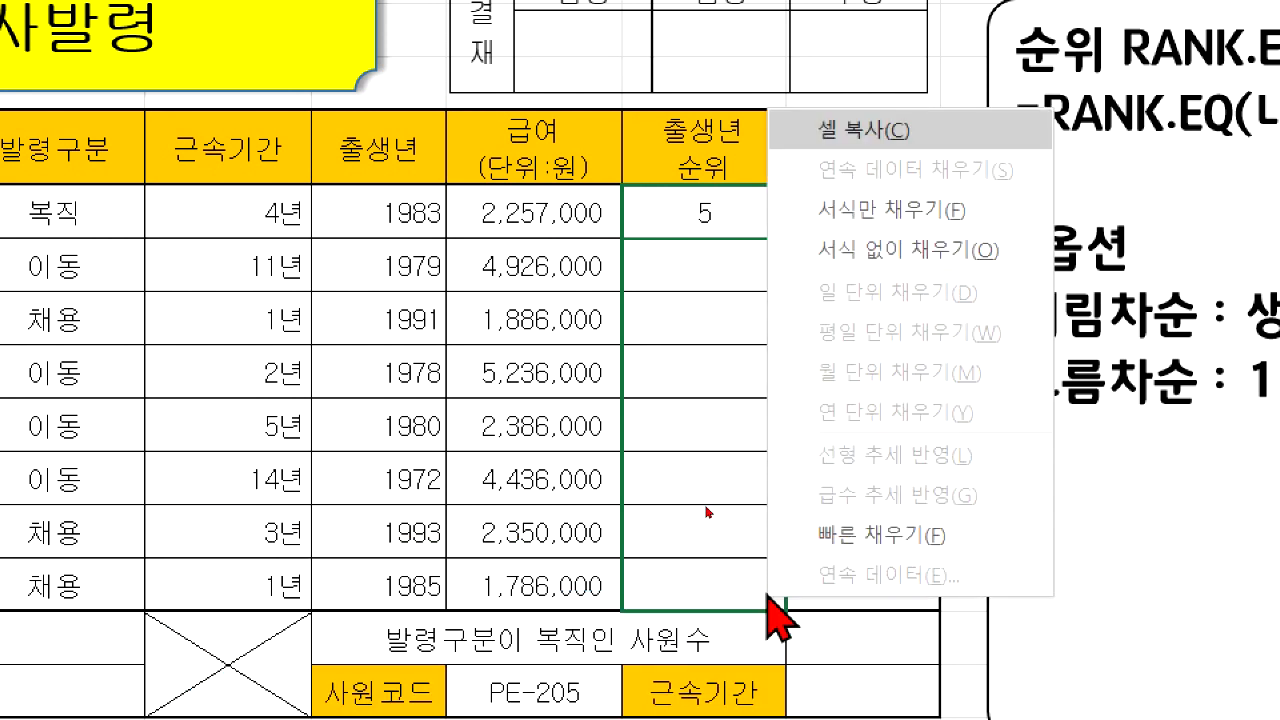
left_click(870, 250)
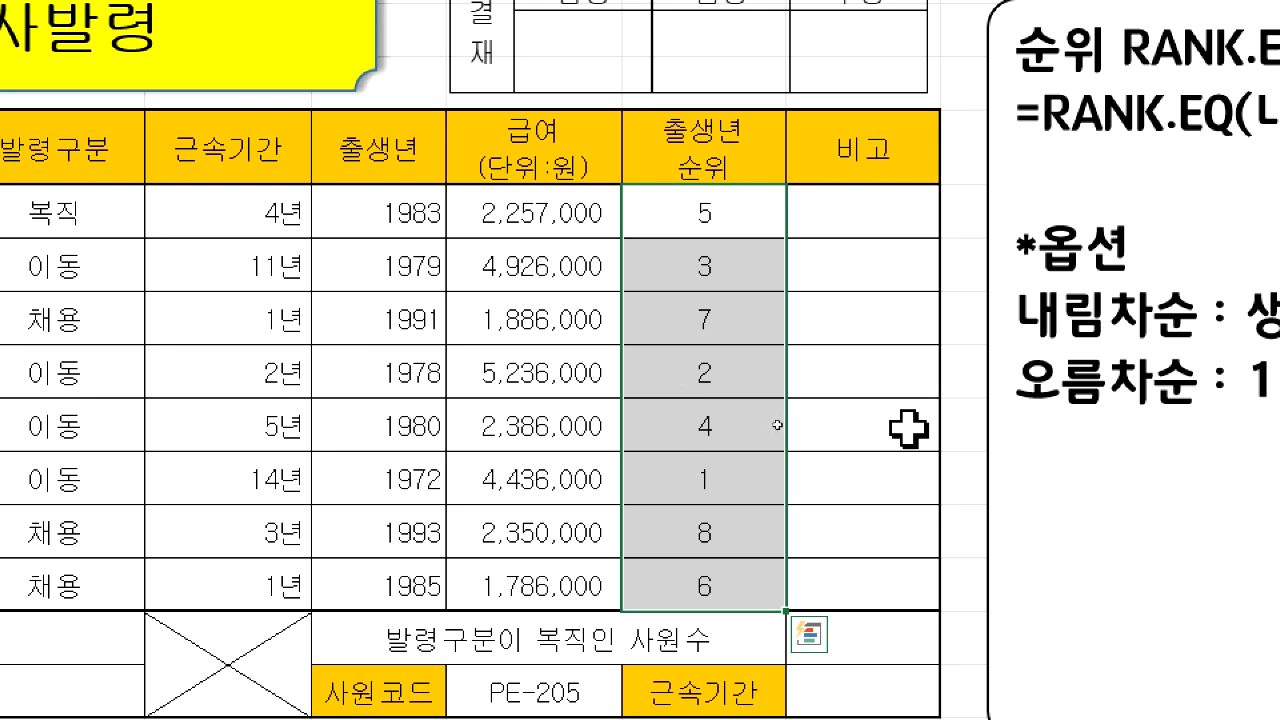
left_click(908, 428)
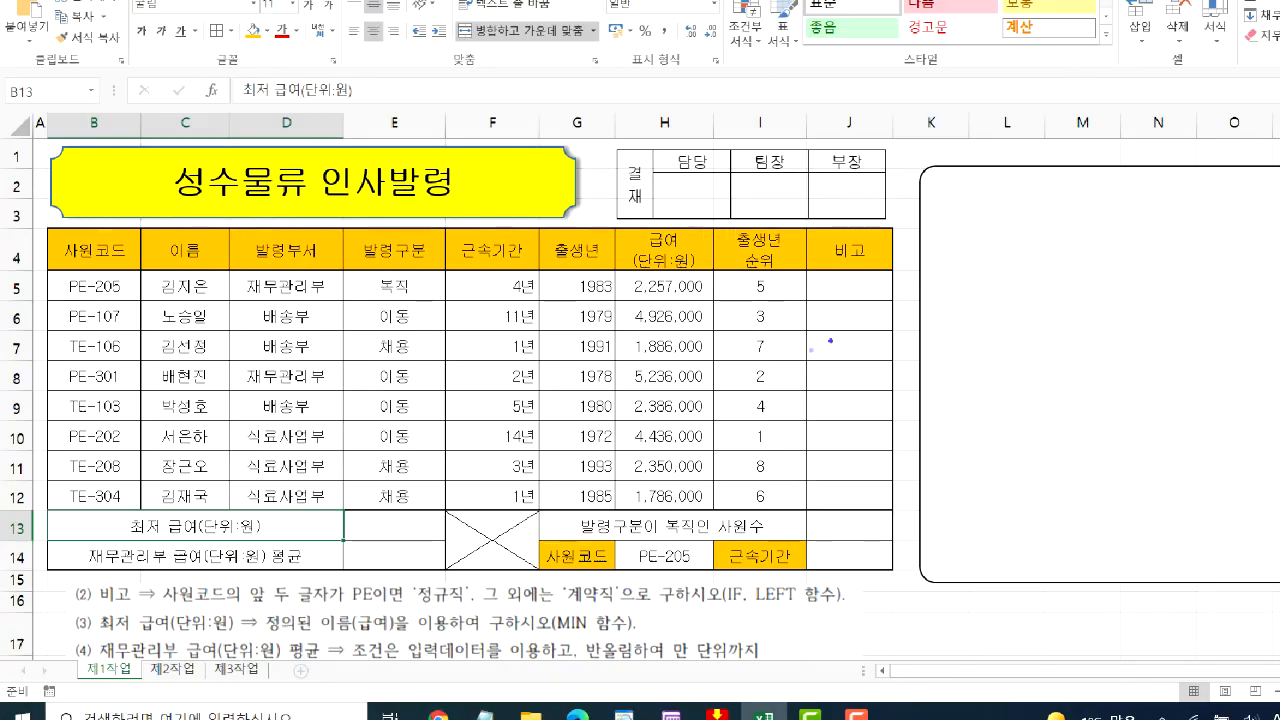
Examine instruction (2) for the 비고 column, checking its PE condition, 정규직/계약직 results and required functions against the 사원코드 prefixes
mouse_move(822, 279)
left_mouse_down()
mouse_move(826, 545)
mouse_move(845, 351)
left_mouse_up()
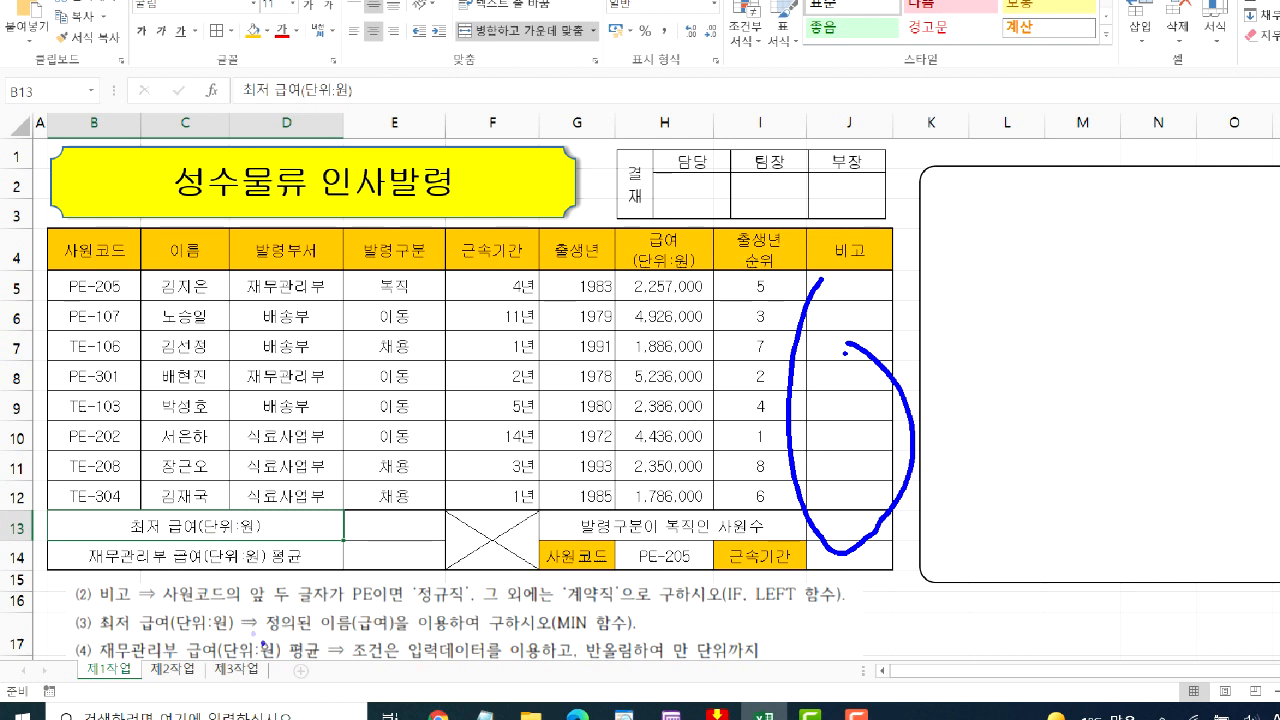
left_click_drag(174, 609, 378, 606)
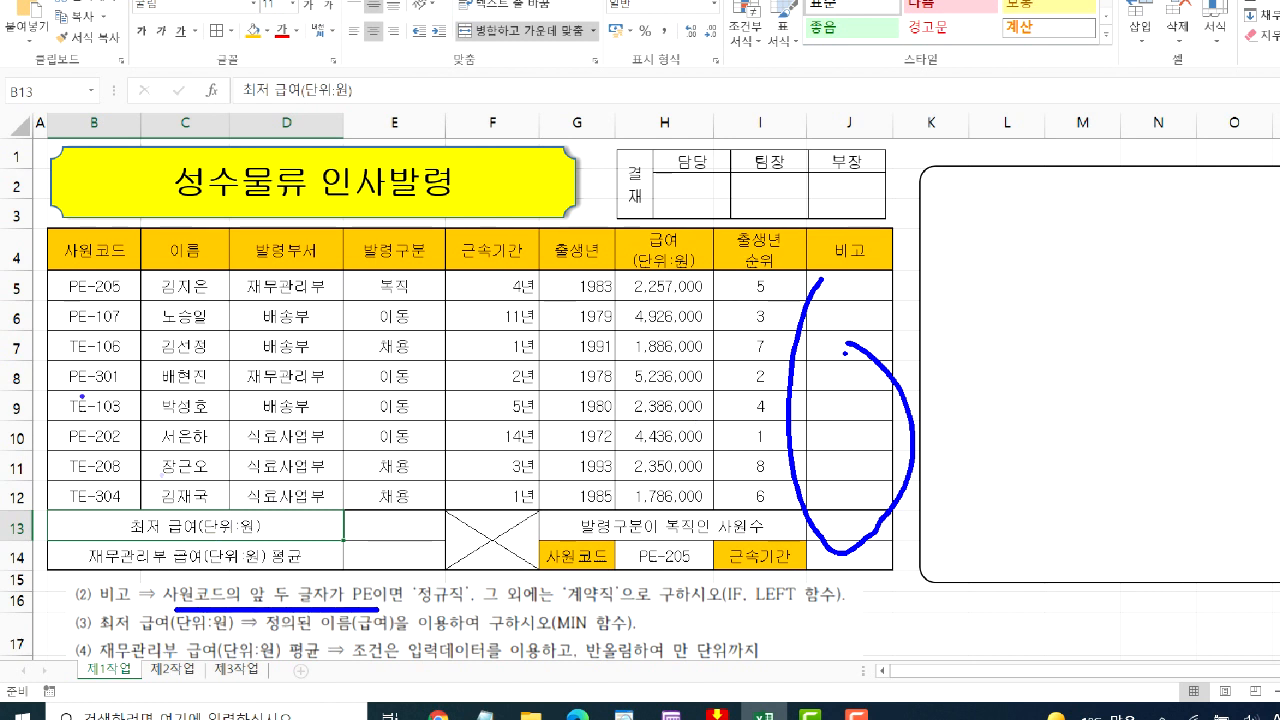
mouse_move(72, 326)
left_mouse_down()
mouse_move(85, 325)
mouse_move(92, 411)
left_mouse_up()
left_click_drag(70, 478, 108, 469)
left_click_drag(72, 510, 90, 504)
mouse_move(348, 605)
left_mouse_down()
mouse_move(392, 612)
mouse_move(338, 584)
mouse_move(356, 605)
mouse_move(480, 572)
mouse_move(408, 567)
mouse_move(410, 604)
left_mouse_up()
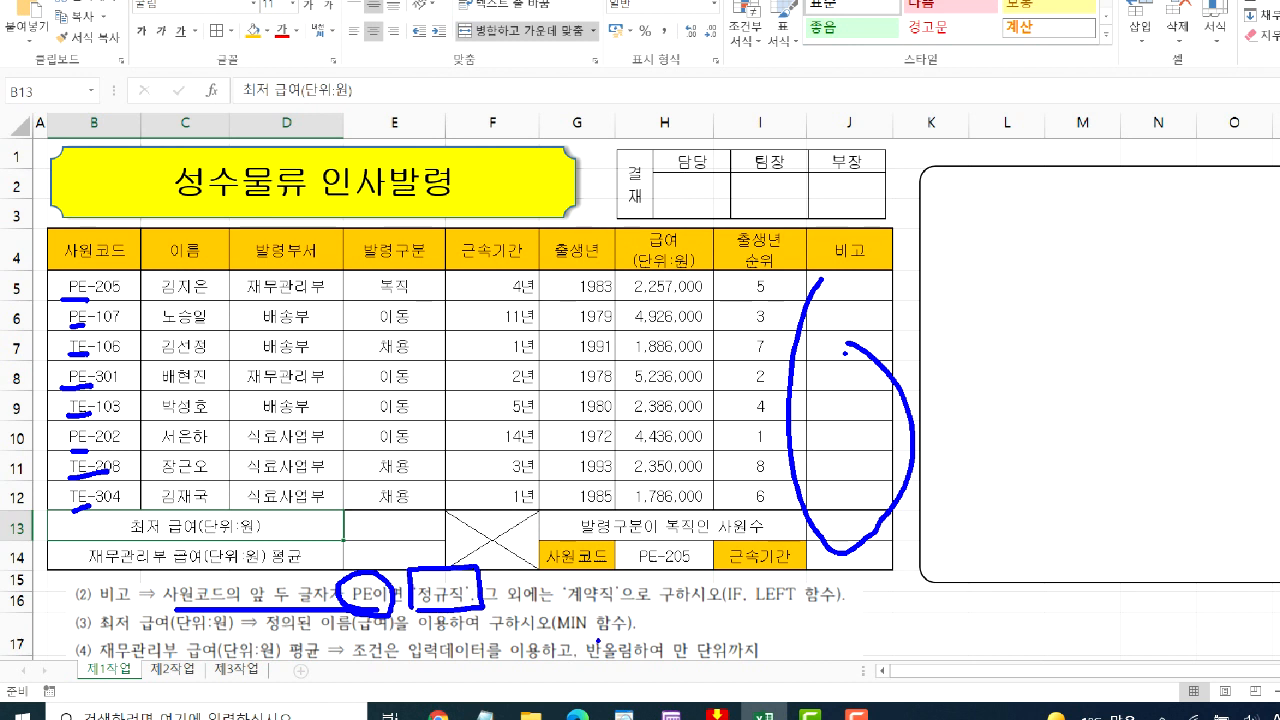
left_click_drag(503, 617, 622, 607)
left_click_drag(530, 605, 620, 600)
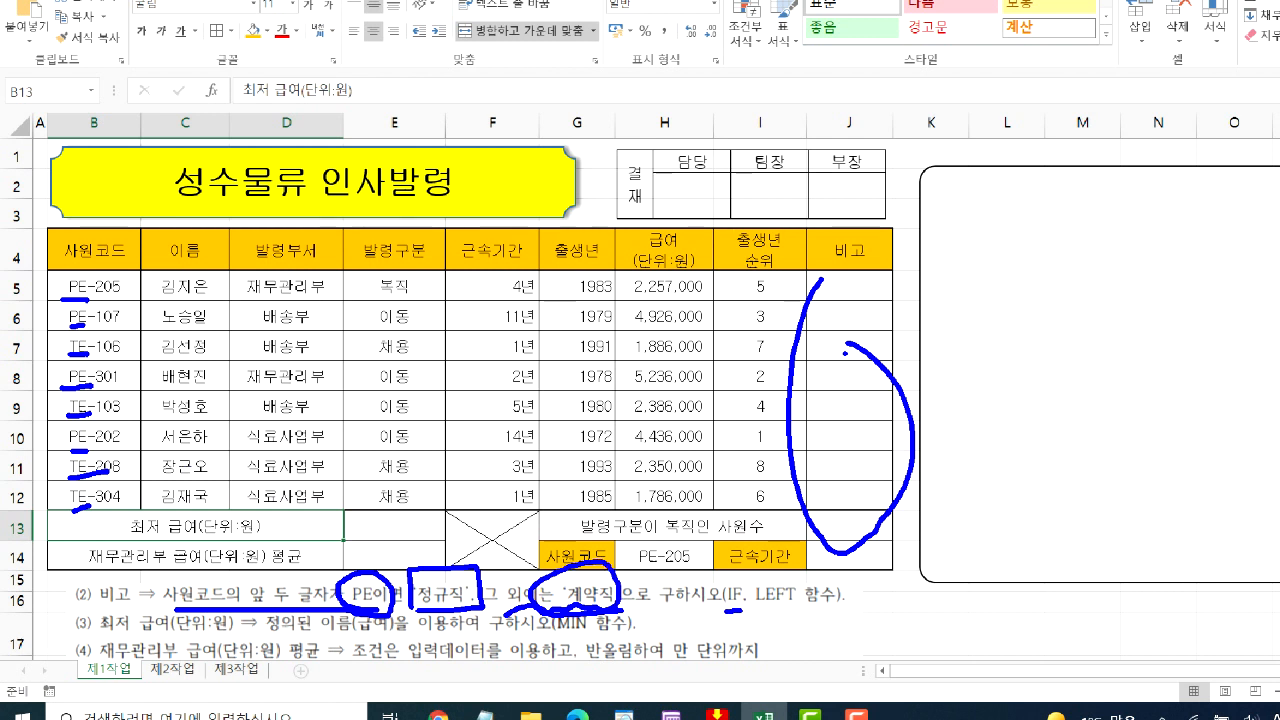
mouse_move(726, 606)
left_mouse_down()
mouse_move(745, 576)
mouse_move(740, 610)
mouse_move(766, 570)
mouse_move(758, 610)
left_mouse_up()
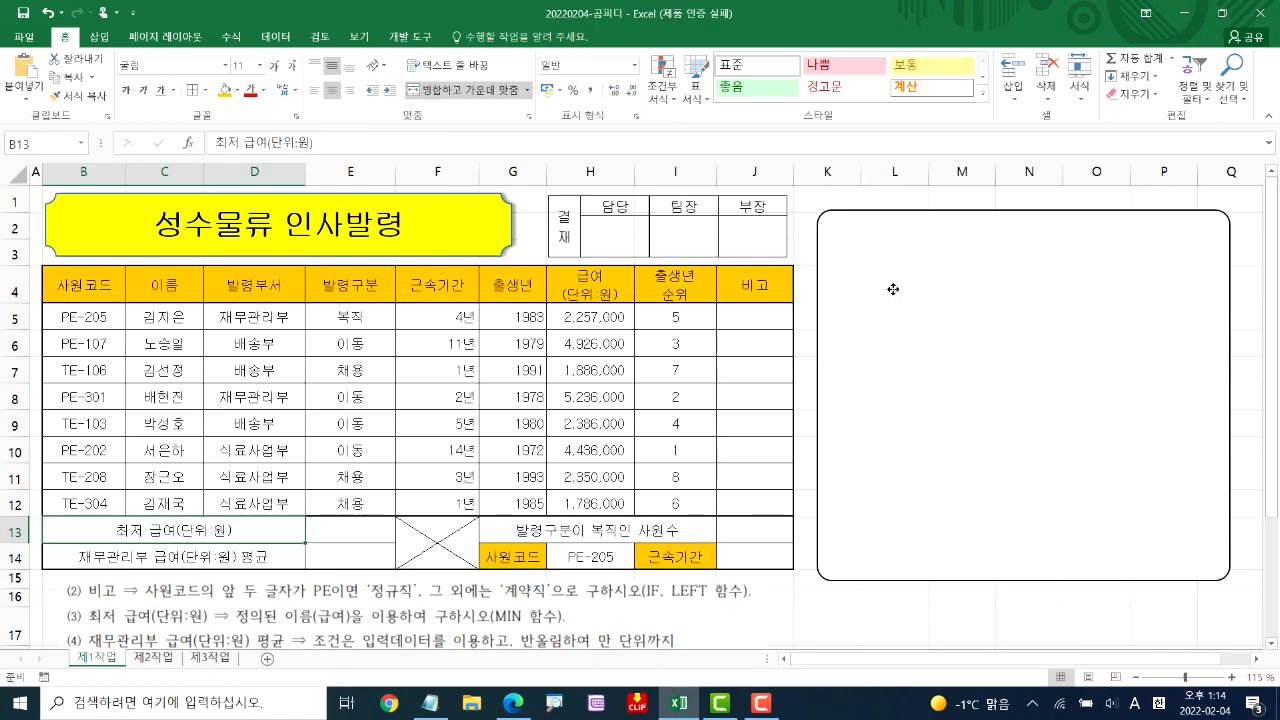
Write the IF syntax "=IF(조건,참,거짓)" in the empty note box beside the table
left_click(1011, 270)
type("=")
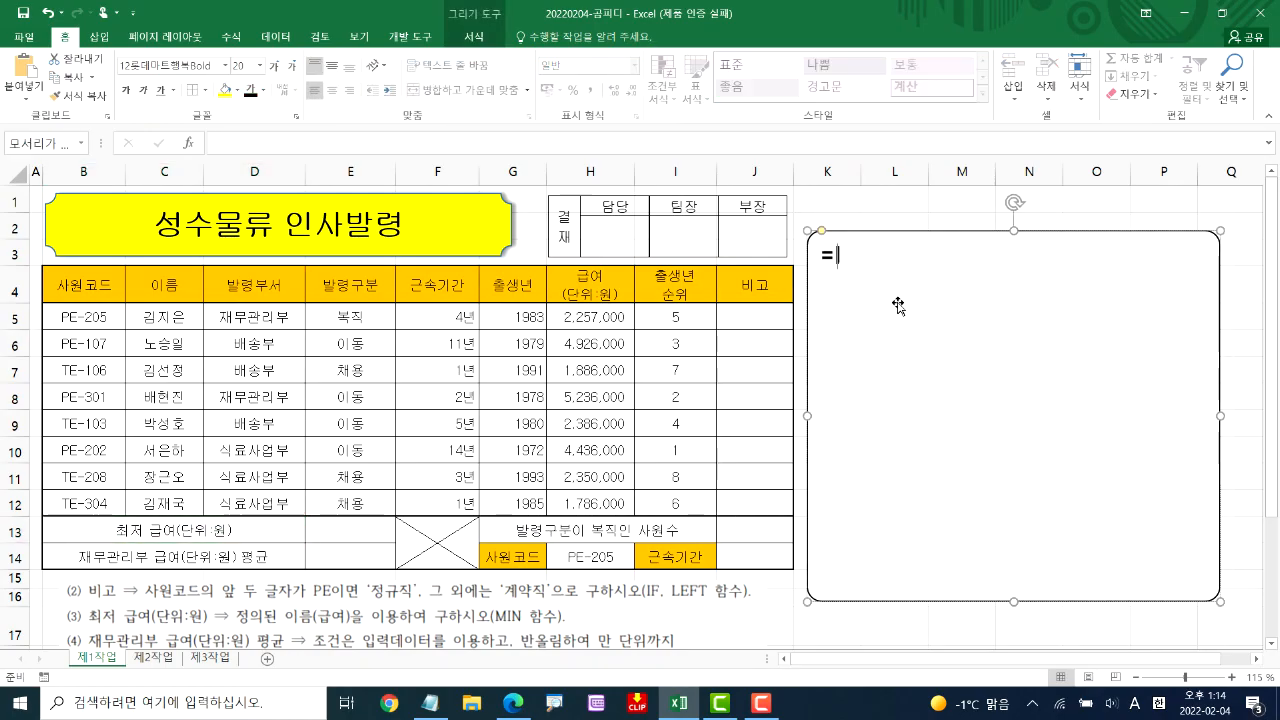
type("IF(조건")
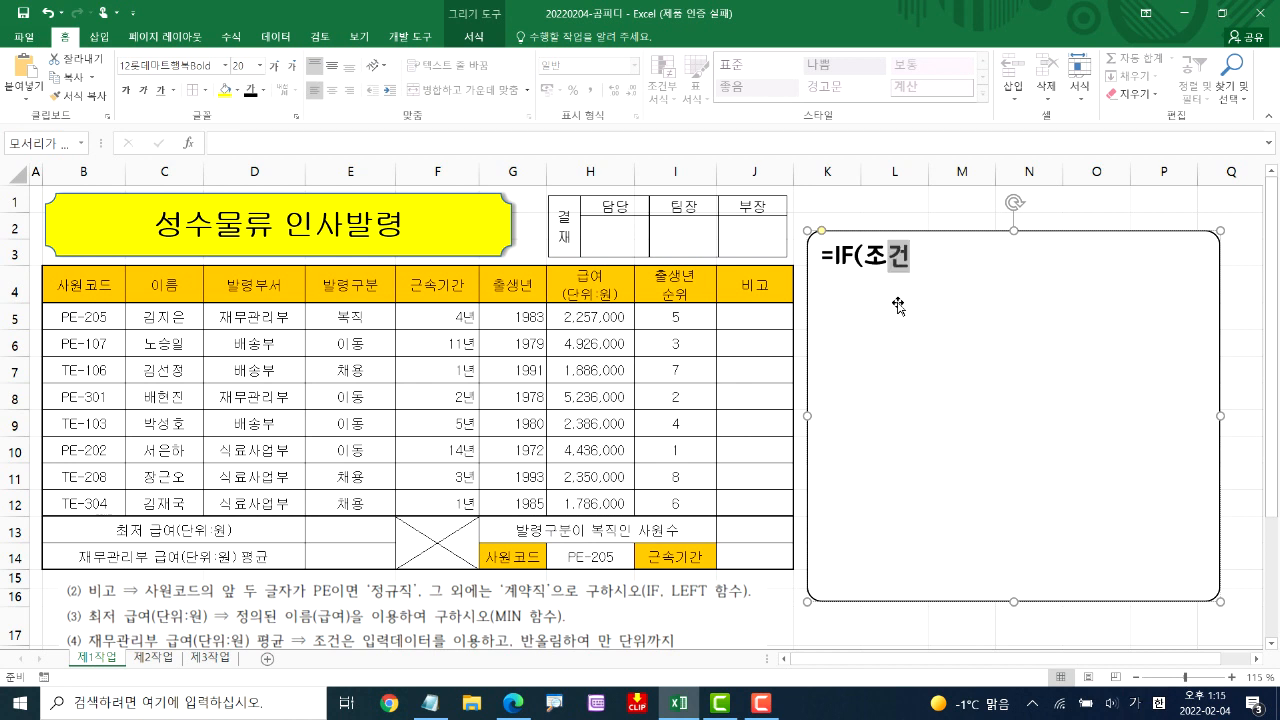
type(",")
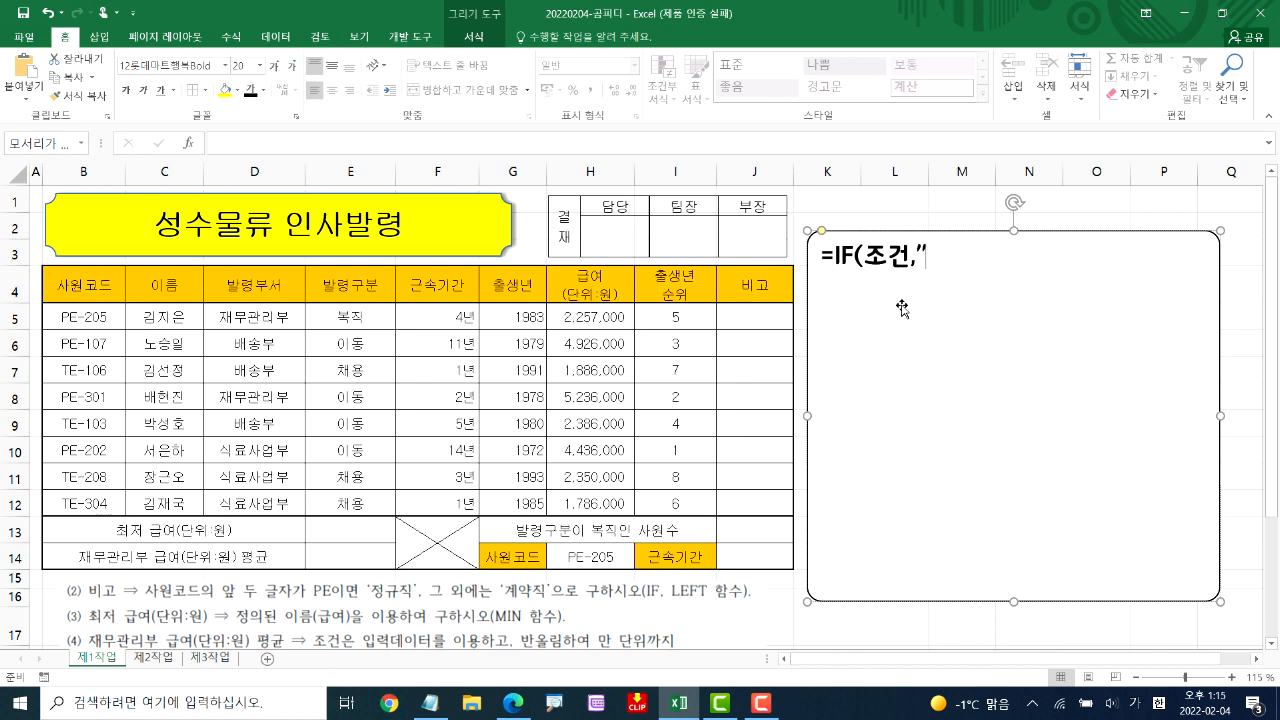
type("참,")
type("것시")
key("BackSpace")
key("BackSpace")
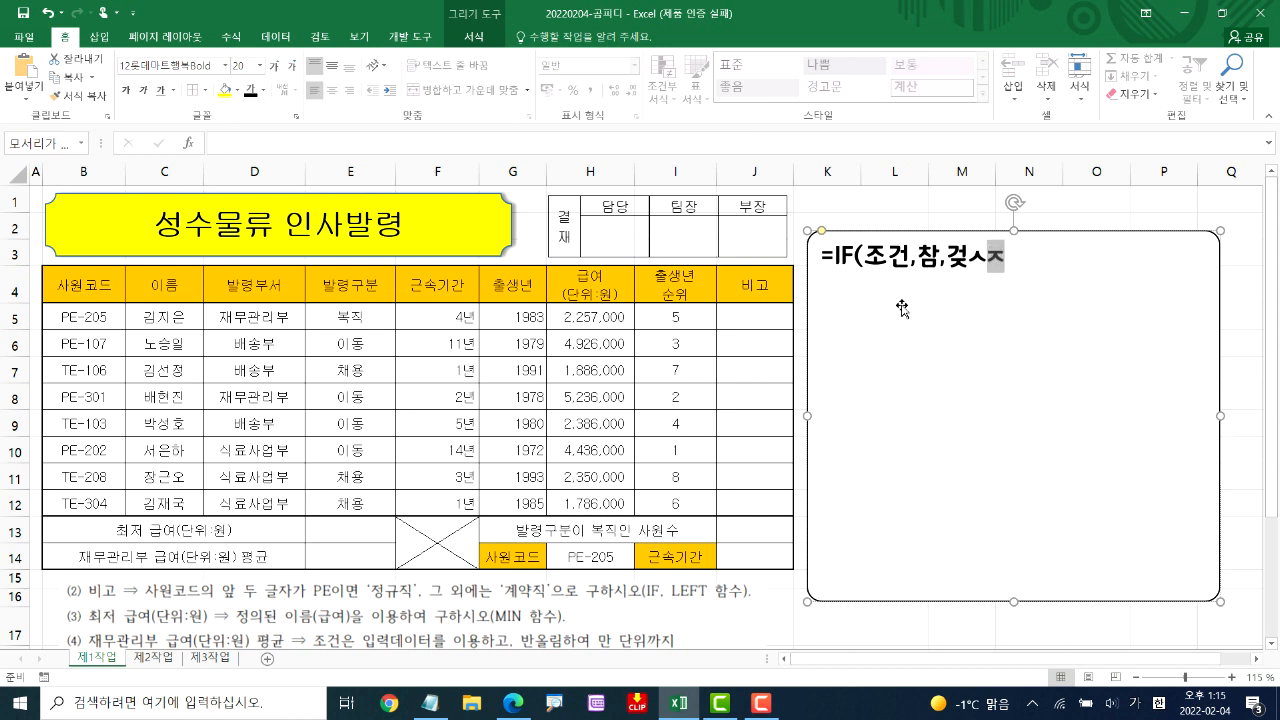
key("BackSpace")
type("짓)")
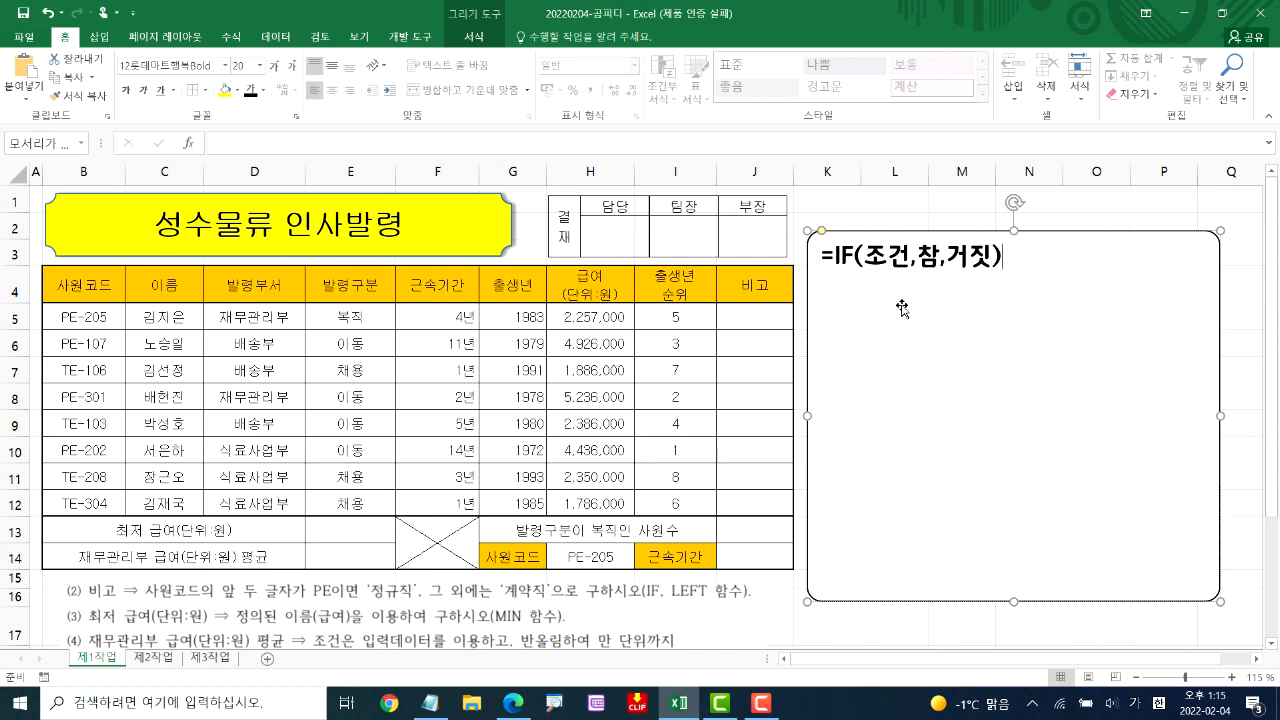
Add the line "조건: 사원코드의 앞 두글자가 PE이면" below the IF syntax and widen the note box so it fits on one line
key("Return")
type("조건:")
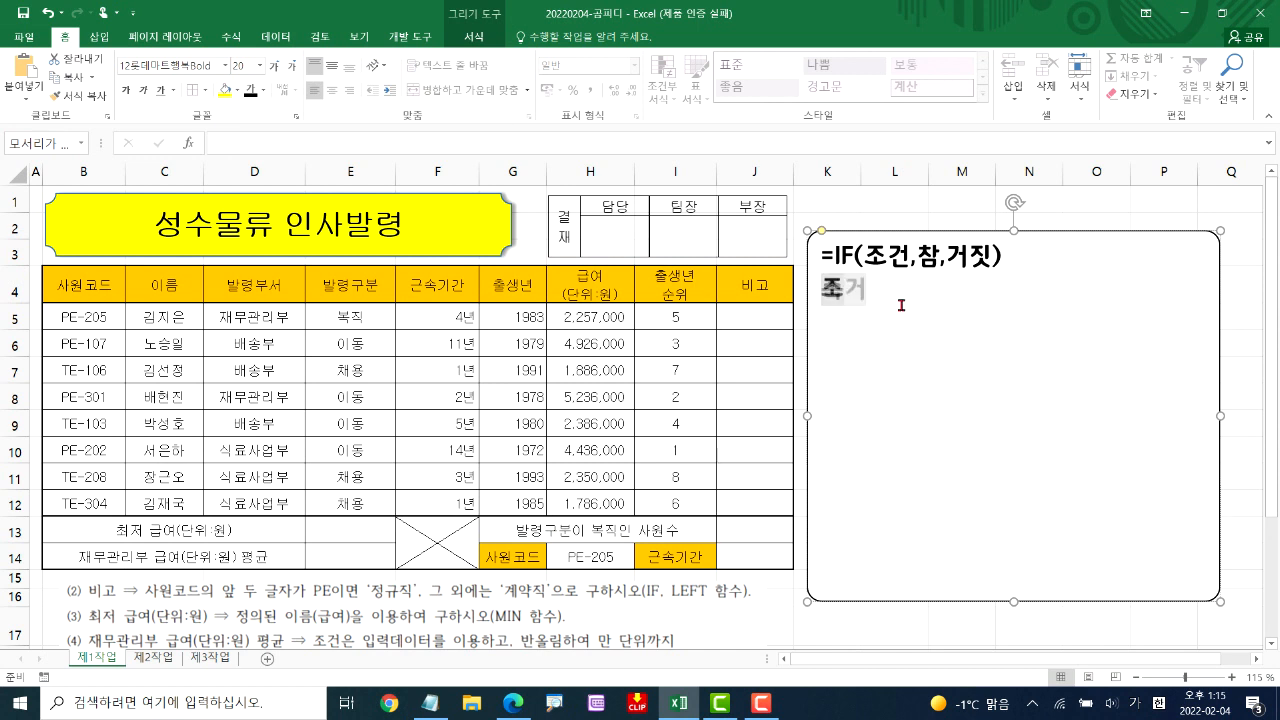
type(" 사")
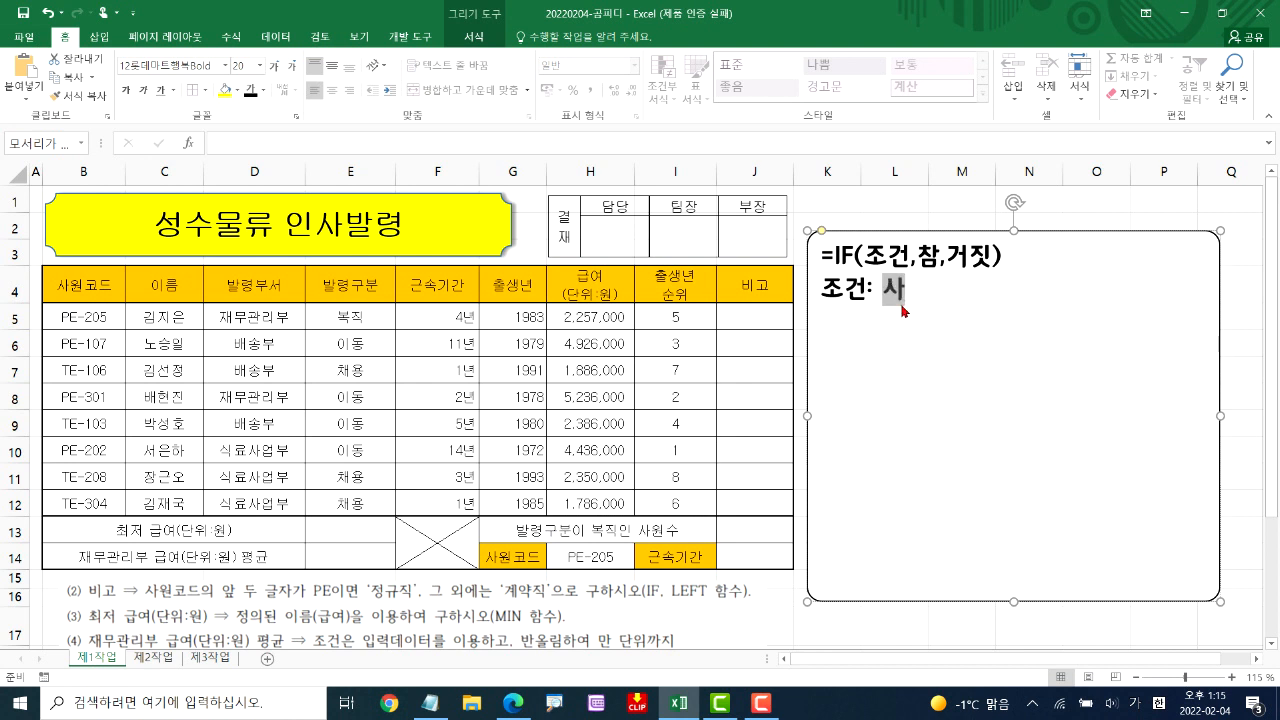
type("원코드의")
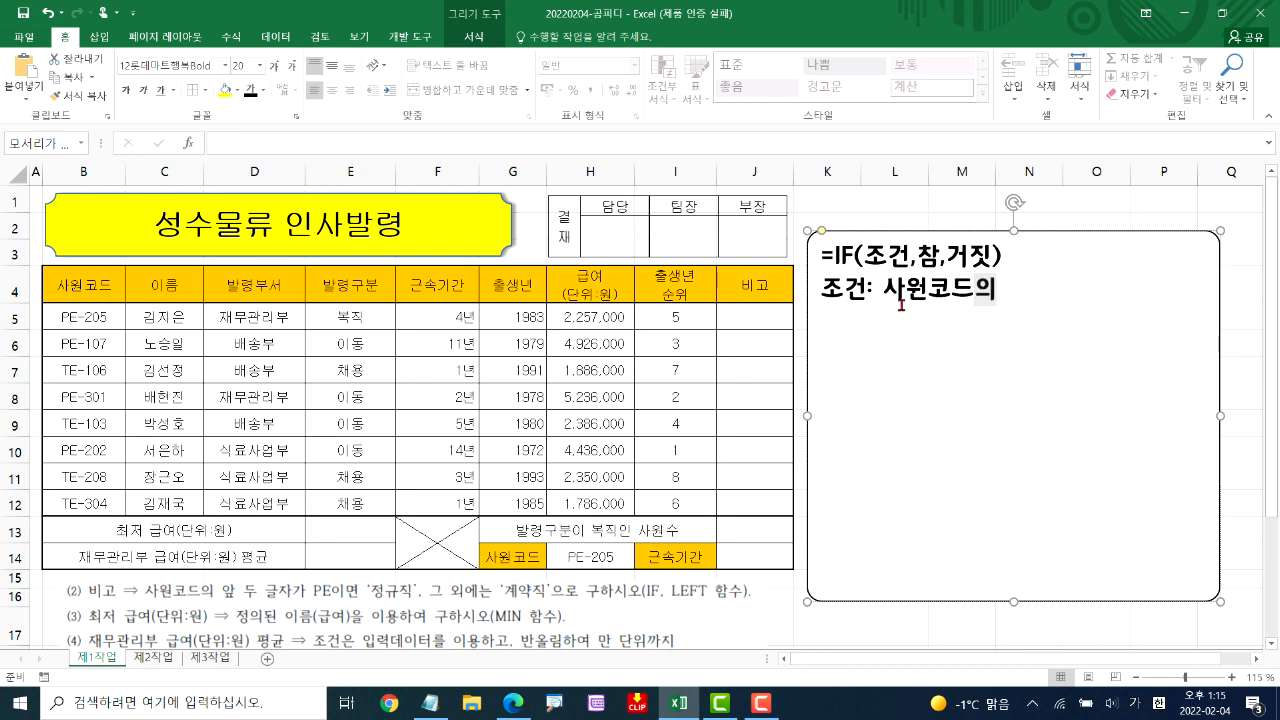
type(" 앞 두그ㄹ자가 PE")
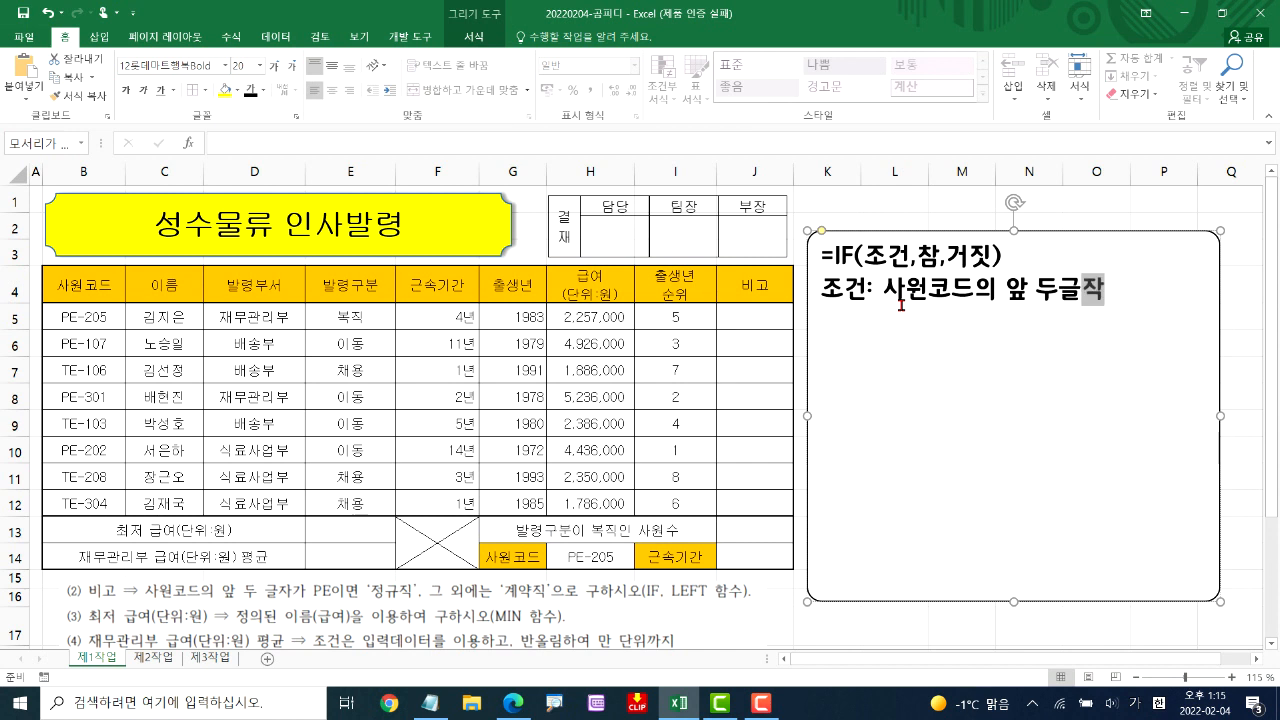
key("Hangul")
type("이면")
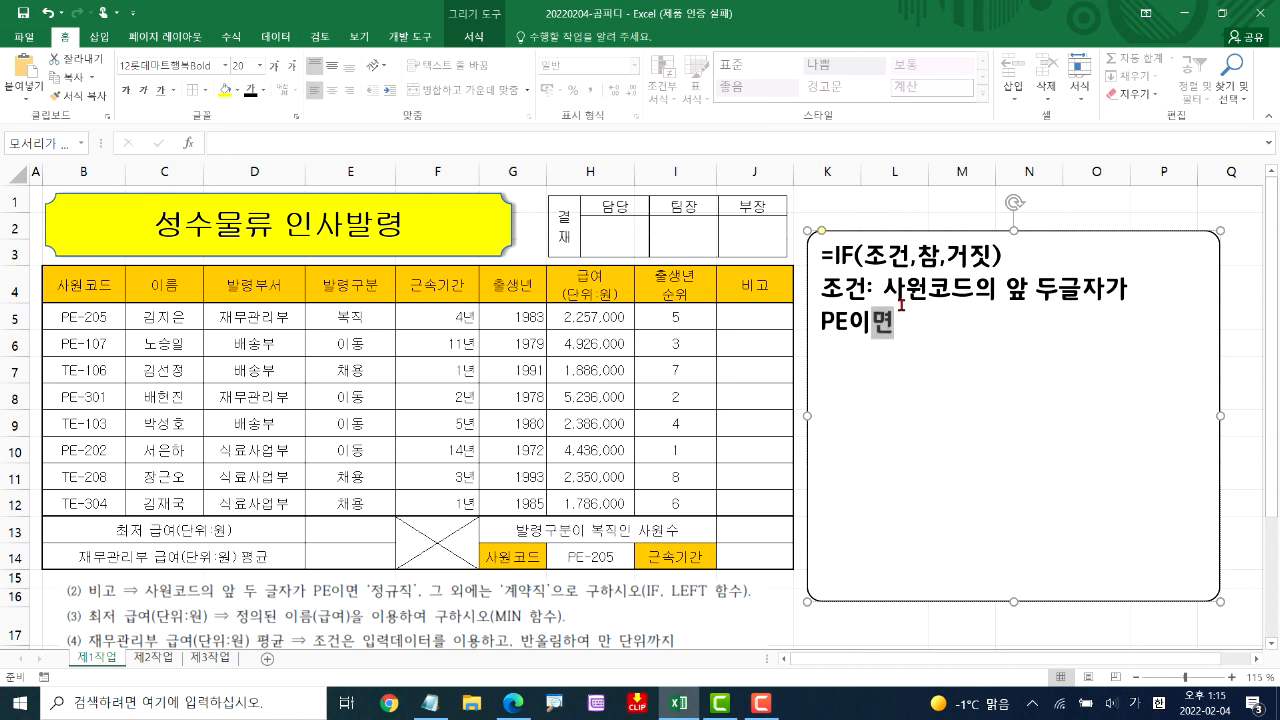
left_click_drag(808, 415, 796, 415)
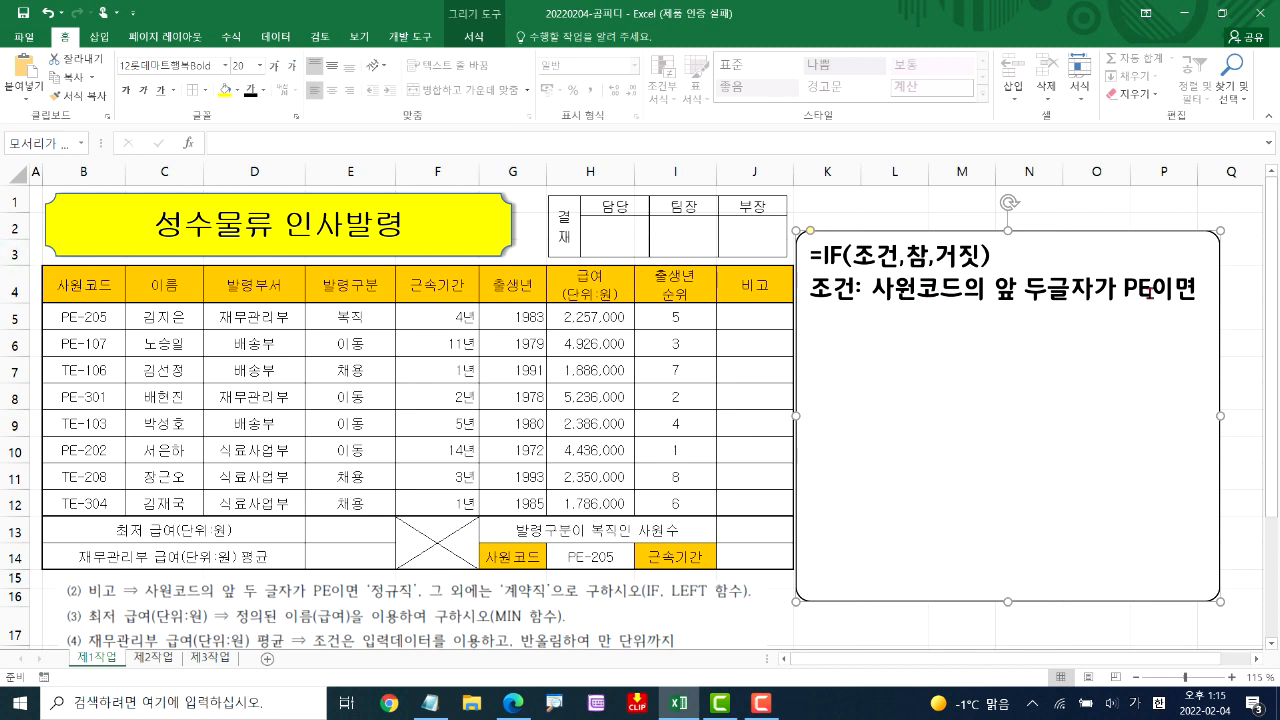
Color the word 조건 inside the IF syntax red
double_click(891, 258)
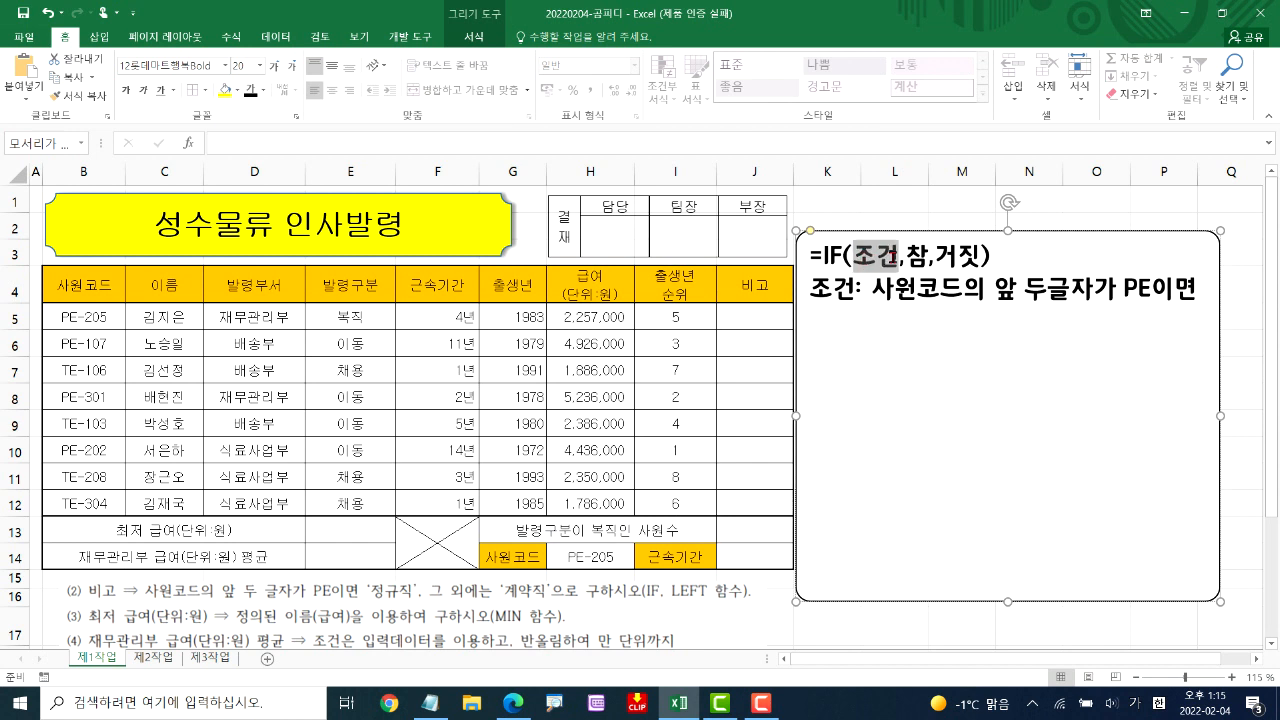
left_click(262, 91)
left_click(263, 233)
Leave a blank line below the condition, add "=LEFT(셀,자리수)", and move the note box down to just below row 5
left_click(1206, 292)
key("Return")
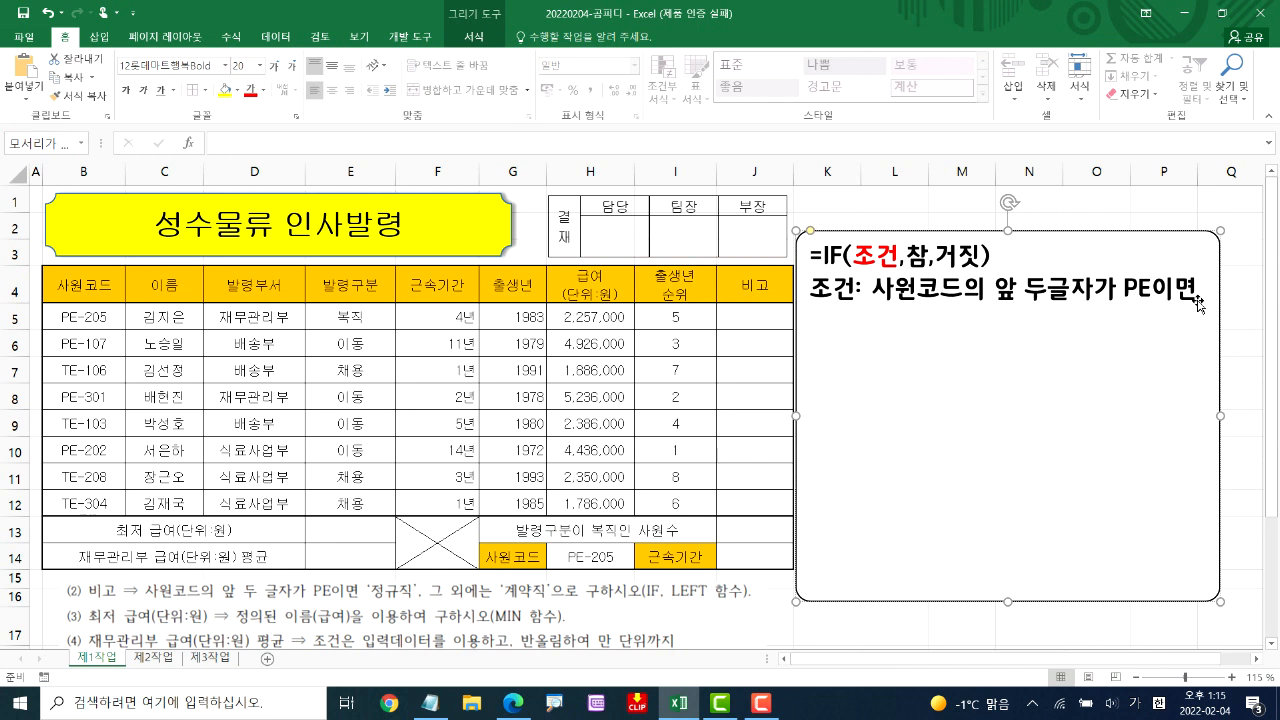
type("=ㅣ")
key("BackSpace")
key("Hangul")
type("LEFT(세")
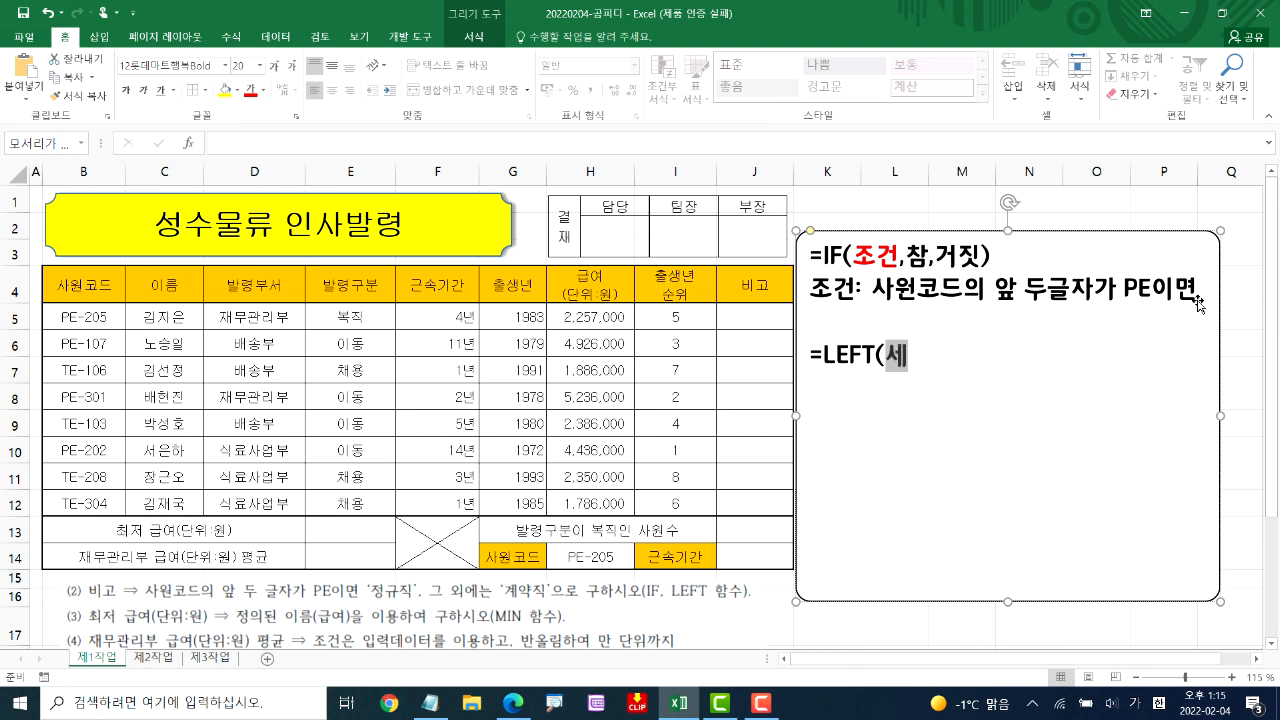
type("ㄹ,자릿ㅜ)")
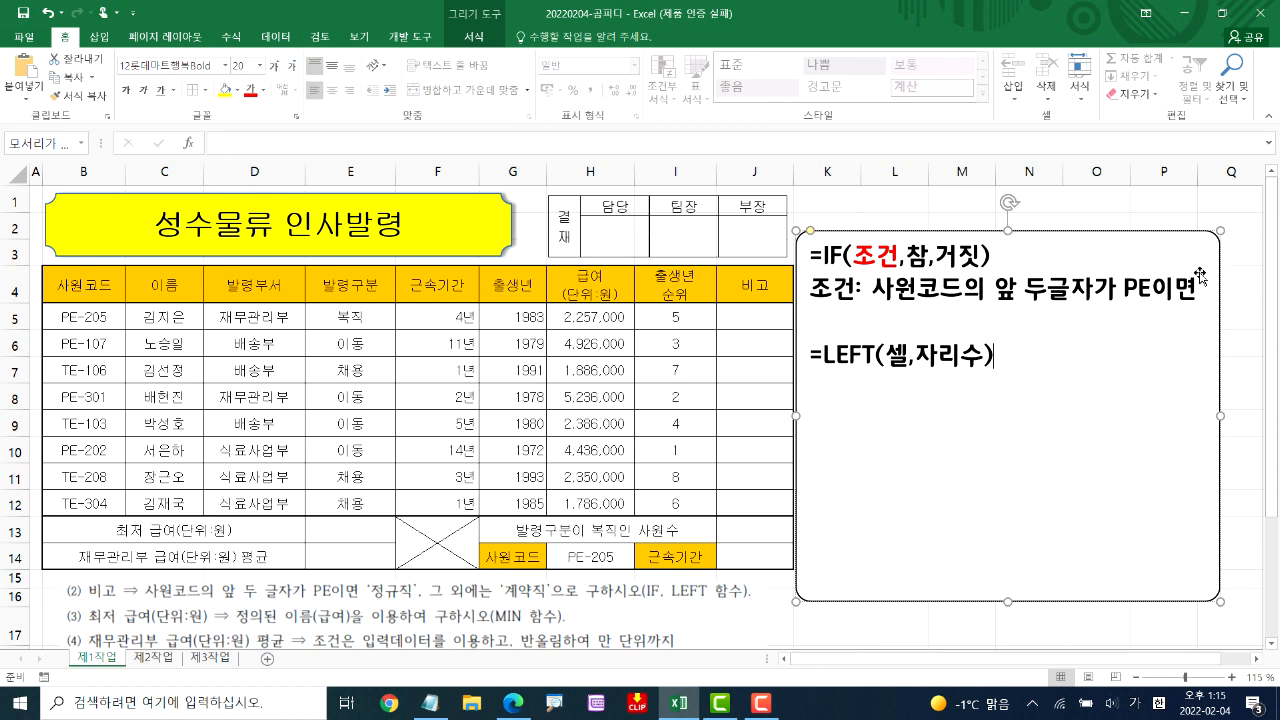
left_click_drag(956, 231, 949, 343)
Enter the test formula =LEFT(B5,1) in cell K5
left_click(854, 312)
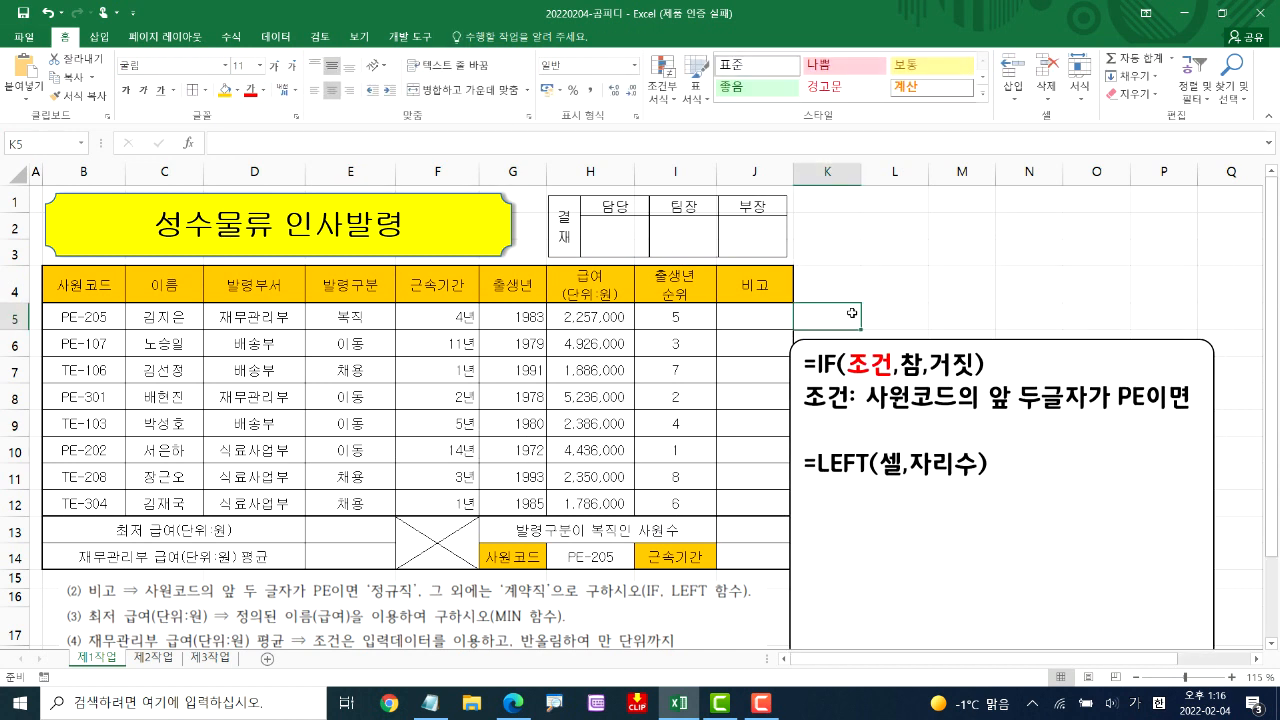
type("=LEF")
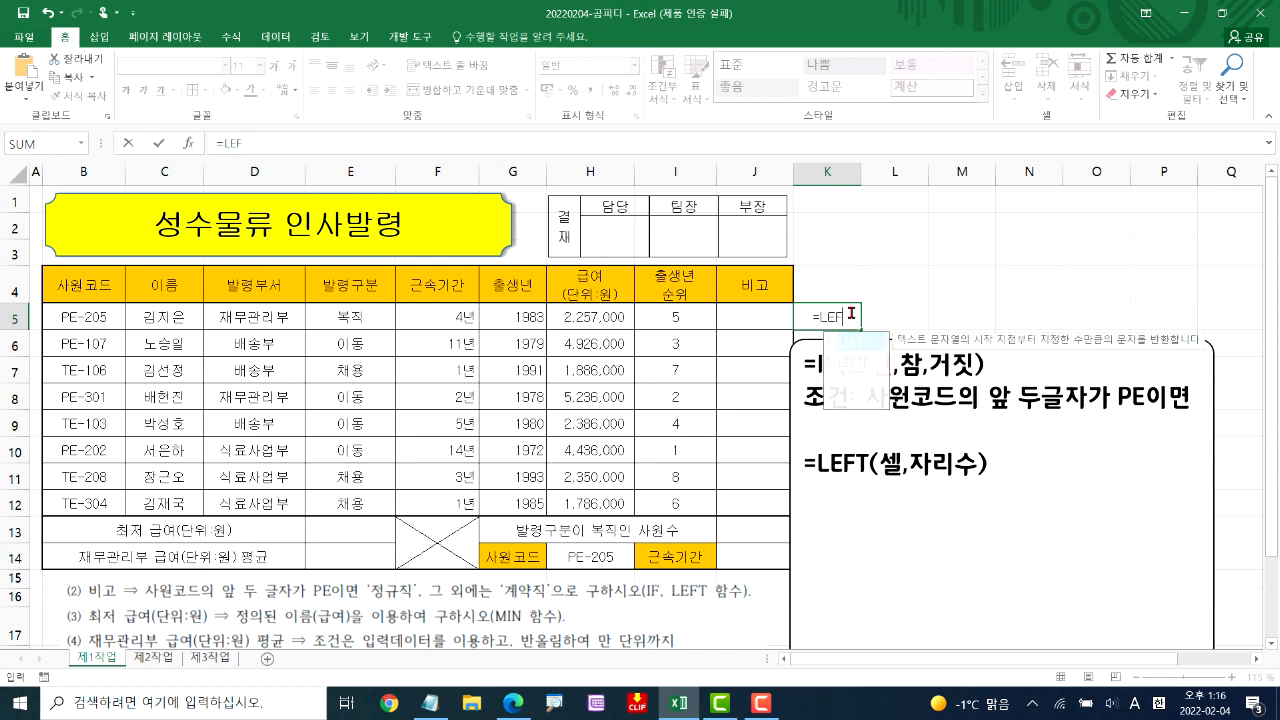
type("T(")
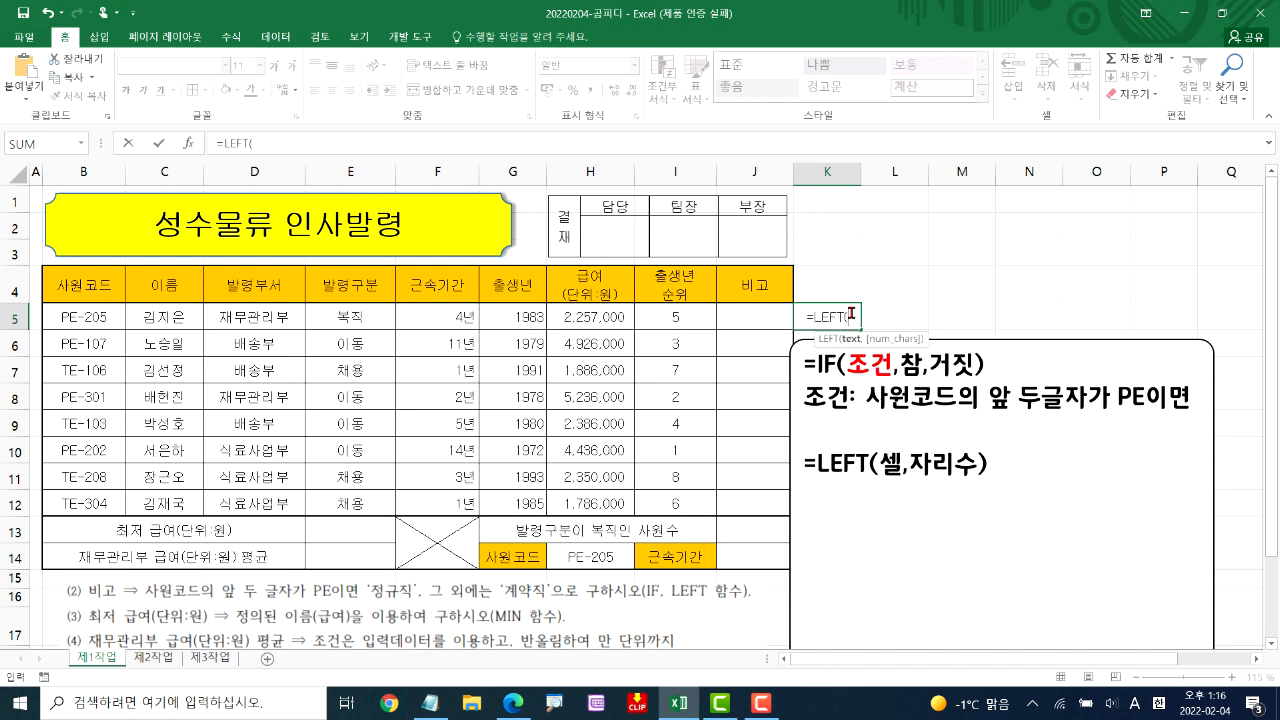
left_click(88, 314)
type(",1")
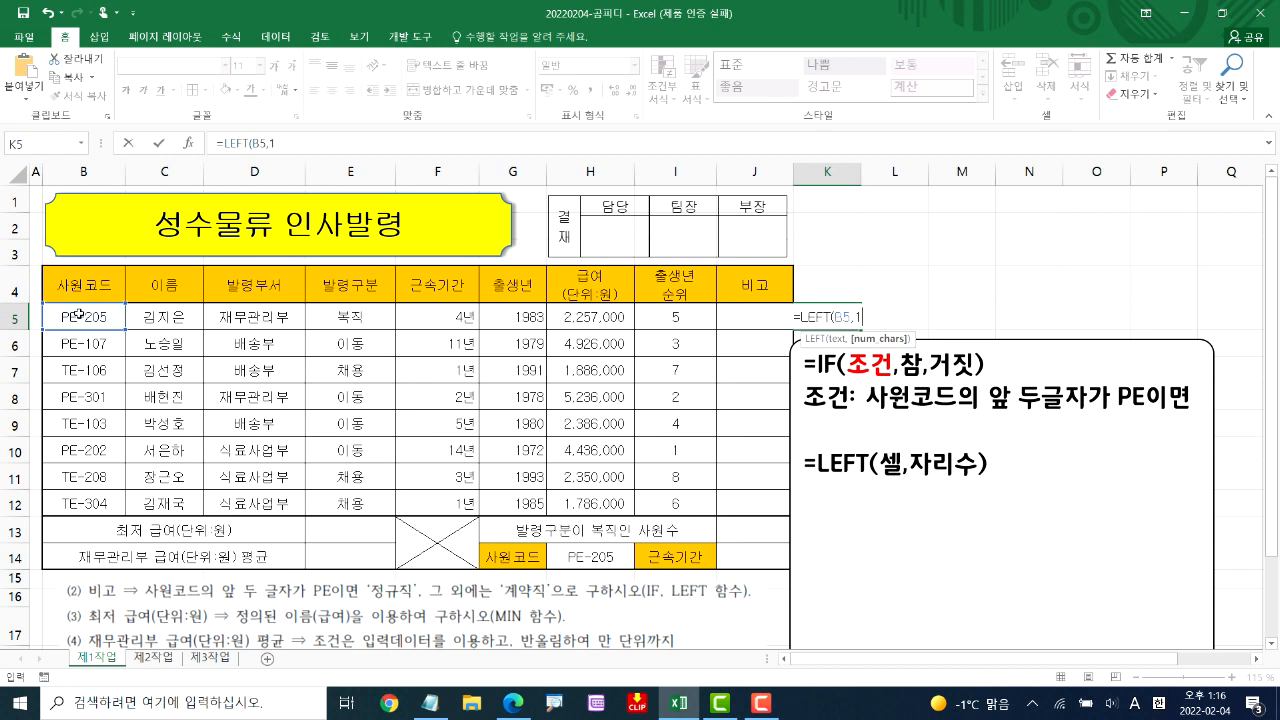
key("Return")
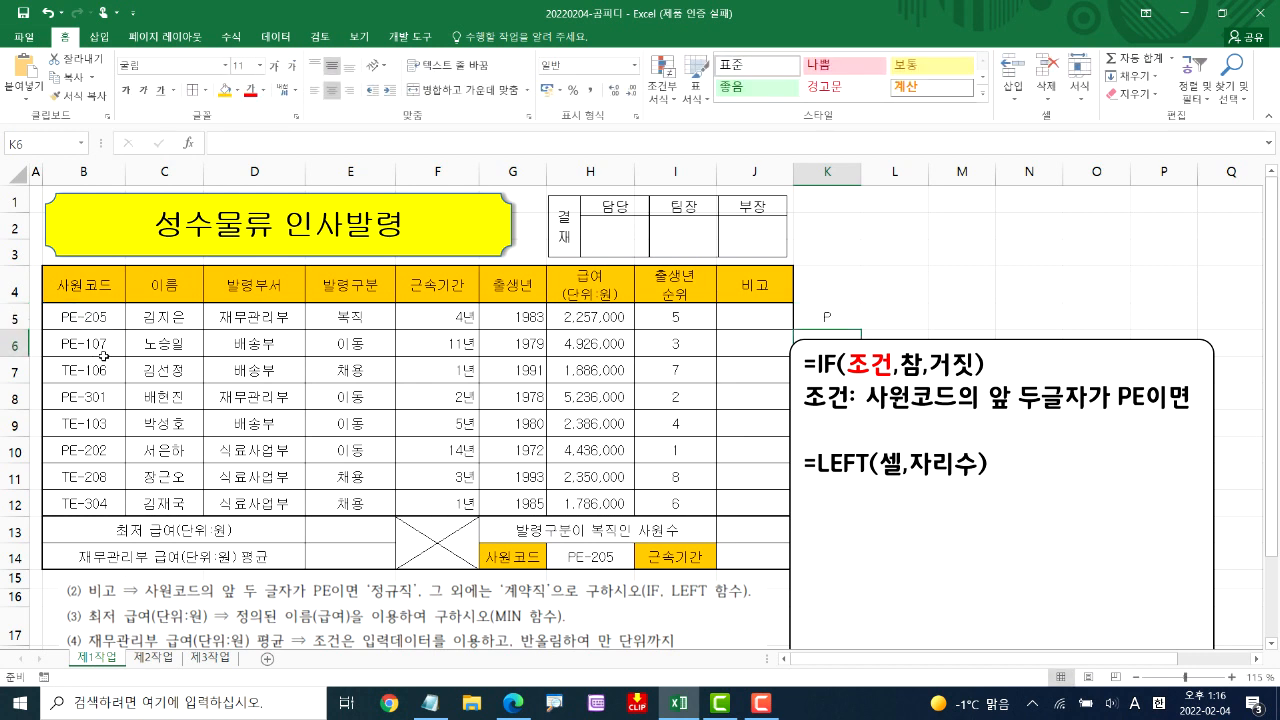
Change the number of characters in the K5 LEFT formula to 2
double_click(843, 314)
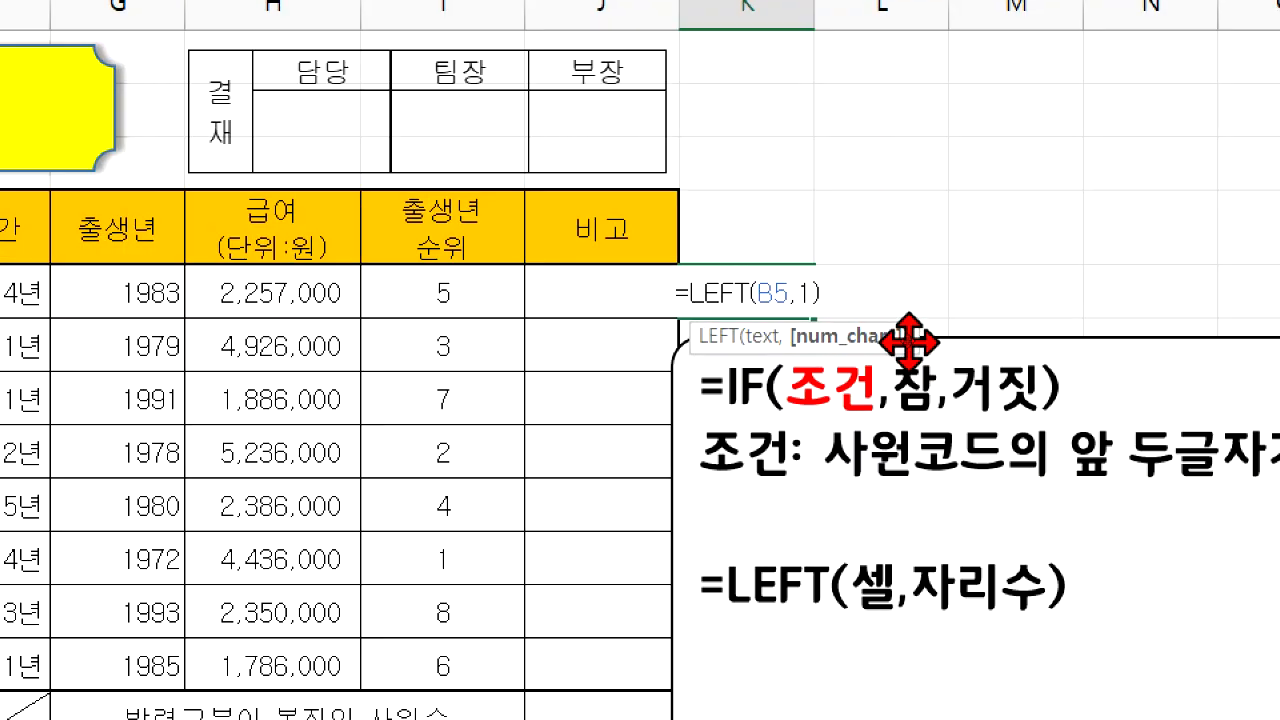
key("BackSpace")
type("2")
key("ctrl+Return")
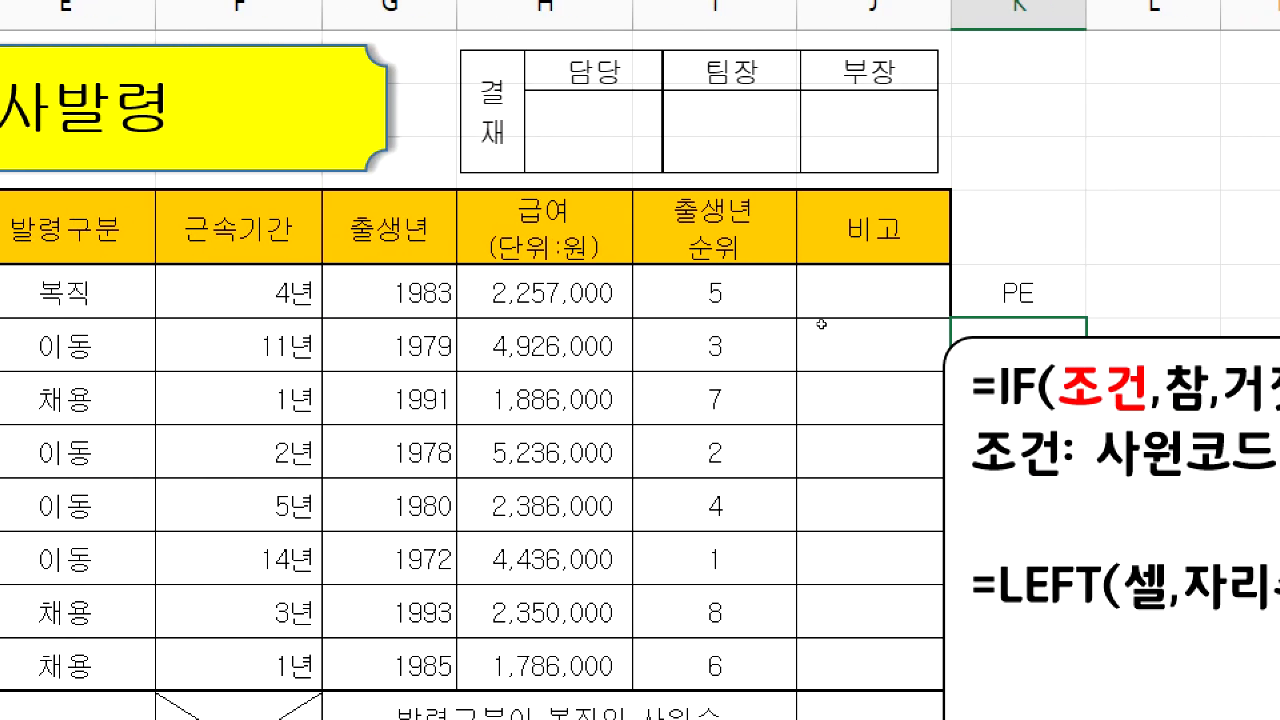
Try the K5 LEFT formula with 3 characters and clear the test cell
key("Up")
key("F2")
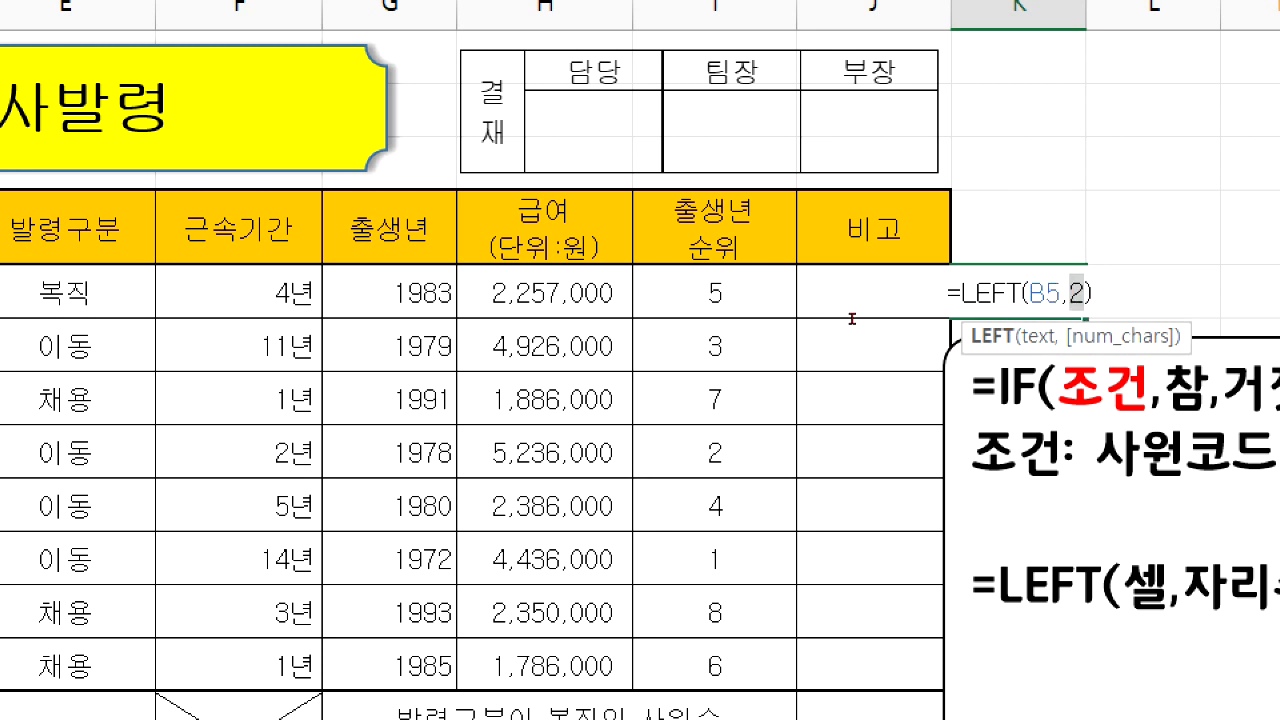
type("3")
key("Return")
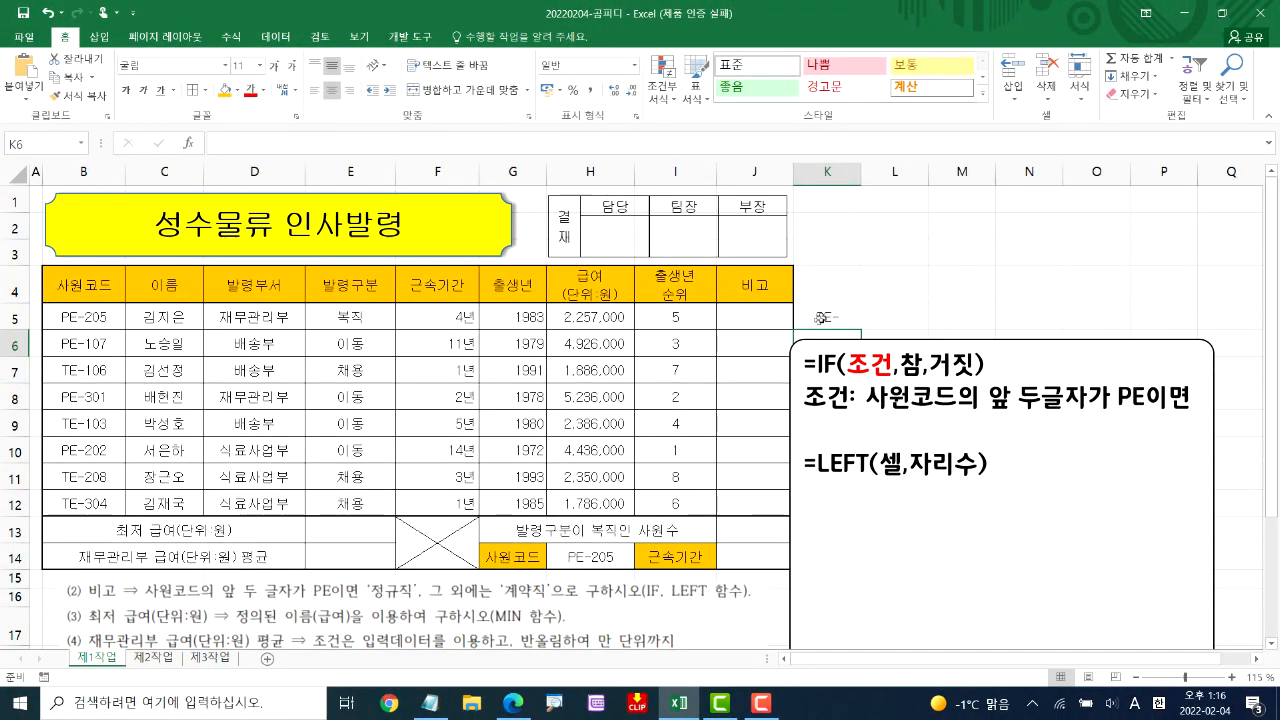
left_click(850, 314)
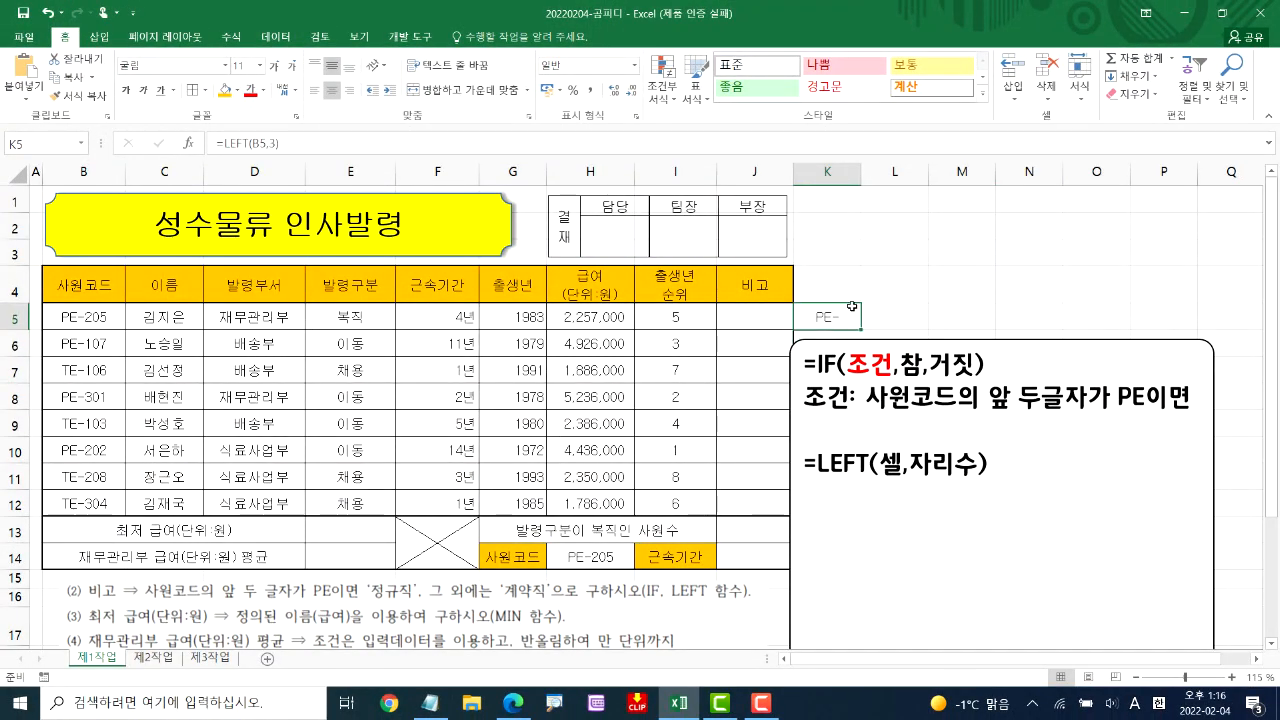
key("Delete")
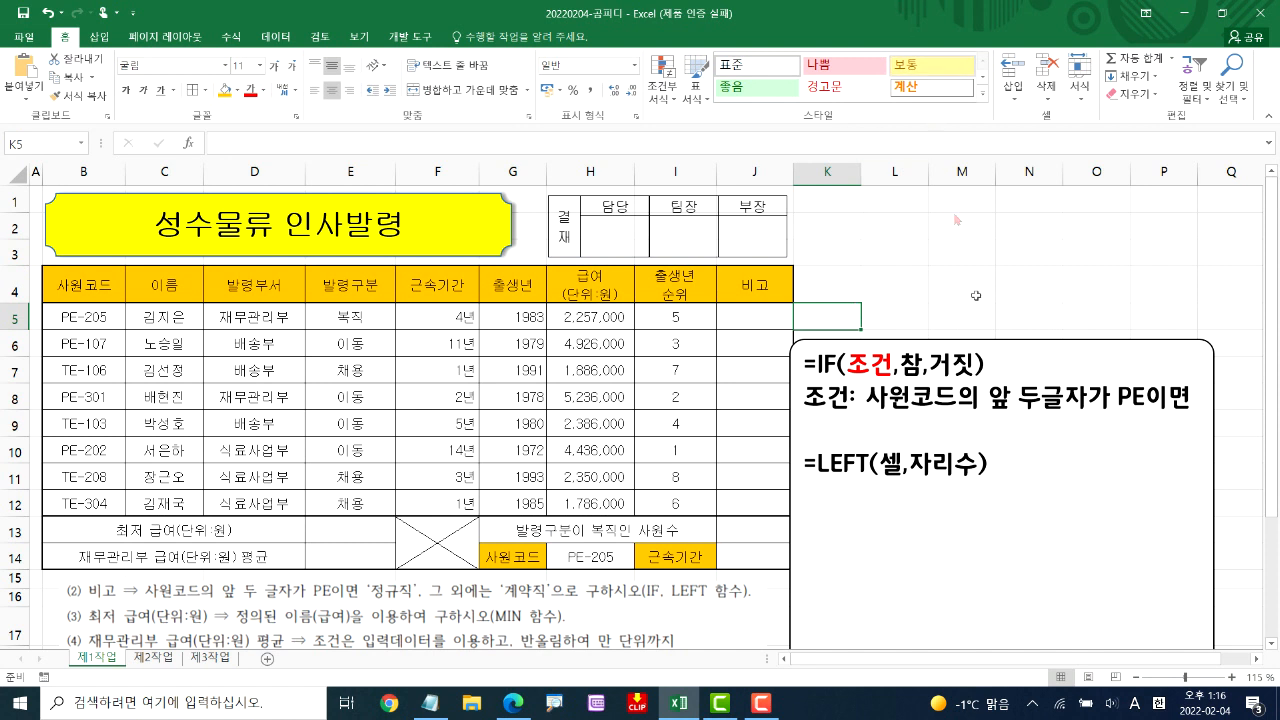
Move the note box up slightly and add LEFT(B5,2)="PE" on the blank line under the condition
left_click_drag(988, 341, 1003, 306)
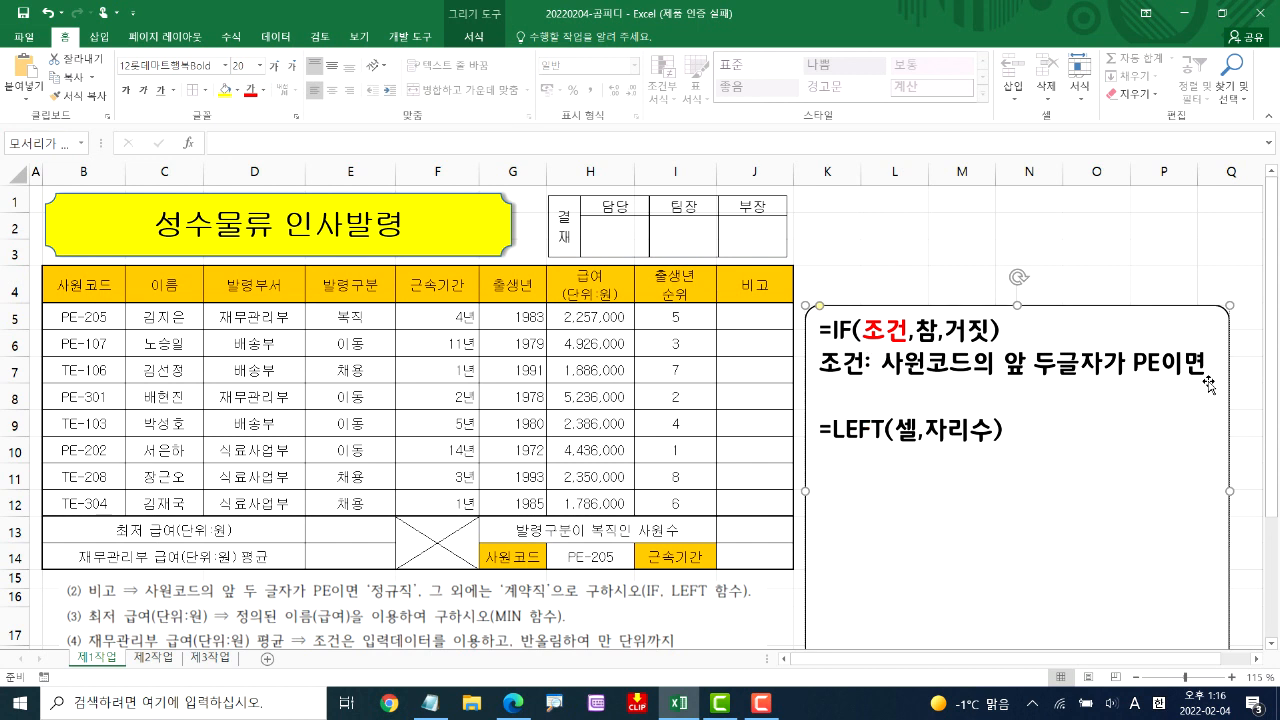
type("LEFT(")
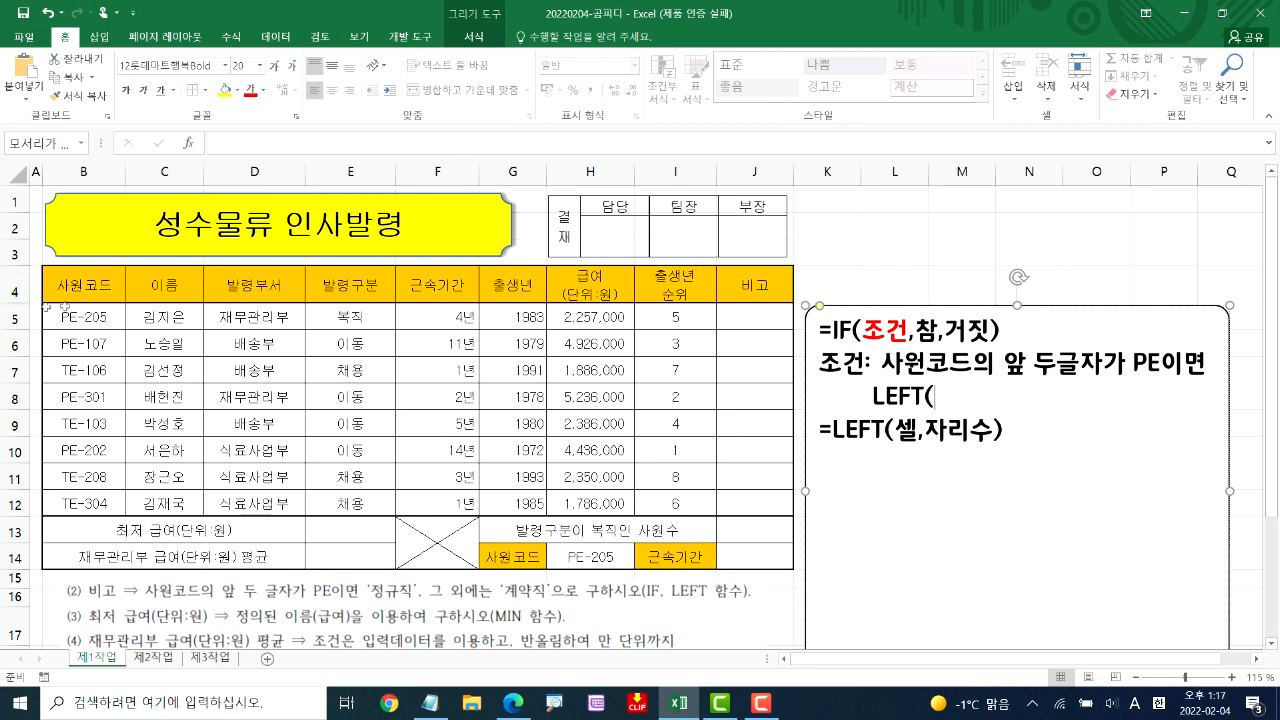
type("B5,2)")
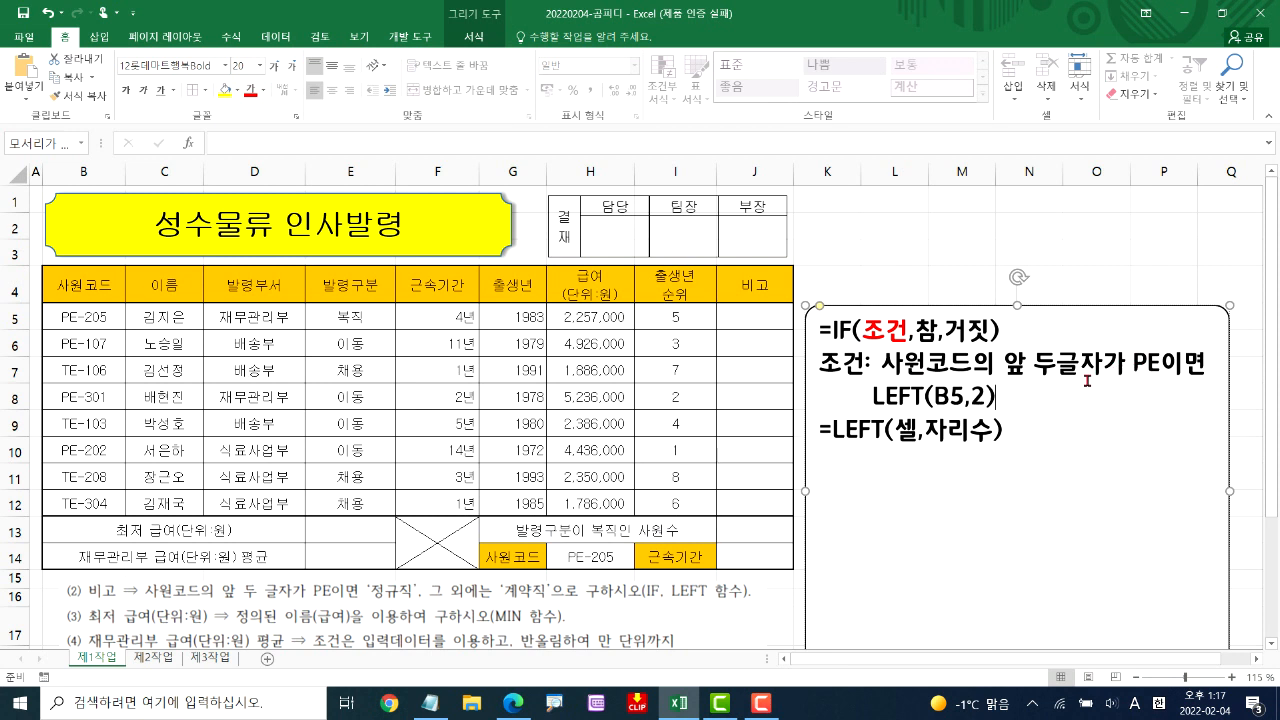
type("=\"")
key("Hangul")
type("ㅔ")
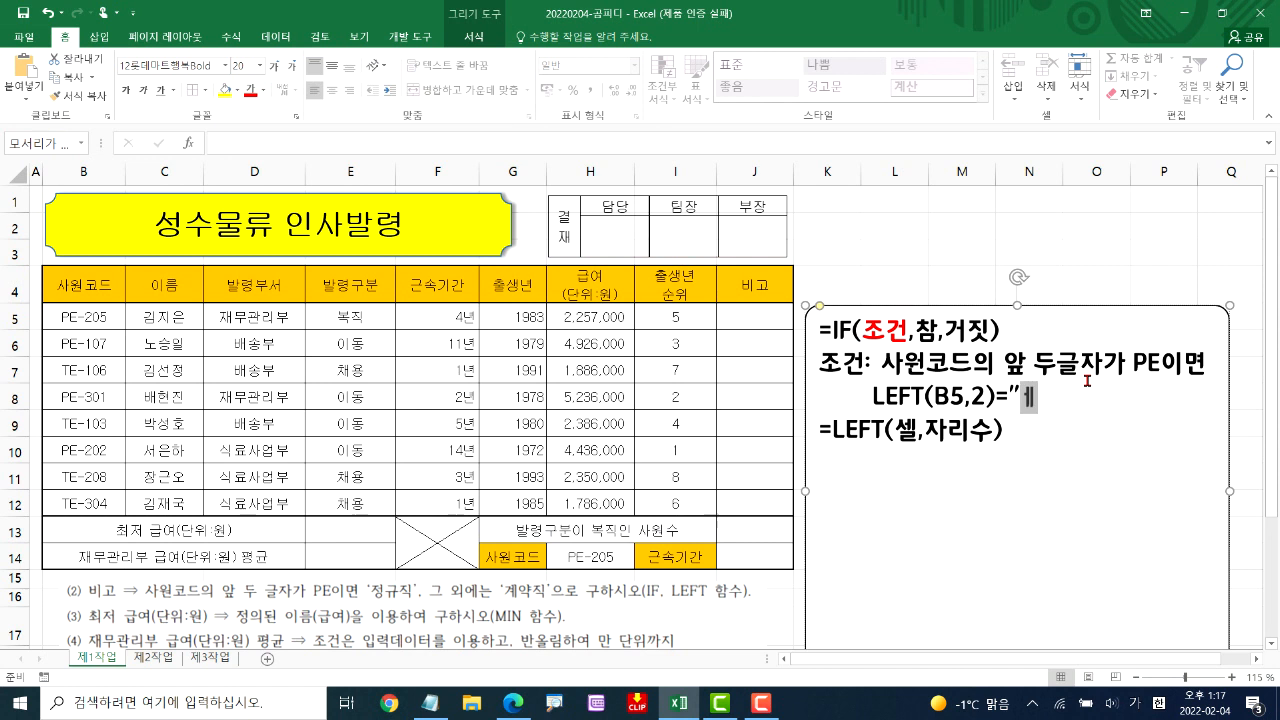
key("BackSpace")
key("Hangul")
type("PE”")
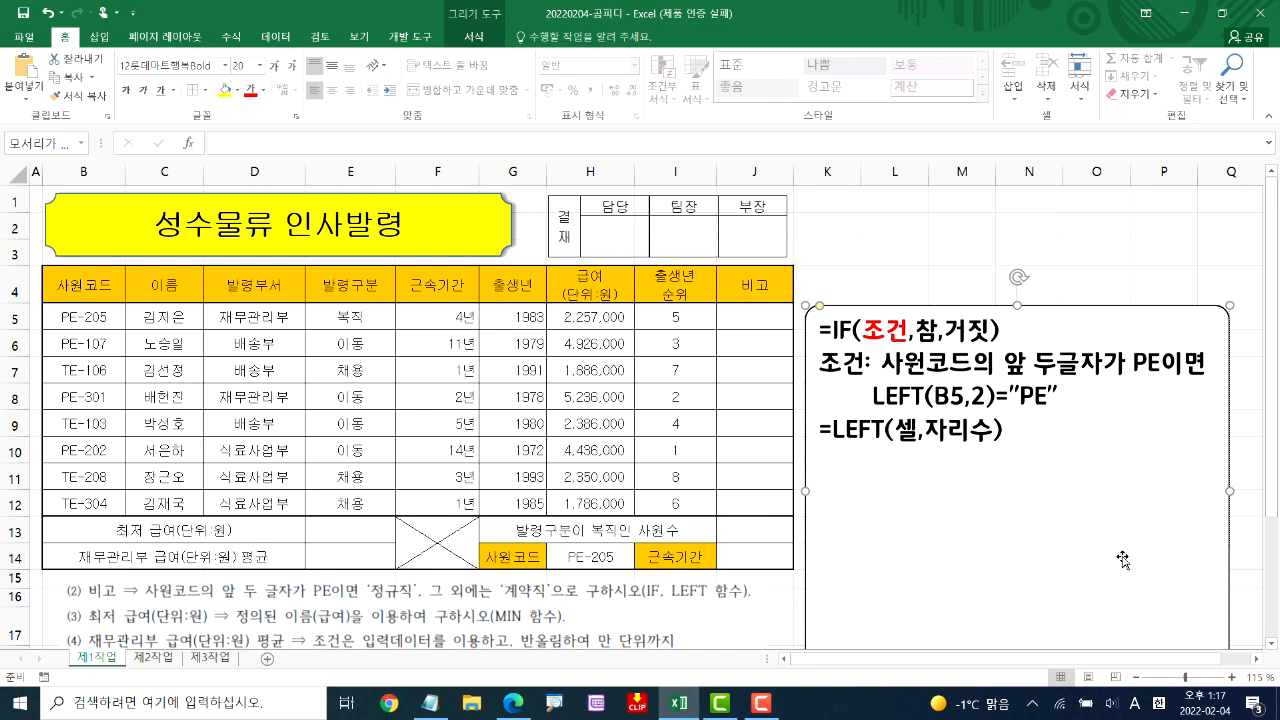
Color the LEFT(셀,자리수) syntax red in the note box, leaving its equals sign black
left_click_drag(834, 431, 1012, 431)
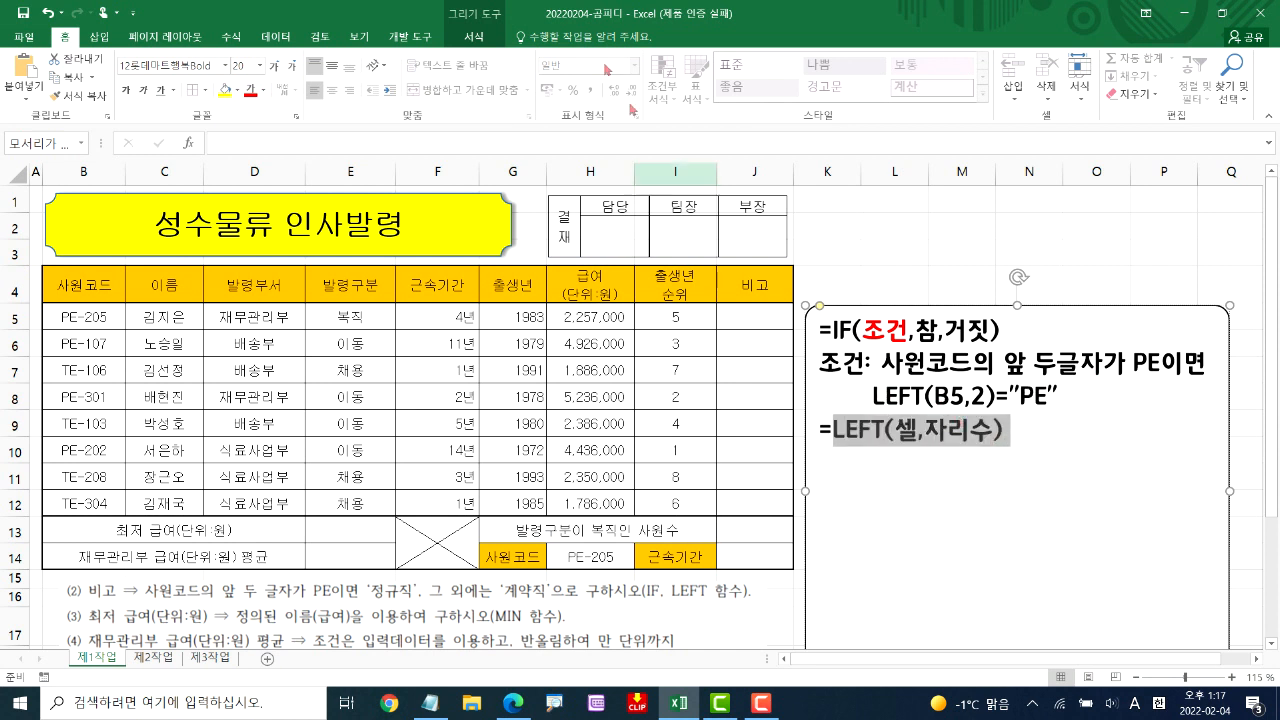
left_click(251, 90)
Leave a blank line below the LEFT syntax in the note box and add 참: "정규직"
left_click(873, 503)
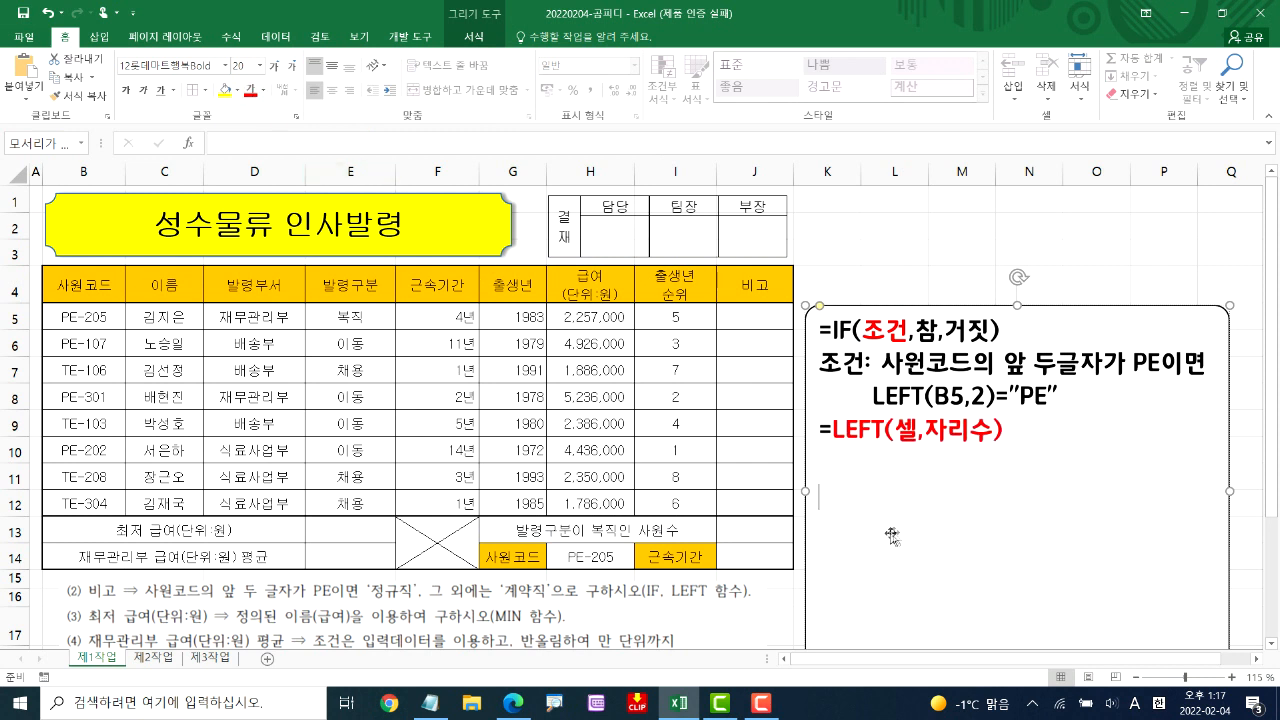
type("CKA")
key("BackSpace")
key("BackSpace")
key("BackSpace")
key("Hangul")
type("차ㅁ:")
type(" \"정규직")
type("\"")
Add the line 거짓: "계약직" to the note box and move the box up to just above row 4
key("Return")
type("거짓:")
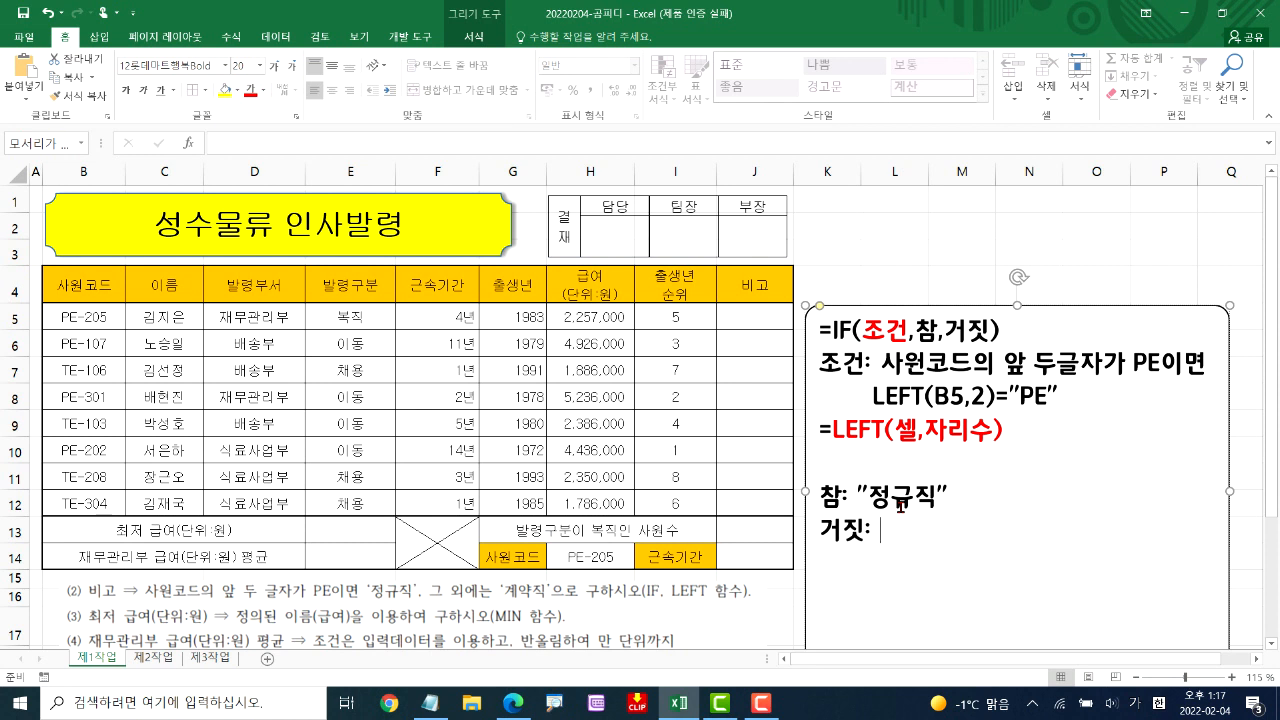
key("BackSpace")
key("BackSpace")
type("계약직\"")
left_click_drag(913, 305, 916, 258)
Begin the formula =IF(LEFT(B5,2 in cell J5, the first cell under 비고
left_click(762, 313)
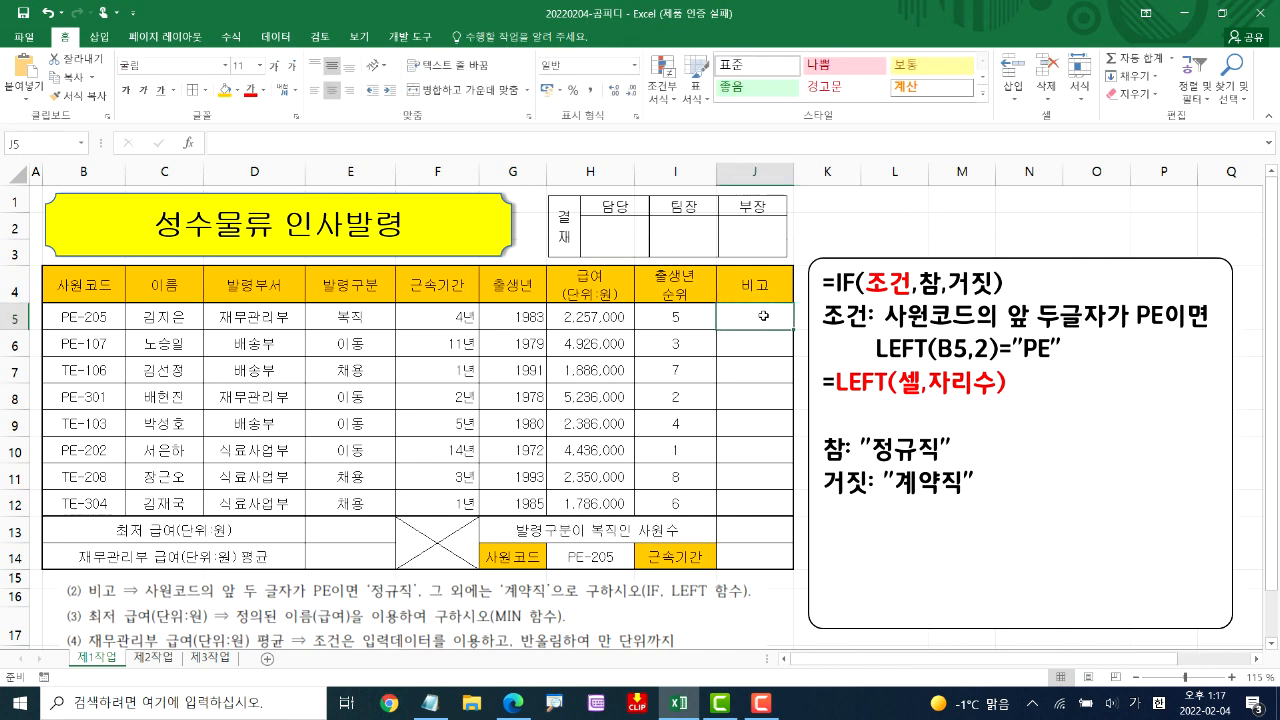
type("=")
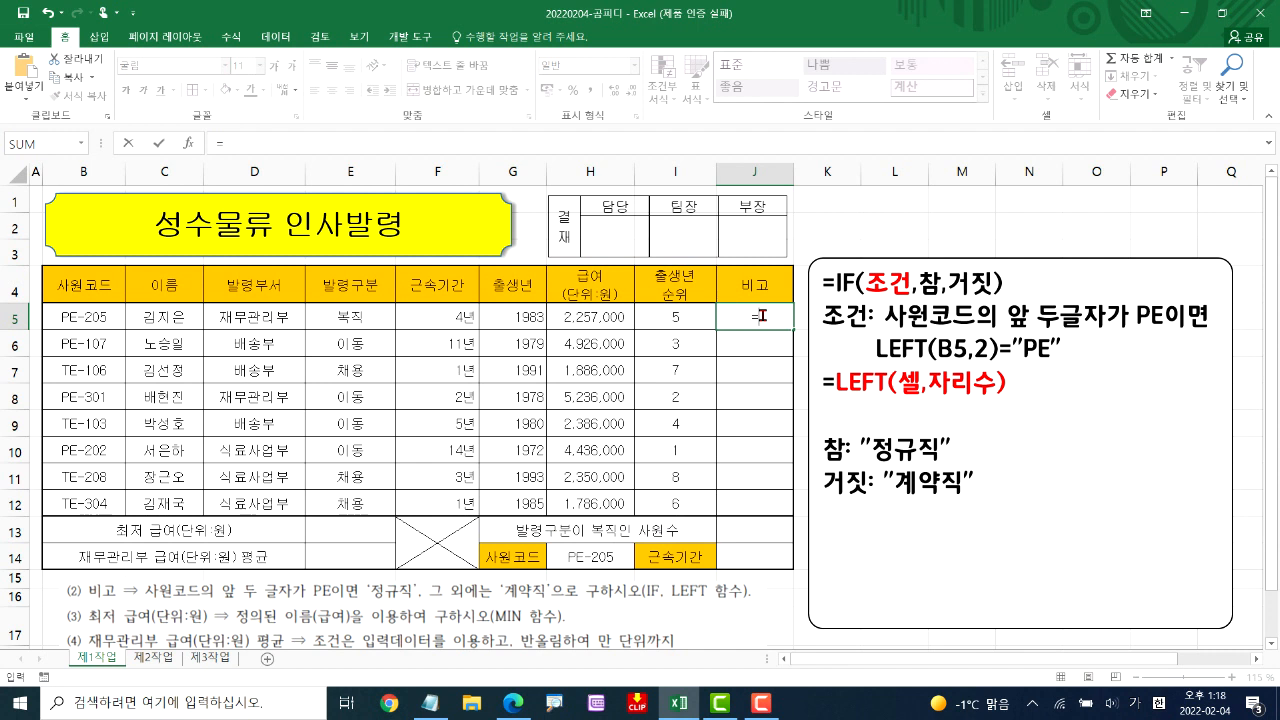
type("ㅣㅣㄹif")
key("Tab")
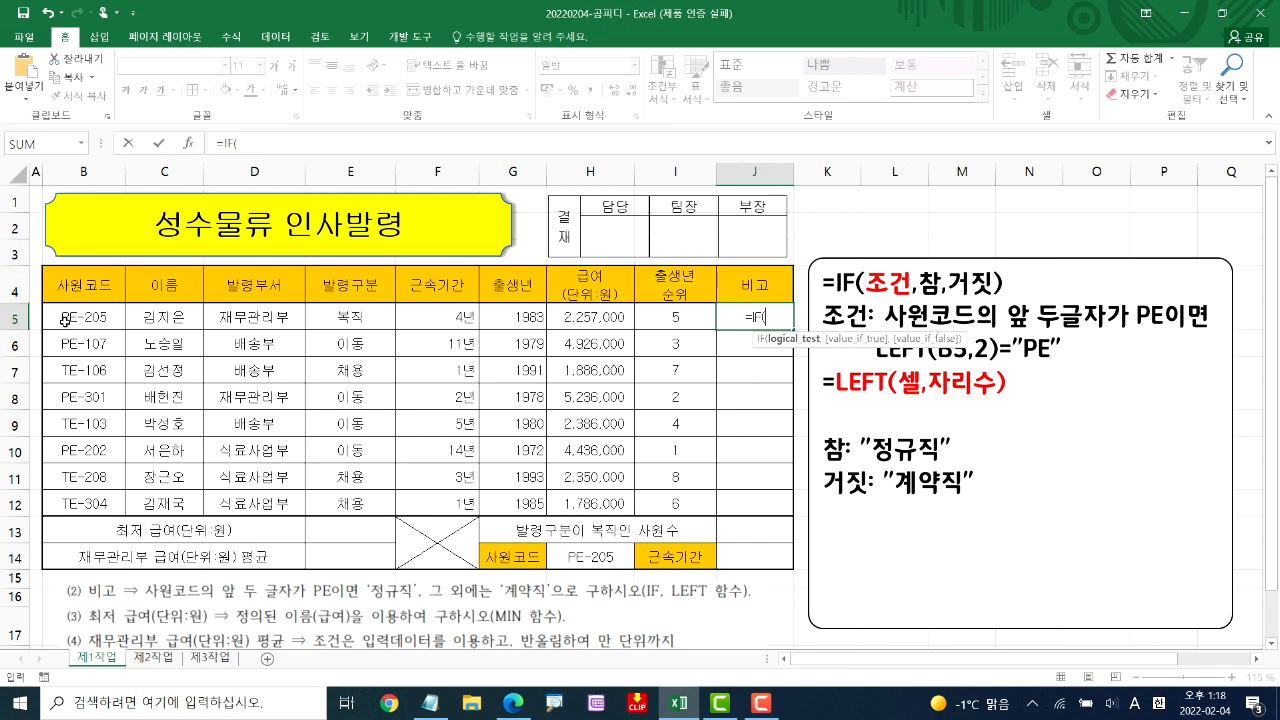
type("LEFT(")
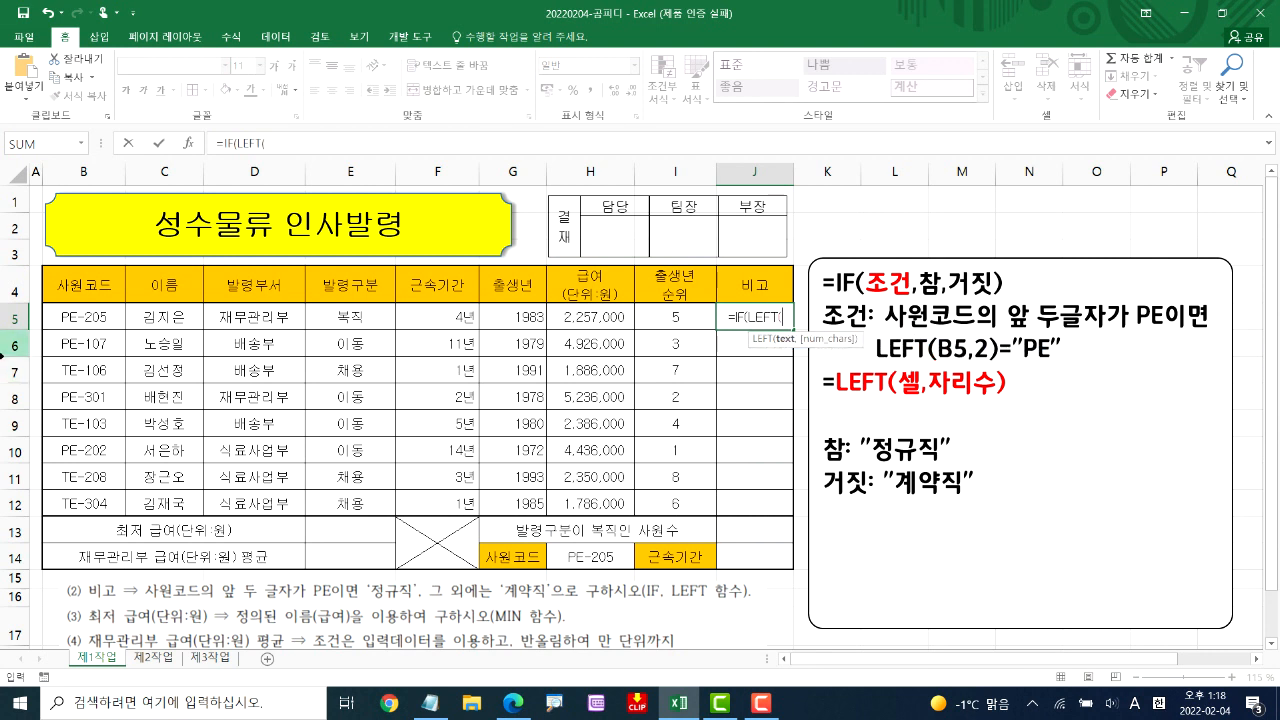
left_click(88, 317)
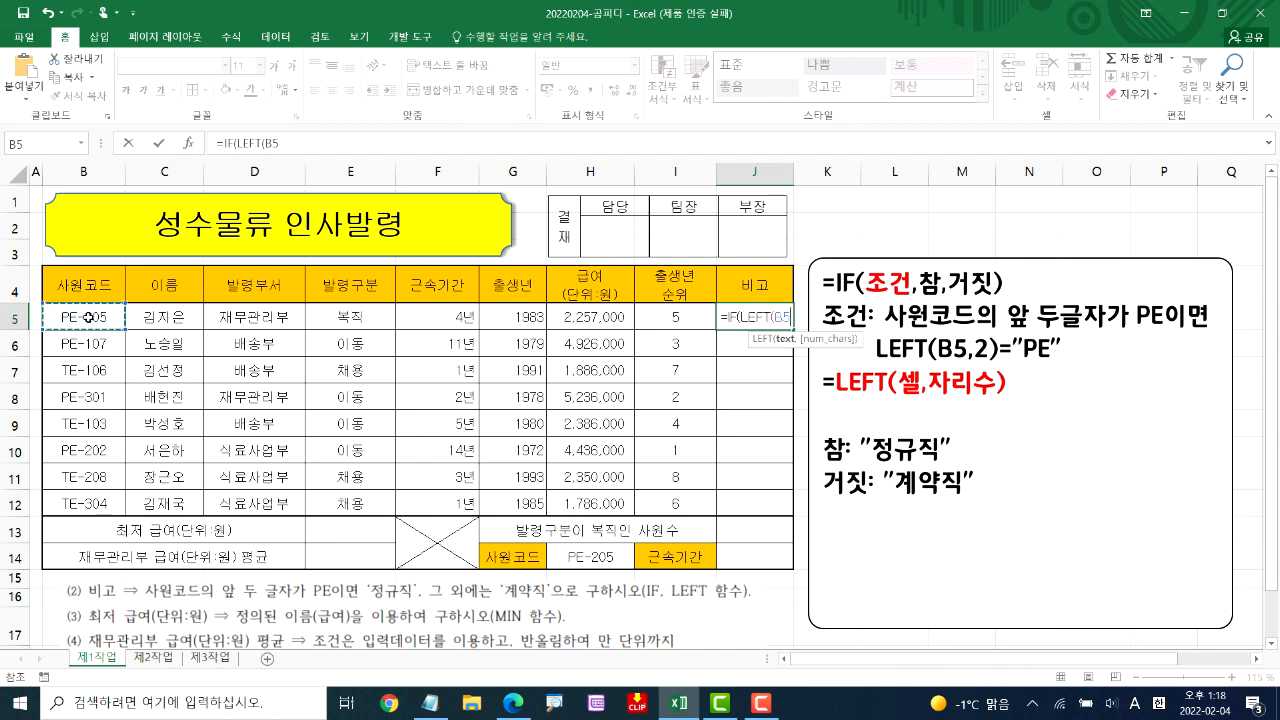
type(",")
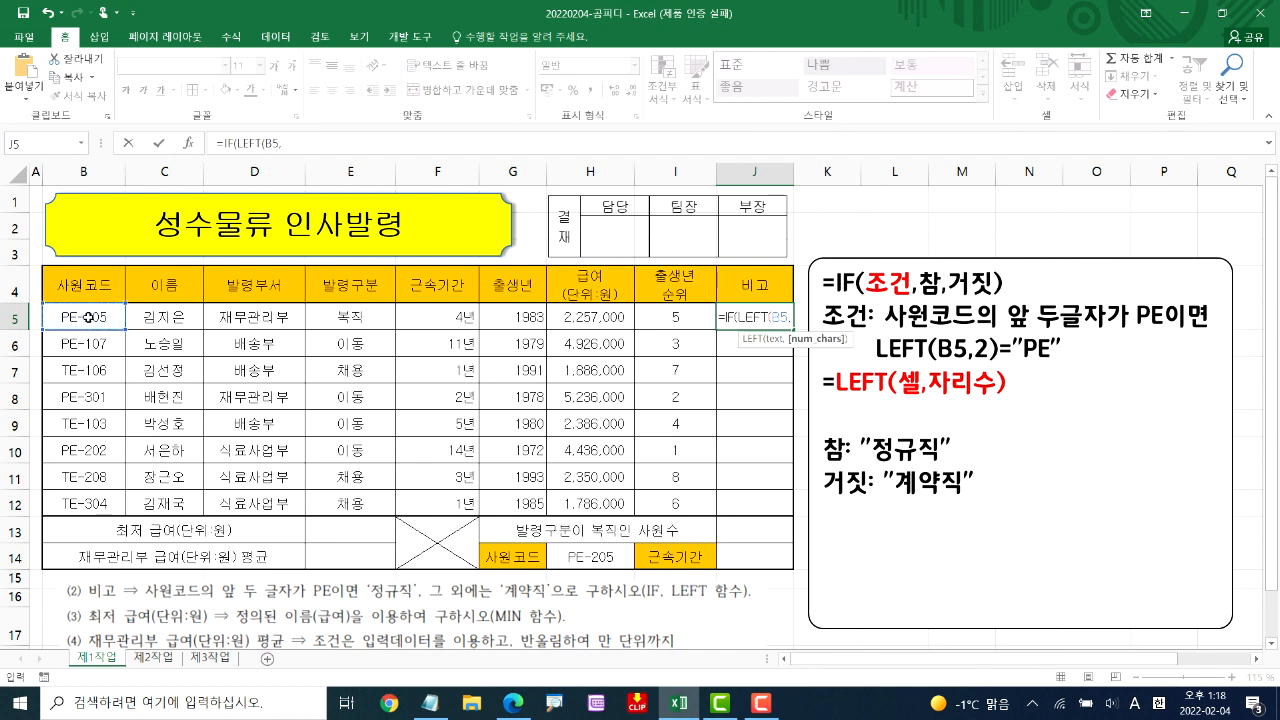
type("2")
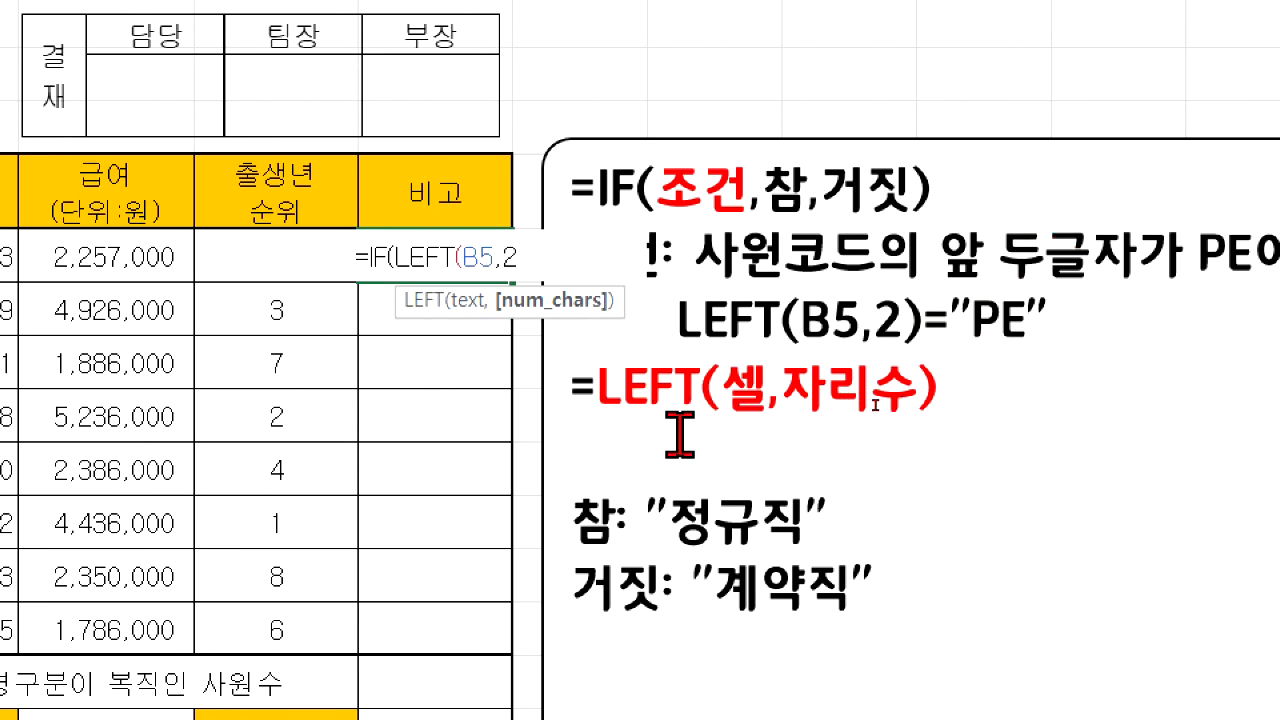
left_click_drag(712, 424, 894, 428)
left_click_drag(922, 366, 930, 406)
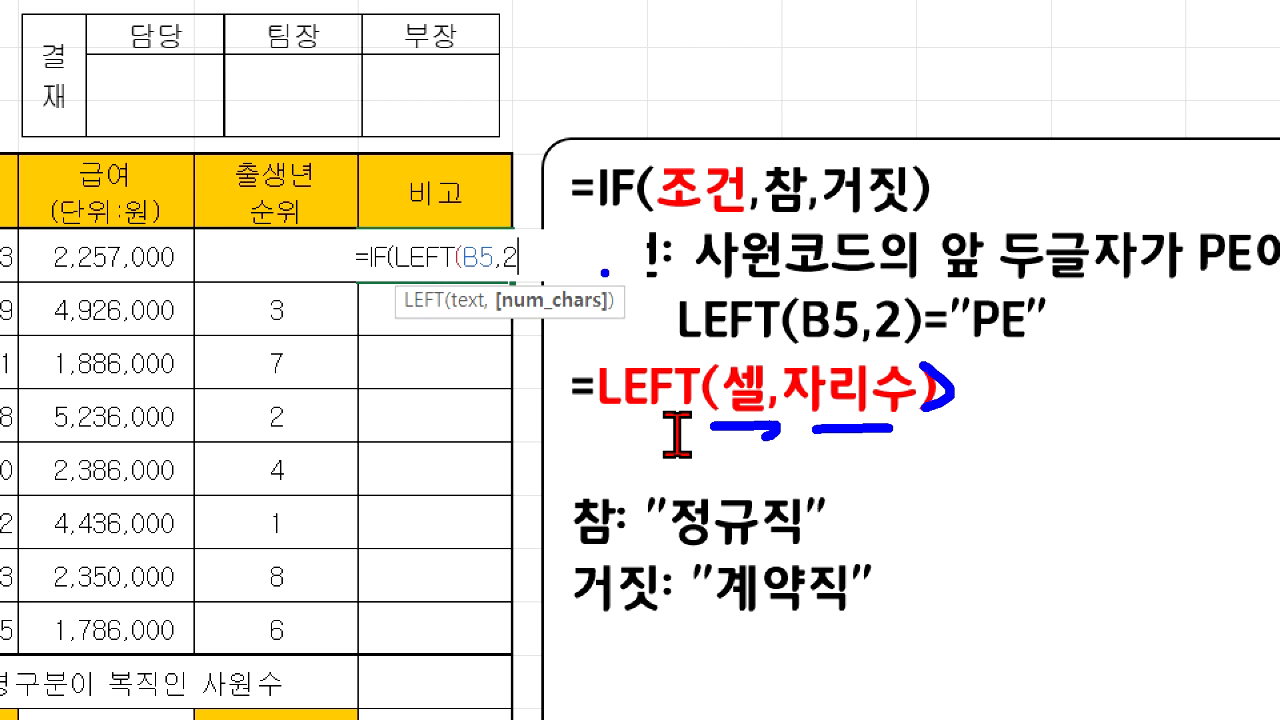
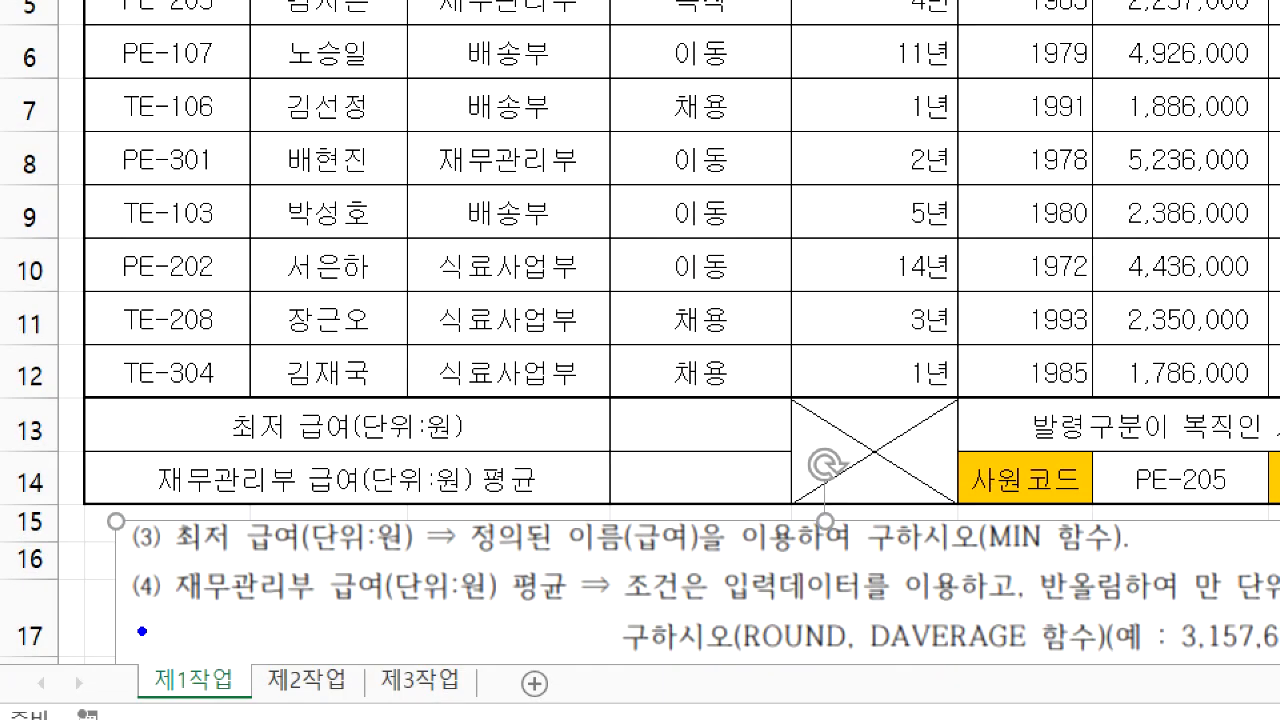
Examine instruction (3) on 최저 급여(단위:원) and the 급여 values in H5:H12 that its defined name refers to
left_click_drag(178, 562, 688, 561)
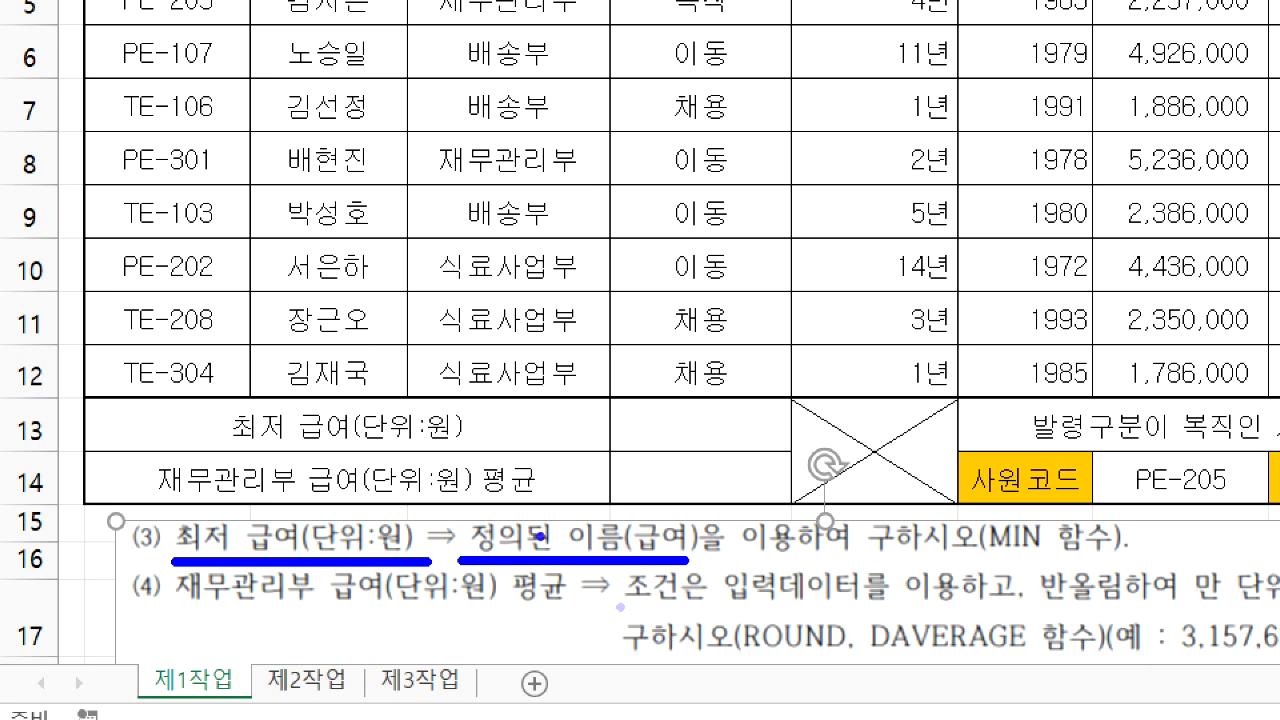
left_click_drag(447, 506, 734, 566)
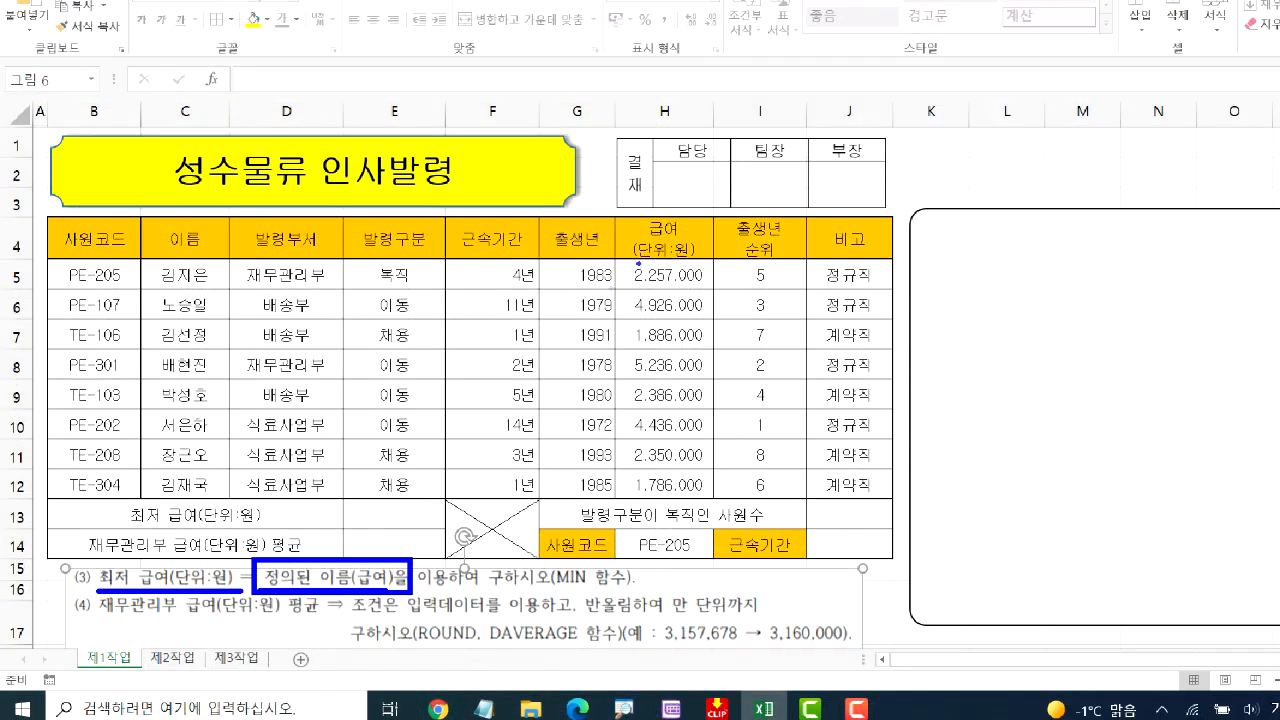
mouse_move(612, 257)
left_mouse_down()
mouse_move(679, 465)
mouse_move(708, 499)
left_mouse_up()
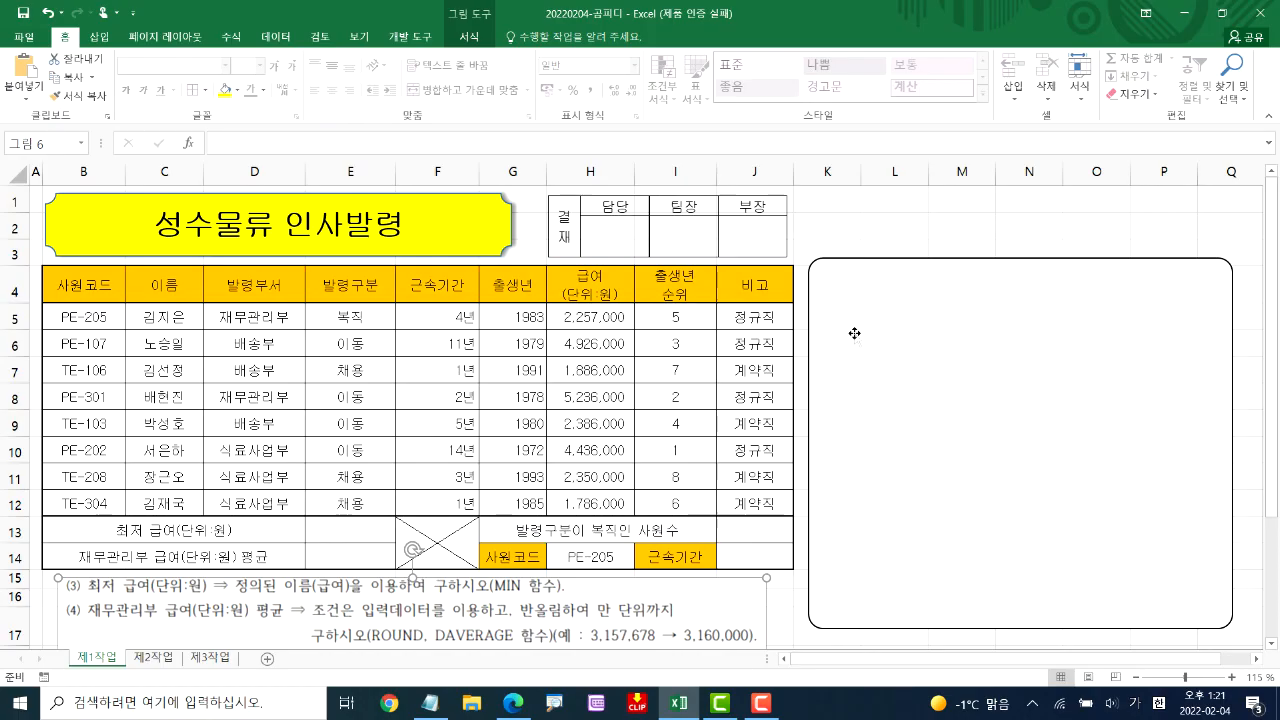
Write the formula =MIN(급여) in the empty note box beside the table
left_click(1020, 321)
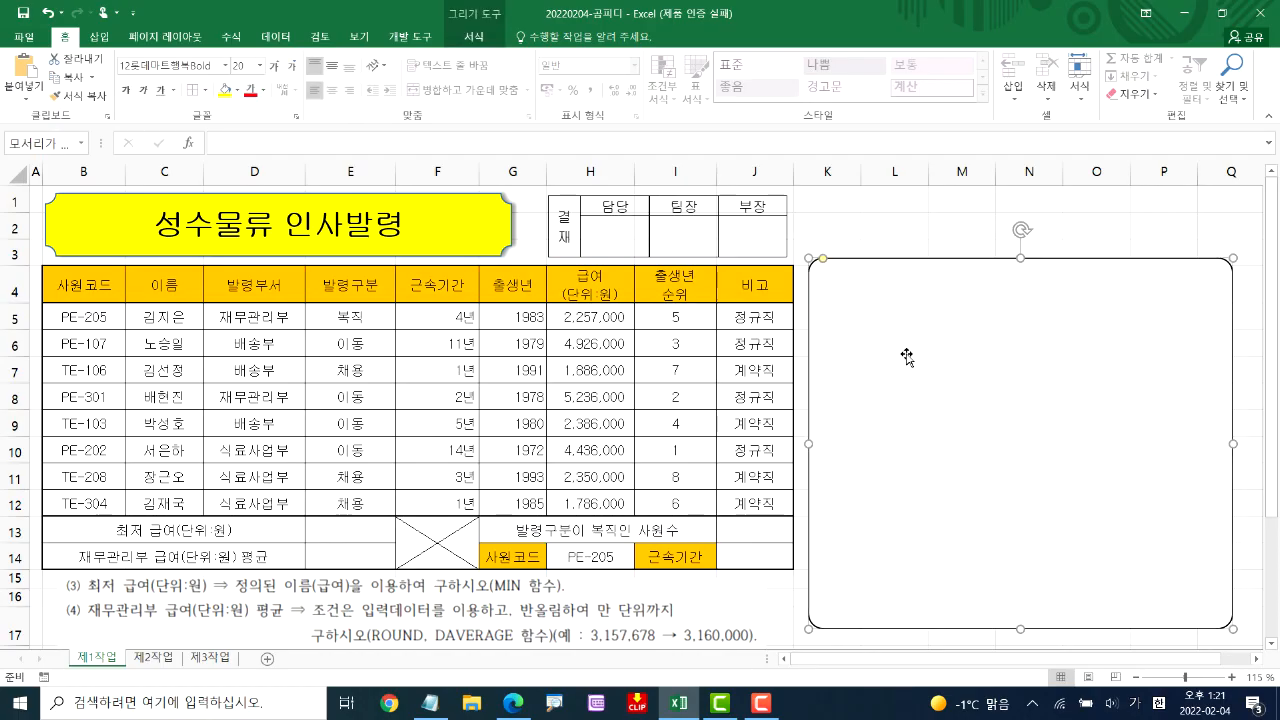
type("=ㅡㅑ")
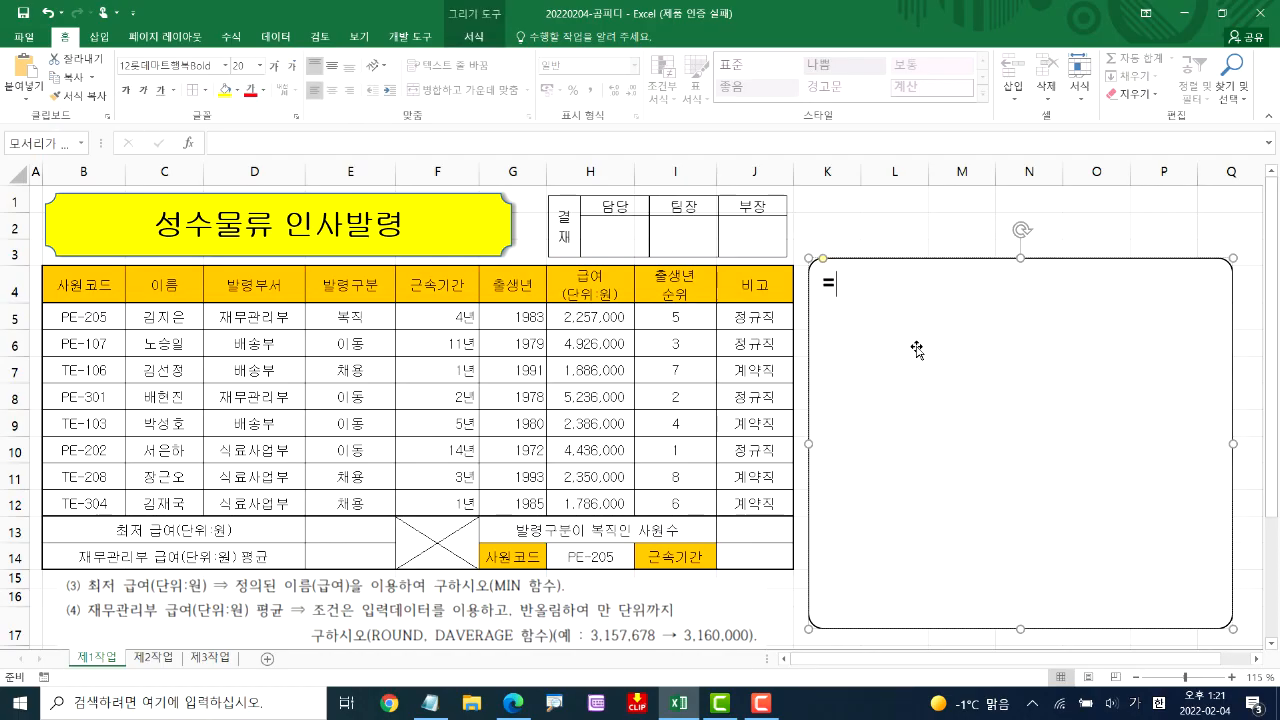
key("BackSpace")
key("BackSpace")
type("MIN(")
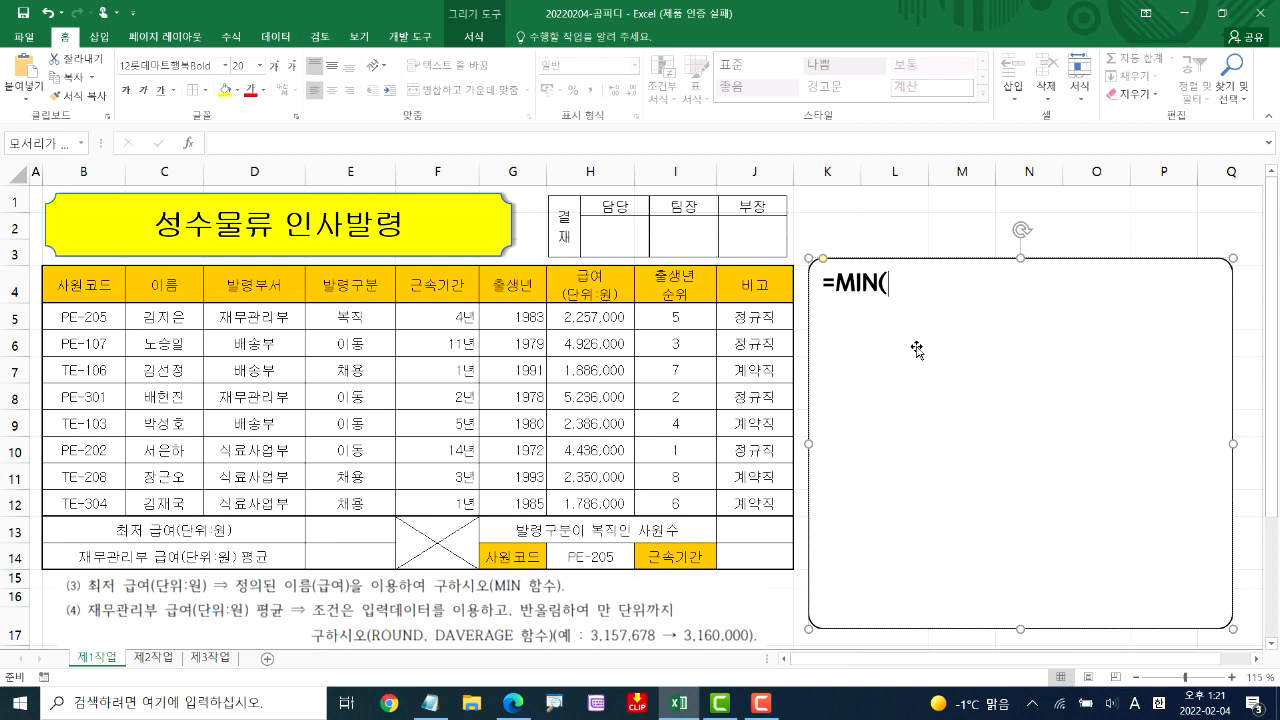
type("R")
key("BackSpace")
type("RMQDU")
key("BackSpace")
key("BackSpace")
key("BackSpace")
key("BackSpace")
key("BackSpace")
type("R")
key("BackSpace")
key("Hangul")
type("급")
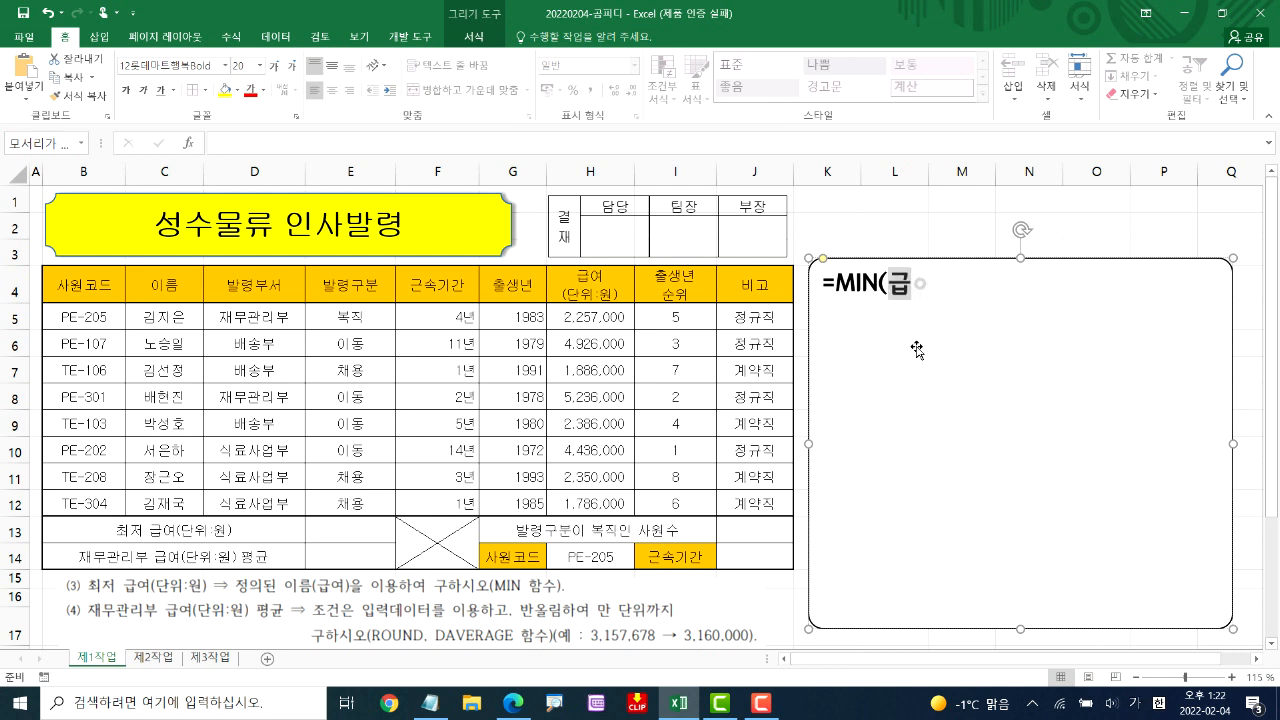
type("여)")
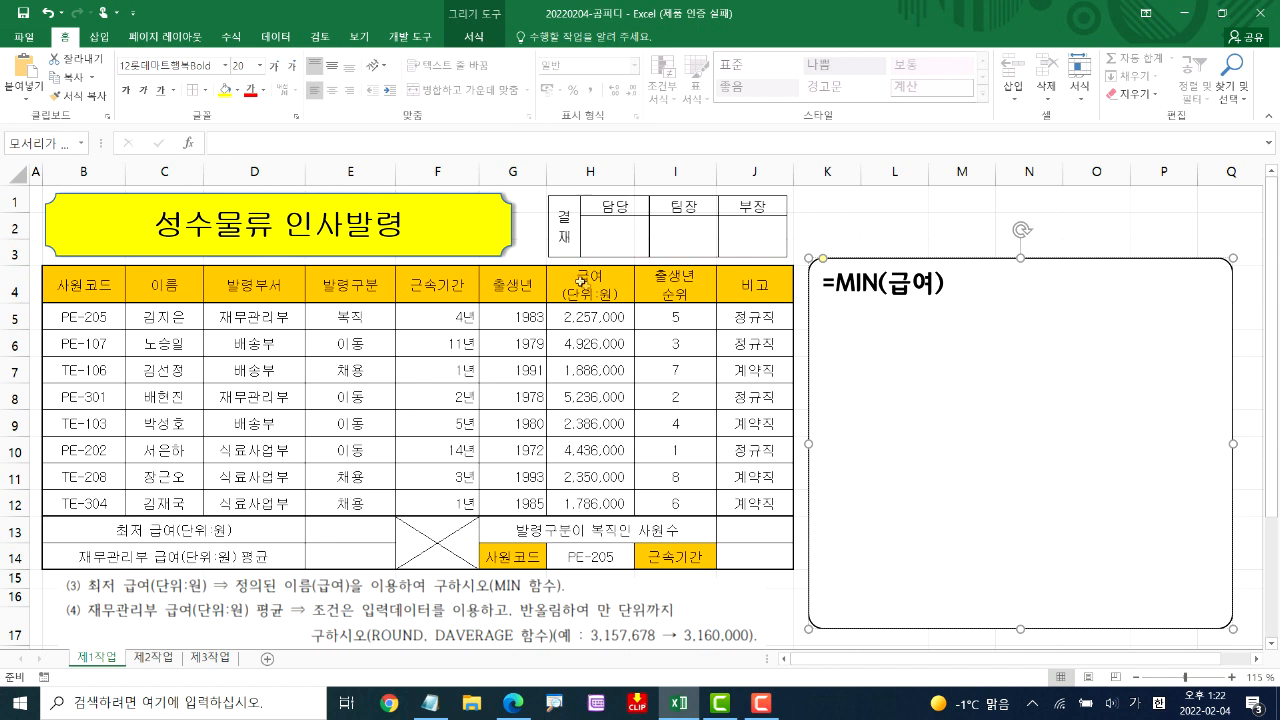
Enter =MIN(급여) in cell E13 beside 최저 급여(단위:원)
left_click(350, 537)
type("=")
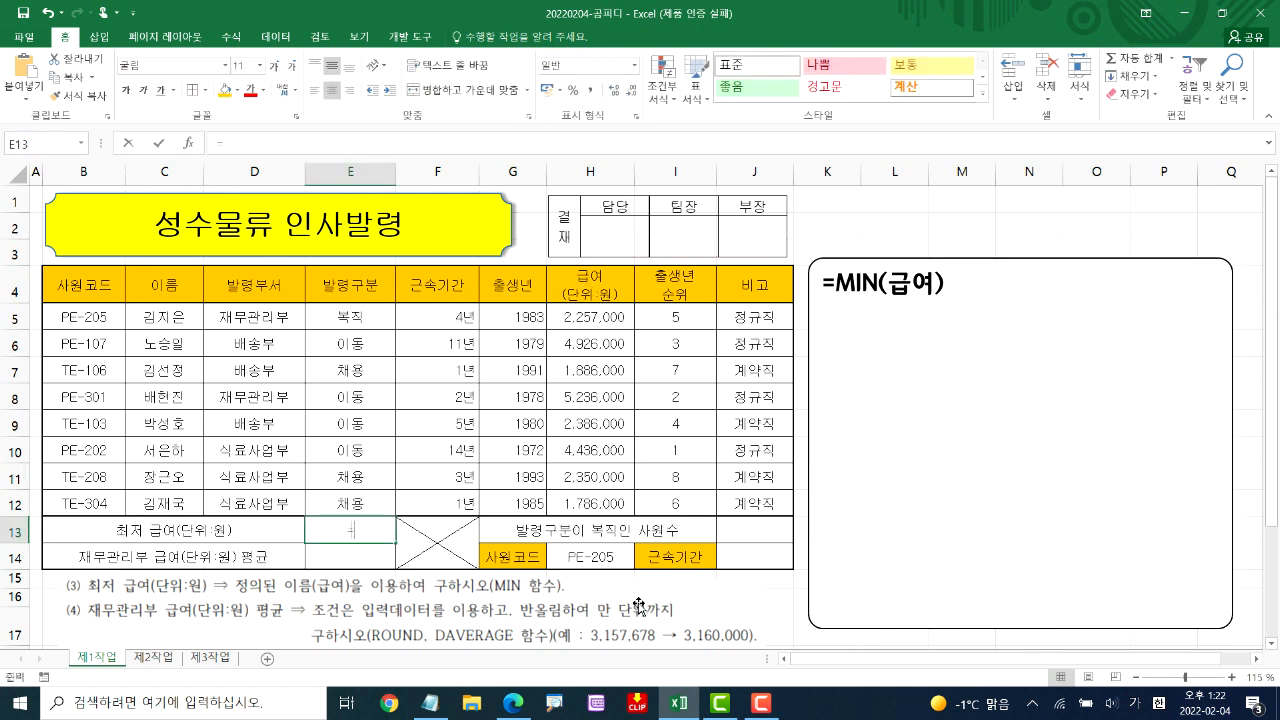
type("MIN(")
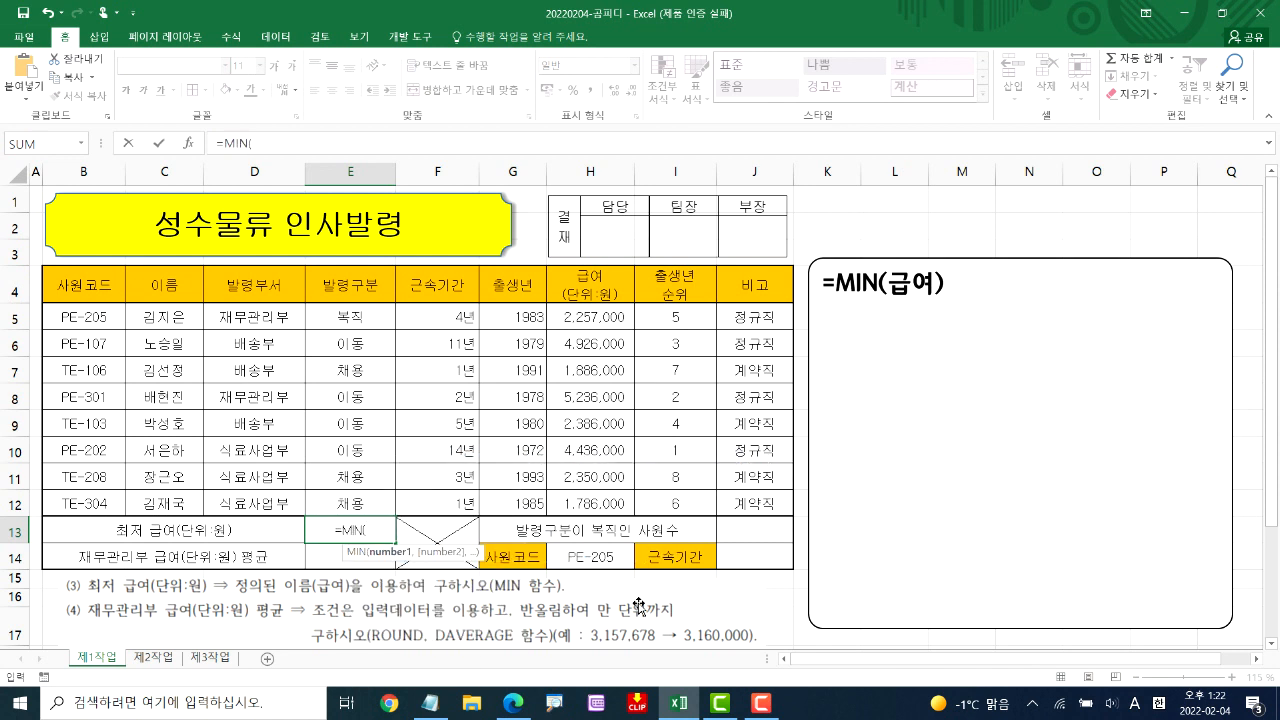
type("급여")
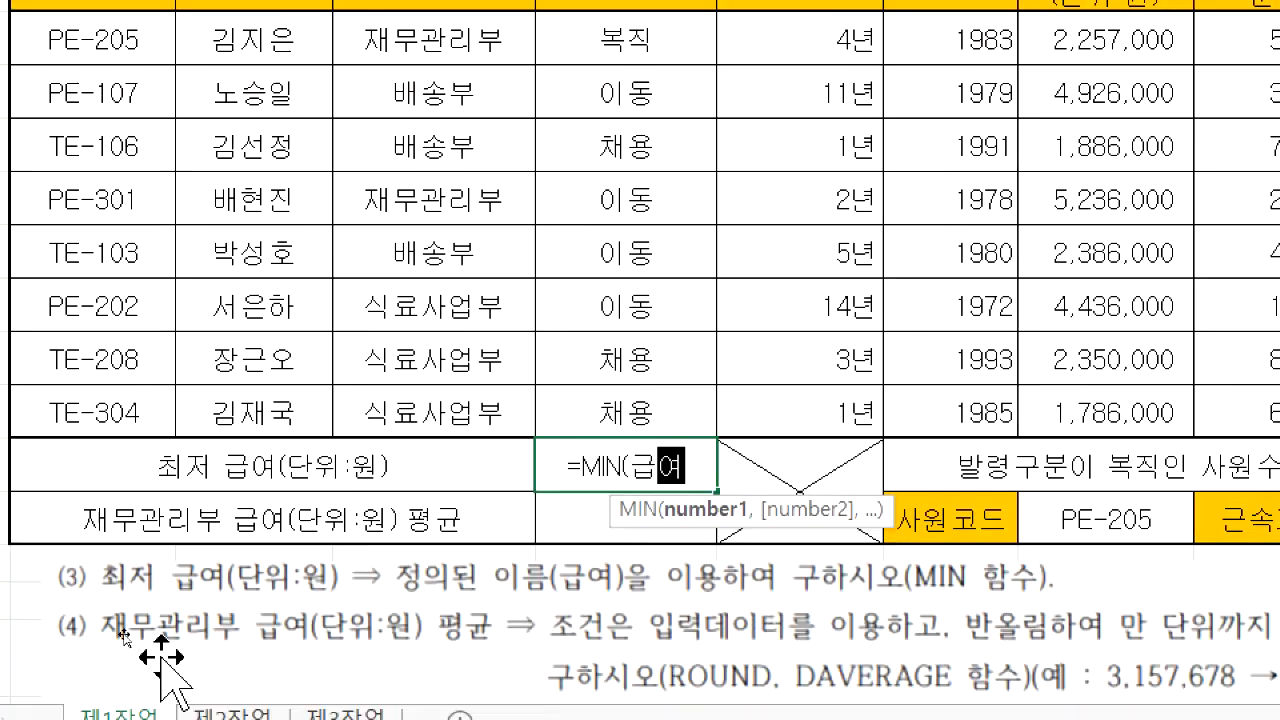
key("Return")
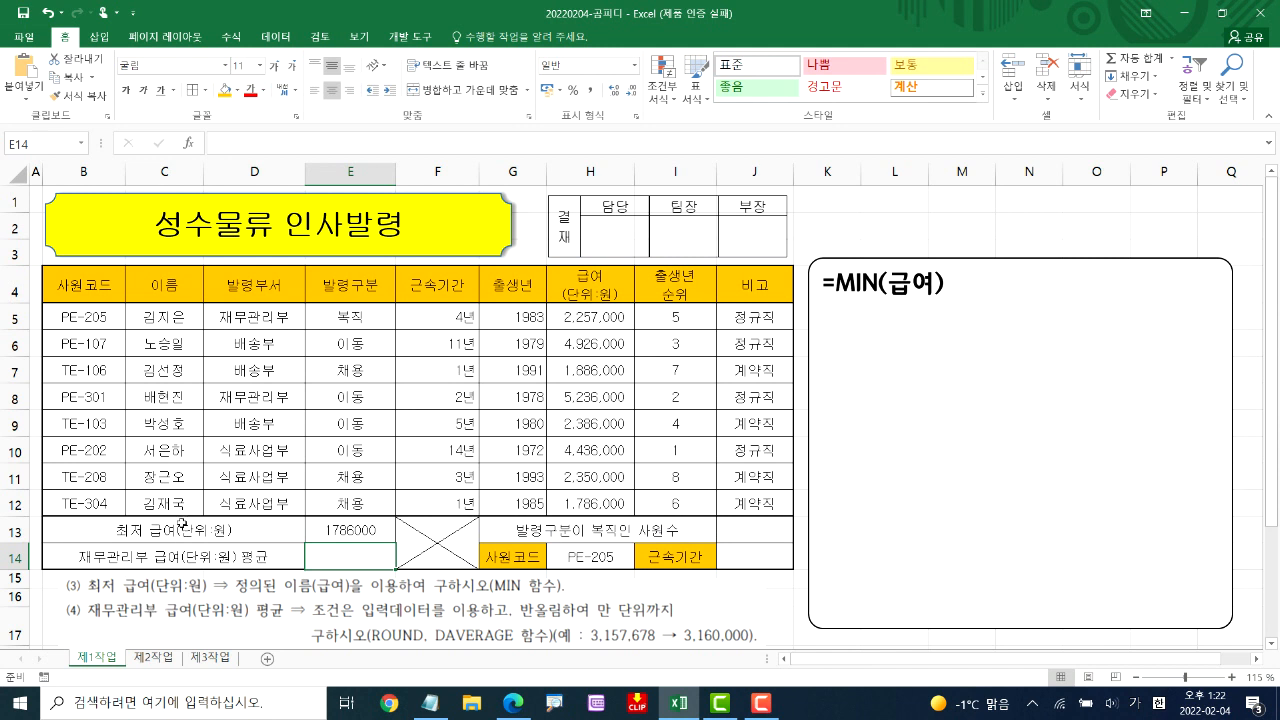
Clear the MIN formula from the note box and read instruction (4) on the 재무관리부 급여 평균 using ROUND and DAVERAGE
left_click(941, 284)
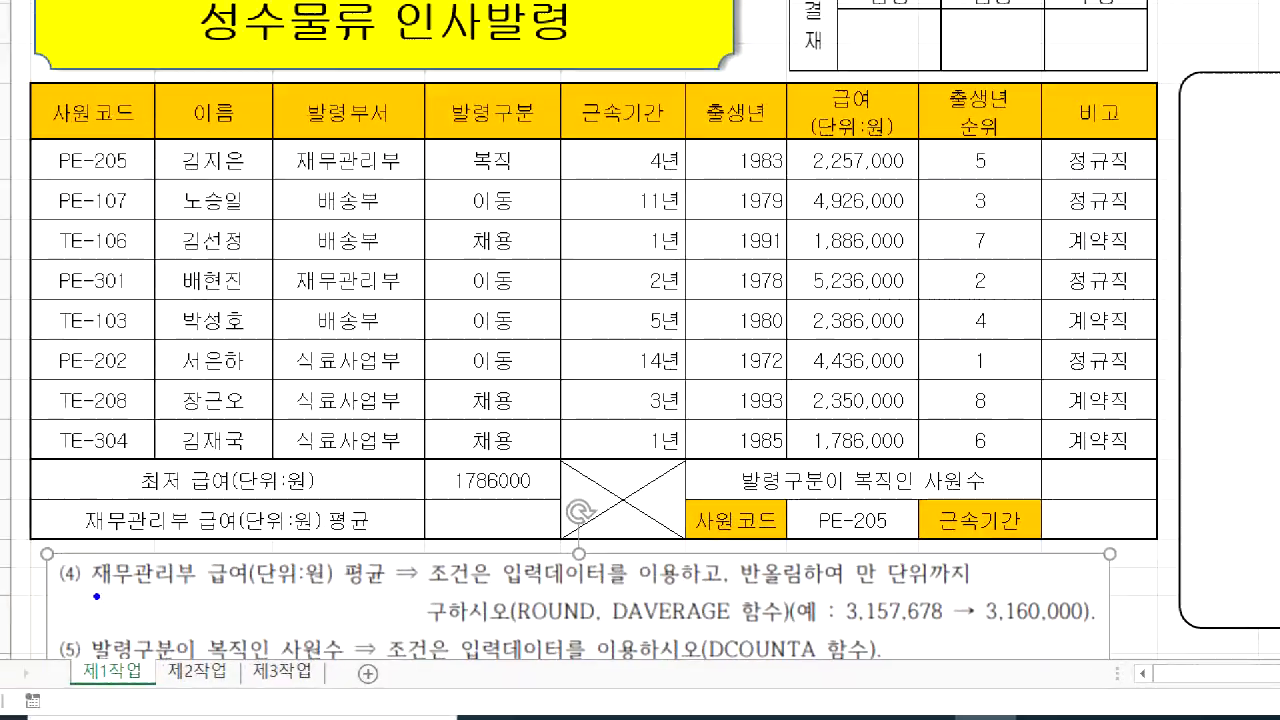
left_click_drag(93, 592, 380, 586)
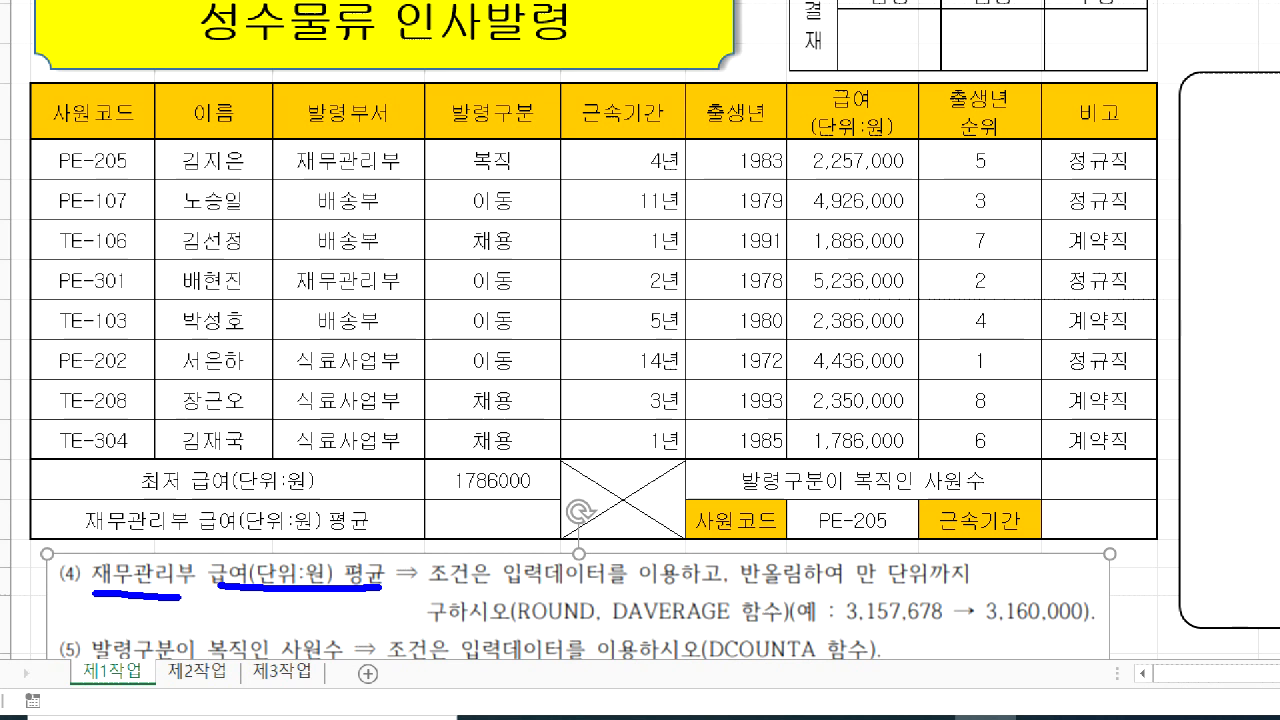
left_click_drag(110, 532, 360, 511)
mouse_move(482, 497)
left_mouse_down()
mouse_move(503, 524)
mouse_move(486, 497)
left_mouse_up()
left_click(441, 592)
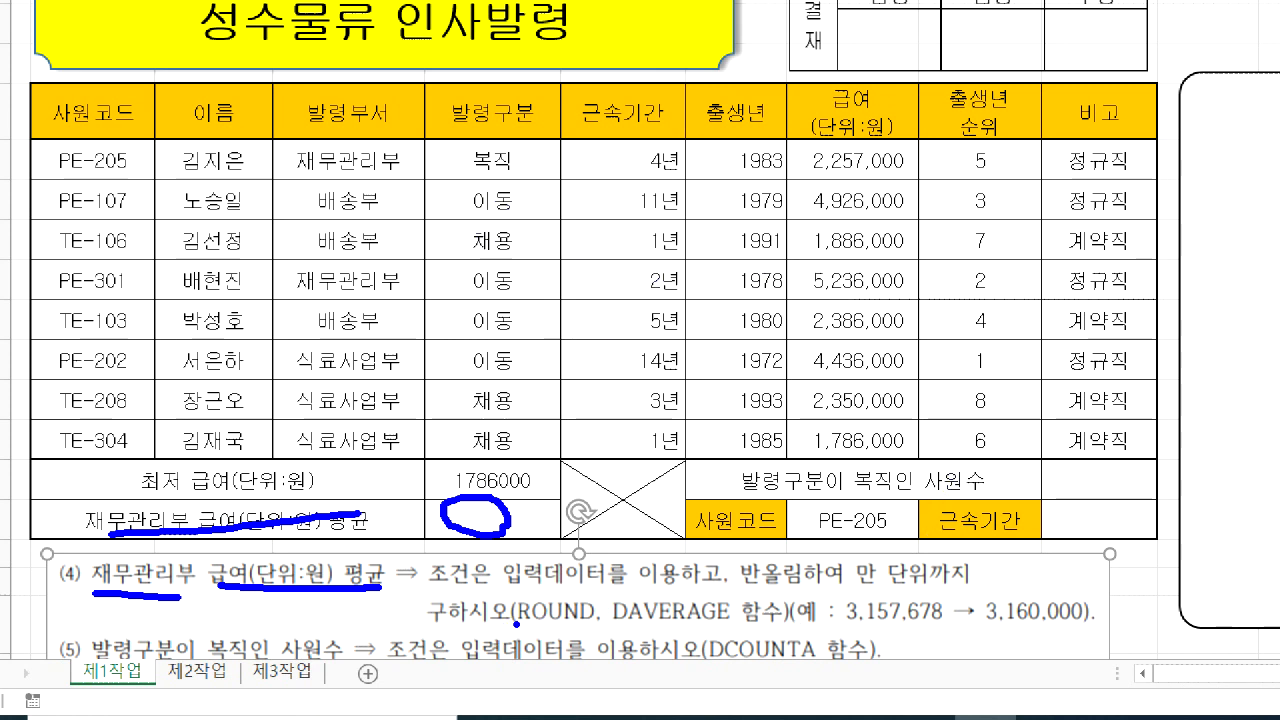
left_click_drag(513, 618, 606, 623)
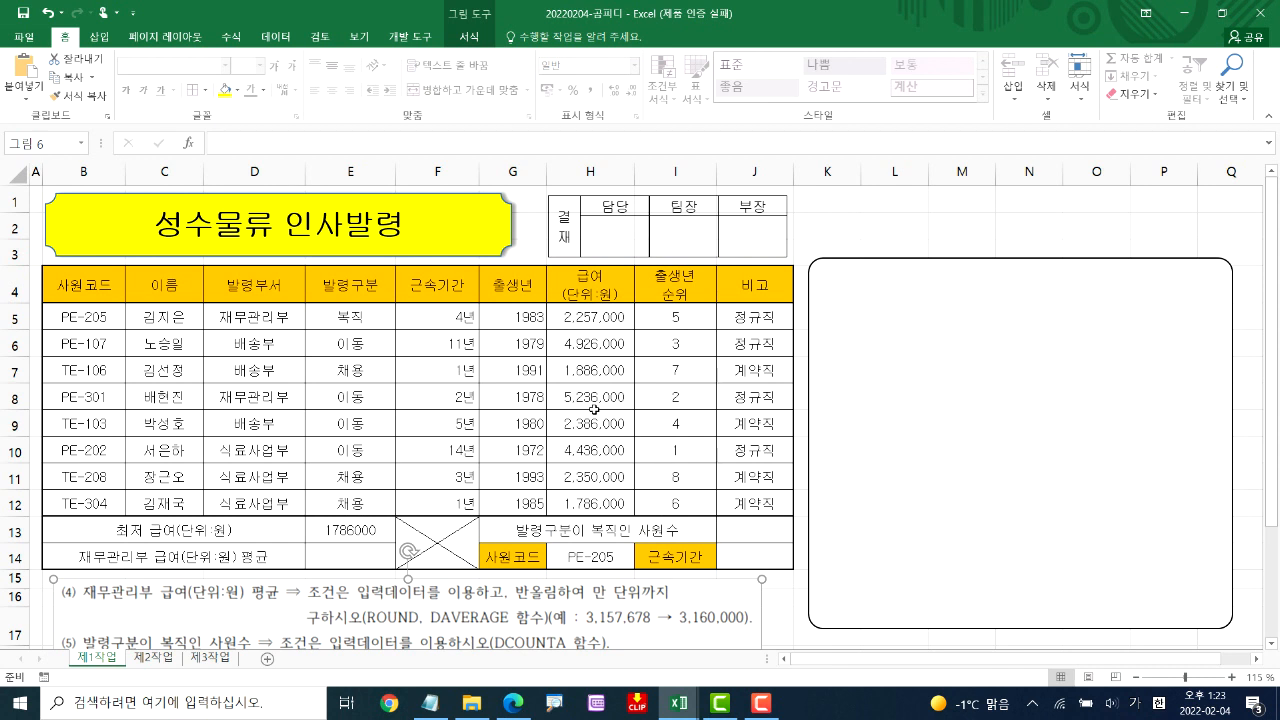
Write the syntax =DAVERAGE(필드명이포함된범위,열번호,조건범위) in the note box
left_click(874, 342)
type("=D")
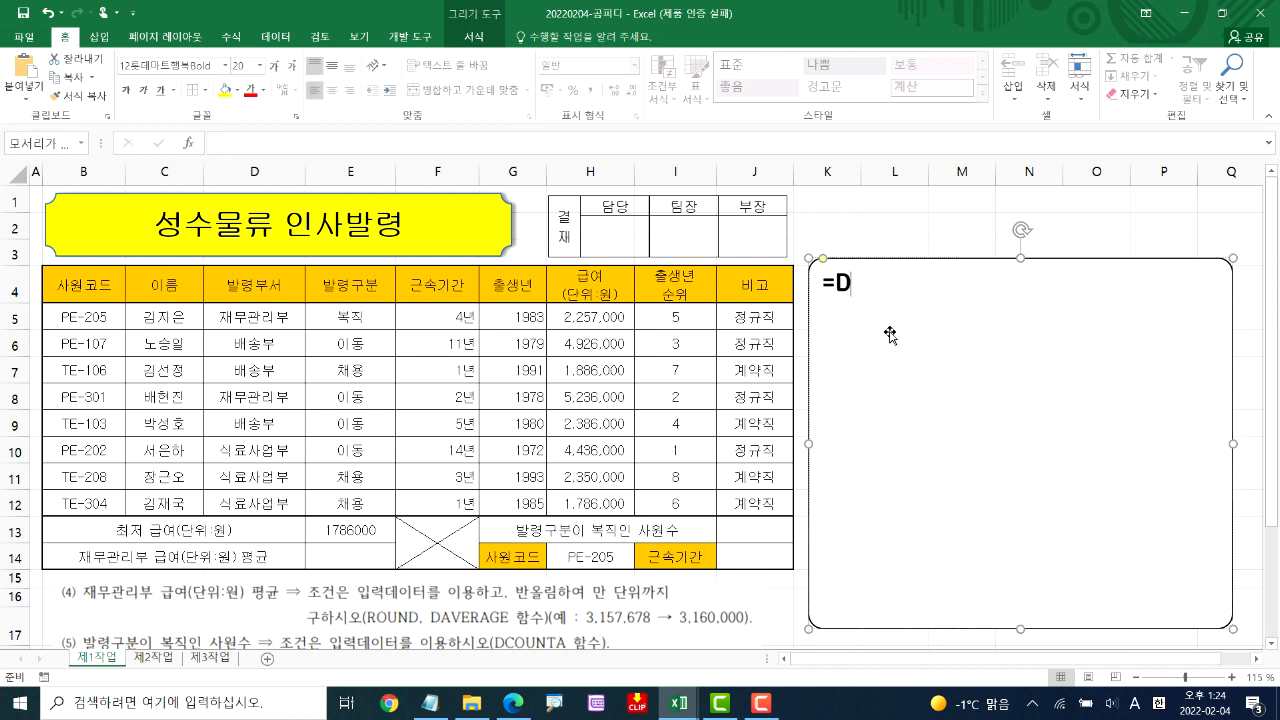
type("AVERAGE(")
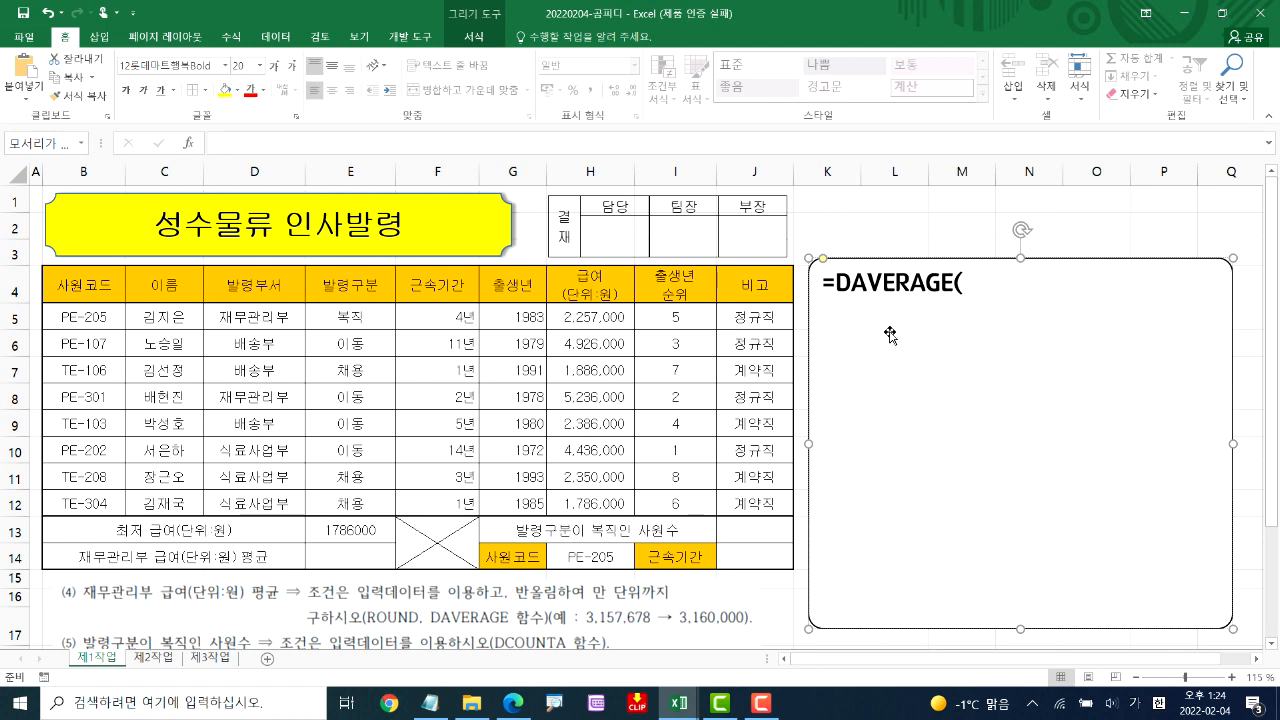
type("필드명이포함된")
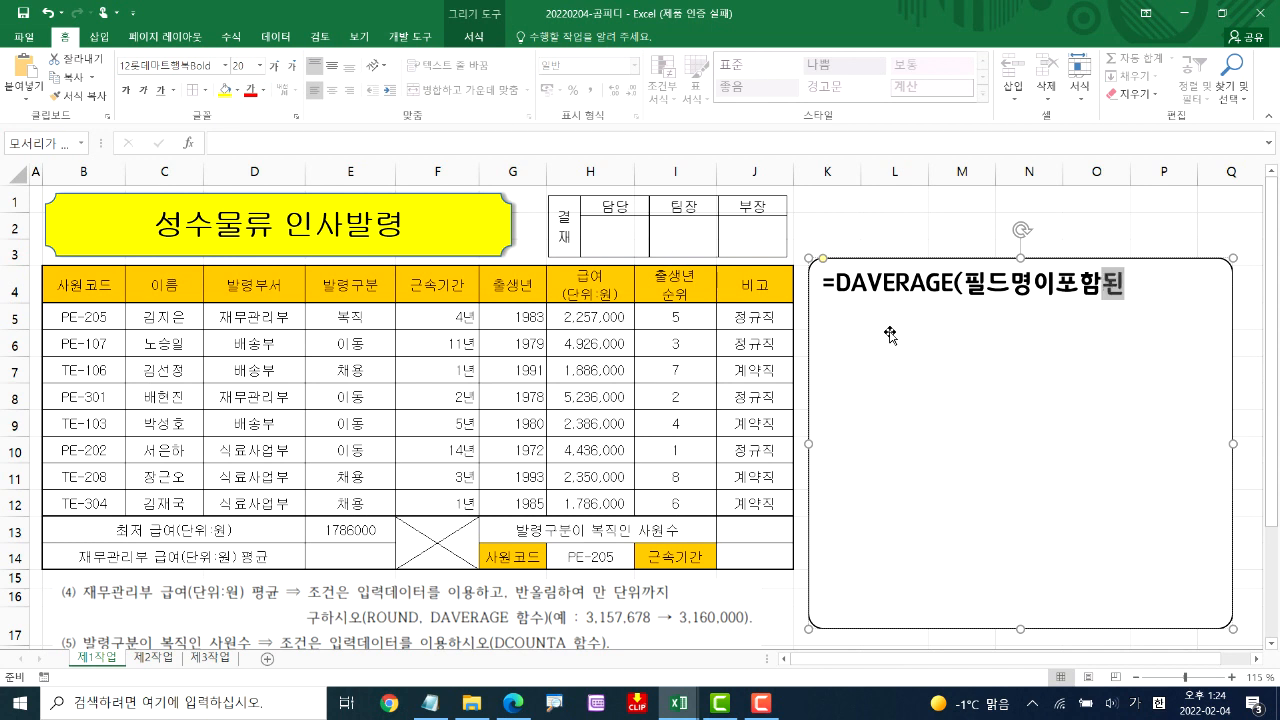
type("범위")
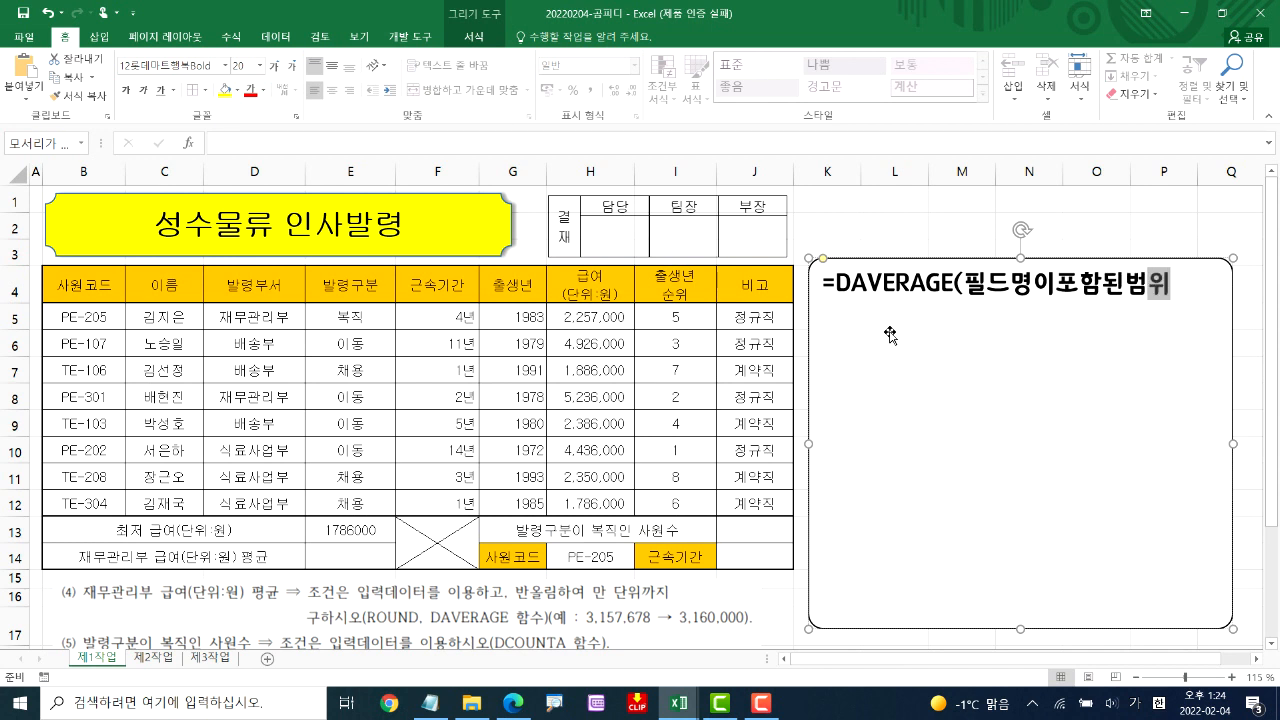
type(",열번호")
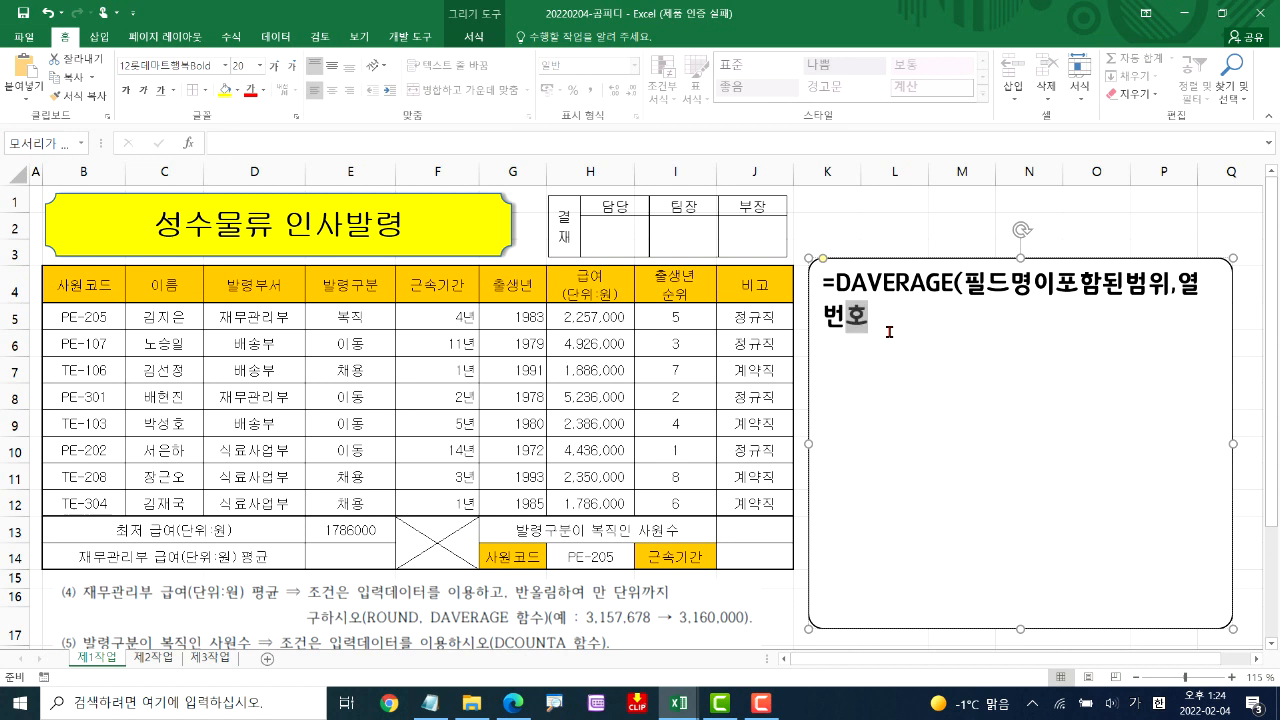
type(",조건범위)")
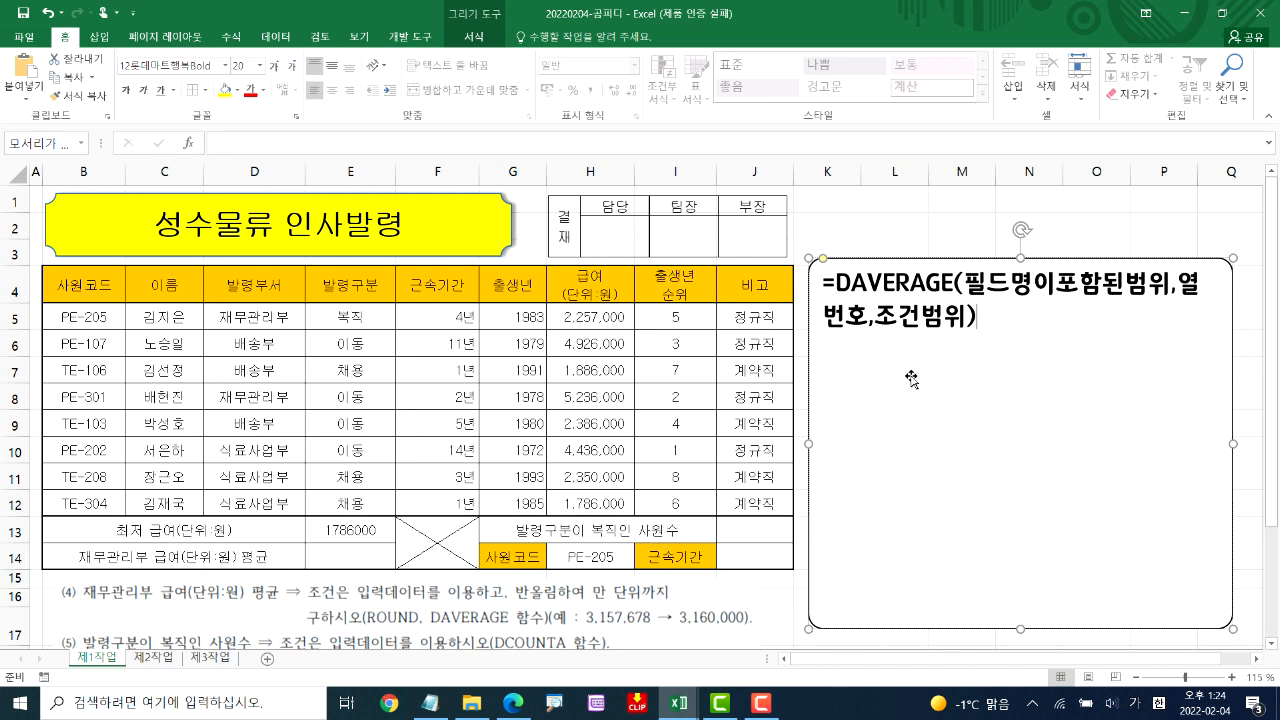
Leave a blank line below the DAVERAGE syntax, add =ROUND(함수식,자리수), and shift the note box slightly down and left
key("Return")
type("=ㄱ")
key("BackSpace")
type("개")
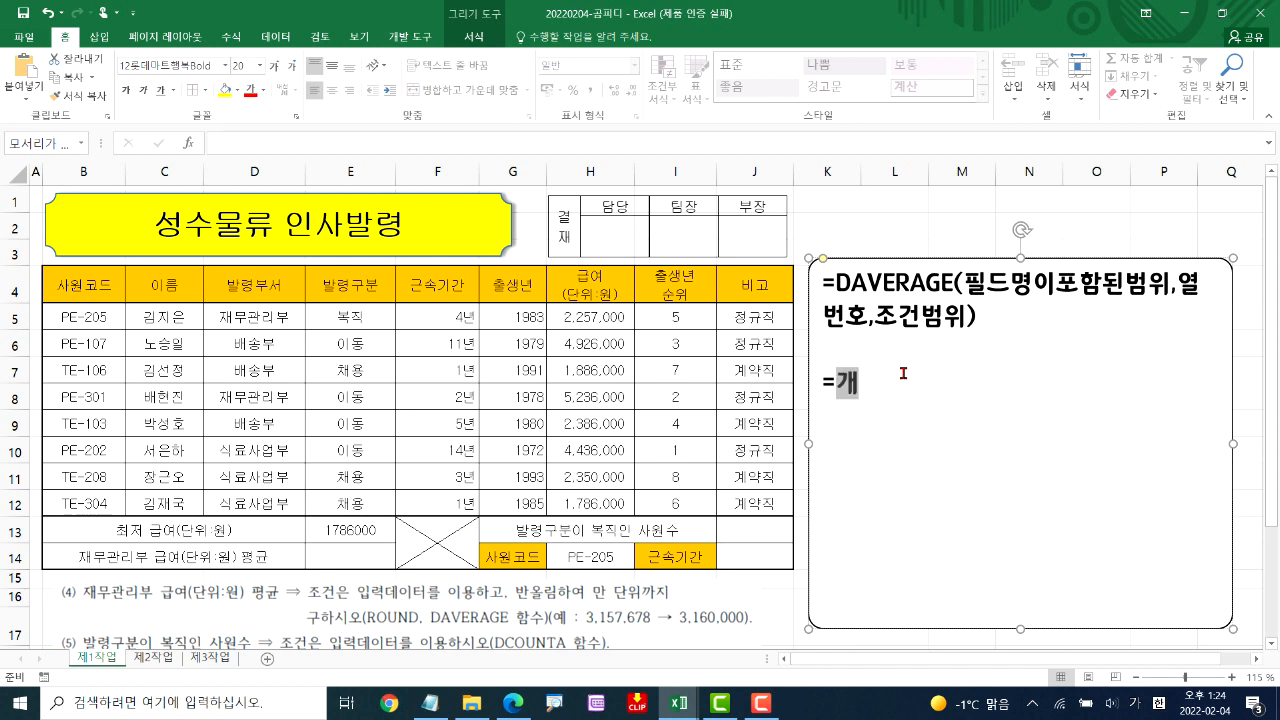
key("BackSpace")
key("BackSpace")
type("ROUND")
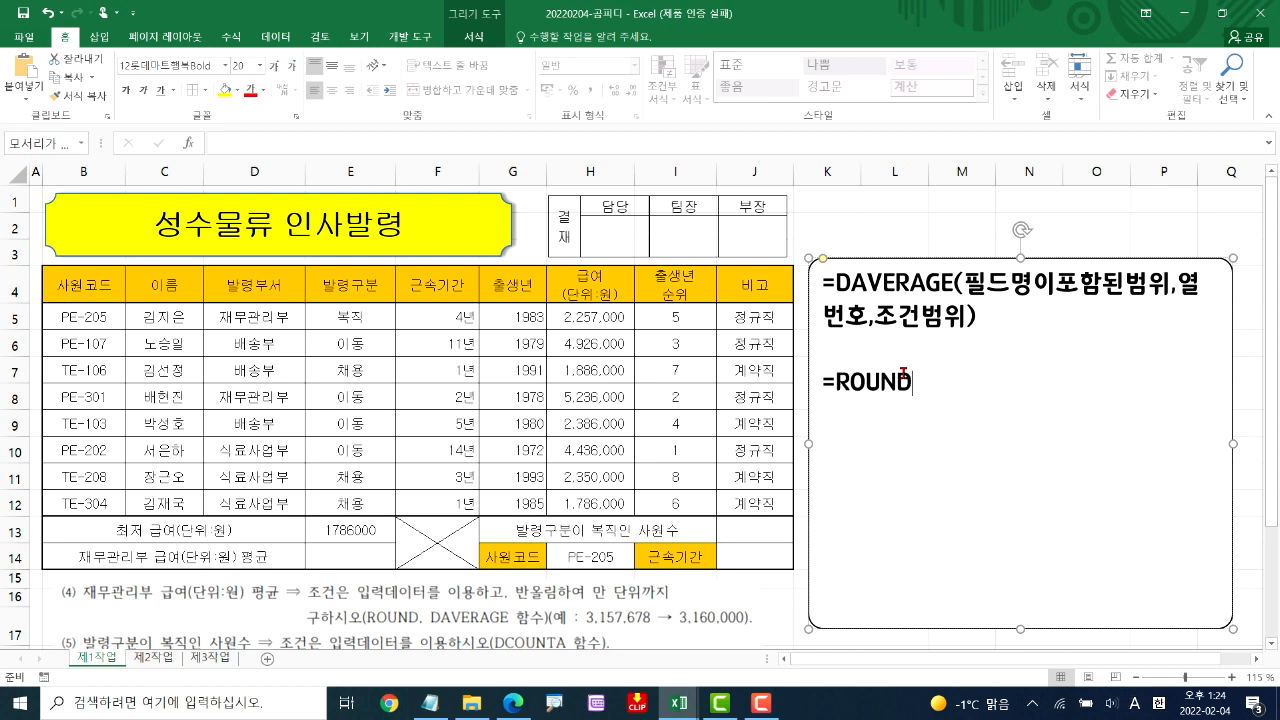
type("(G")
key("BackSpace")
key("BackSpace")
type("(")
key("Hangul")
type("ㅎ")
key("BackSpace")
key("Hangul")
type("G")
key("BackSpace")
key("Hangul")
type("함숫")
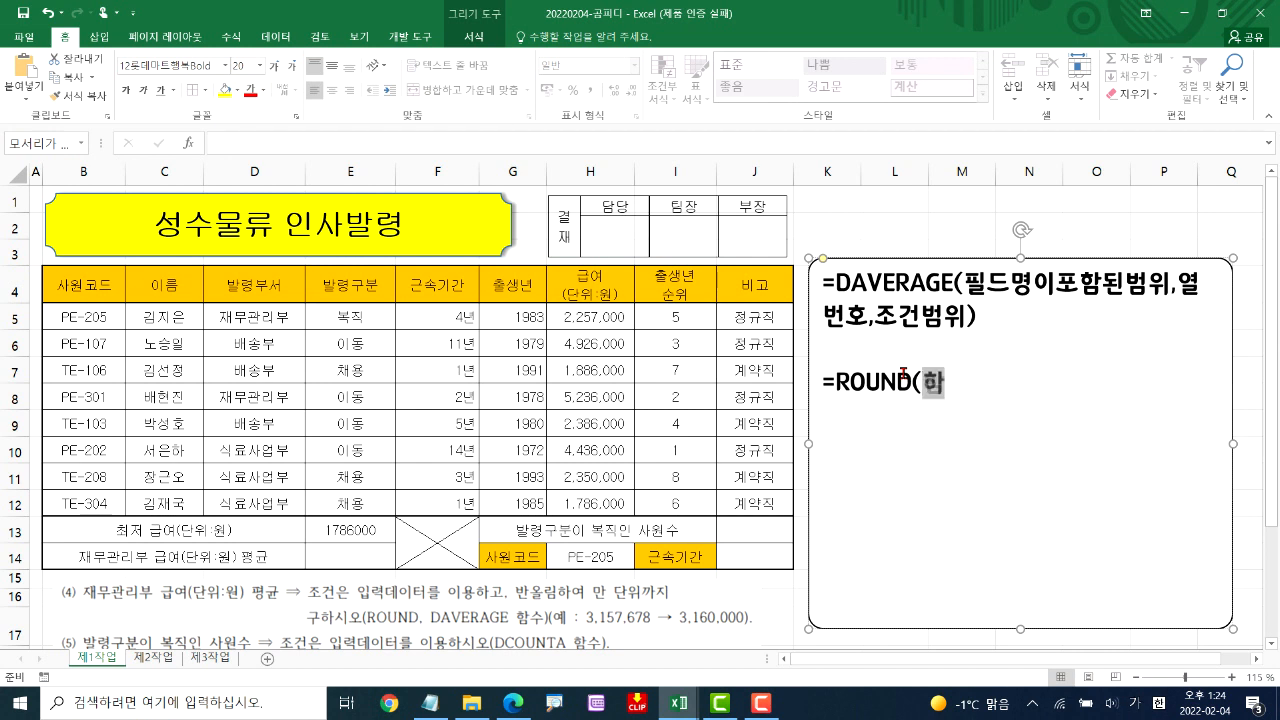
type("식")
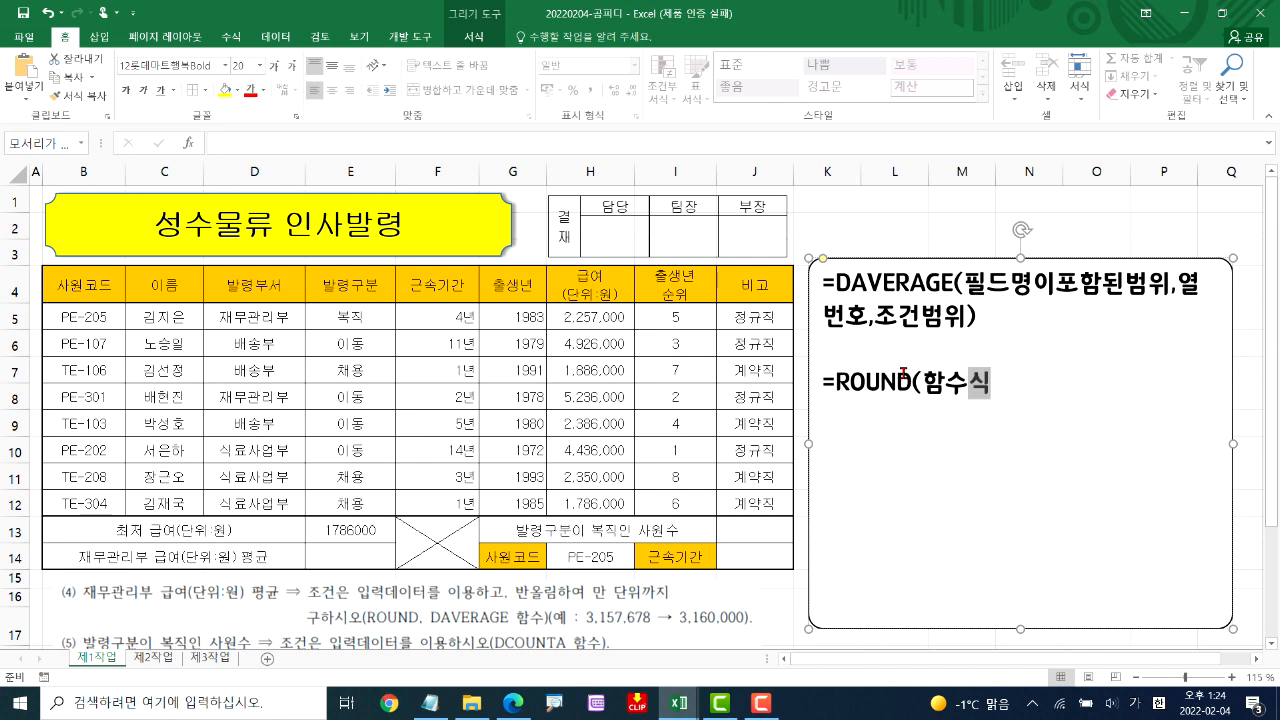
type(",자리수)")
left_click(866, 358)
left_click_drag(871, 260, 865, 267)
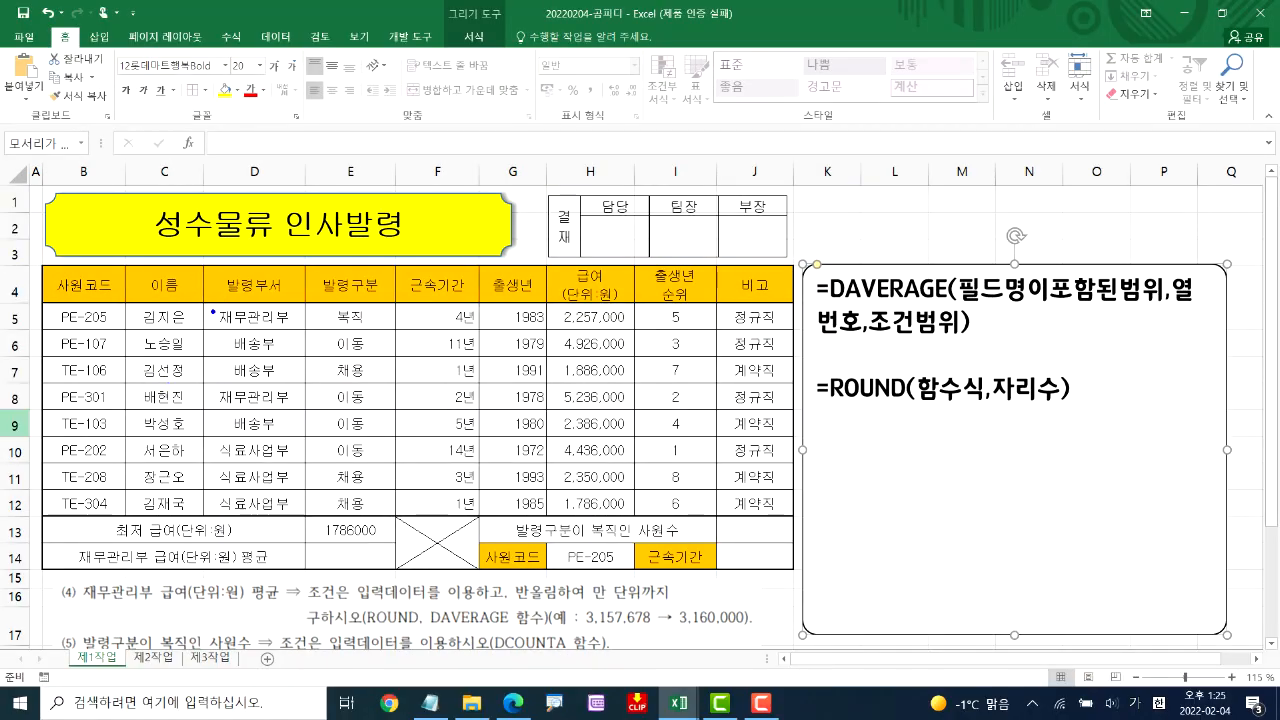
Examine the two 재무관리부 entries in D5 and D8 and their 급여 values in H5 and H8 for the average in E14
left_click(207, 305)
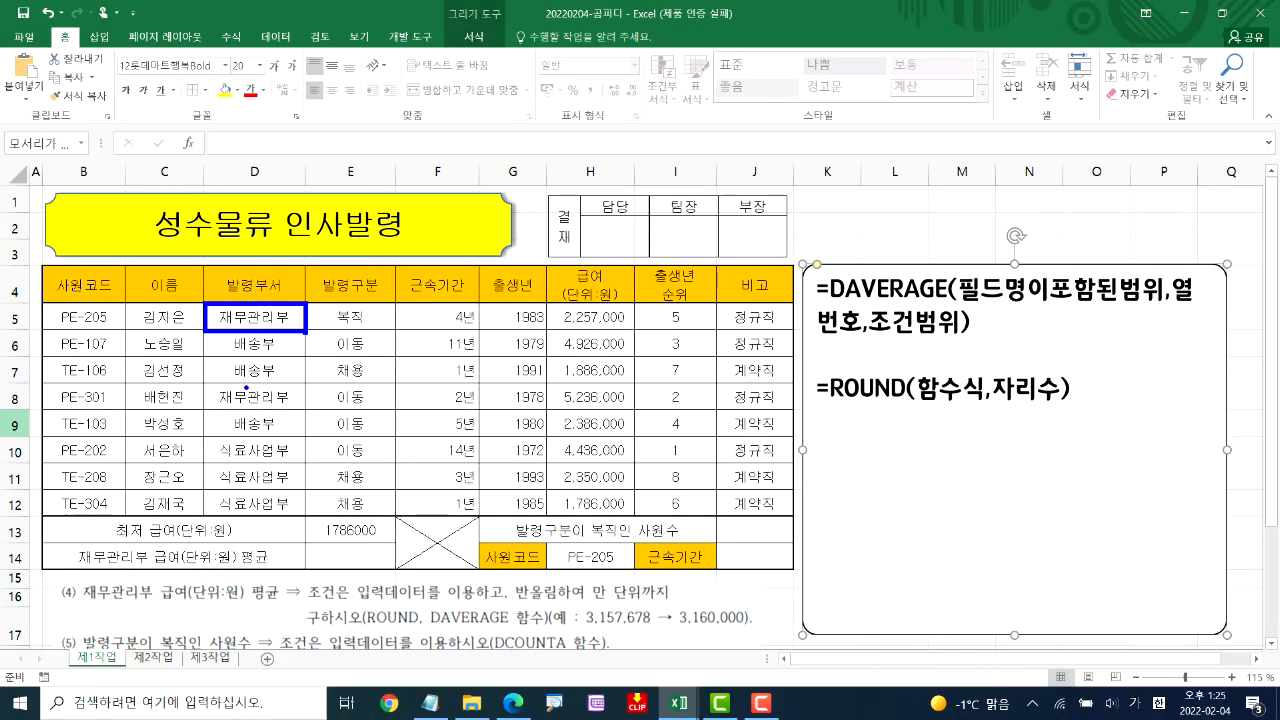
left_click_drag(202, 382, 304, 413)
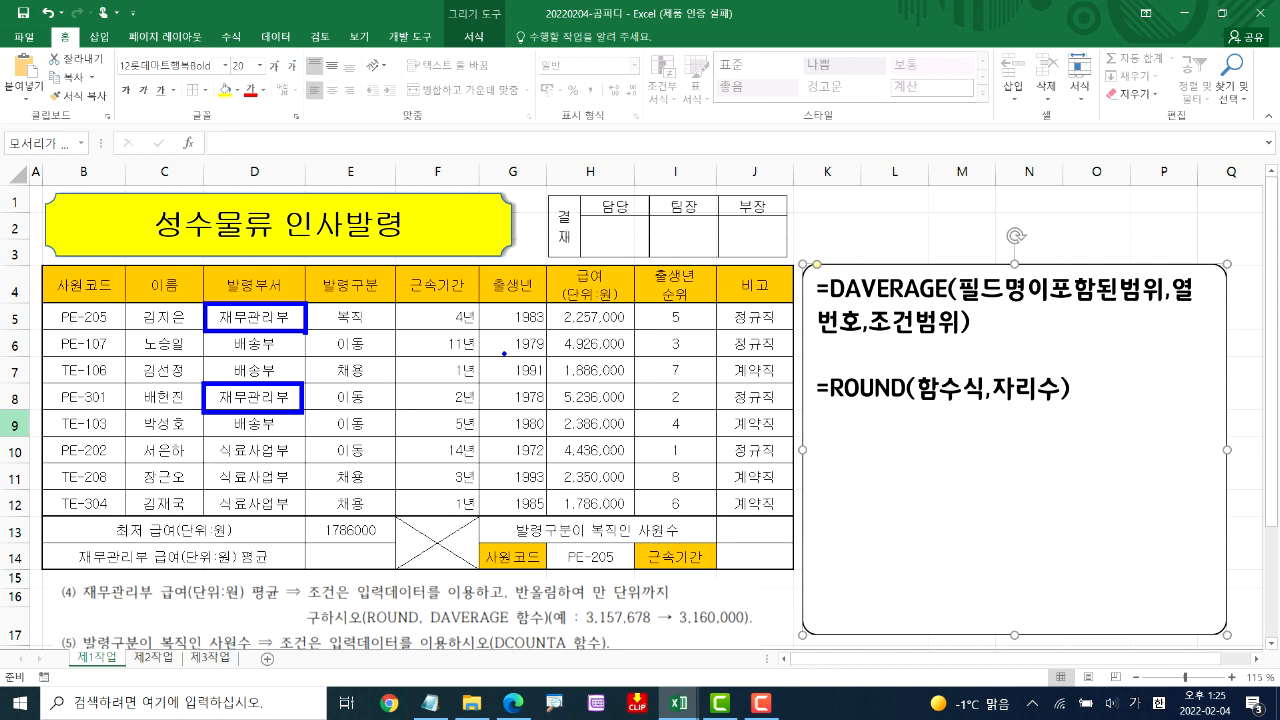
left_click_drag(550, 302, 640, 332)
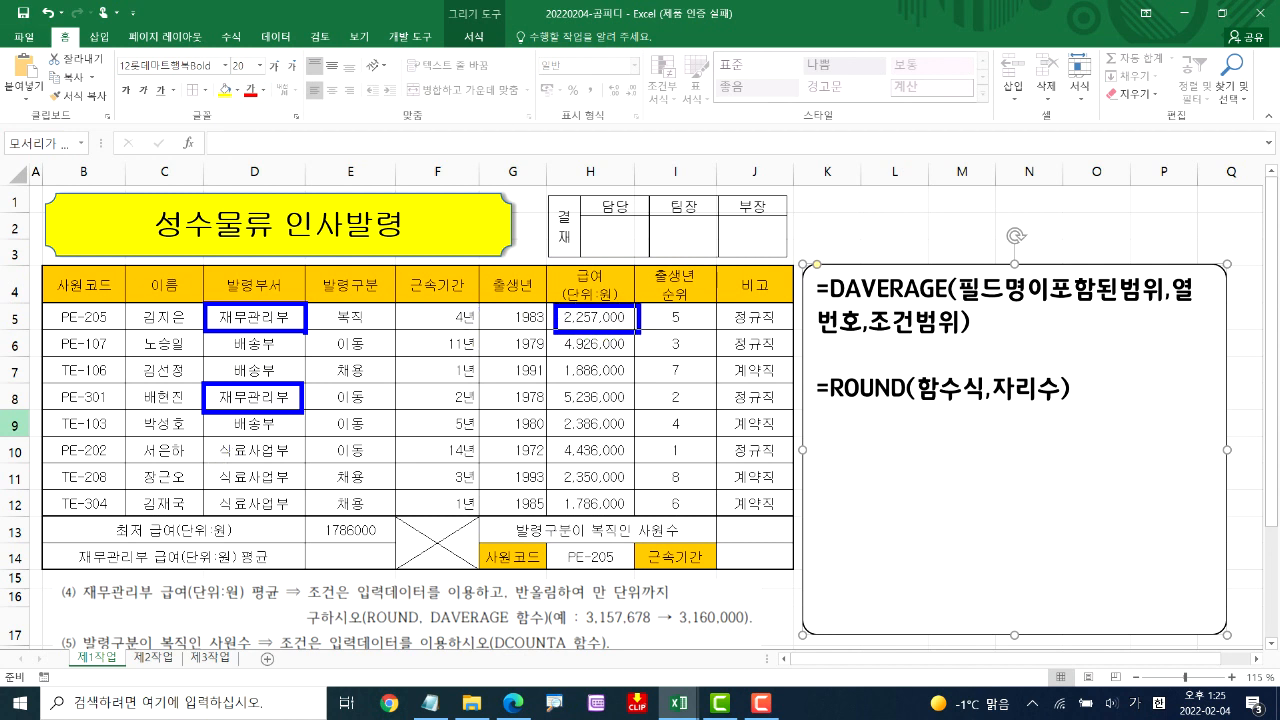
left_click_drag(544, 382, 625, 408)
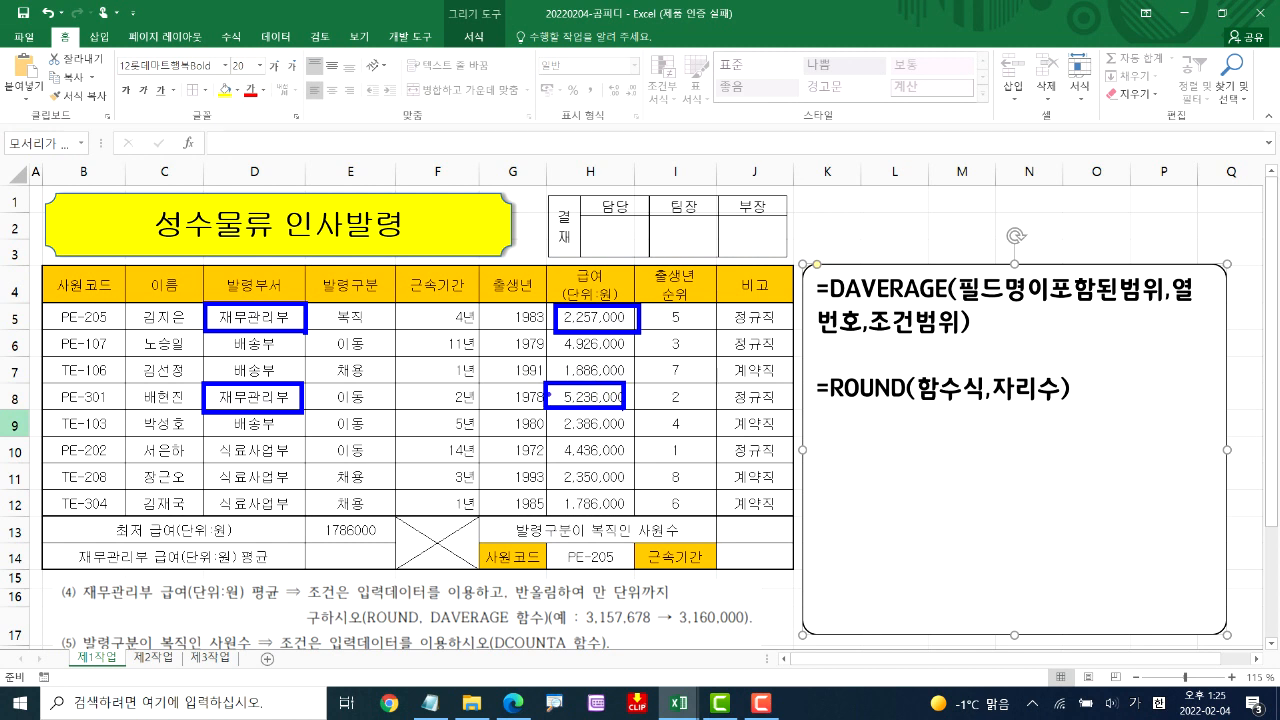
left_click_drag(544, 399, 402, 532)
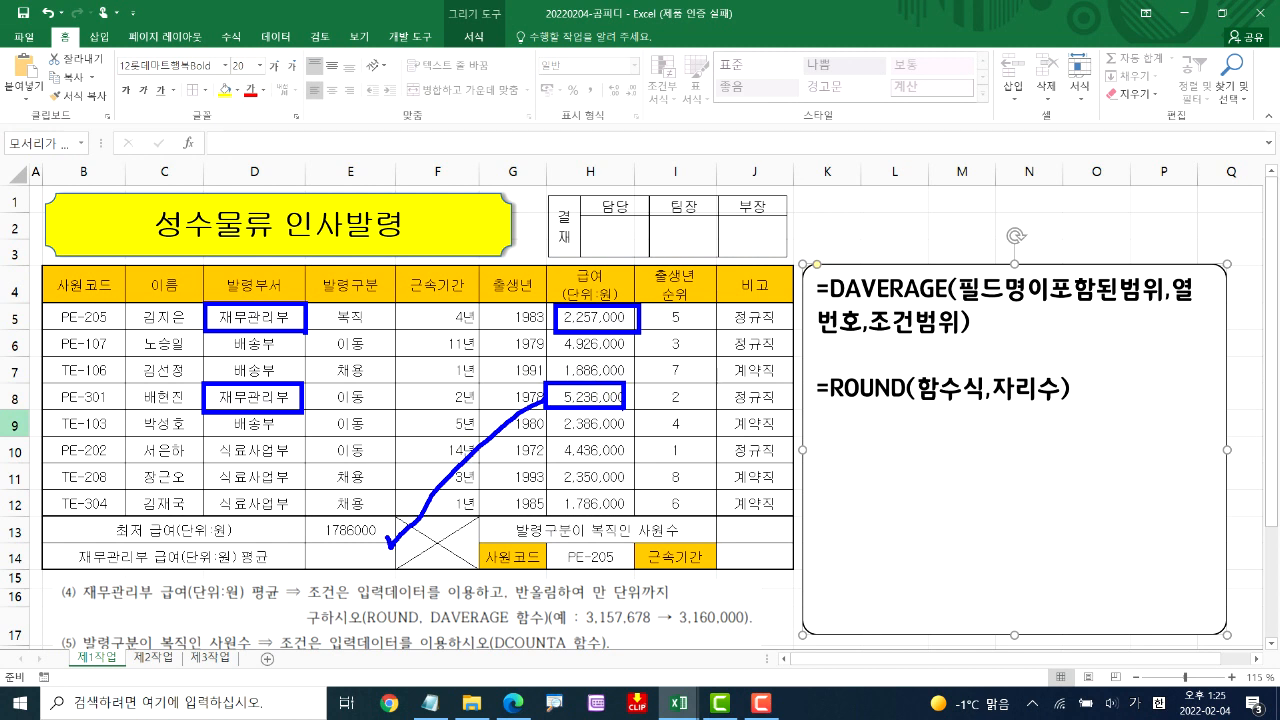
left_click_drag(546, 332, 377, 550)
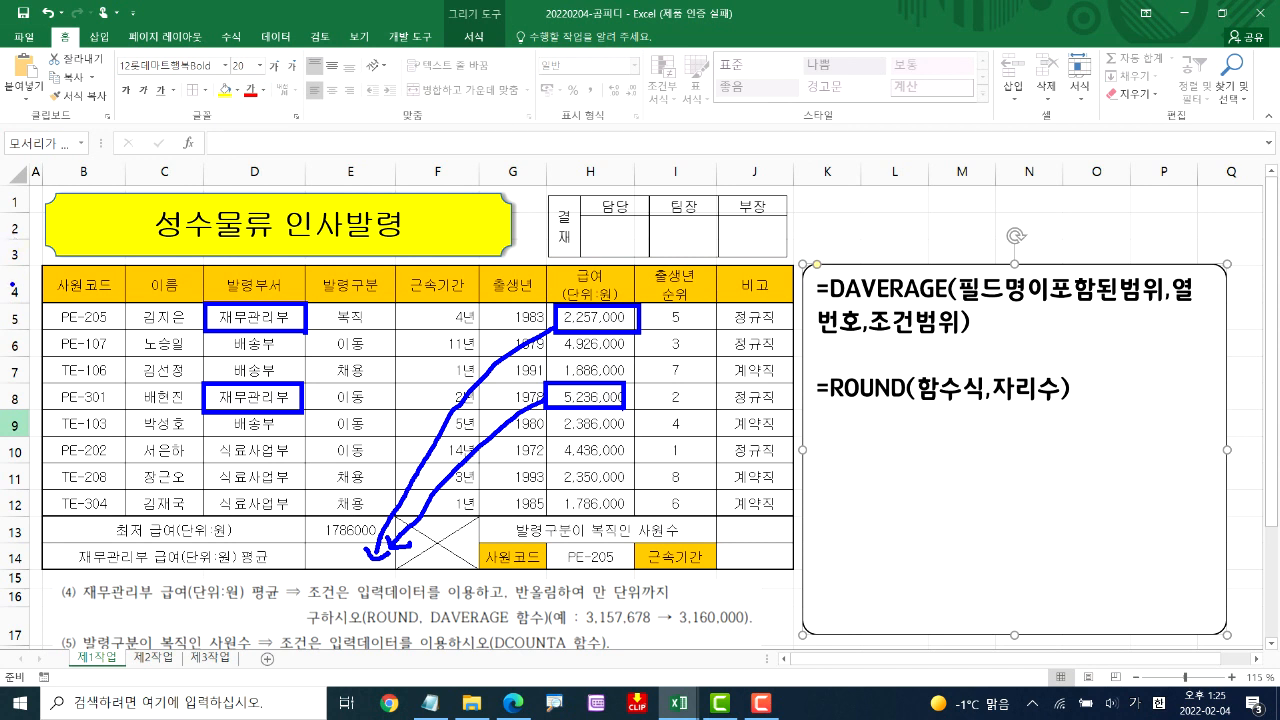
key("Escape")
Start a DAVERAGE formula in E14 with the table range B4:J12, headers included, as the database argument
left_click(366, 555)
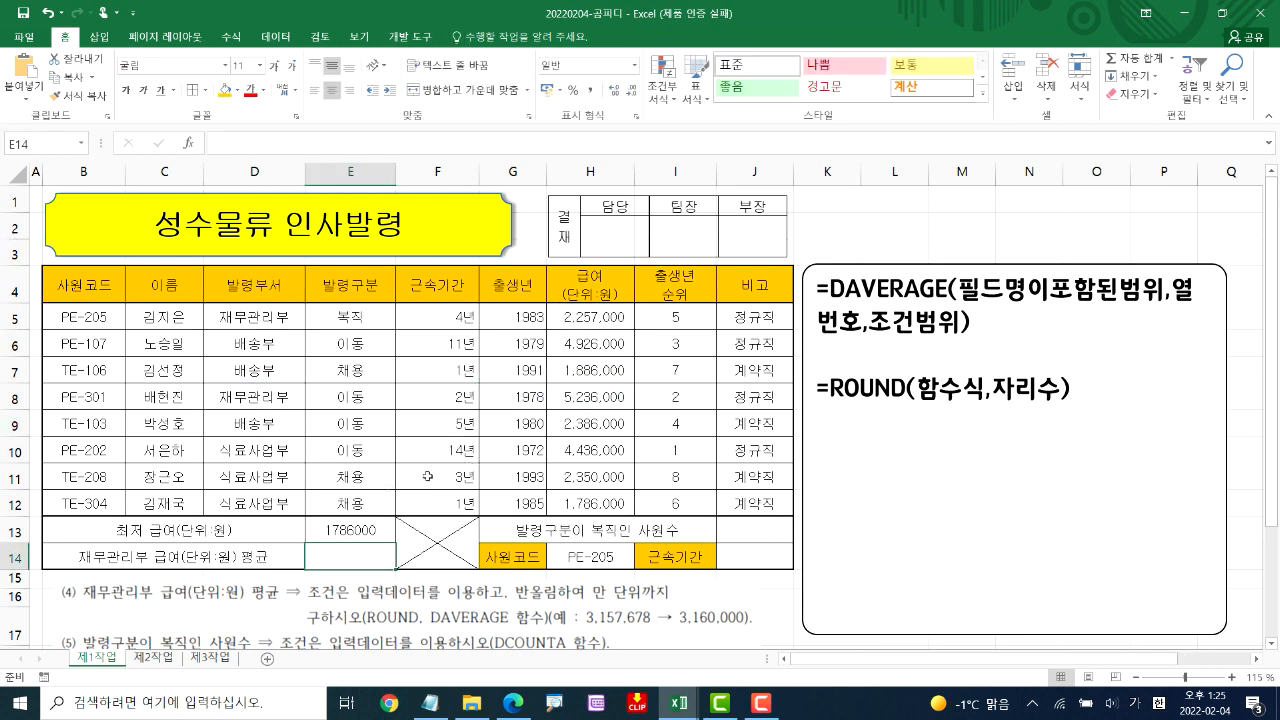
type("=")
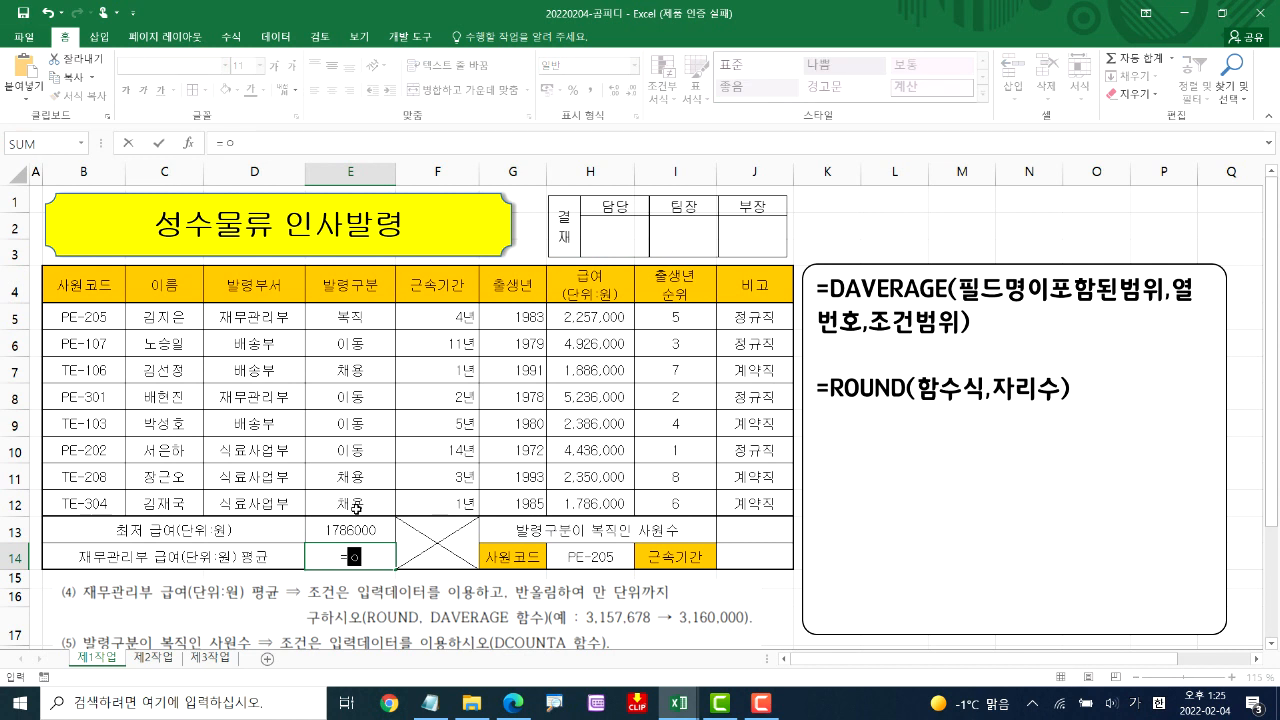
type("DA")
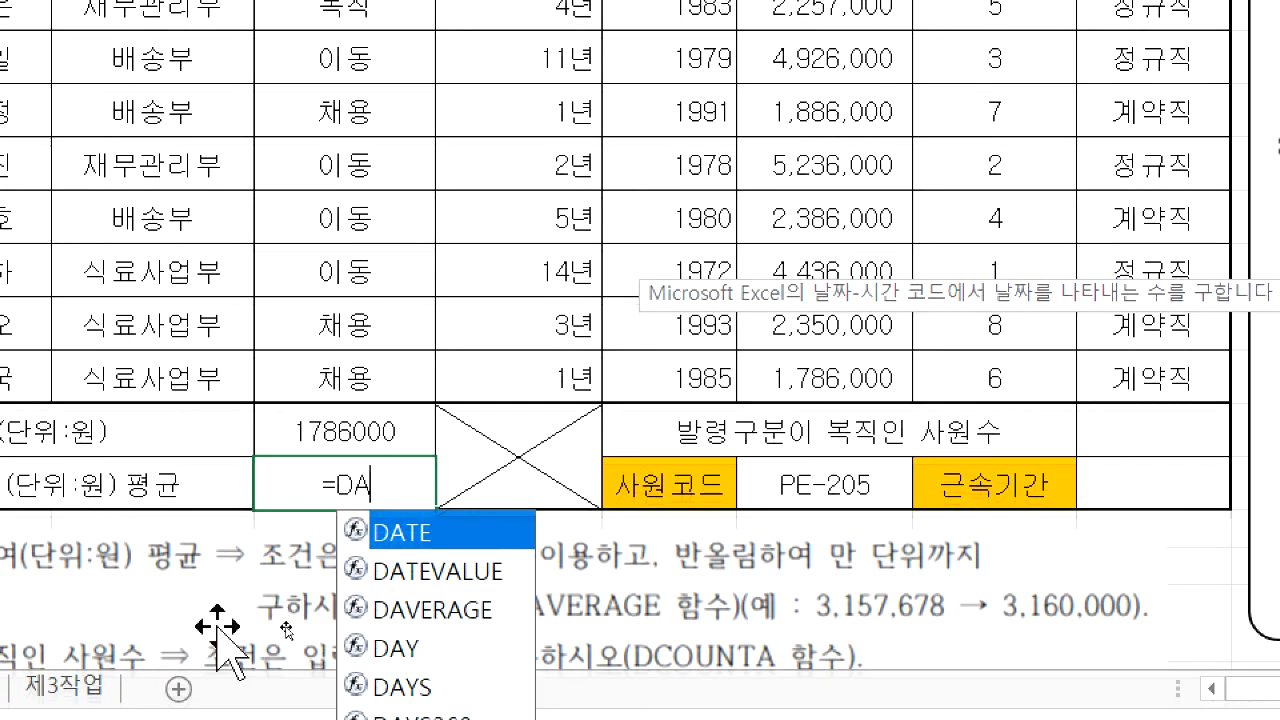
double_click(440, 609)
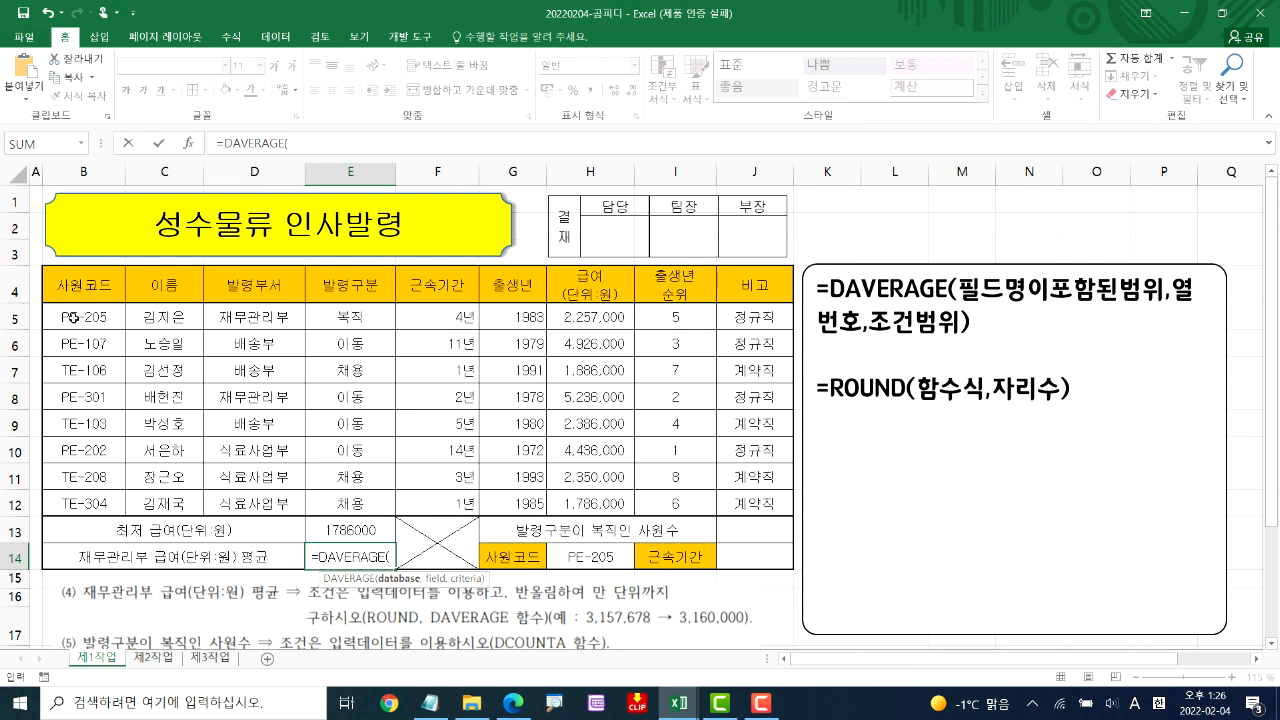
left_click_drag(80, 280, 472, 364)
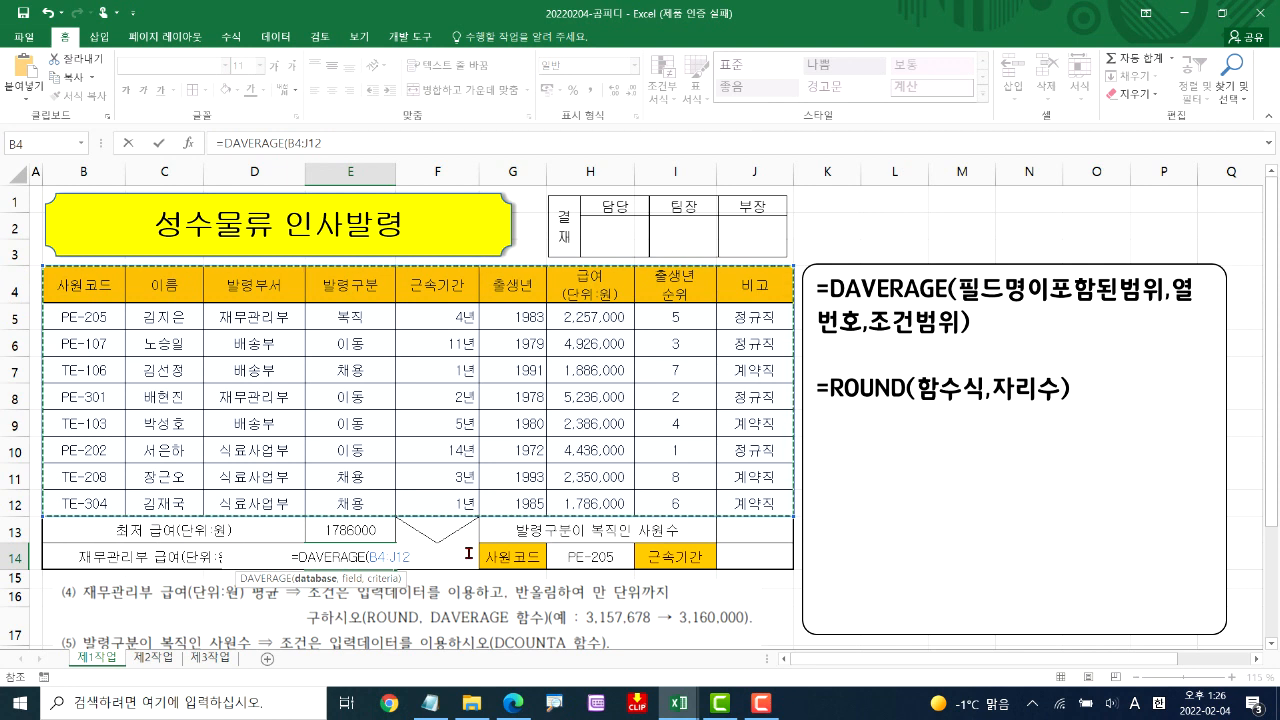
type(",")
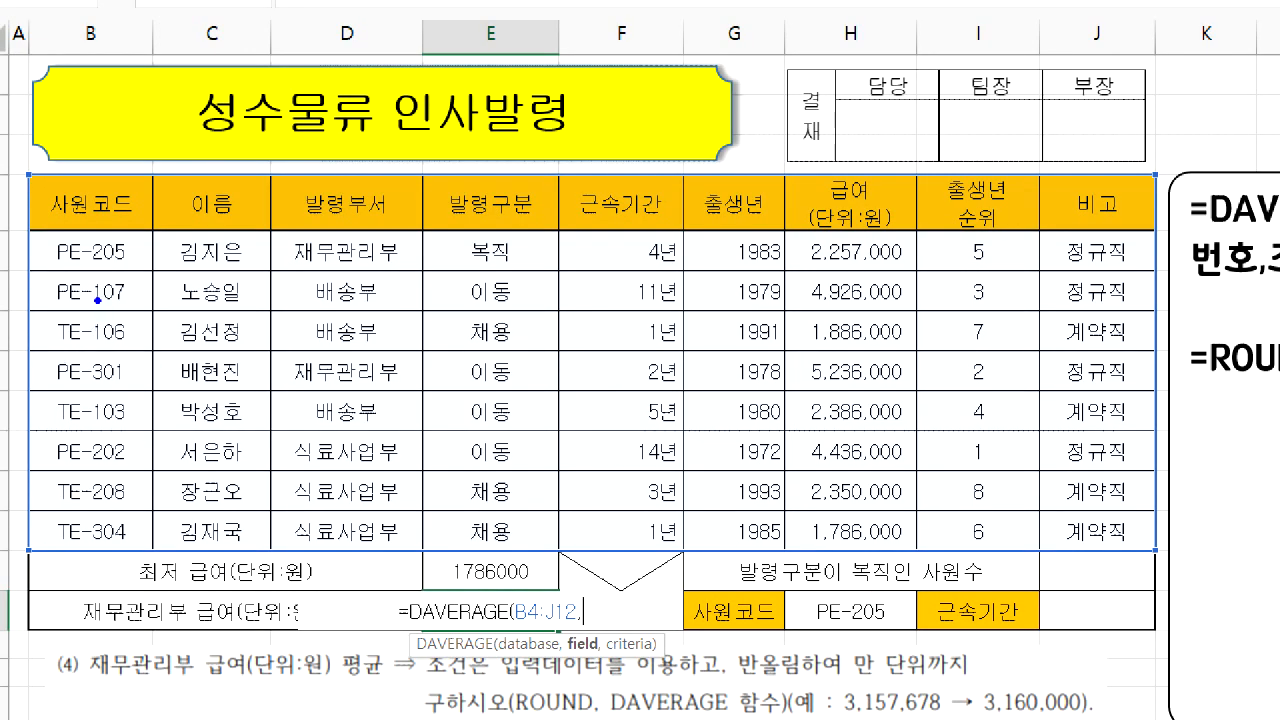
Count the table columns from 사원코드 to 급여 and enter 7 as the DAVERAGE column number
left_click_drag(113, 337, 85, 390)
mouse_move(216, 360)
left_mouse_down()
mouse_move(224, 400)
mouse_move(258, 400)
left_mouse_up()
left_click_drag(322, 362, 330, 410)
left_click_drag(469, 371, 522, 398)
left_click_drag(492, 382, 476, 428)
mouse_move(680, 360)
left_mouse_down()
mouse_move(648, 420)
mouse_move(618, 428)
left_mouse_up()
left_click_drag(642, 390, 706, 384)
left_click_drag(748, 340, 726, 396)
mouse_move(838, 357)
left_mouse_down()
mouse_move(886, 350)
mouse_move(845, 445)
mouse_move(904, 400)
mouse_move(925, 350)
mouse_move(848, 414)
left_mouse_up()
left_click_drag(808, 215, 898, 211)
mouse_move(880, 230)
left_mouse_down()
mouse_move(858, 258)
mouse_move(882, 298)
mouse_move(860, 182)
mouse_move(900, 275)
left_mouse_up()
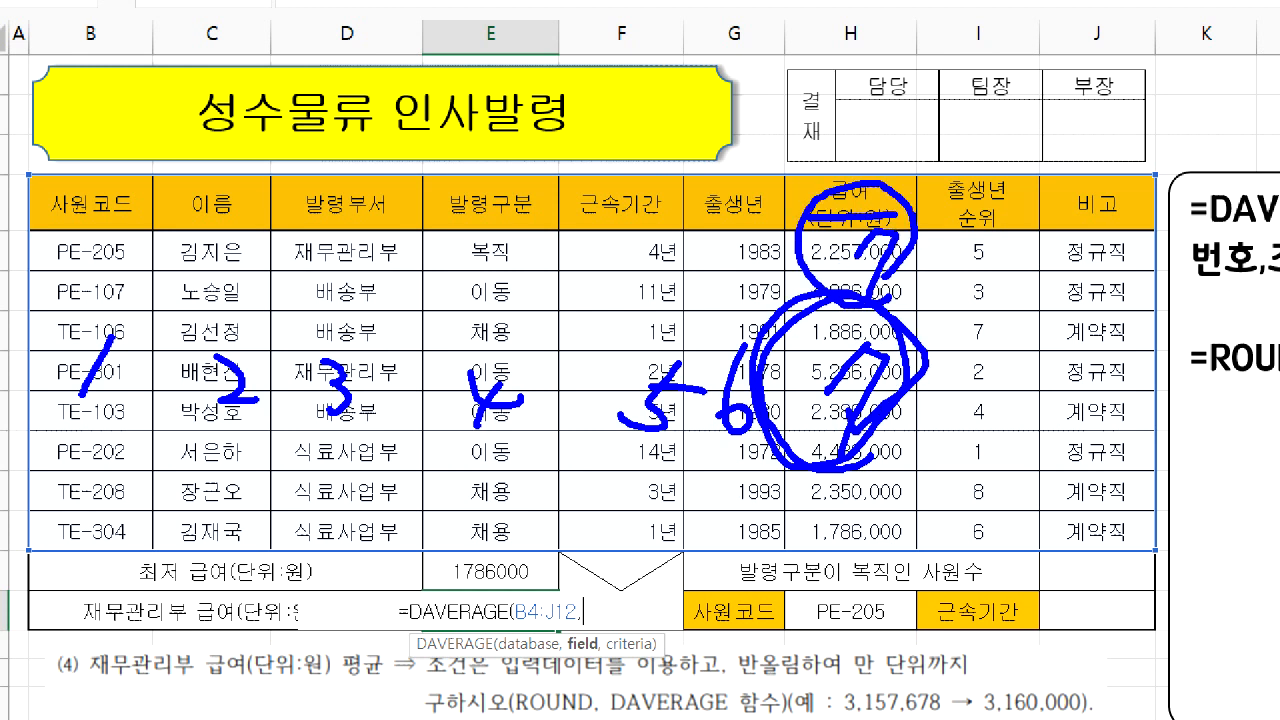
left_click_drag(586, 605, 600, 645)
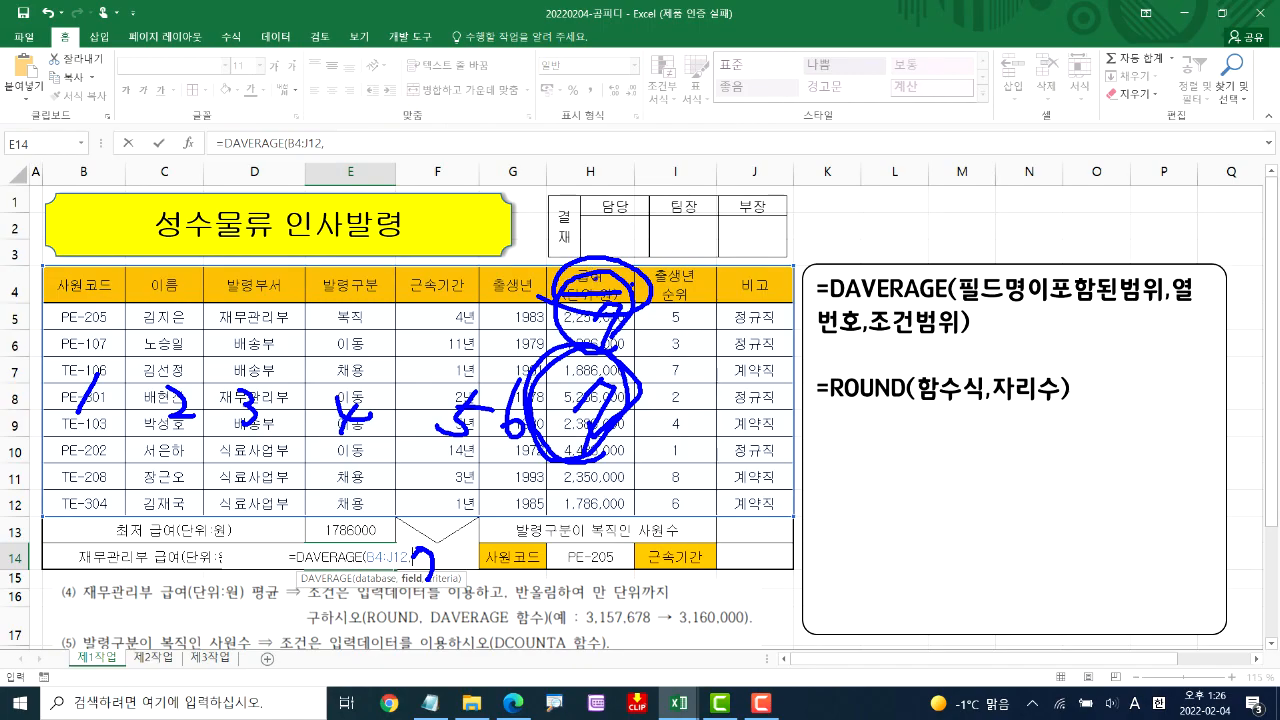
mouse_move(576, 262)
left_mouse_down()
mouse_move(548, 274)
mouse_move(604, 304)
mouse_move(585, 264)
left_mouse_up()
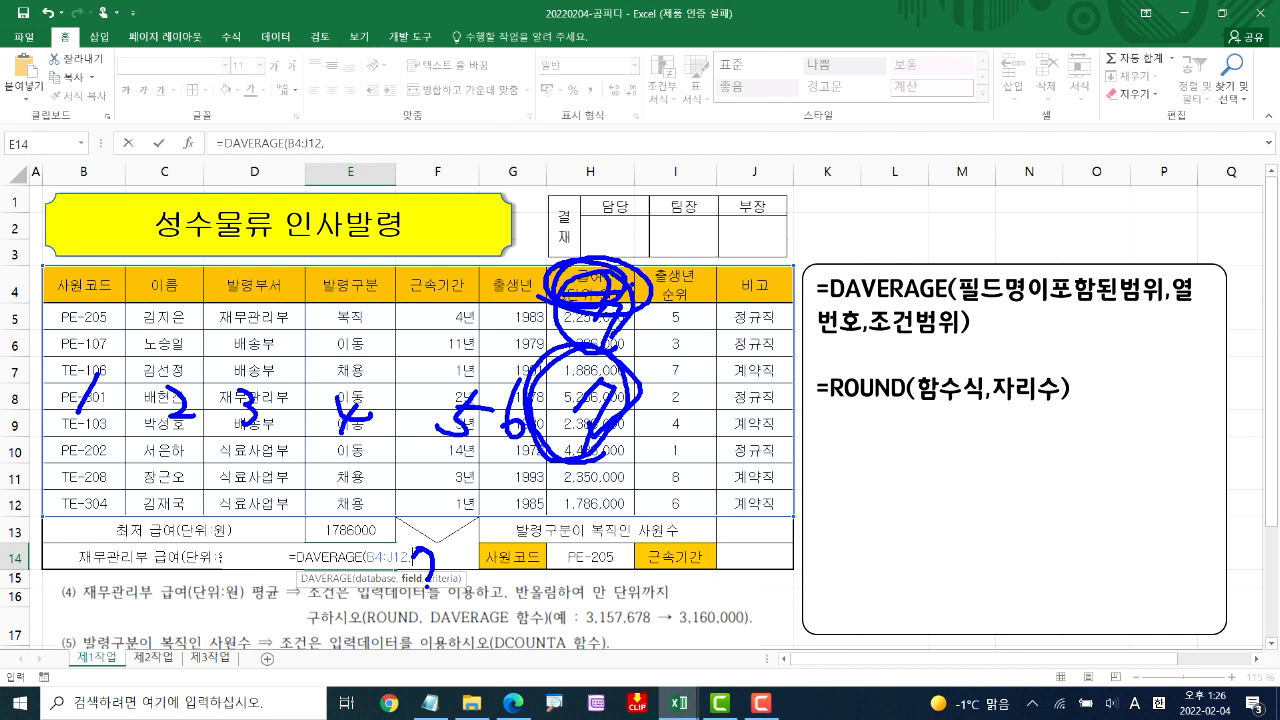
key("Escape")
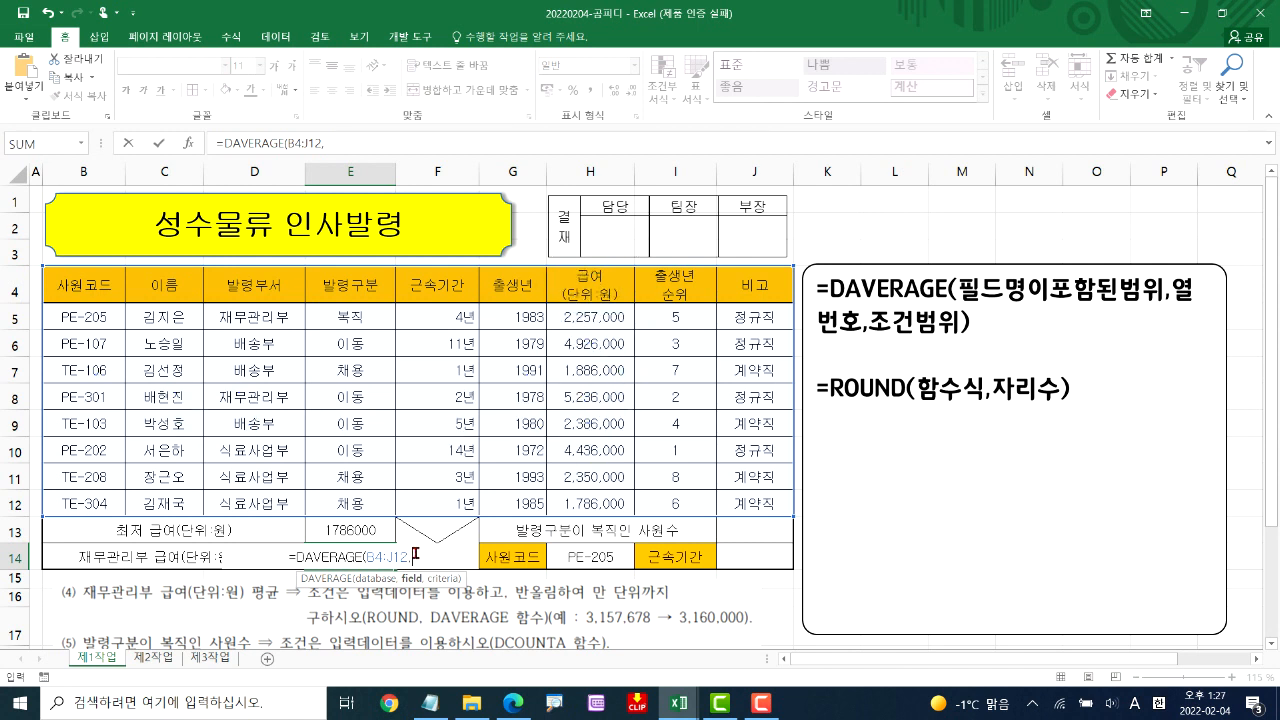
type("7")
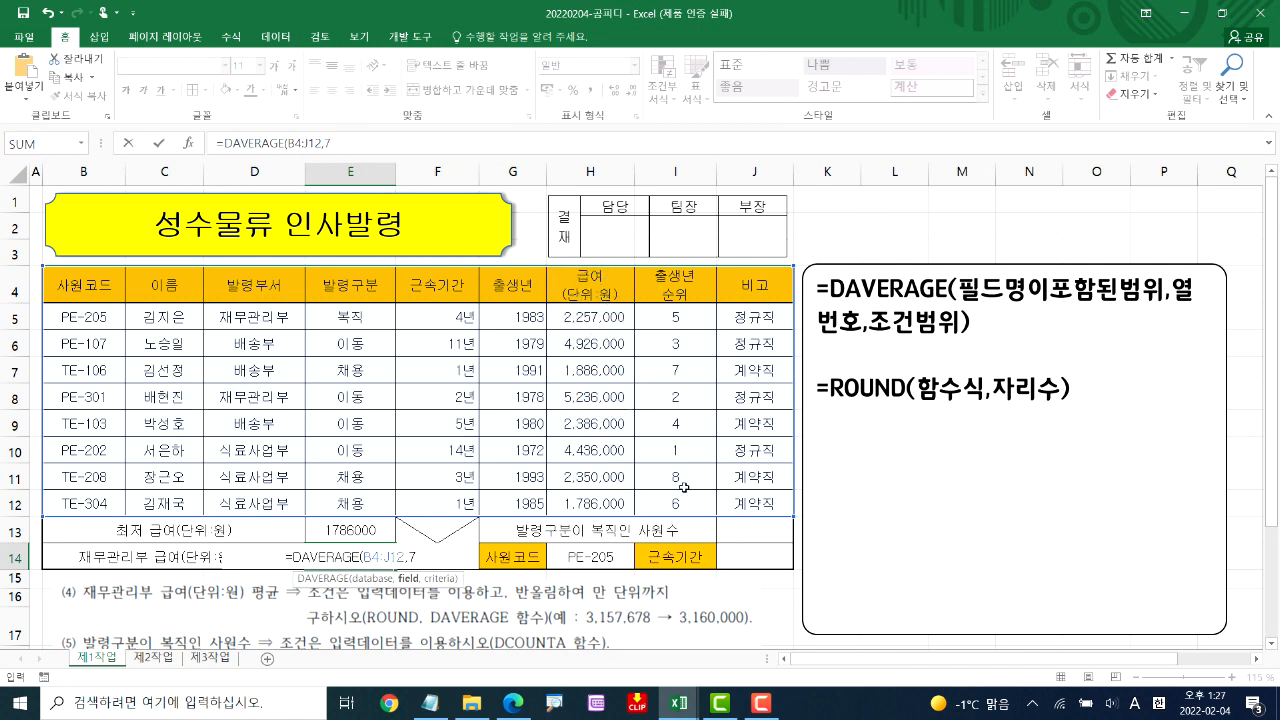
type(",")
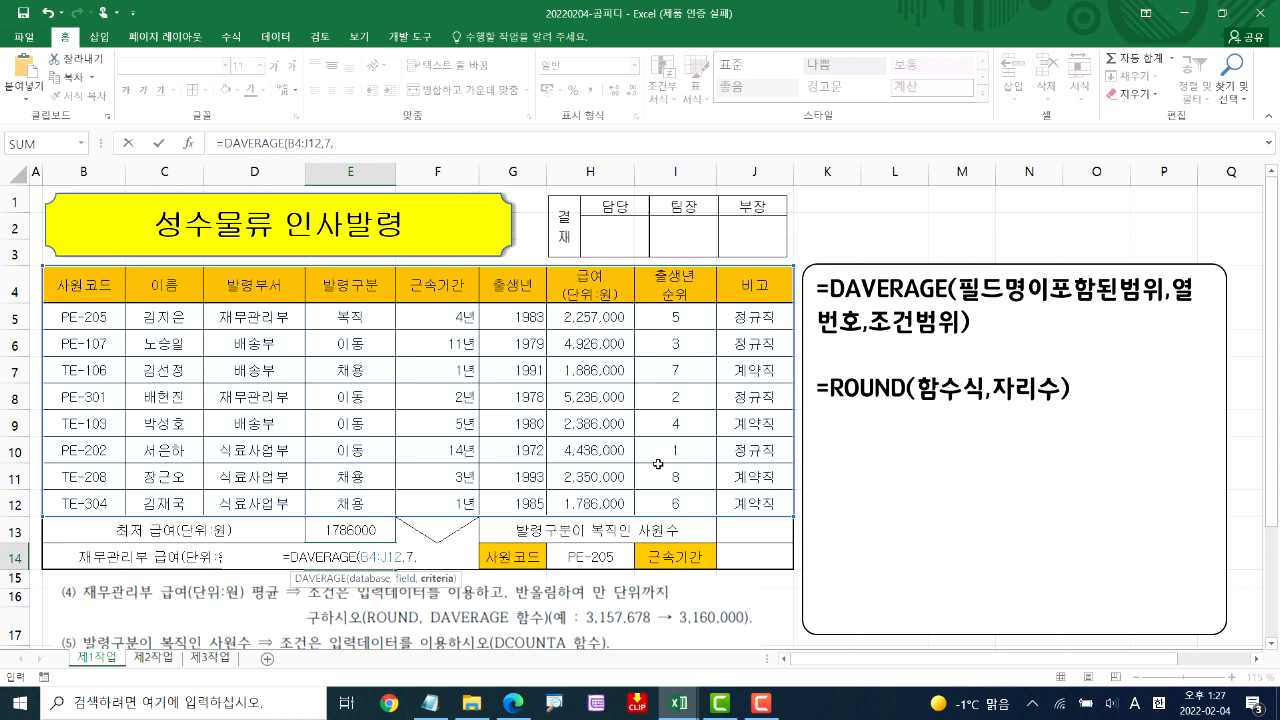
Try the literal text "재무관리부" as the DAVERAGE criteria and remove it from the formula
type("\"")
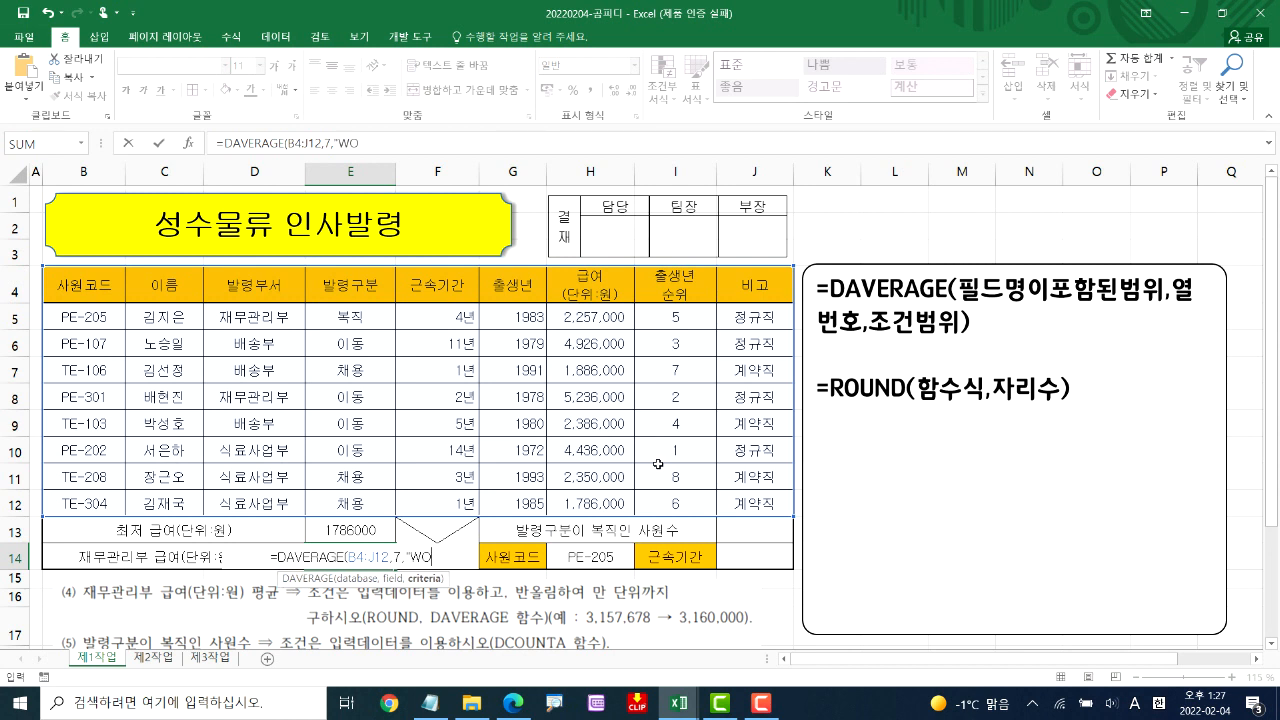
type("재무관립브\"")
key("BackSpace")
key("BackSpace")
type("부\"")
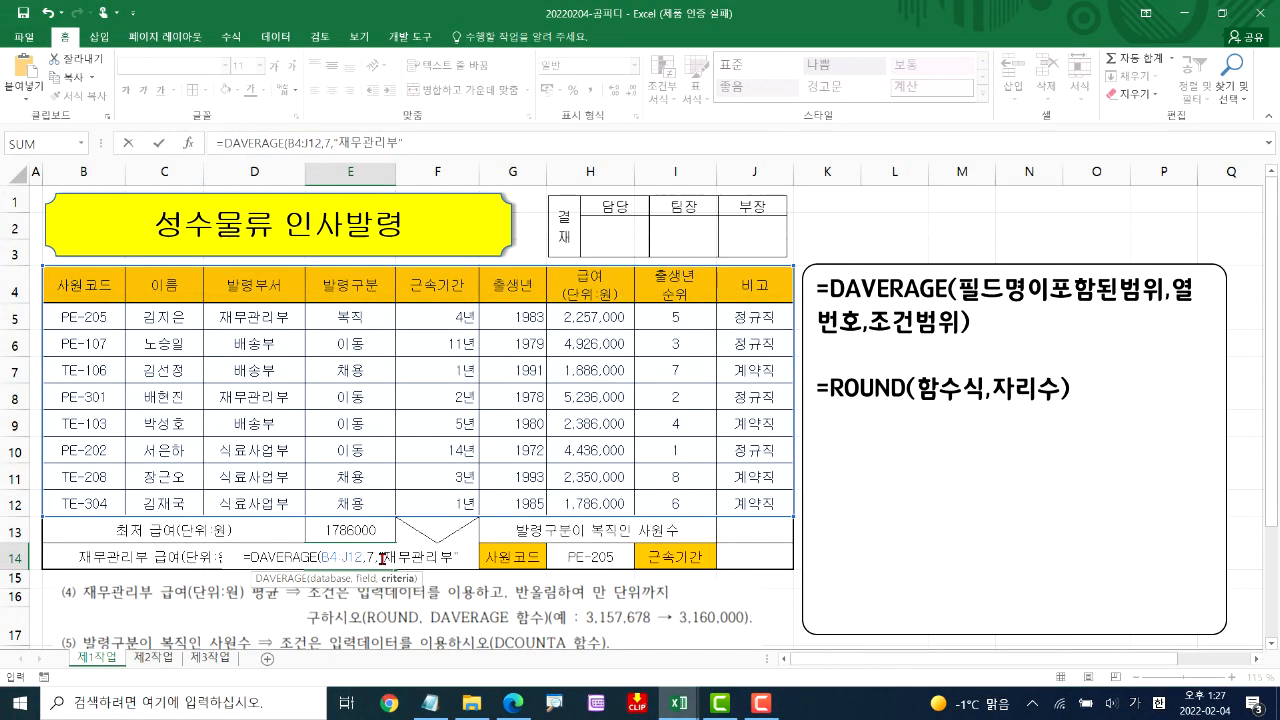
left_click_drag(382, 558, 507, 560)
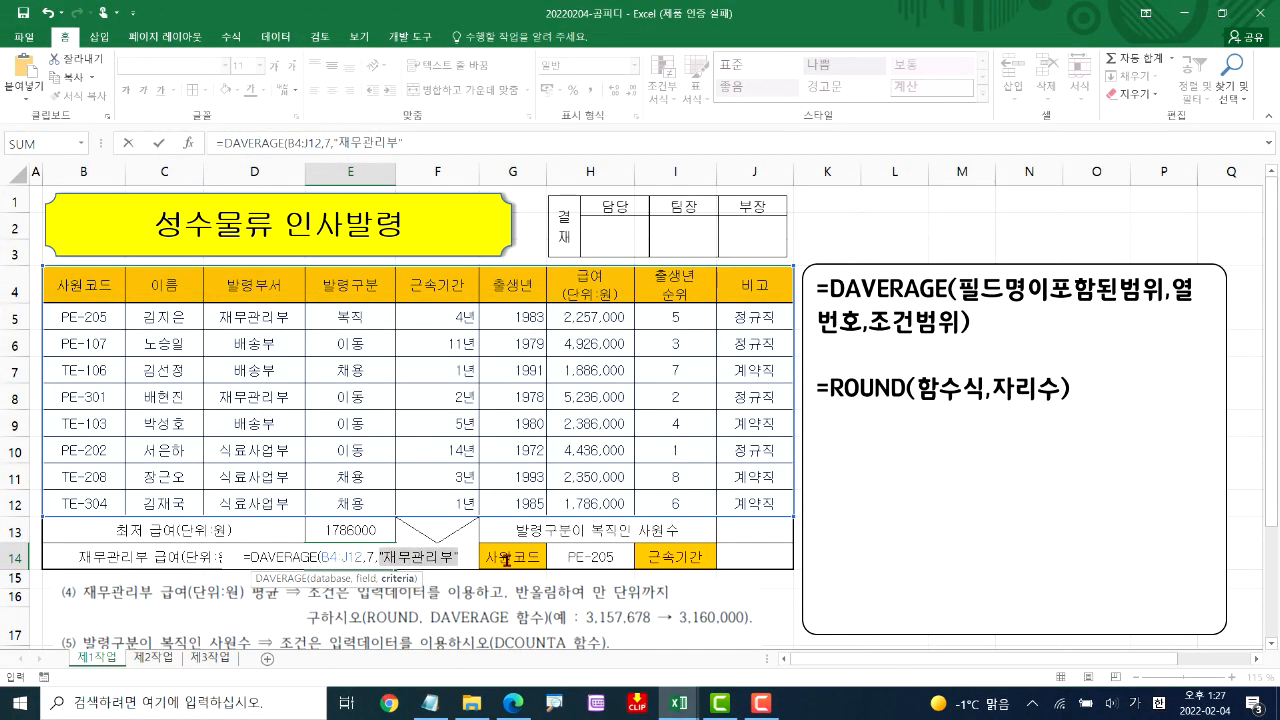
key("BackSpace")
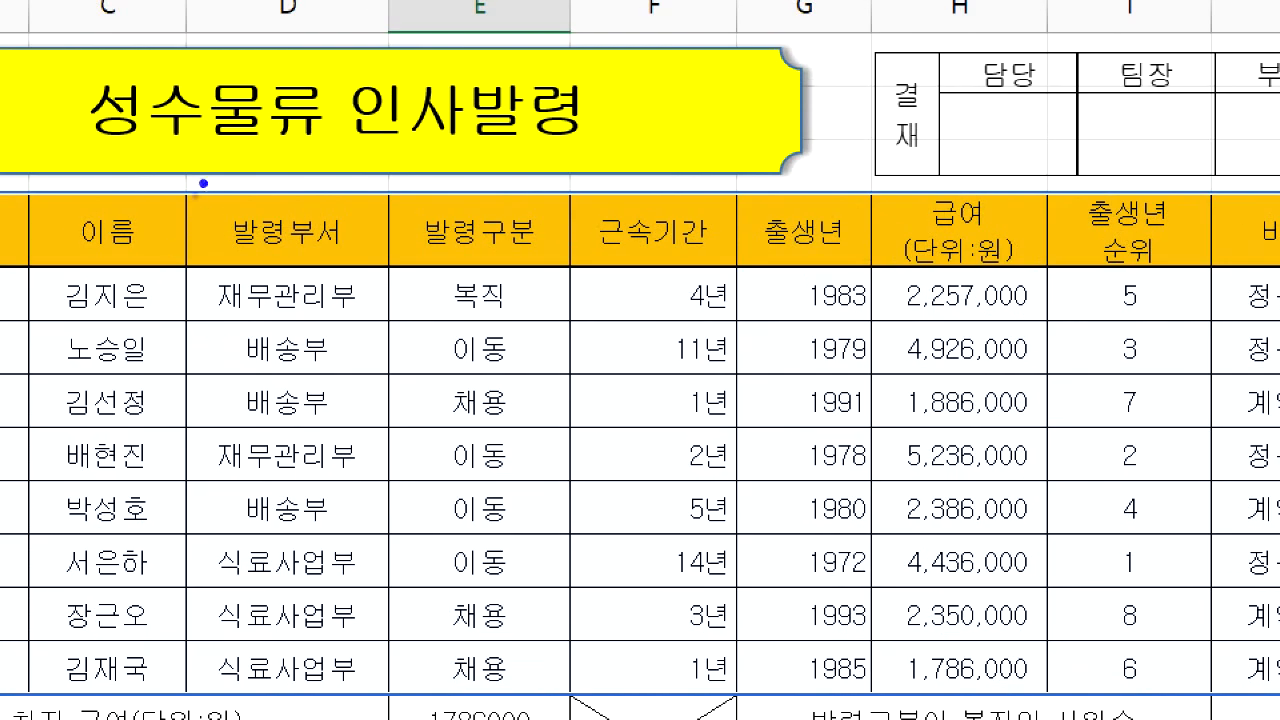
Use the 발령부서 header and 재무관리부 cells D4:D5 as the DAVERAGE criteria and complete the formula in E14
left_click_drag(195, 195, 300, 298)
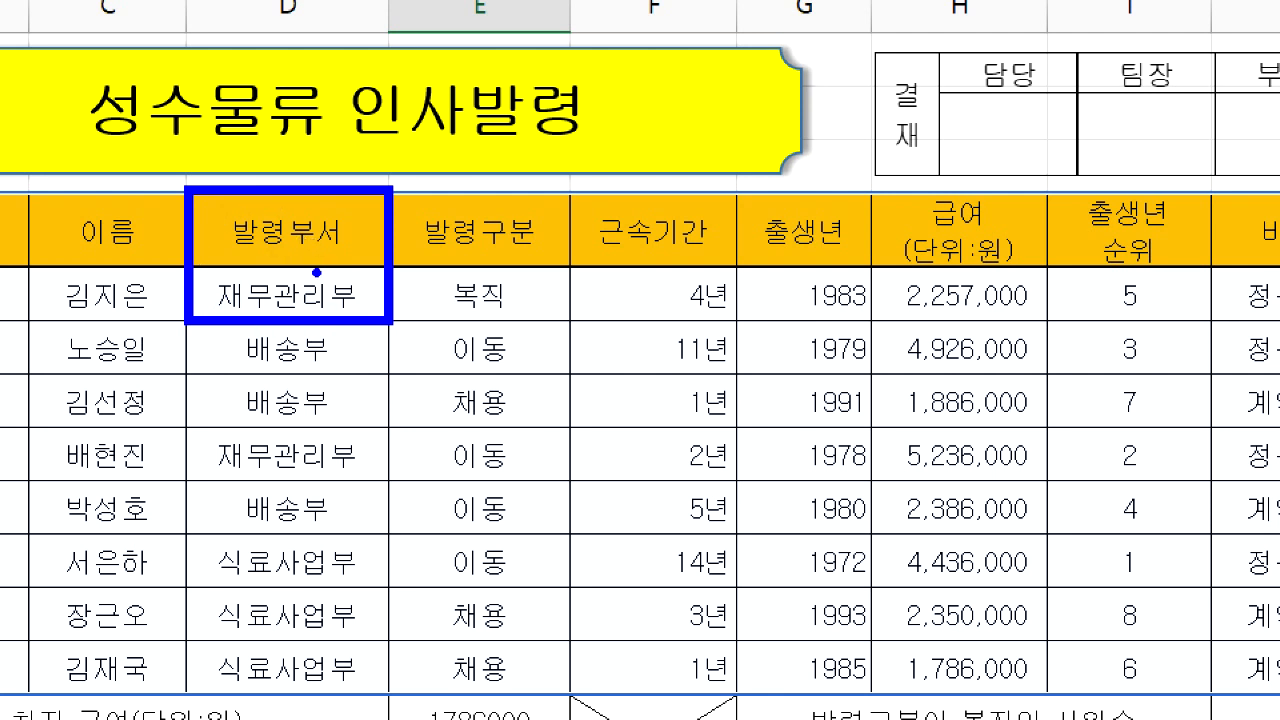
key("Escape")
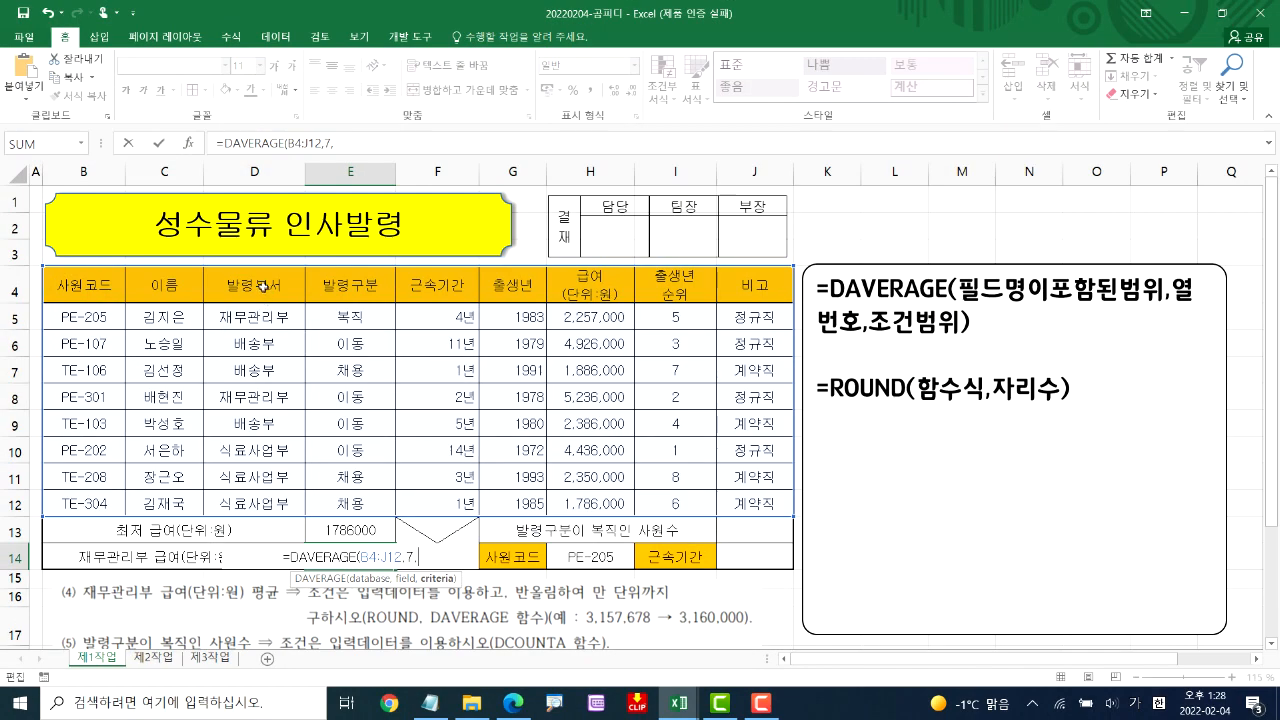
left_click_drag(262, 285, 250, 316)
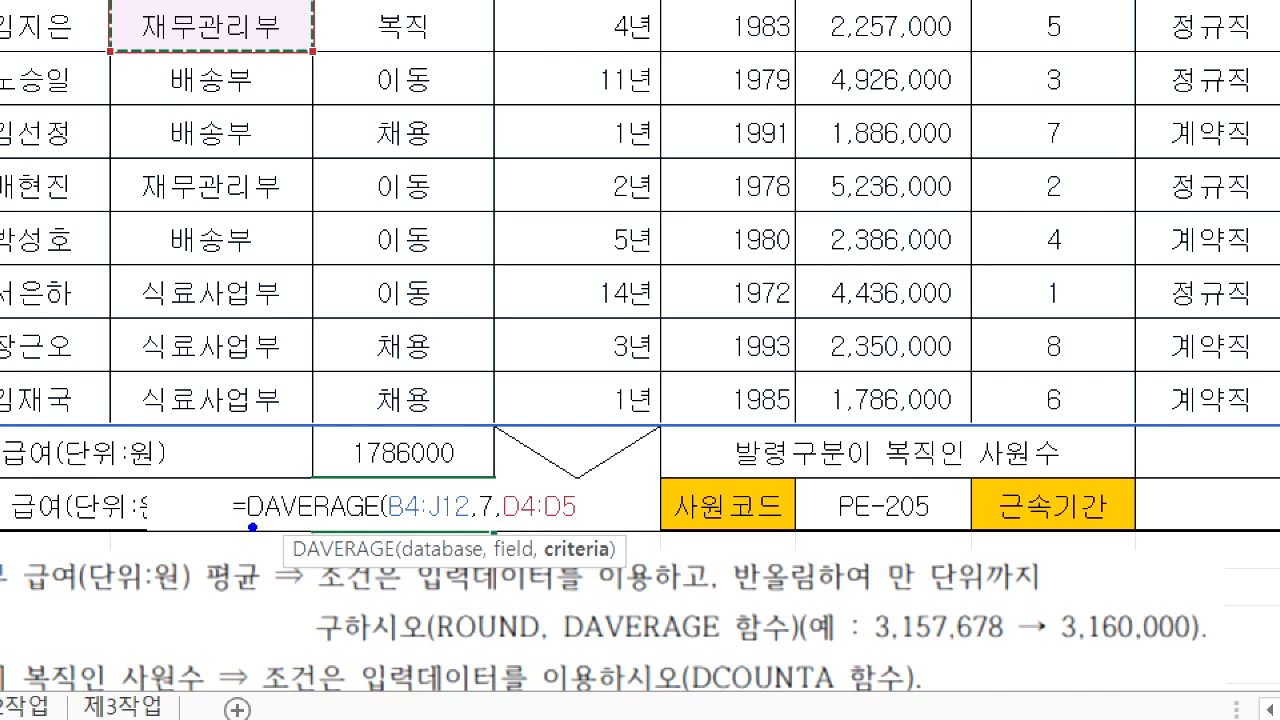
mouse_move(272, 566)
left_mouse_down()
mouse_move(321, 566)
mouse_move(377, 527)
left_mouse_up()
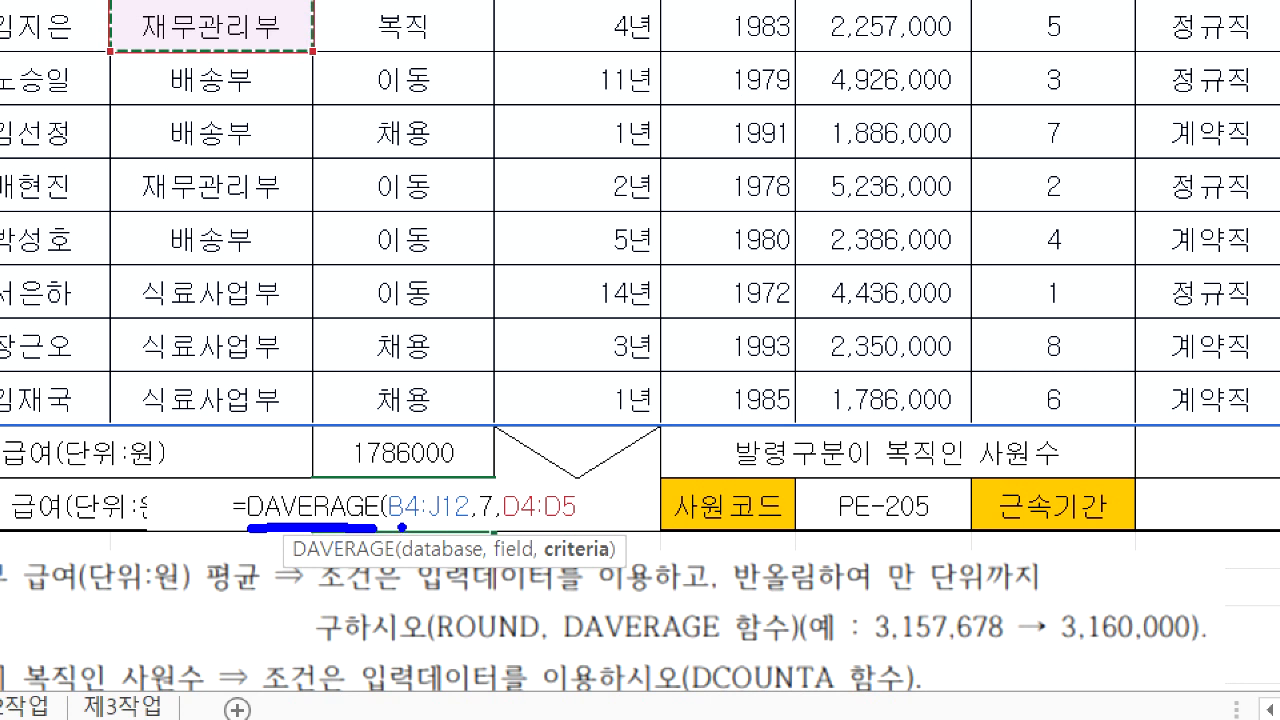
left_click_drag(390, 521, 466, 520)
mouse_move(483, 530)
left_mouse_down()
mouse_move(479, 615)
mouse_move(466, 520)
mouse_move(503, 537)
left_mouse_up()
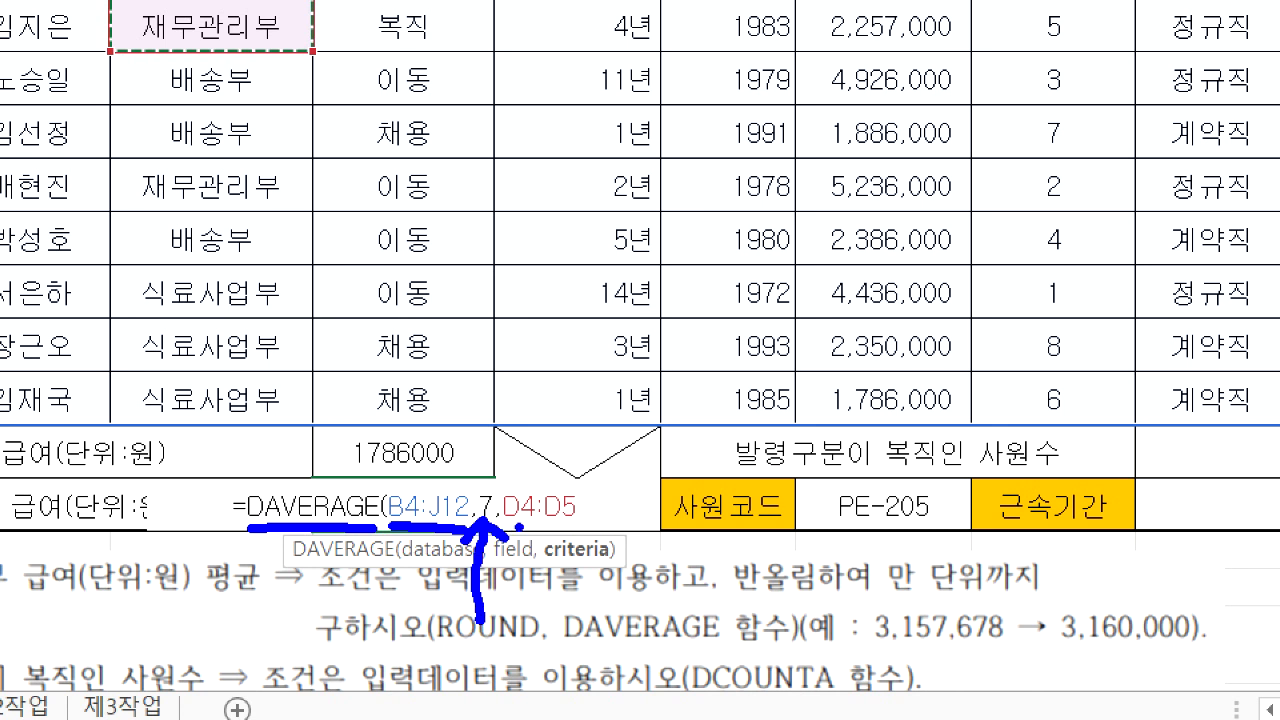
left_click_drag(516, 526, 576, 526)
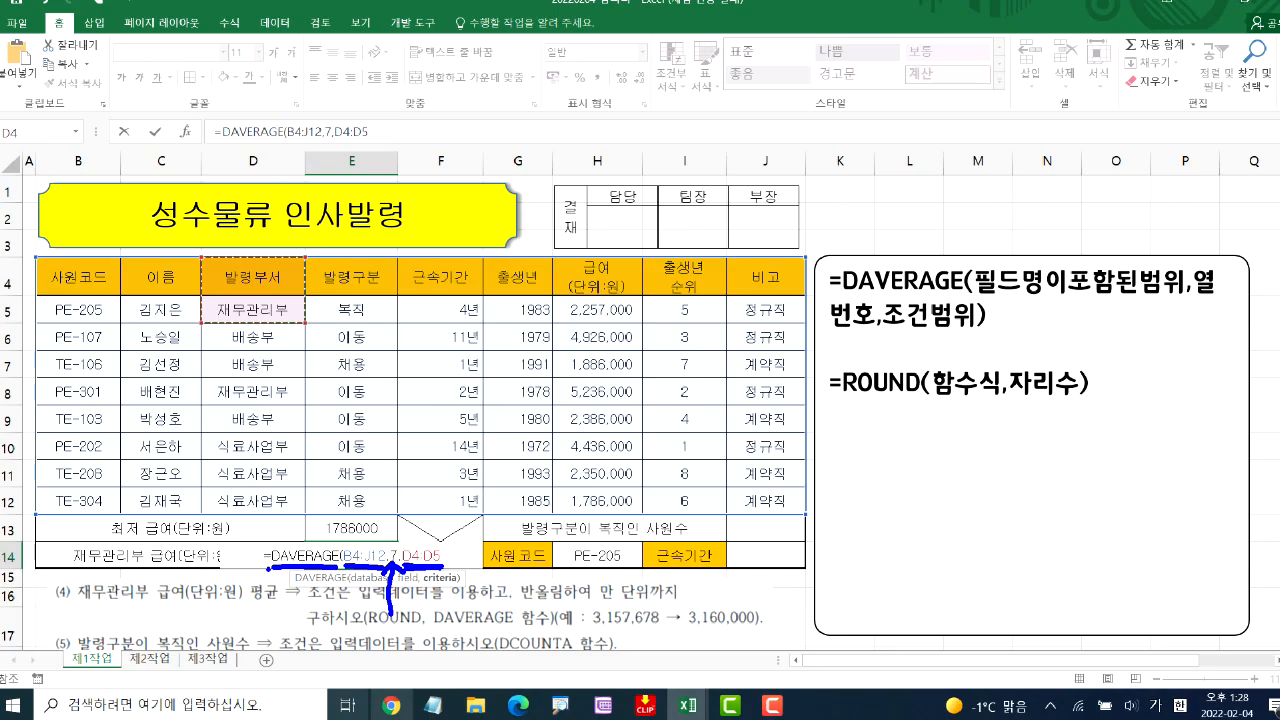
key("Return")
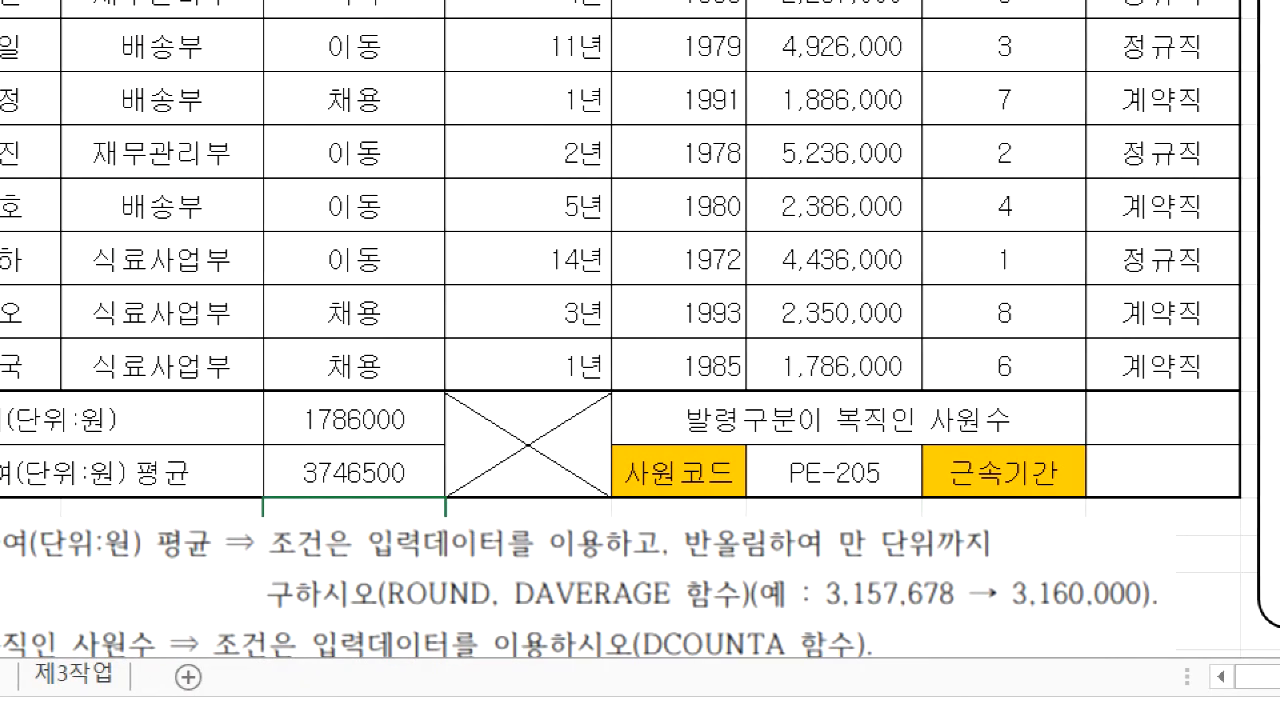
Compare instruction (4)'s rounding to the 만 unit with the digits of the average in E14
left_click_drag(680, 578, 1028, 544)
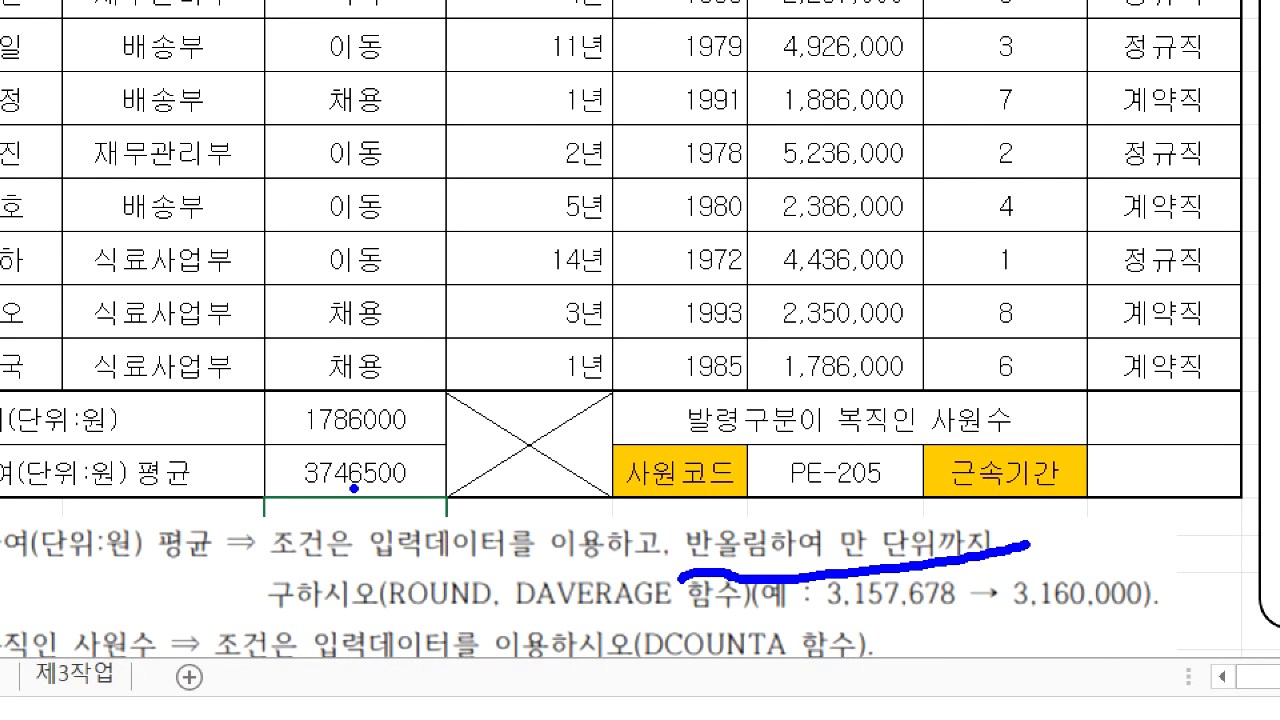
left_click_drag(348, 489, 425, 491)
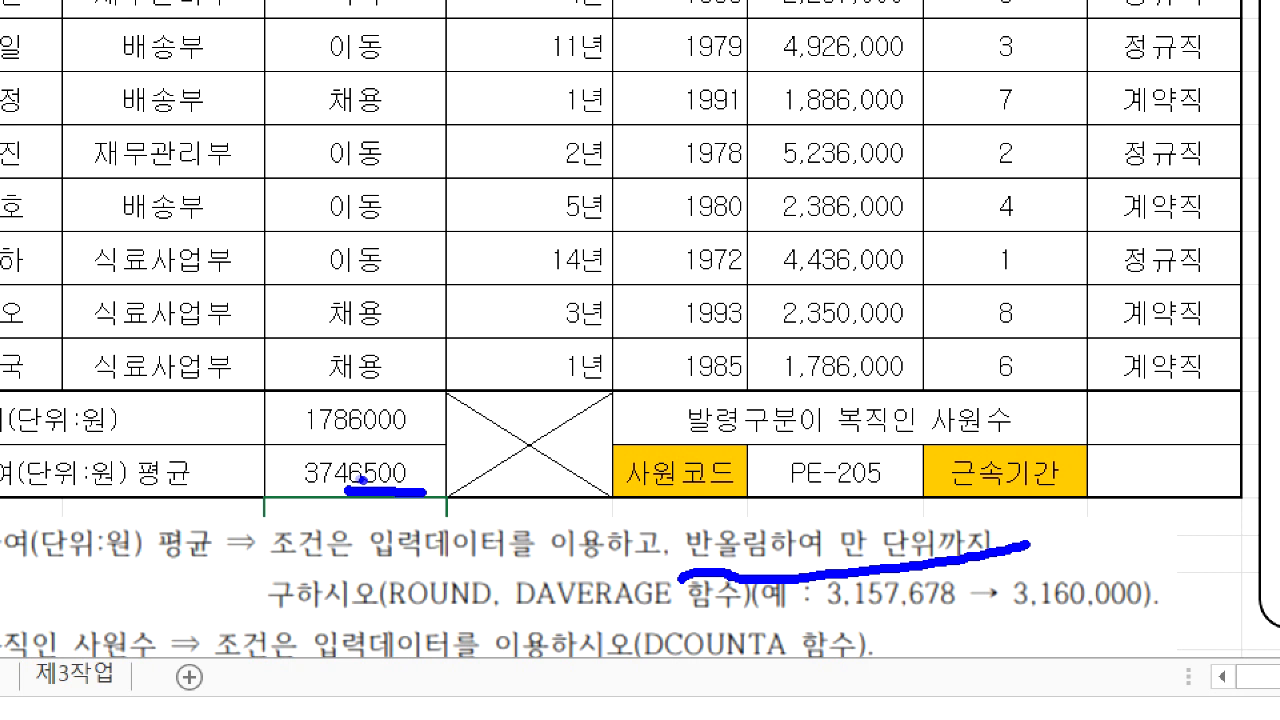
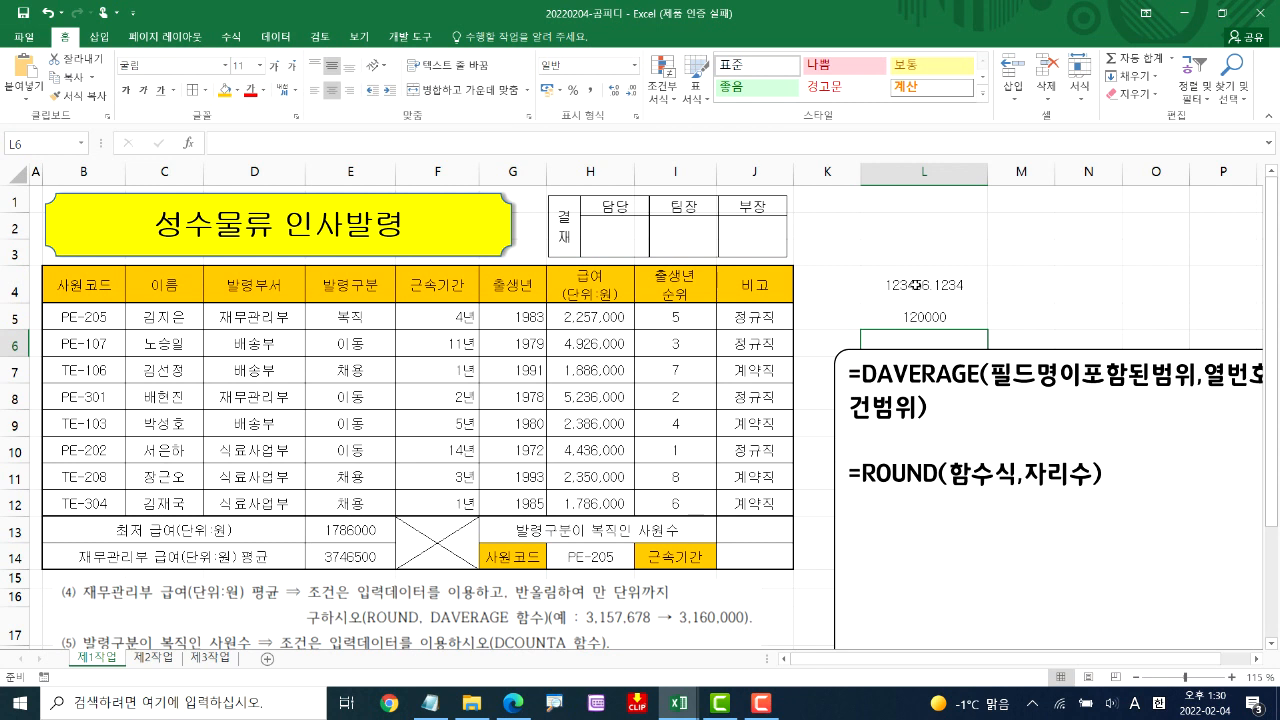
Clear the sample rounding numbers in column L and start a ROUND function around the DAVERAGE formula in E14
key("Delete")
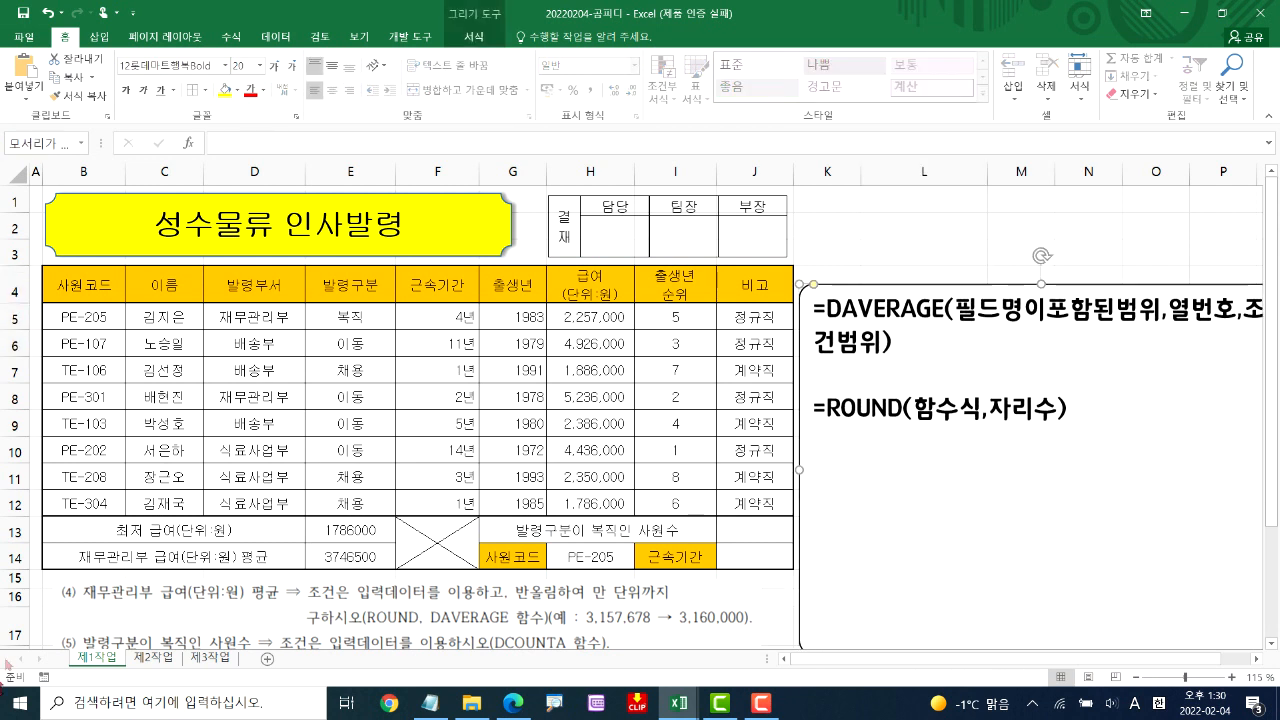
double_click(345, 555)
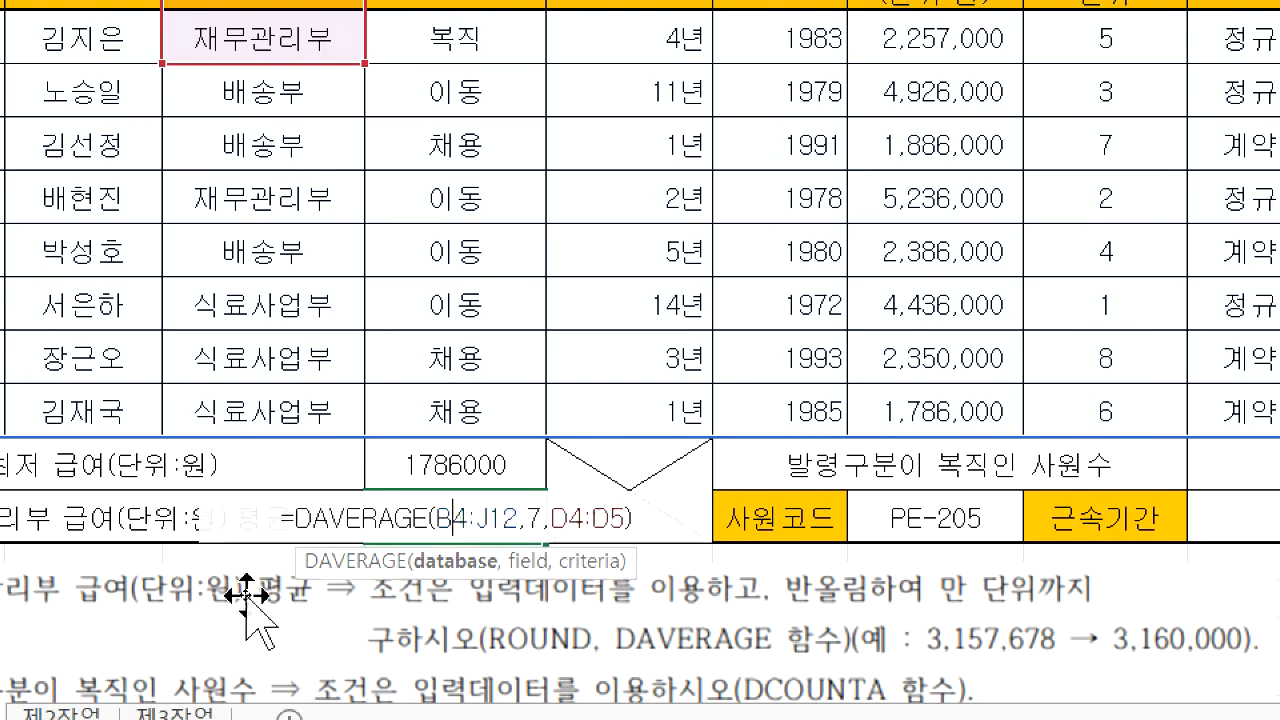
left_click(284, 640)
double_click(450, 497)
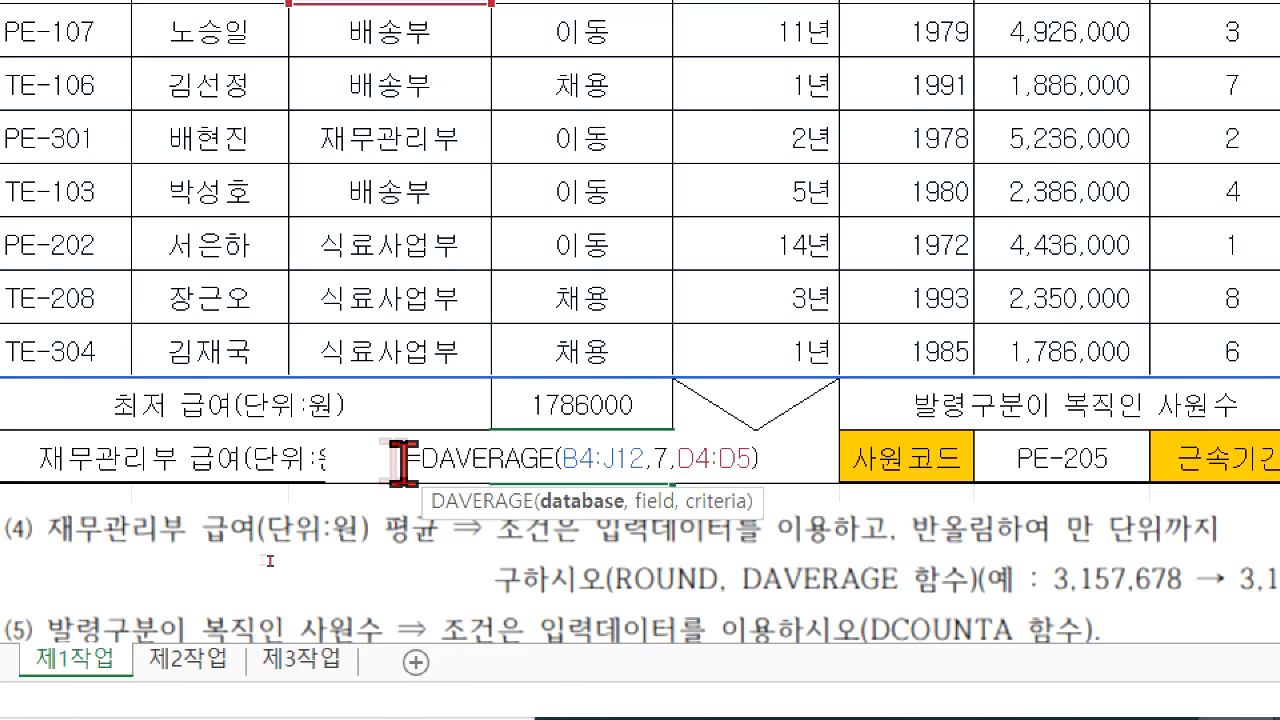
left_click(294, 452)
type("ROU")
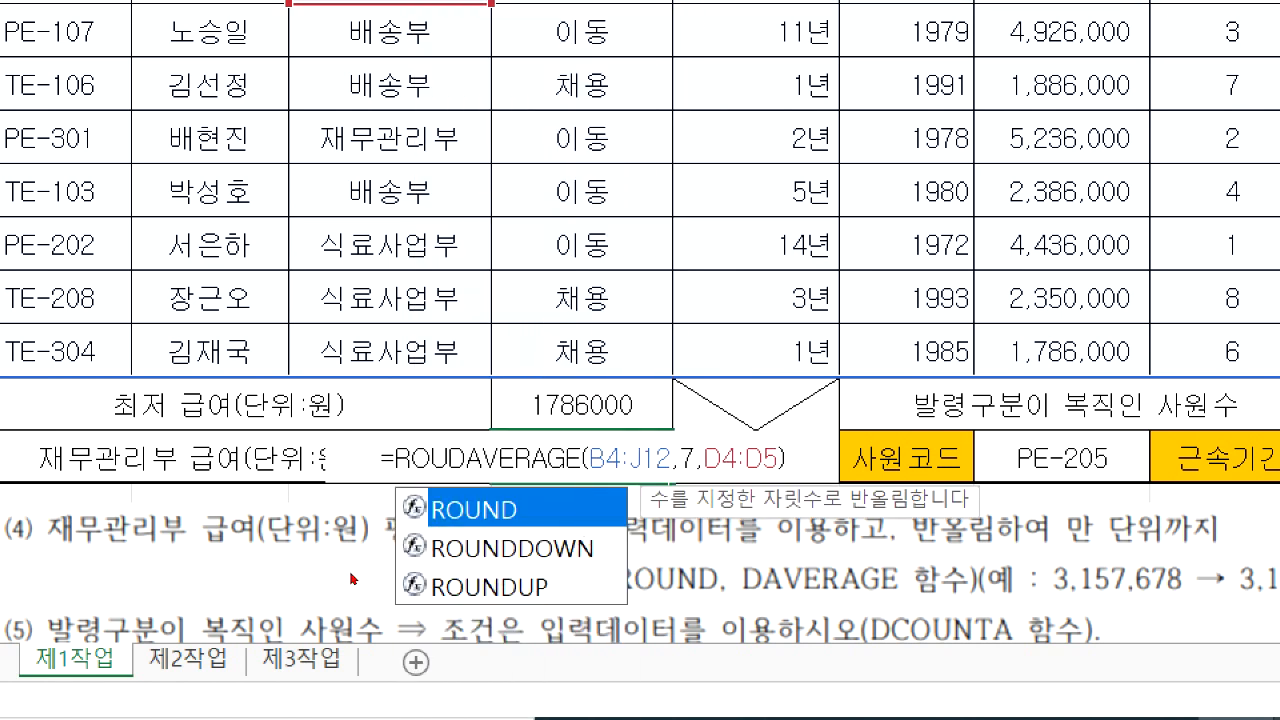
key("Tab")
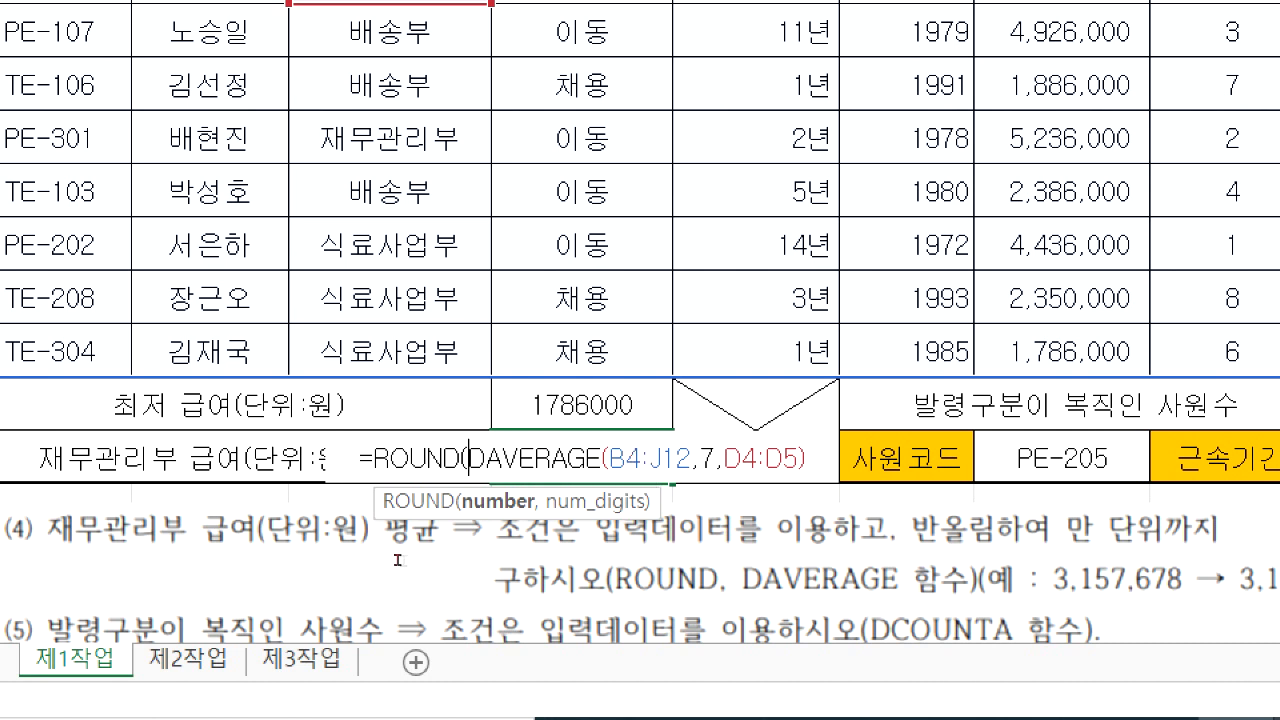
Set the ROUND digits argument to -4 after the DAVERAGE expression and complete the formula in E14
left_click(806, 458)
type("),")
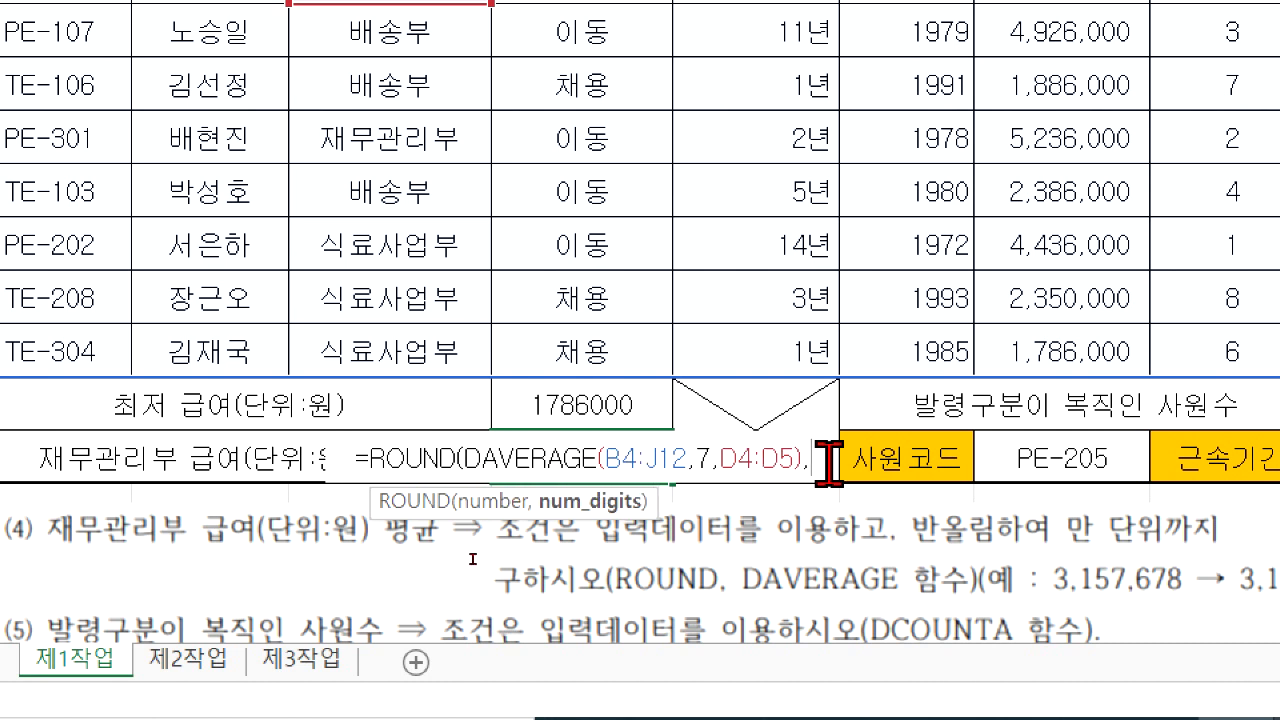
type("-4")
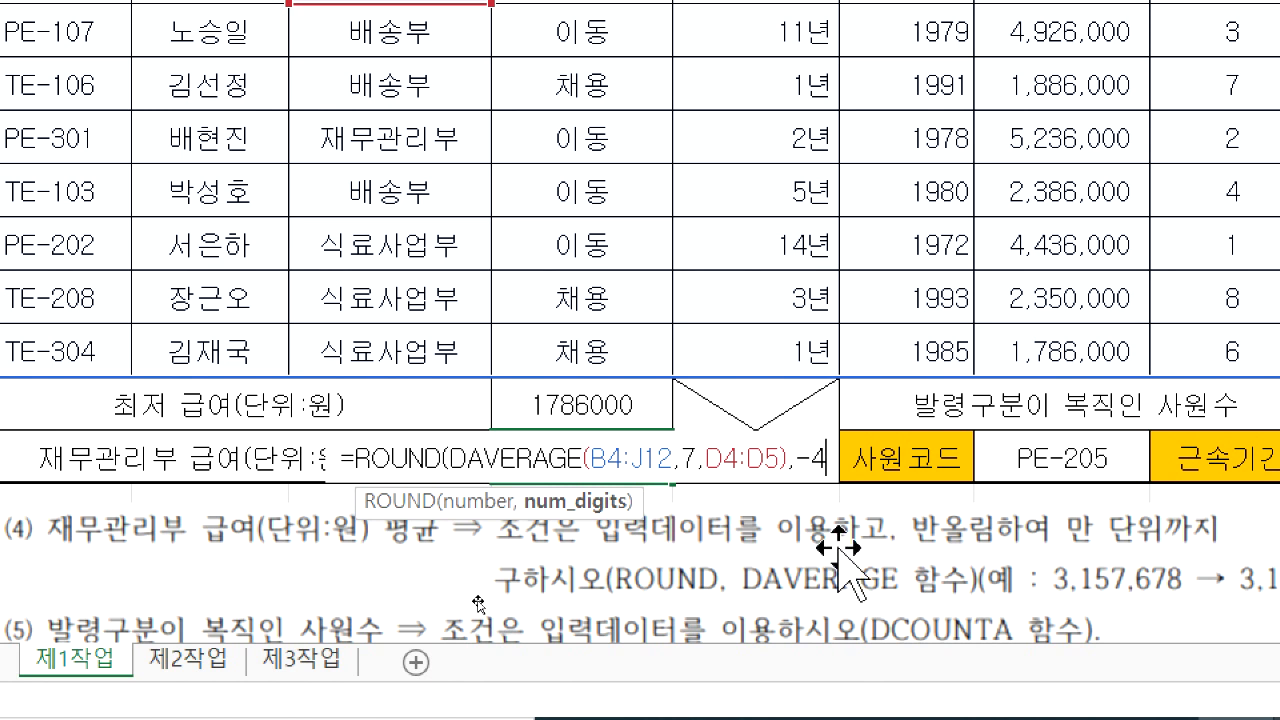
key("Return")
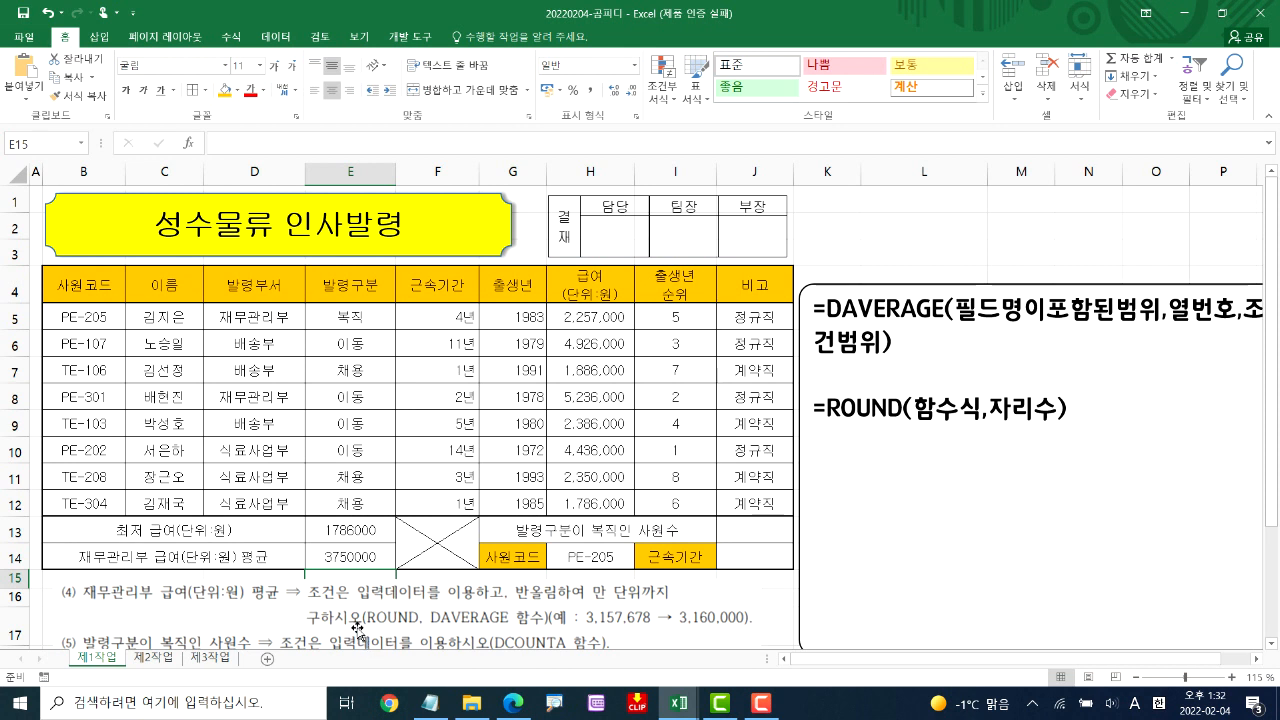
Compare instruction (5) on counting employees whose 발령구분 is 복직 with the 발령구분 column of the table
scroll(361, 622, "down", 1)
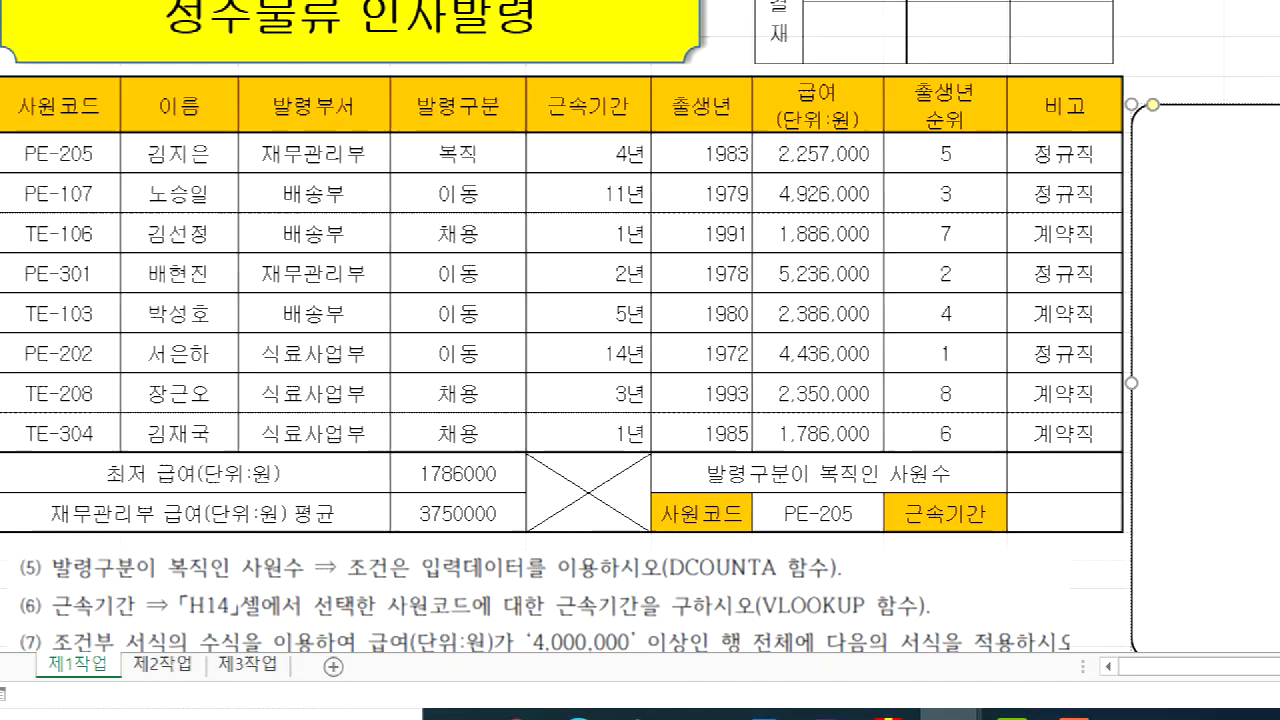
left_click_drag(18, 576, 234, 580)
mouse_move(274, 528)
left_mouse_down()
mouse_move(224, 550)
mouse_move(314, 558)
mouse_move(252, 536)
left_mouse_up()
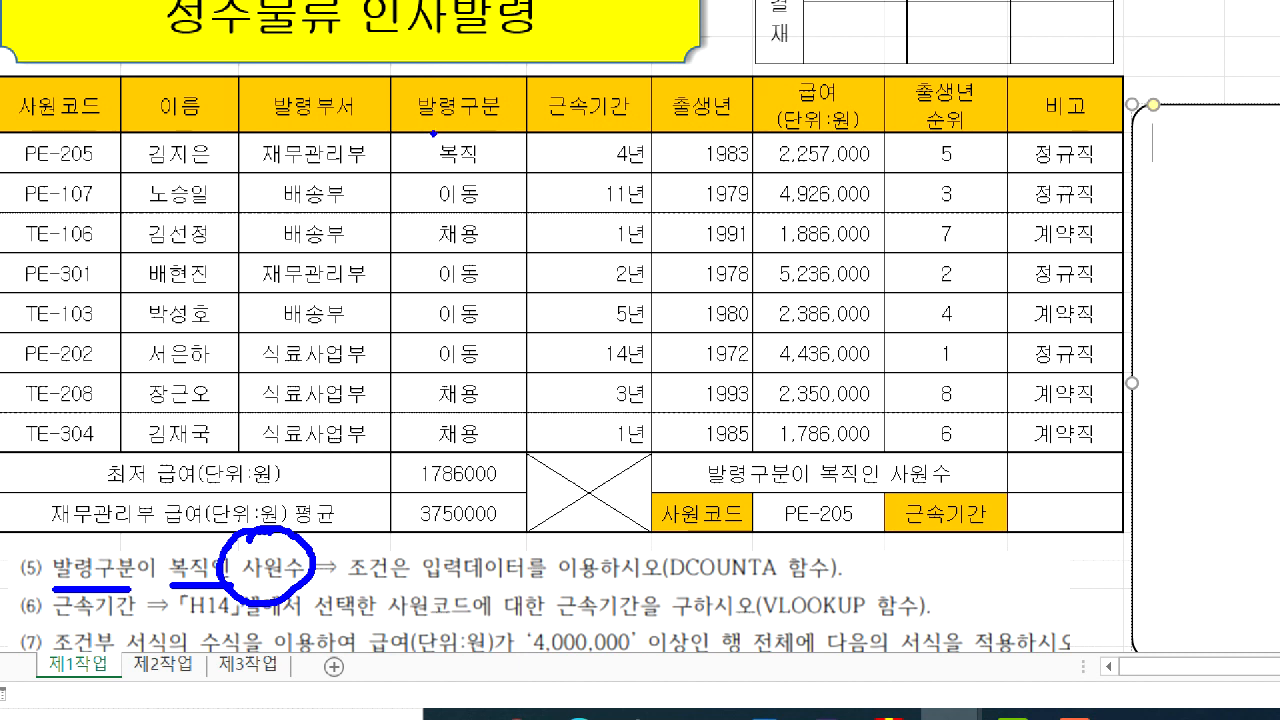
mouse_move(418, 142)
left_mouse_down()
mouse_move(456, 148)
mouse_move(418, 140)
left_mouse_up()
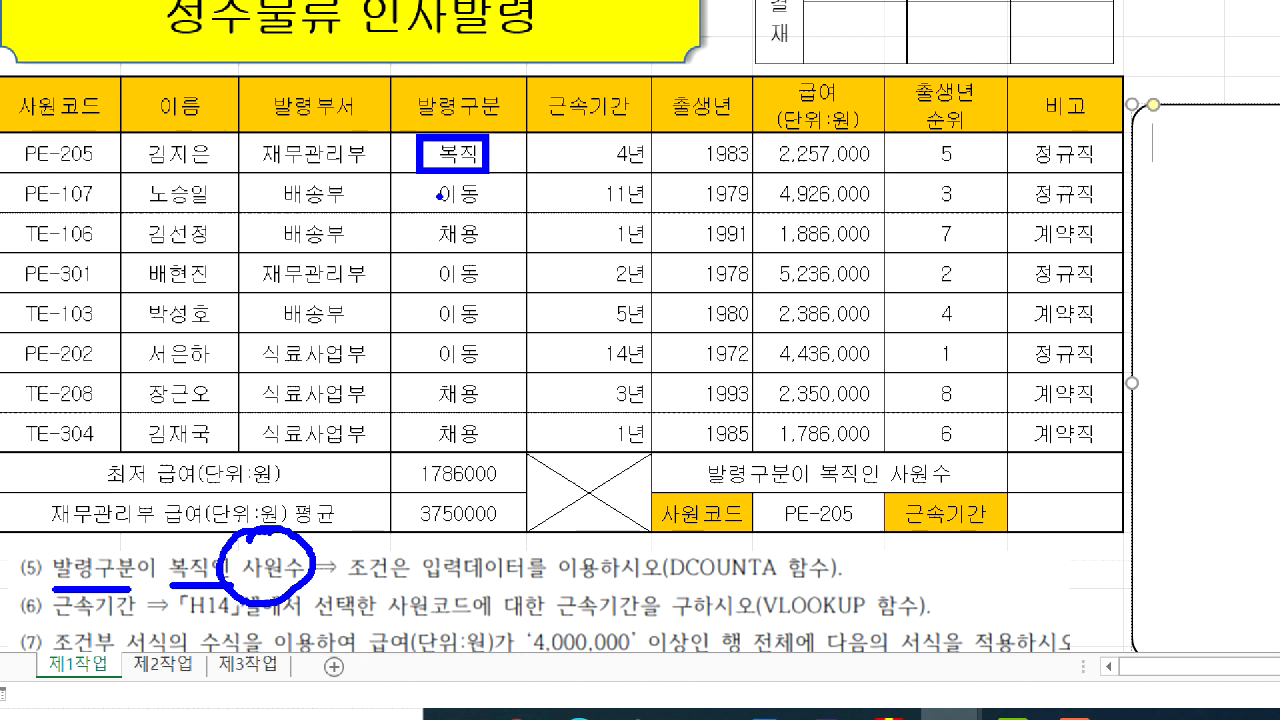
mouse_move(394, 146)
left_mouse_down()
mouse_move(400, 157)
mouse_move(414, 145)
left_mouse_up()
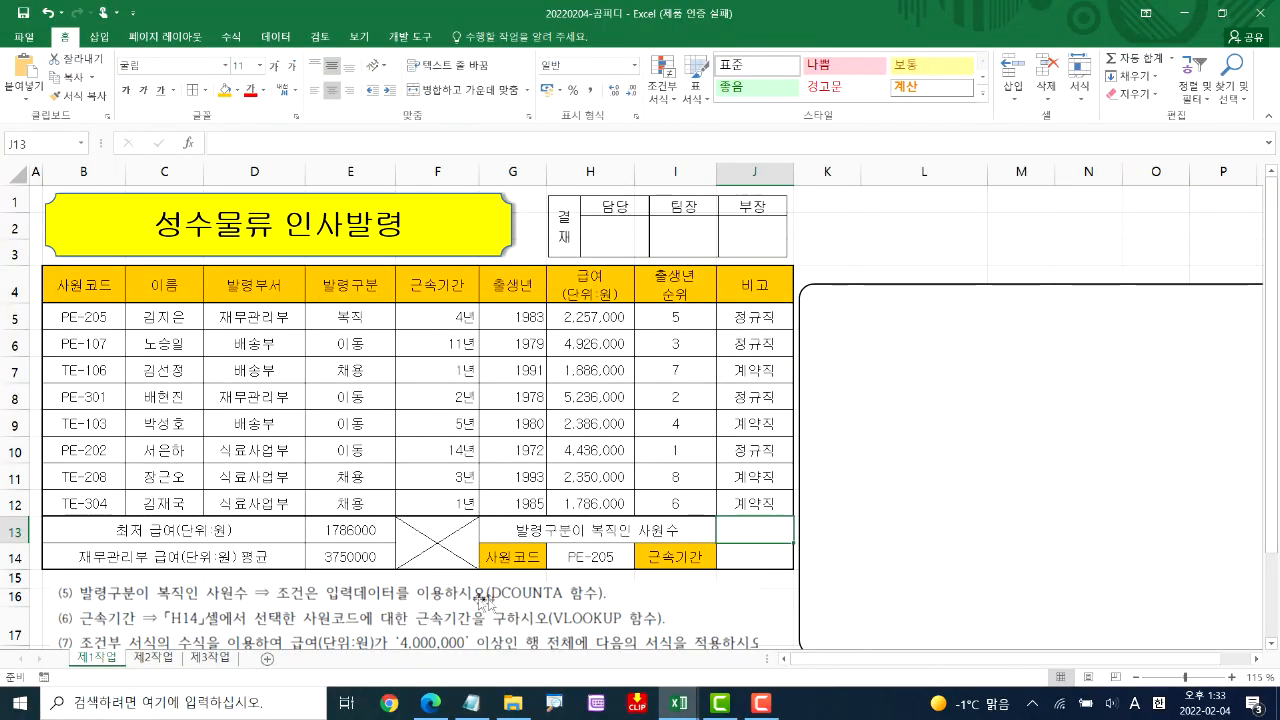
Write the syntax note "=DCOUNTA(필드명포함범위,열번호,조건범위)" in the rounded shape beside the table
left_click(923, 378)
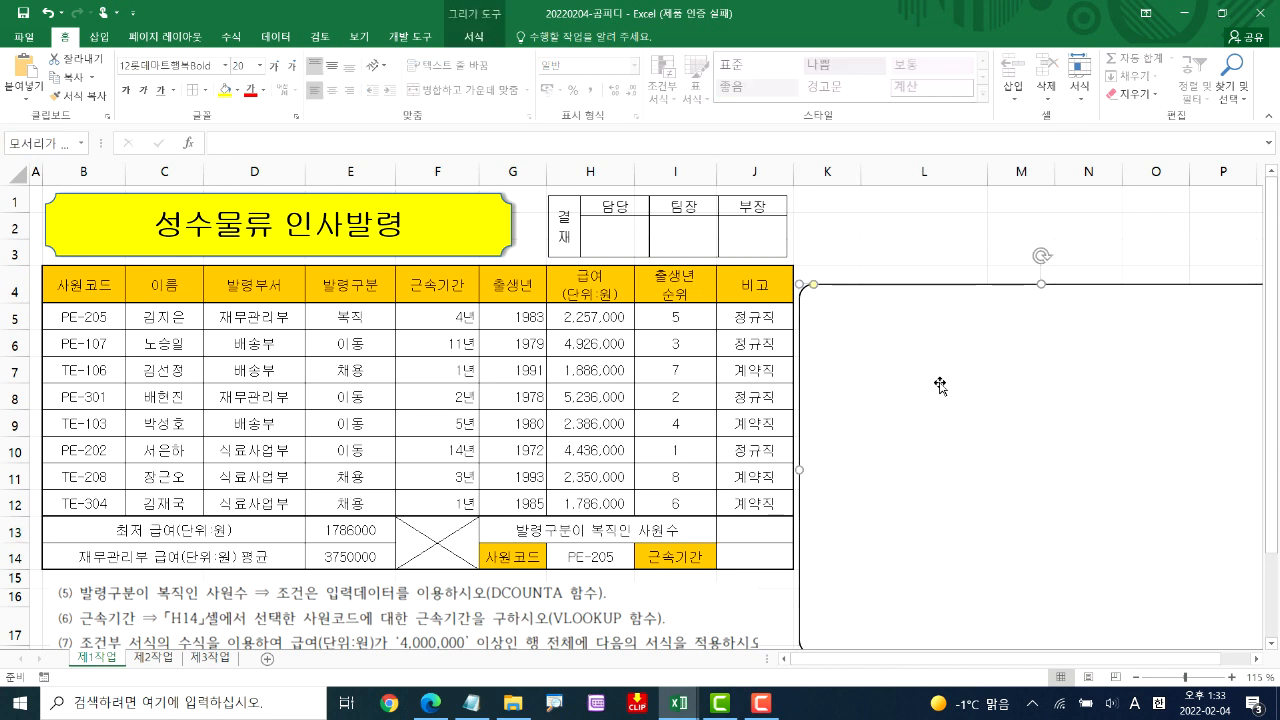
type("=D")
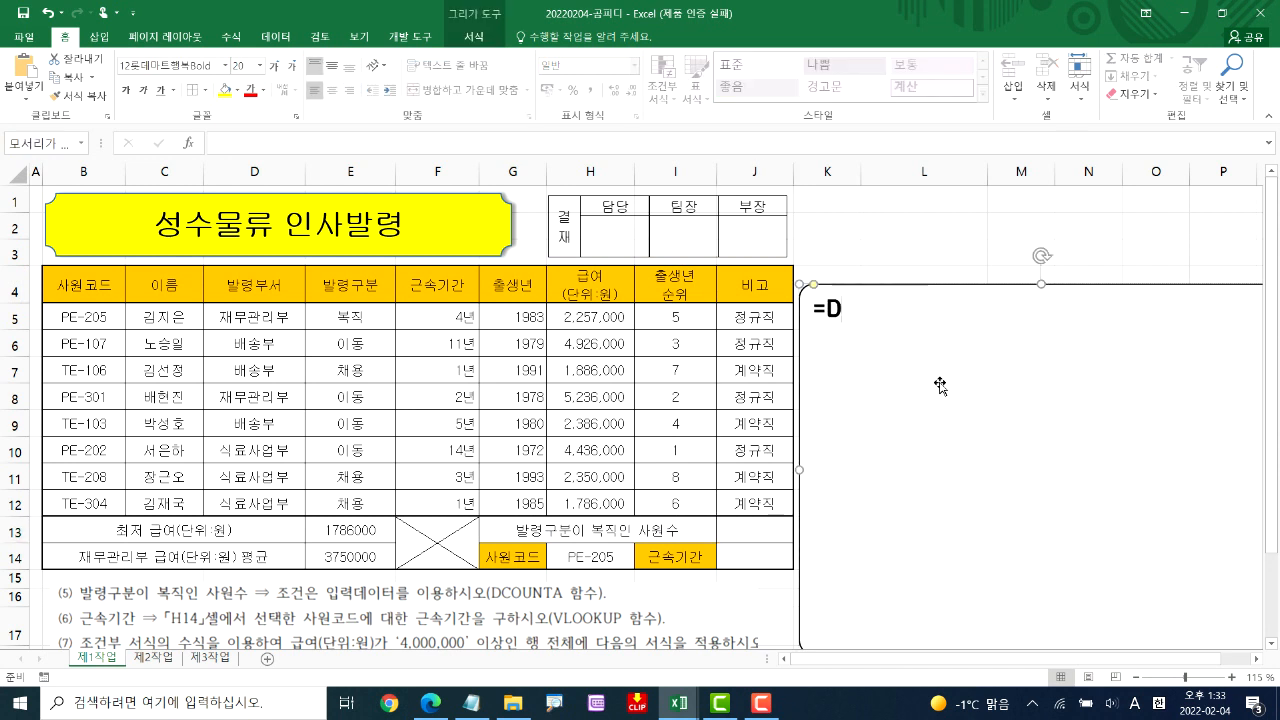
type("COUNTA")
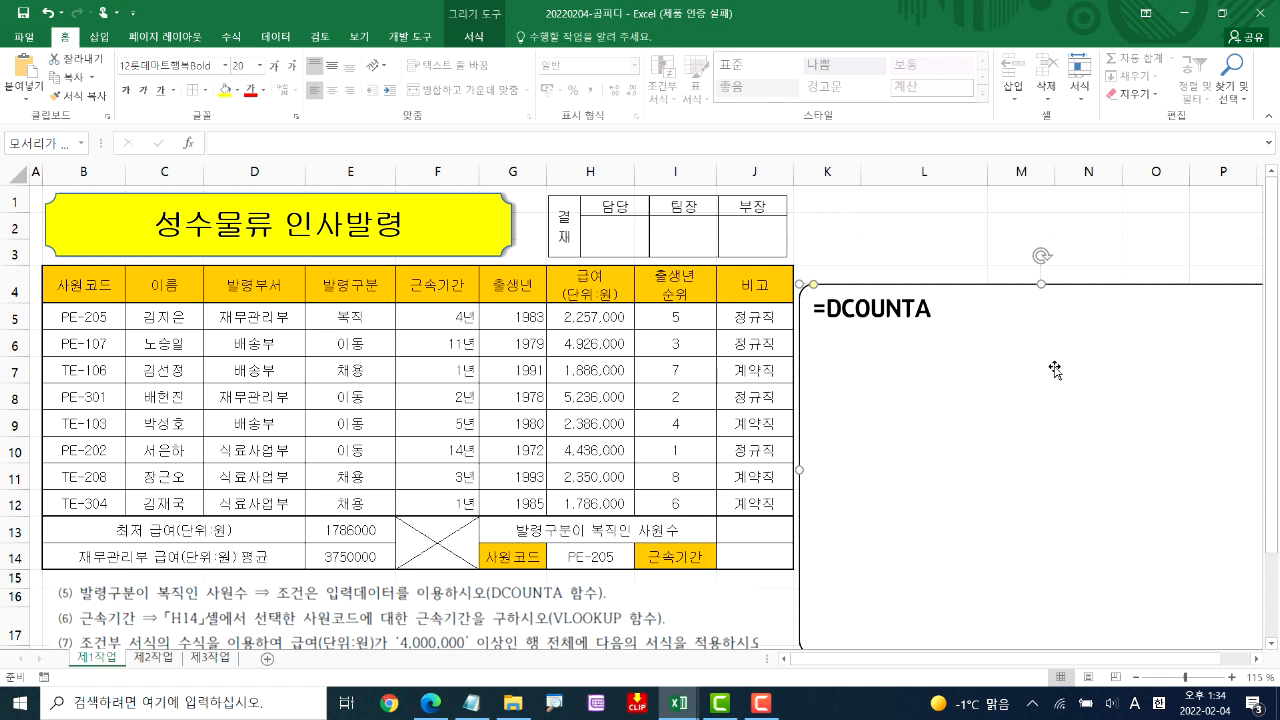
type("VLFE")
key("BackSpace")
key("BackSpace")
key("BackSpace")
key("BackSpace")
key("Hangul")
type("피ㄹ드명포함범ㅇ")
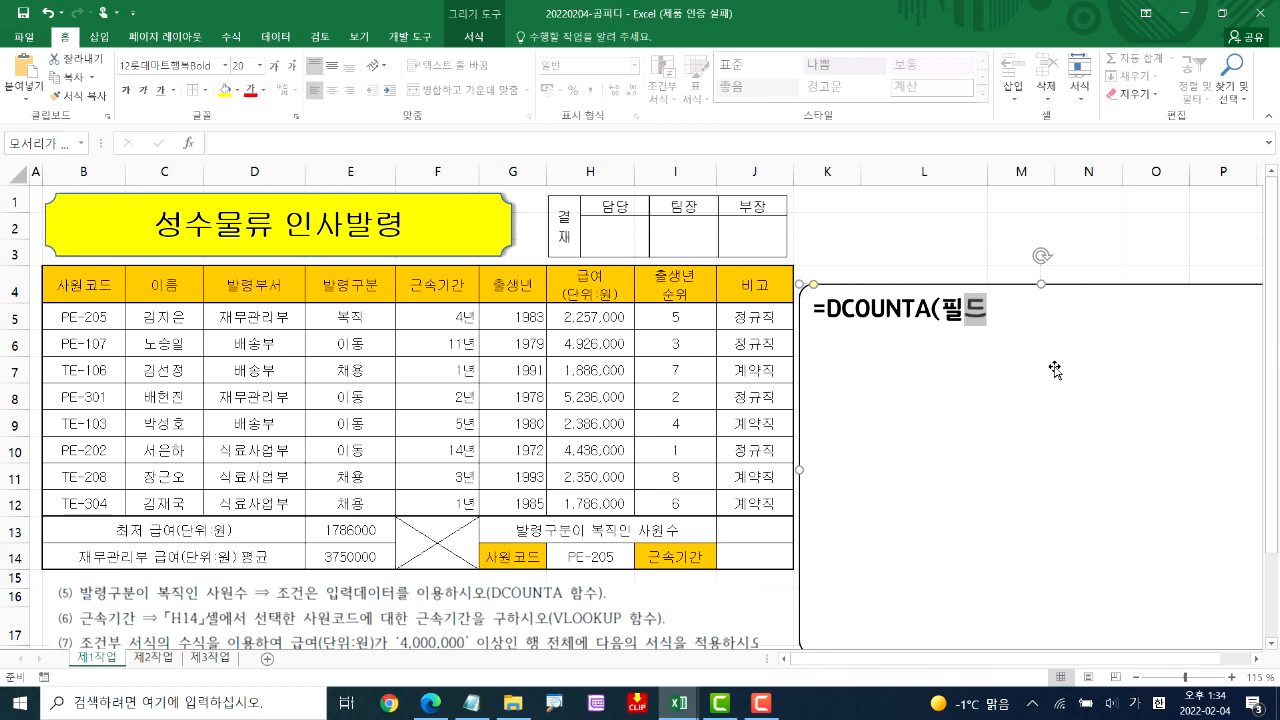
type("ㅟ,열번호,")
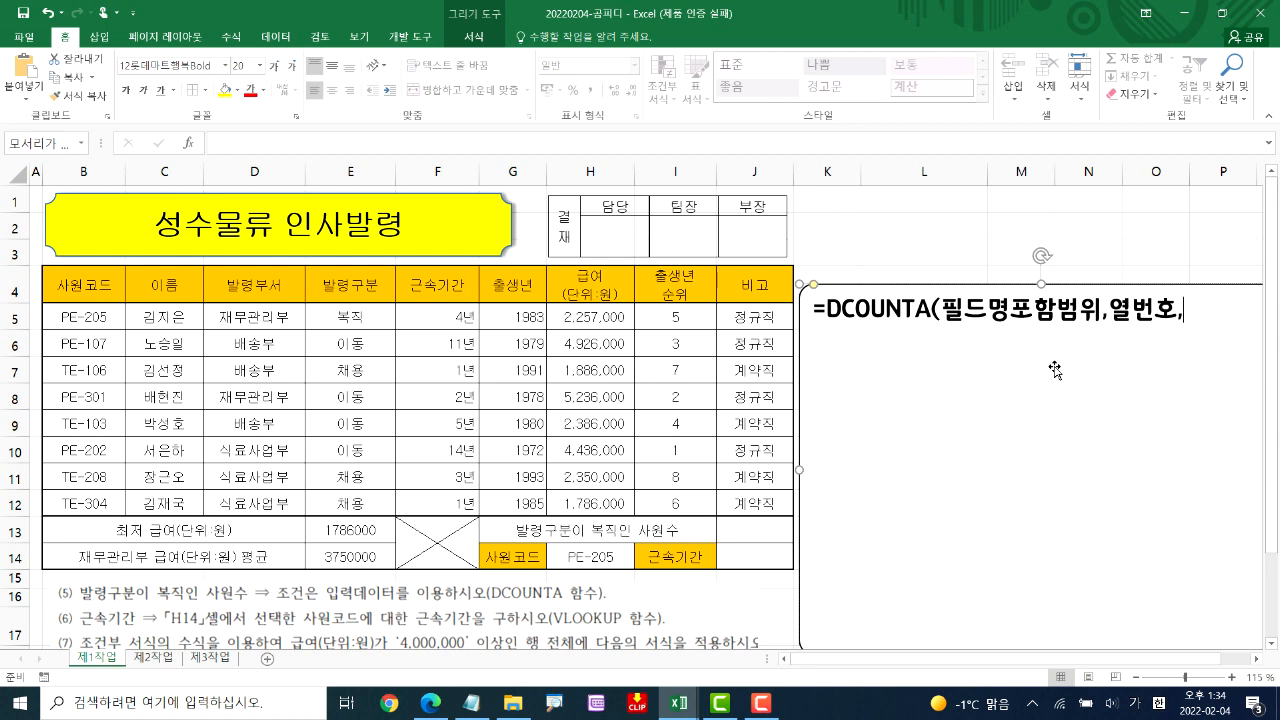
type("조건범위")
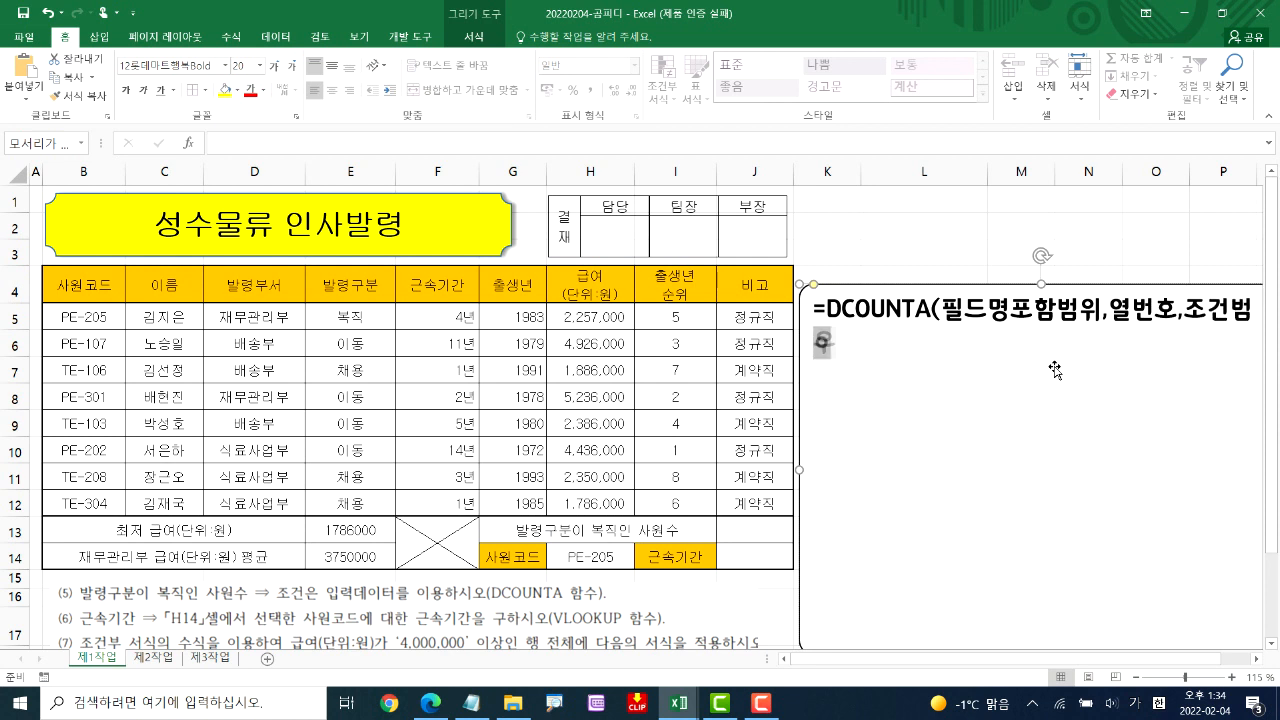
type(")")
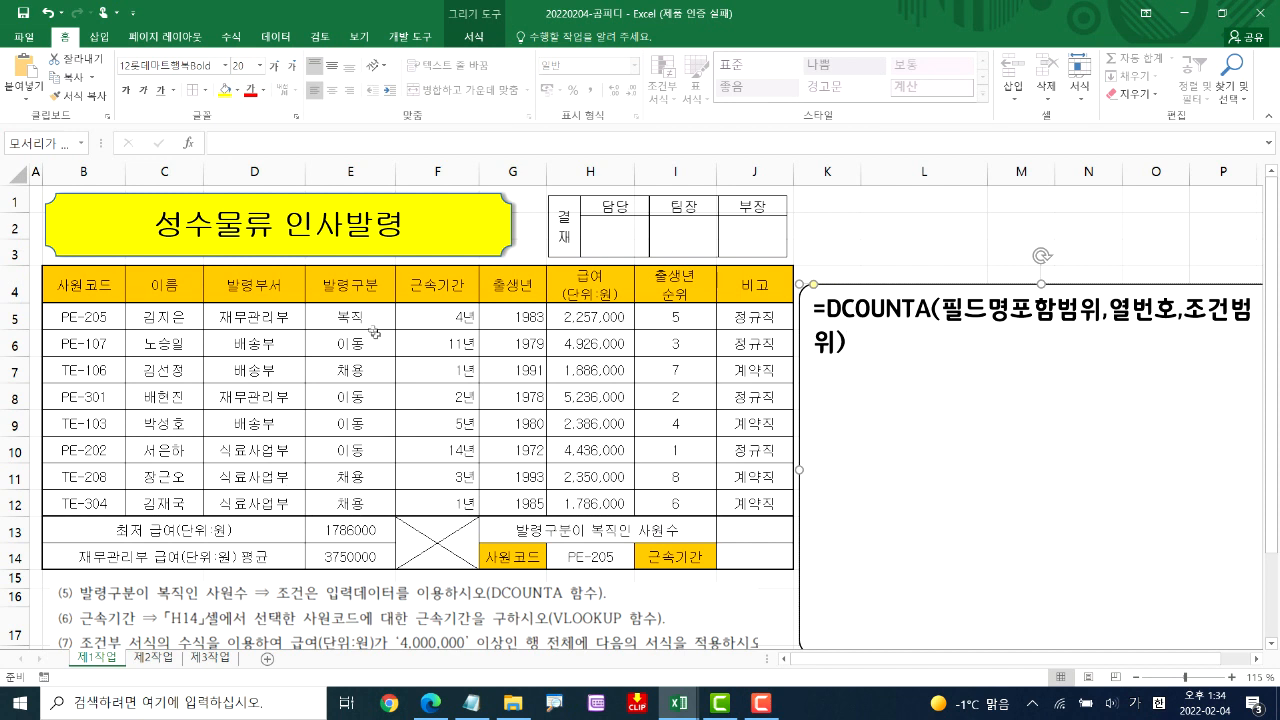
Start a DCOUNTA formula in J13 with the table range B4:H12 as the database
left_click(766, 533)
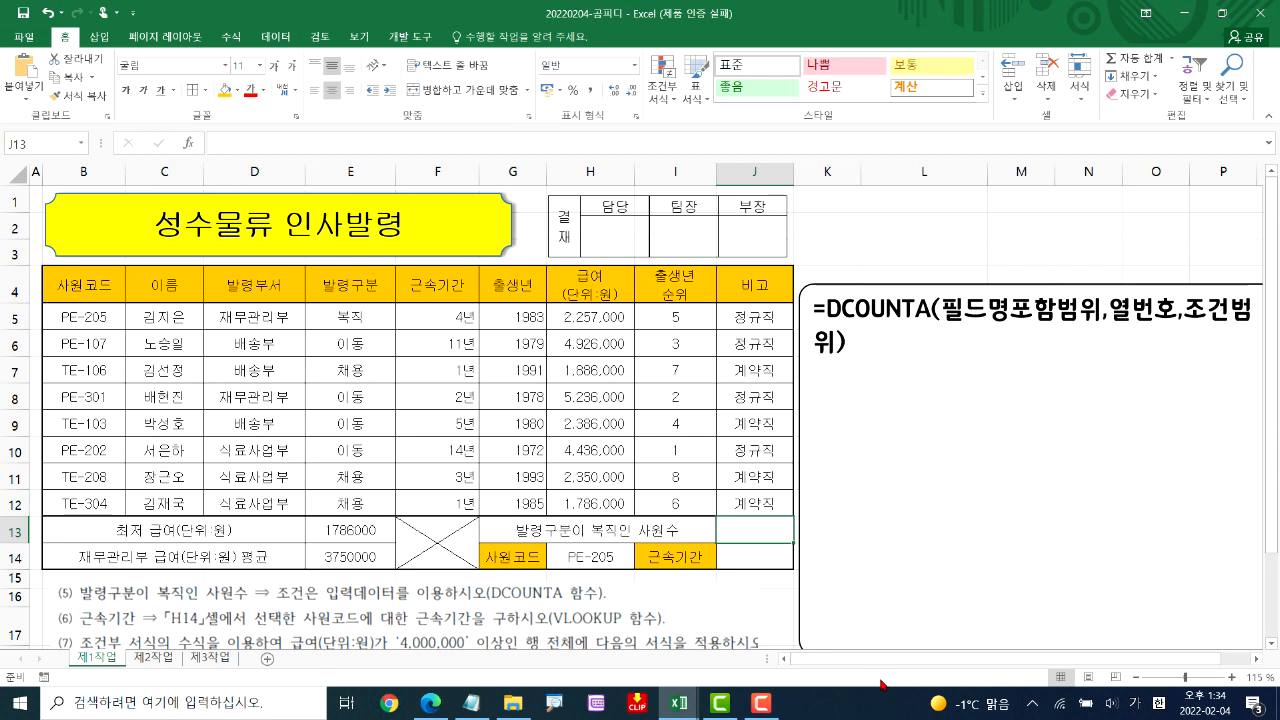
type("=")
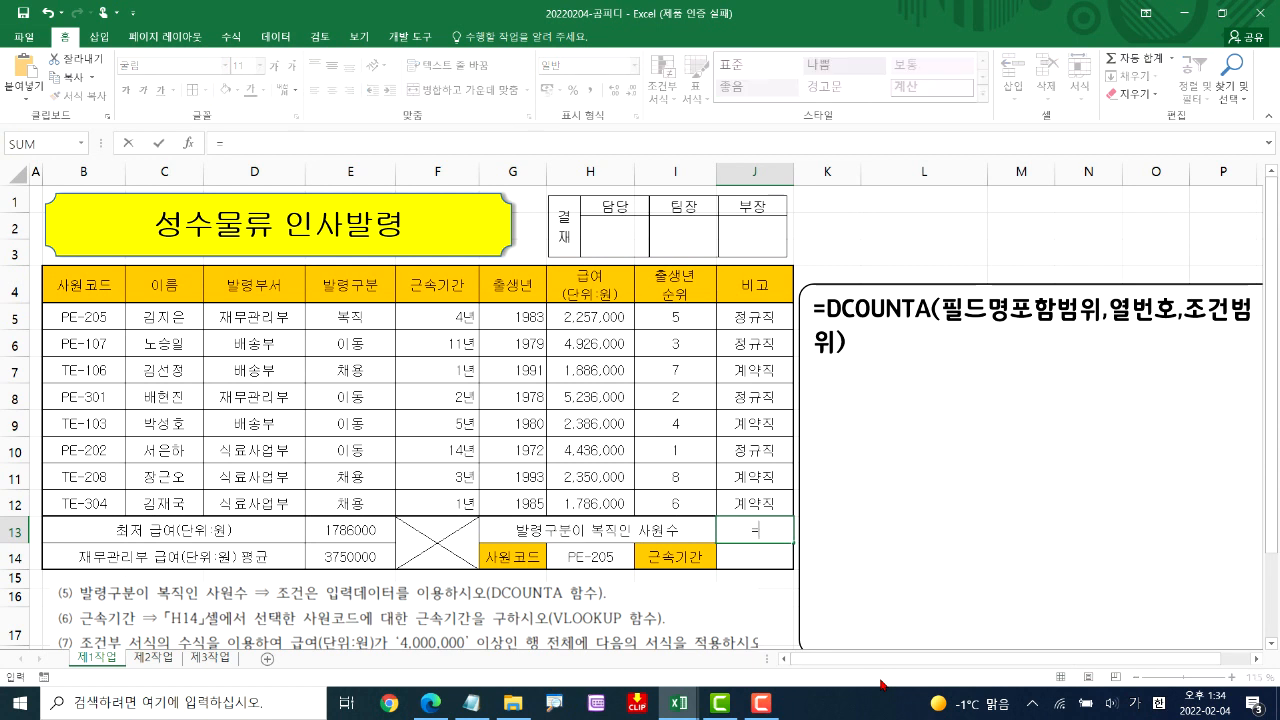
key("Hangul")
type("D")
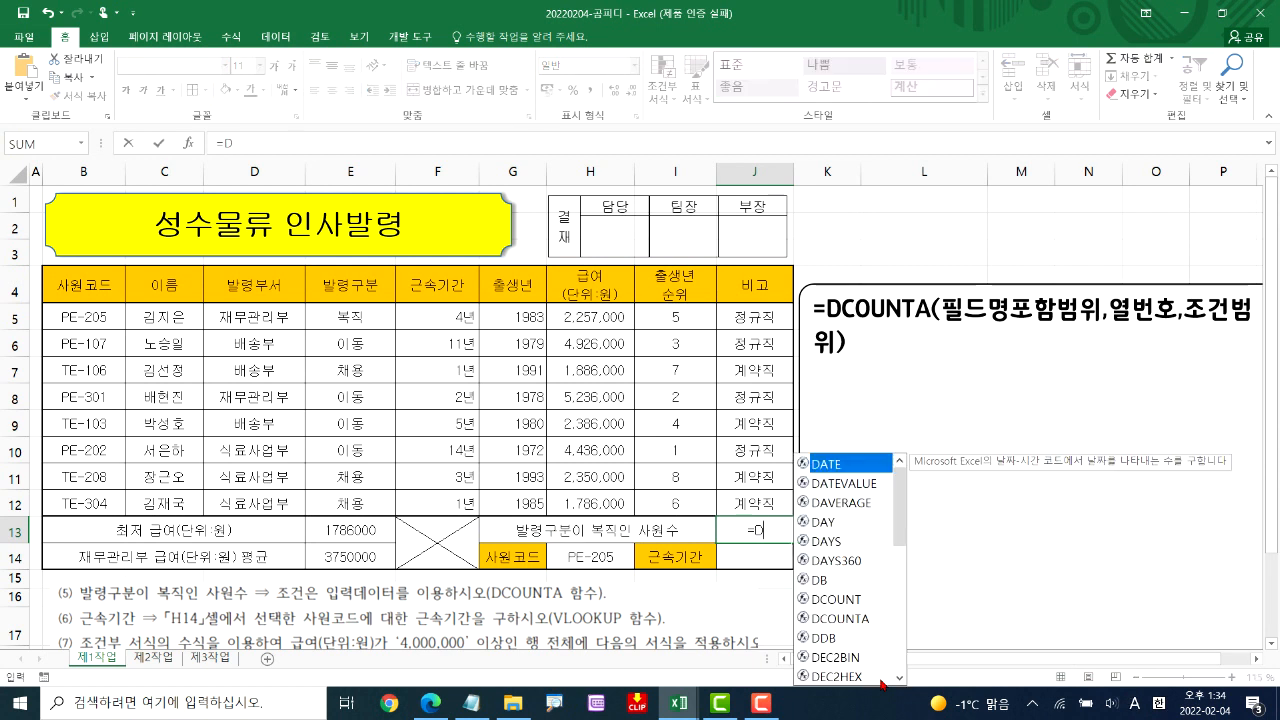
type("C")
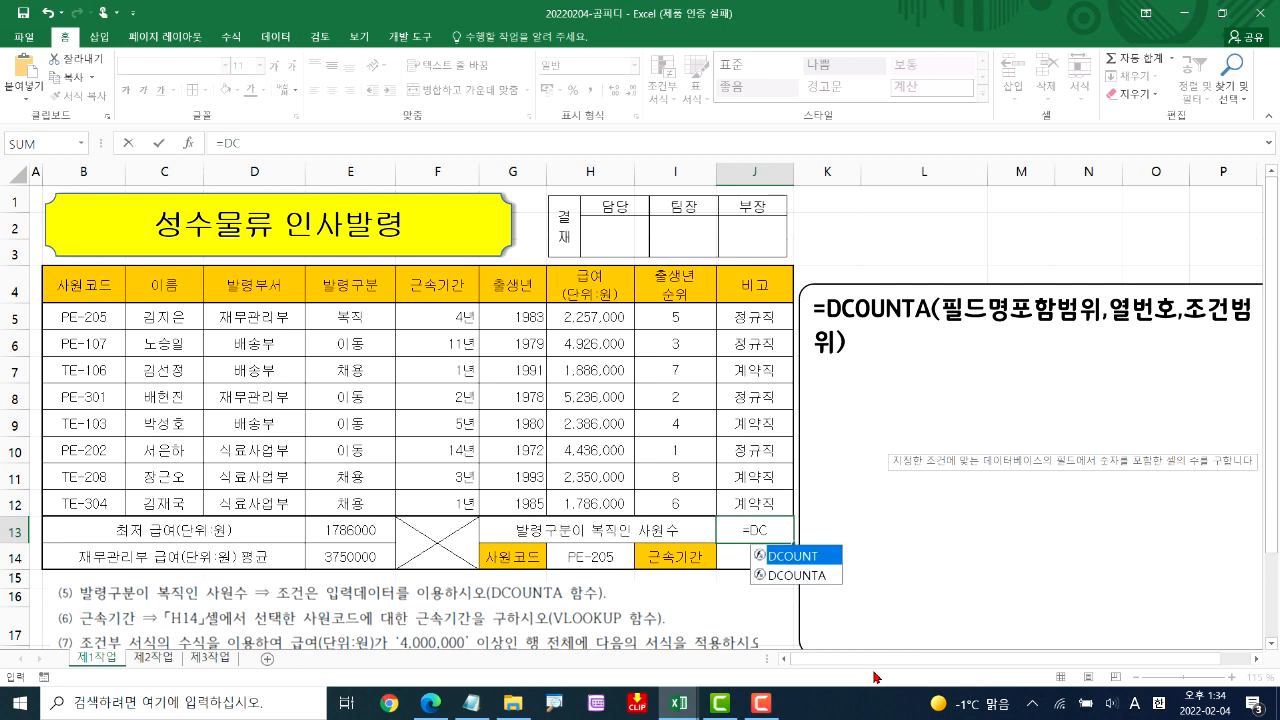
double_click(791, 576)
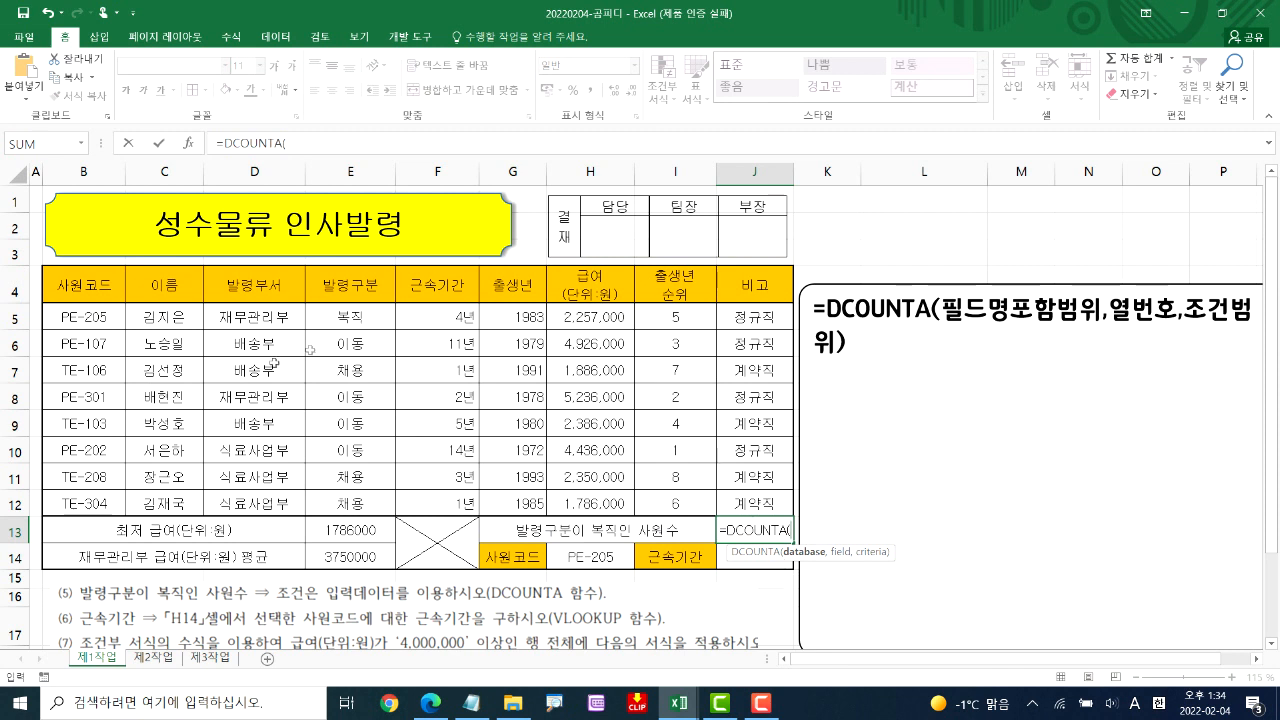
left_click(70, 283)
left_click_drag(70, 283, 566, 396)
left_click_drag(565, 441, 555, 499)
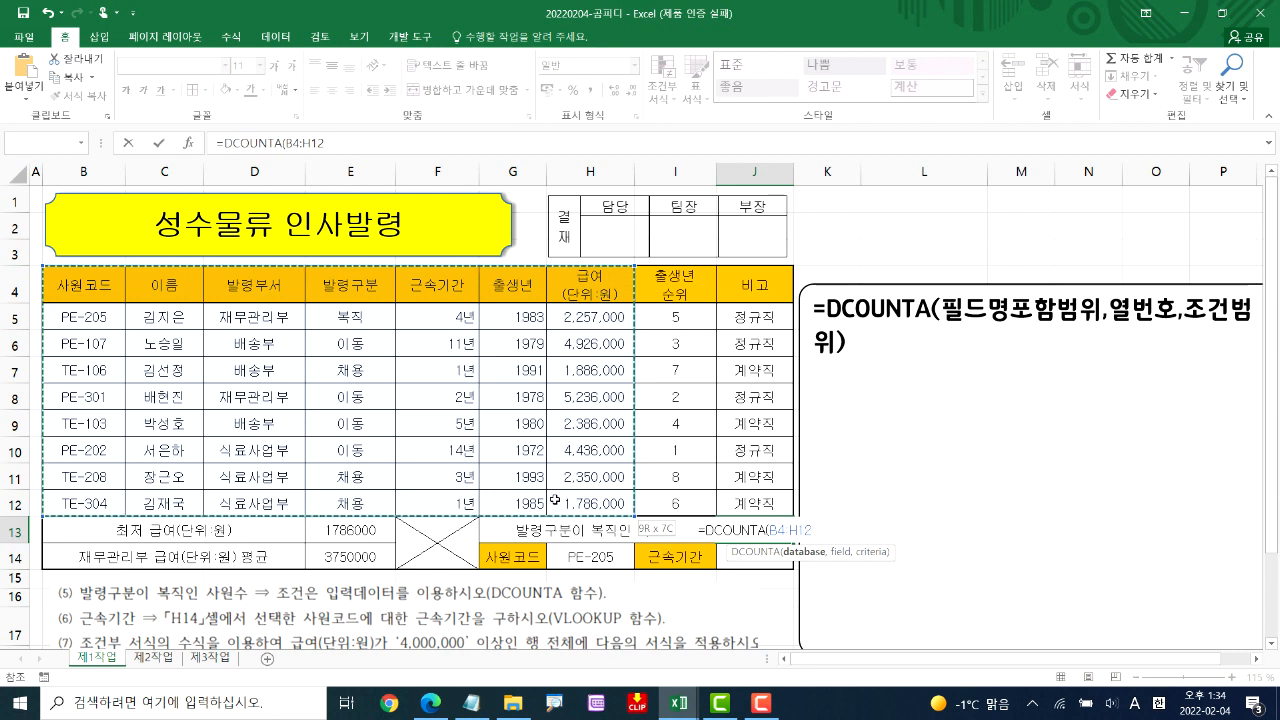
left_click_drag(555, 499, 555, 499)
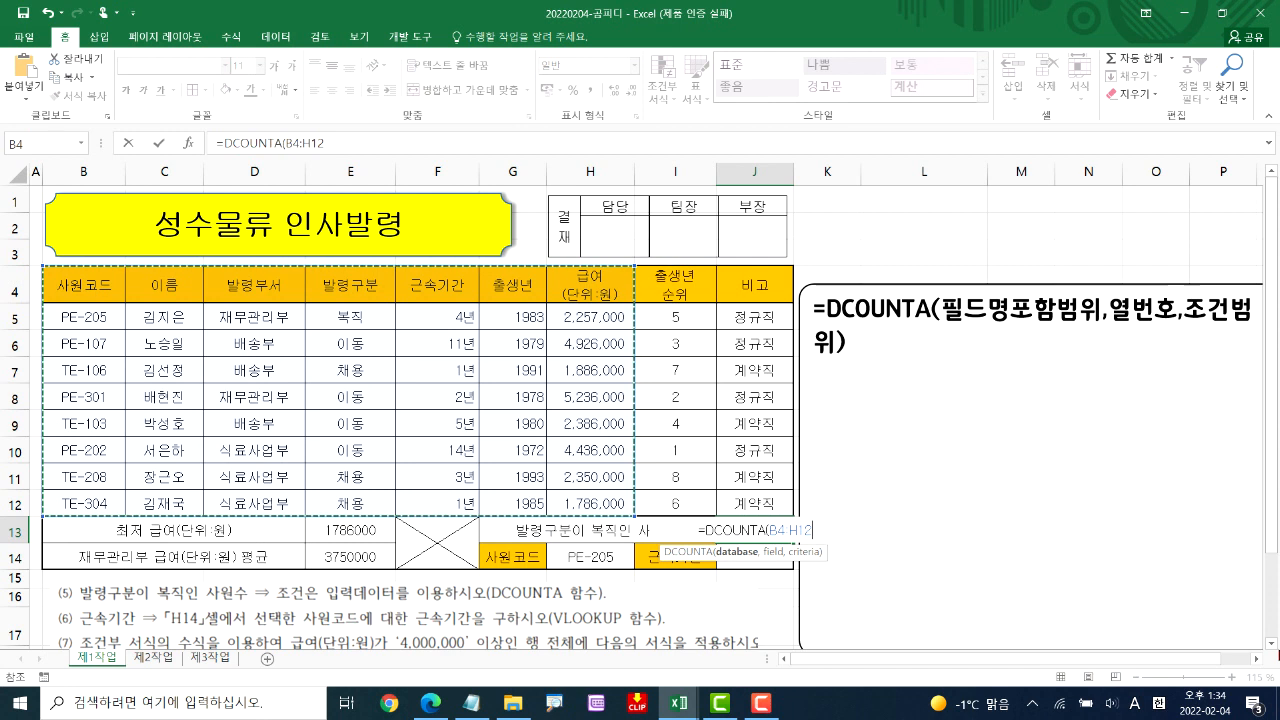
type(",")
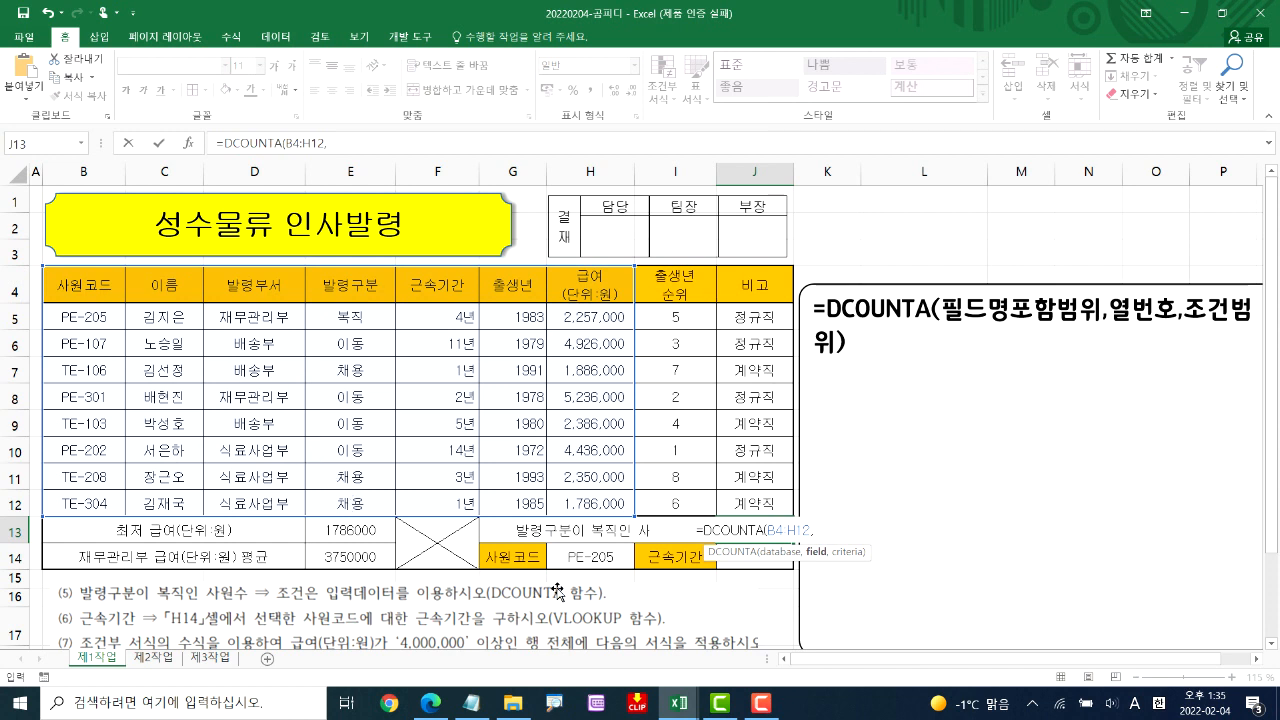
Enter 4 as the DCOUNTA column number, use the 발령구분 and 복직 cells E4:E5 as criteria, and complete the formula in J13
type("4")
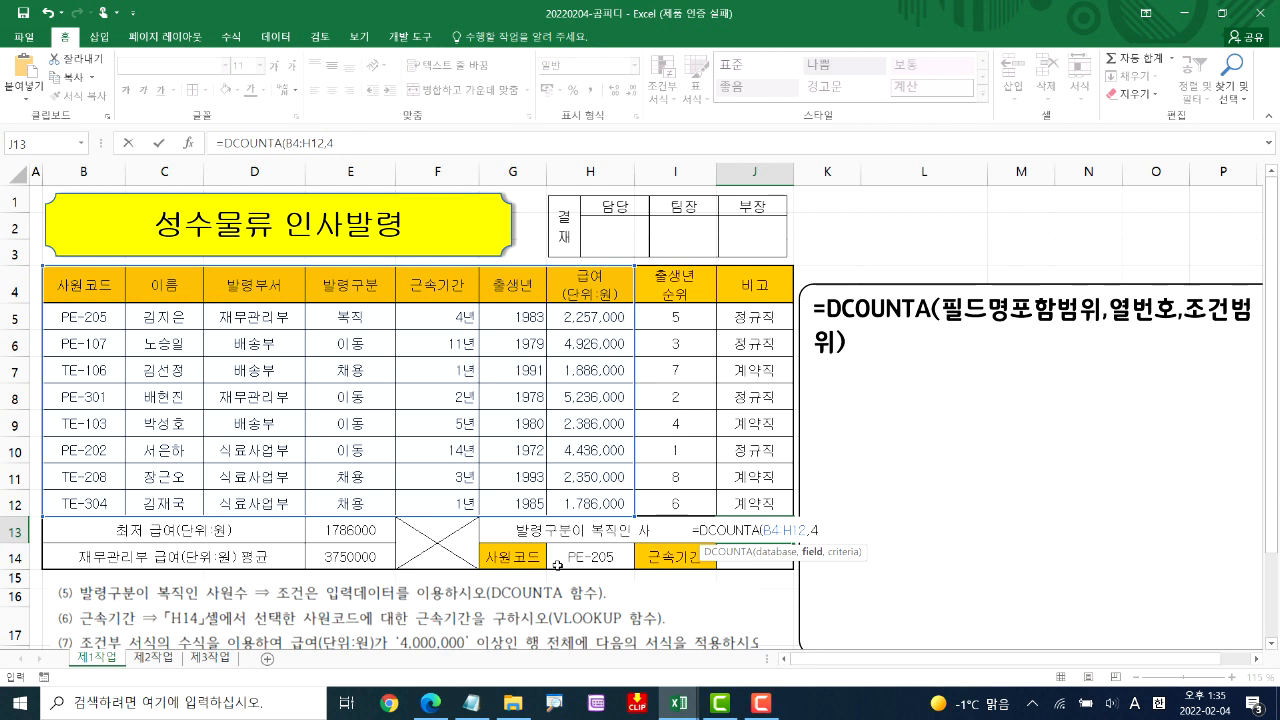
type(",")
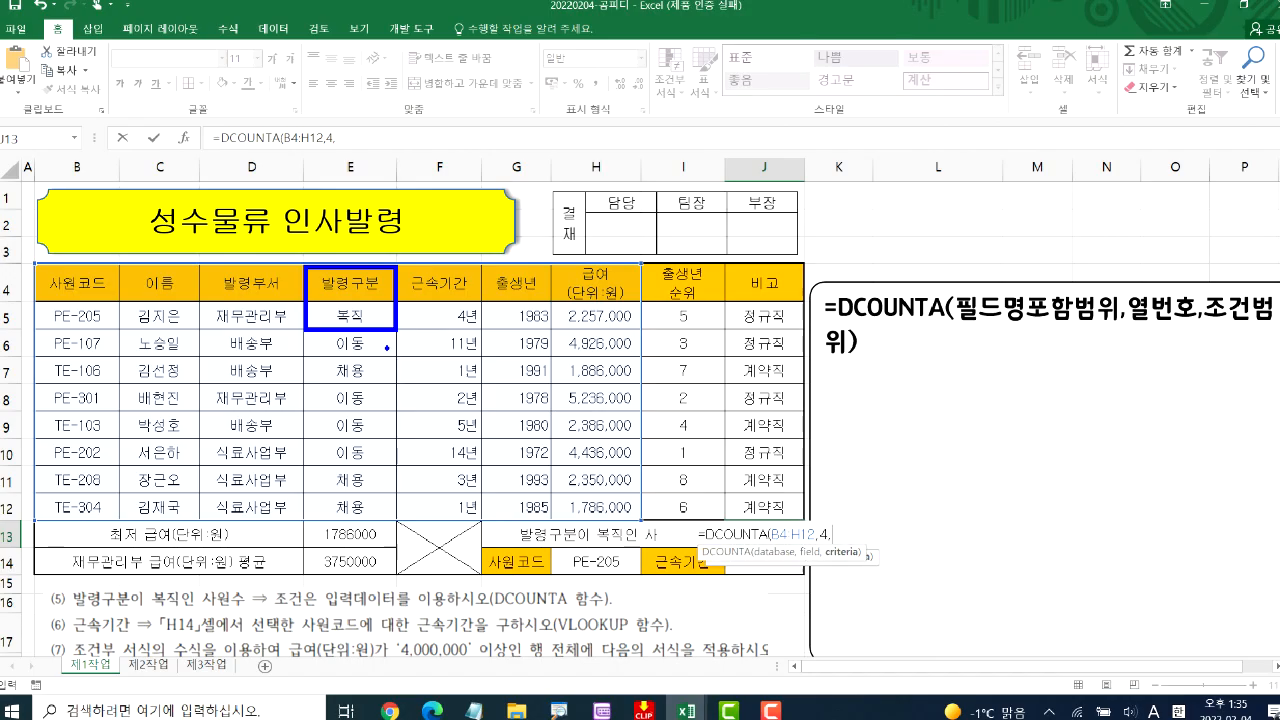
left_click(349, 283)
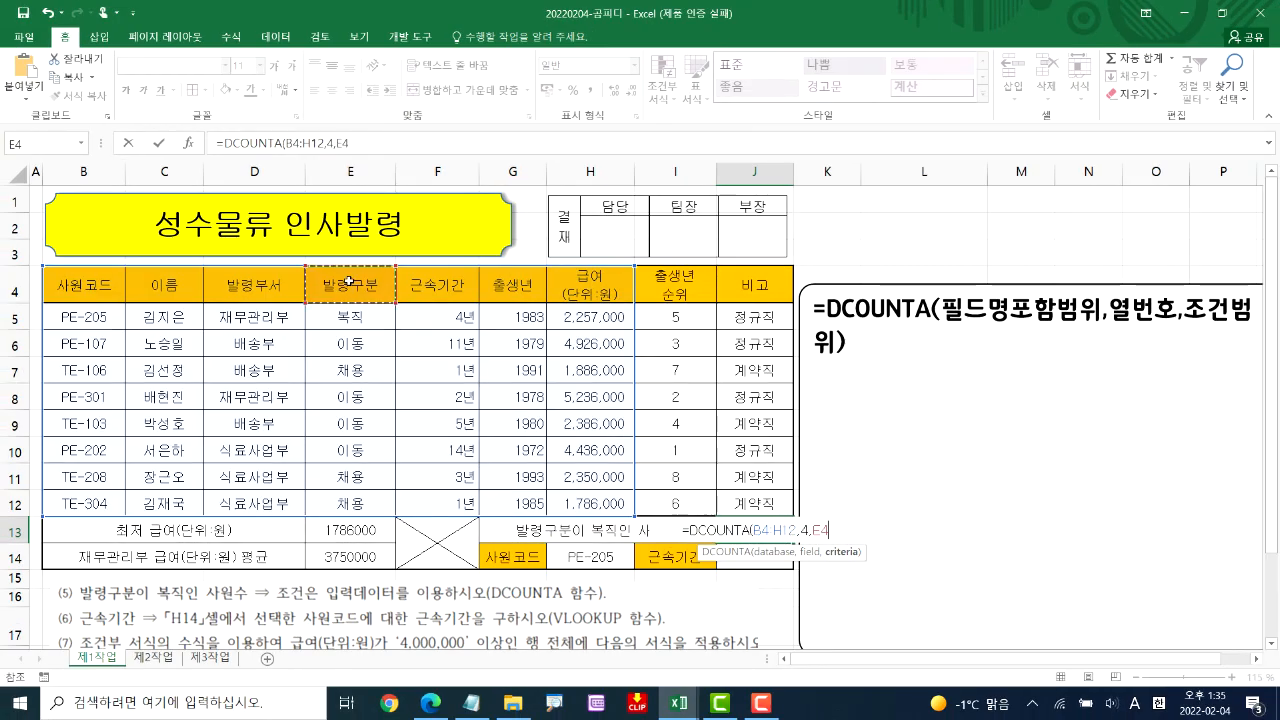
left_click_drag(349, 283, 342, 320)
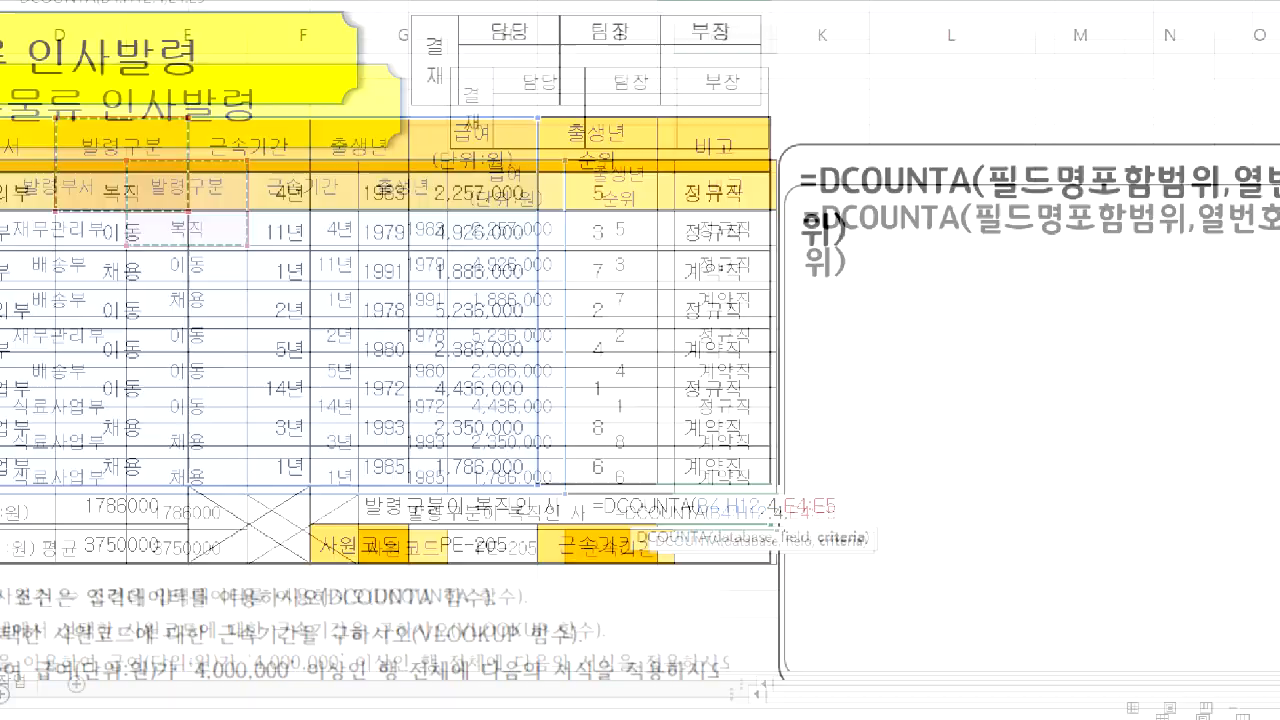
left_click_drag(510, 508, 753, 510)
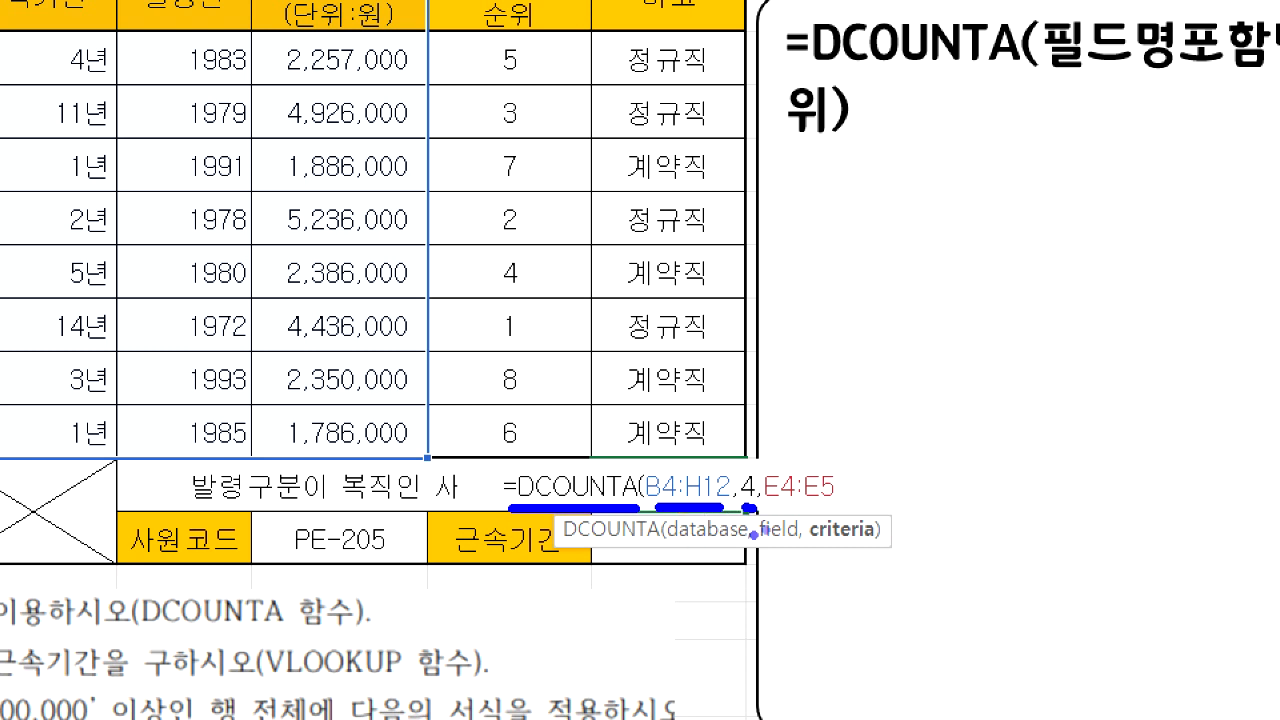
left_click_drag(790, 508, 872, 508)
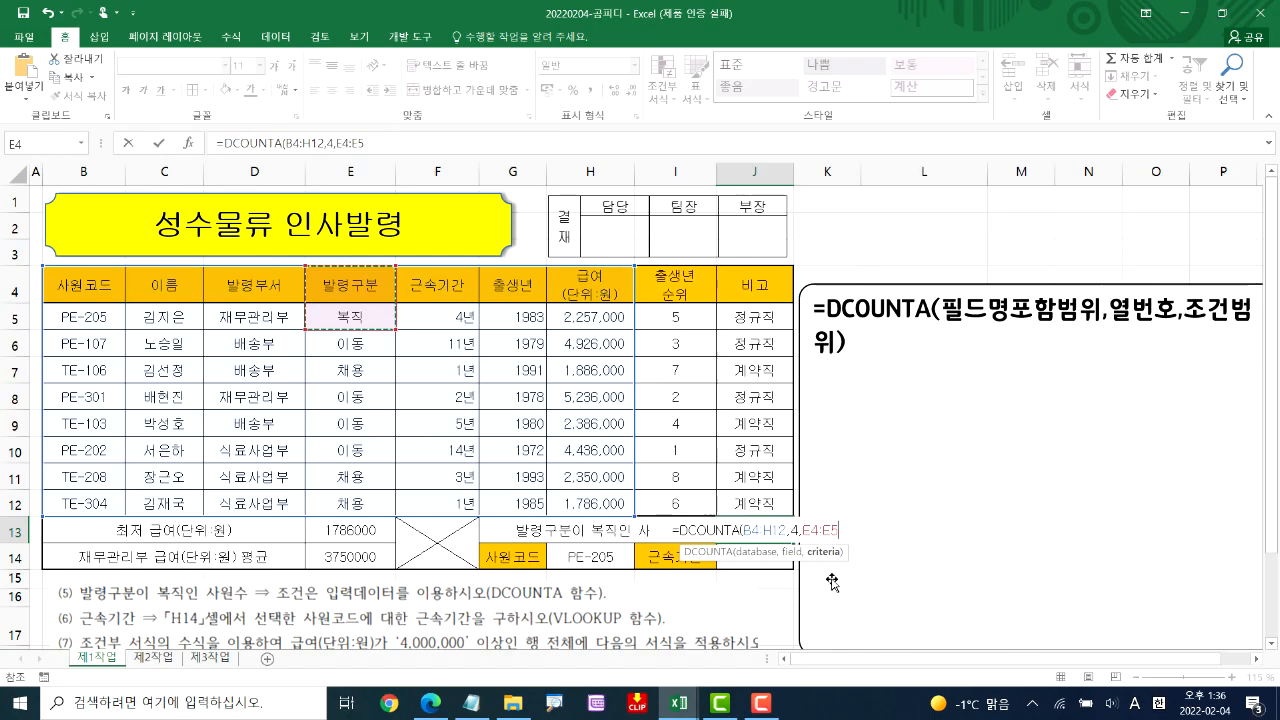
key("Return")
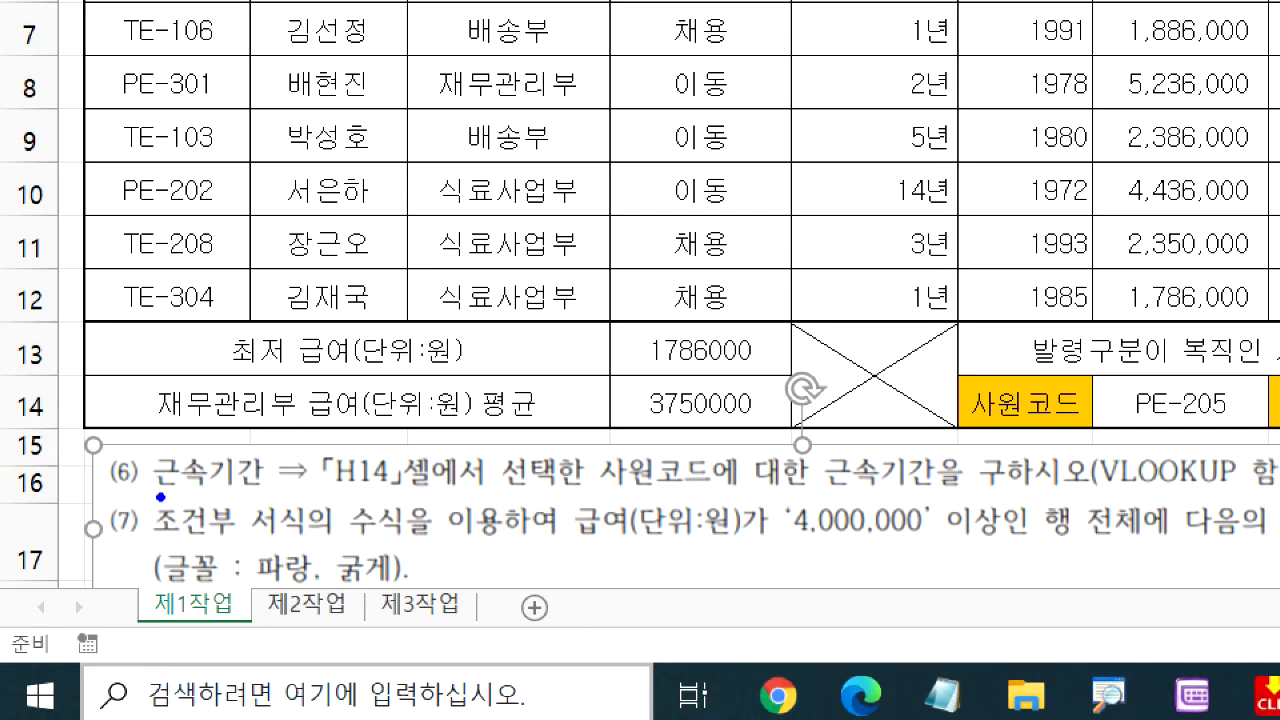
Compare instruction (6) with cells H14 and J14, tracing 사원코드 PE-205 to its 근속기간 in the table
left_click_drag(149, 497, 248, 497)
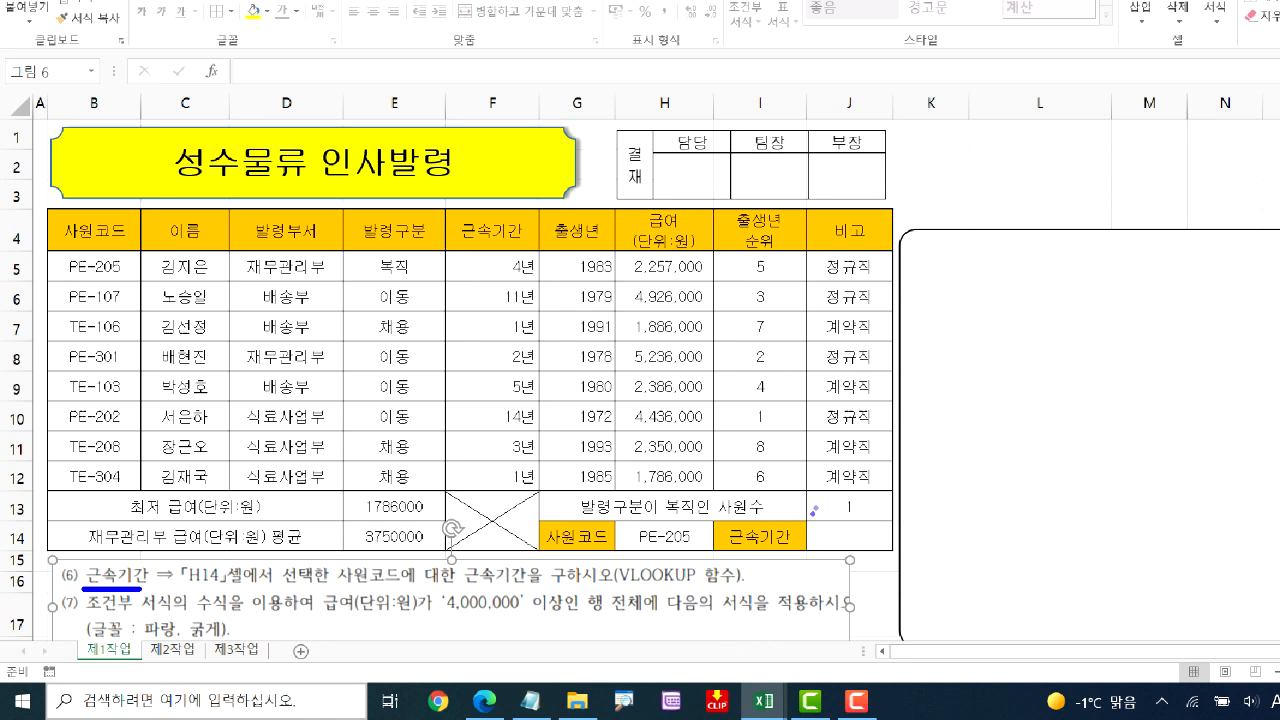
left_click_drag(798, 516, 900, 560)
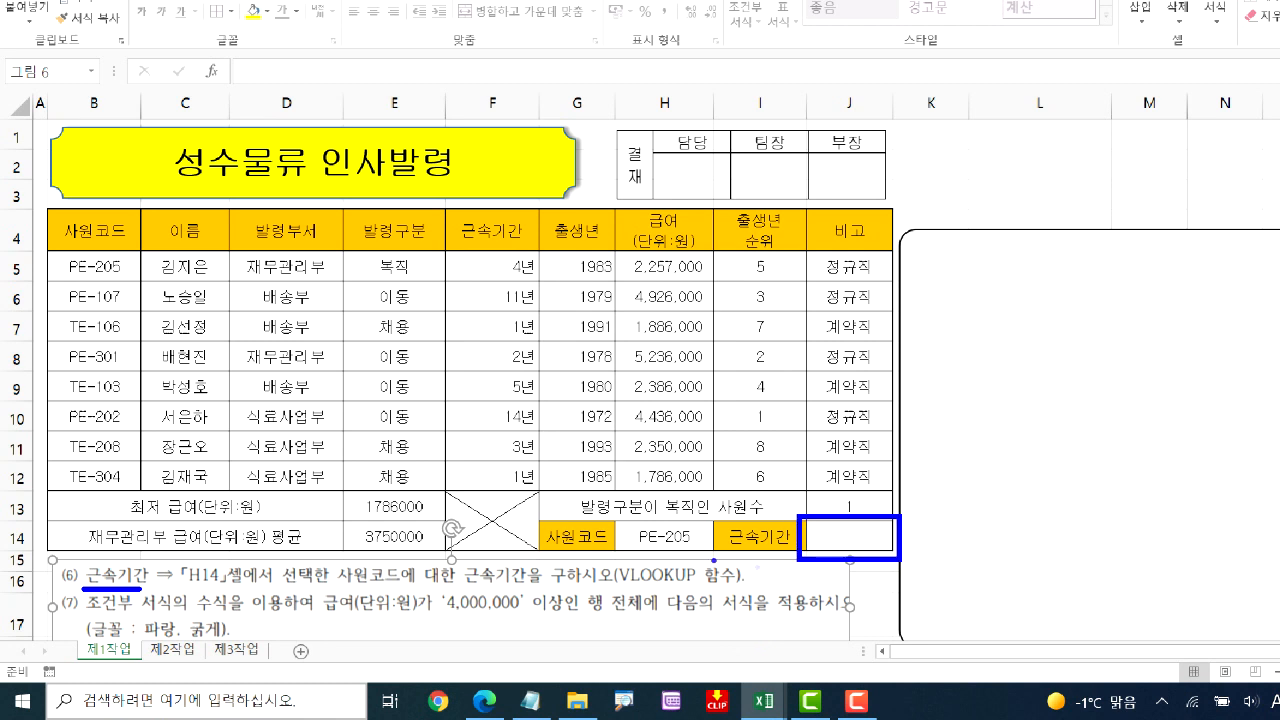
mouse_move(635, 550)
left_mouse_down()
mouse_move(682, 556)
mouse_move(700, 526)
mouse_move(636, 521)
mouse_move(632, 548)
mouse_move(681, 557)
left_mouse_up()
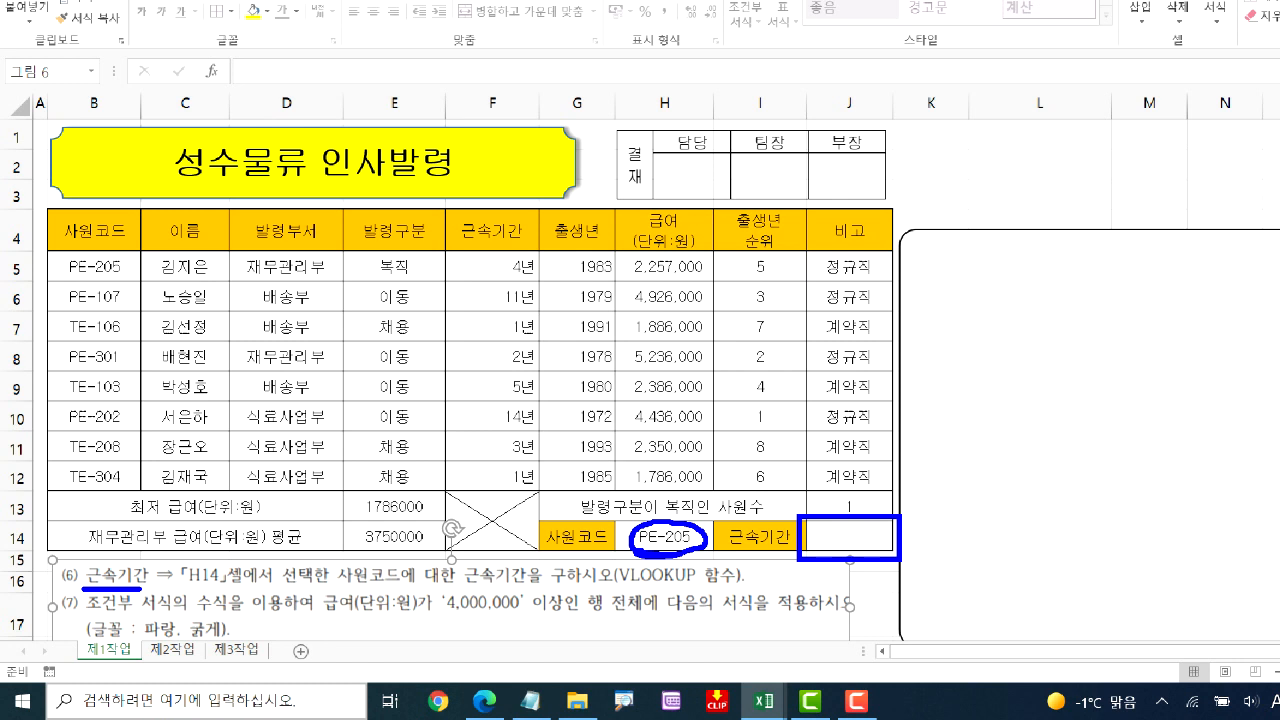
mouse_move(683, 523)
left_mouse_down()
mouse_move(814, 512)
mouse_move(818, 528)
left_mouse_up()
mouse_move(62, 272)
left_mouse_down()
mouse_move(150, 285)
mouse_move(60, 262)
left_mouse_up()
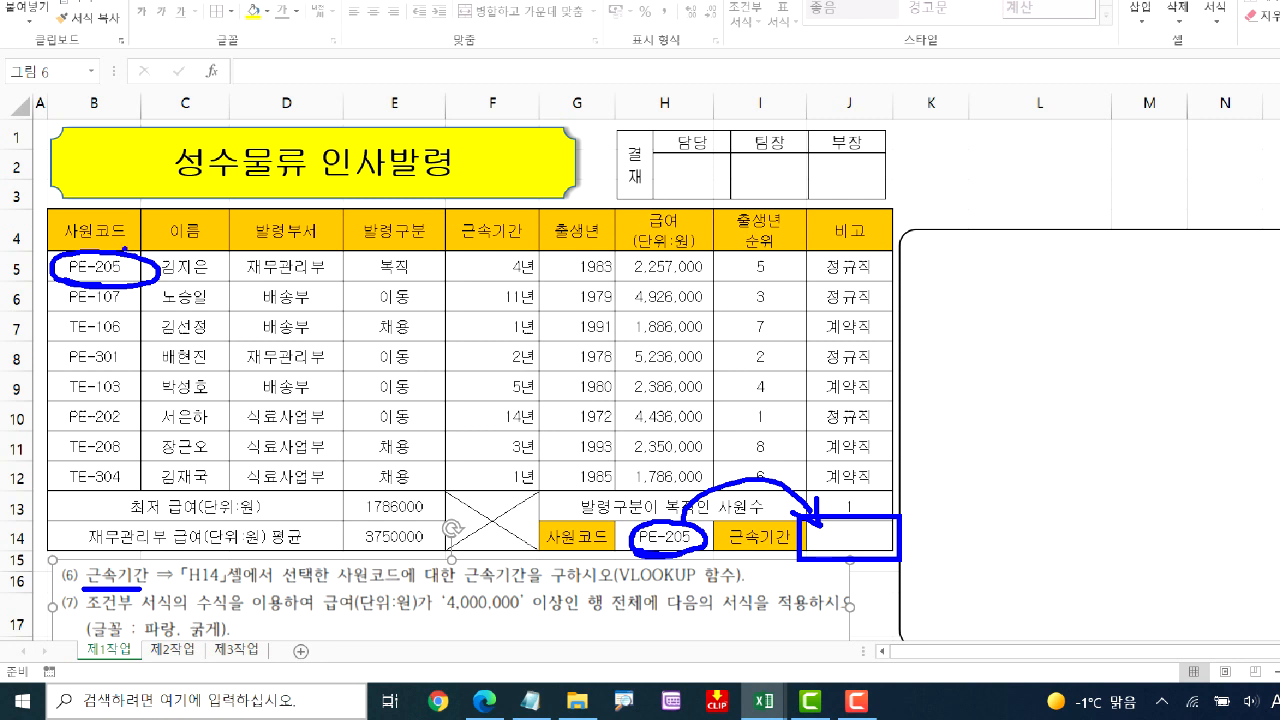
mouse_move(480, 276)
left_mouse_down()
mouse_move(508, 276)
mouse_move(478, 282)
left_mouse_up()
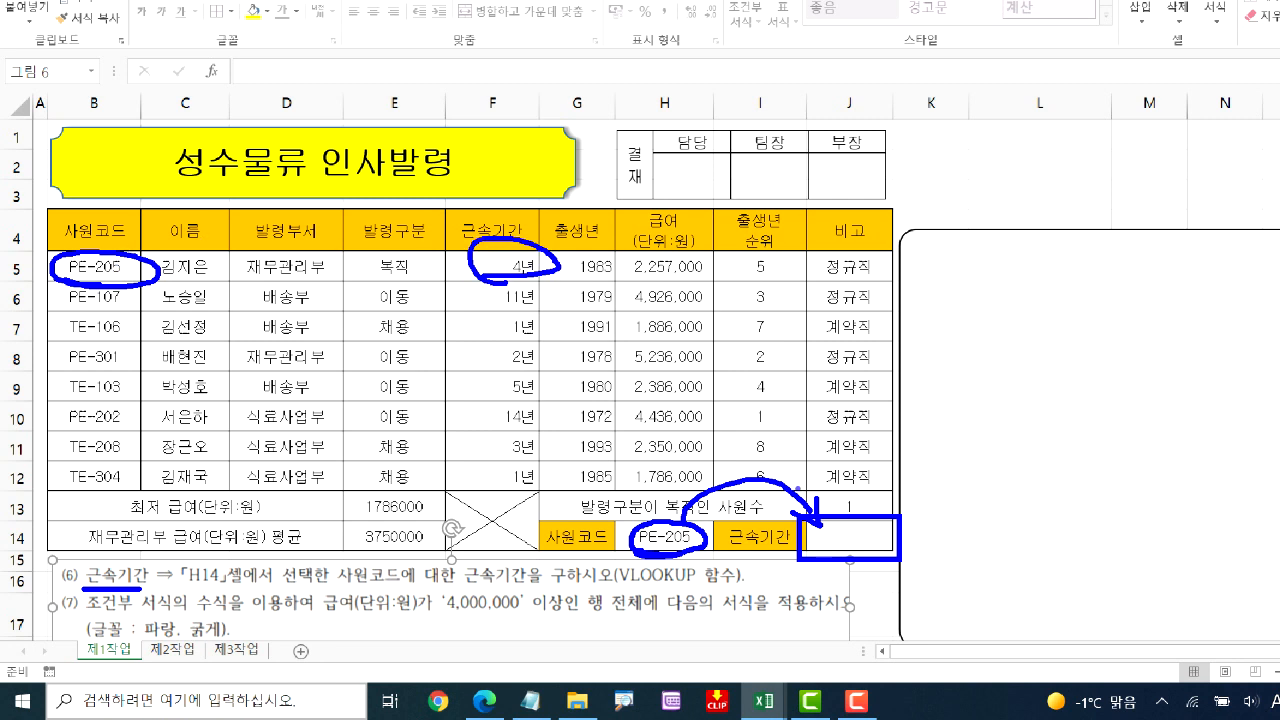
left_click_drag(842, 542, 867, 522)
Examine how the 사원코드 column relates to the columns following it, up to 근속기간
mouse_move(46, 206)
left_mouse_down()
mouse_move(157, 495)
mouse_move(144, 496)
left_mouse_up()
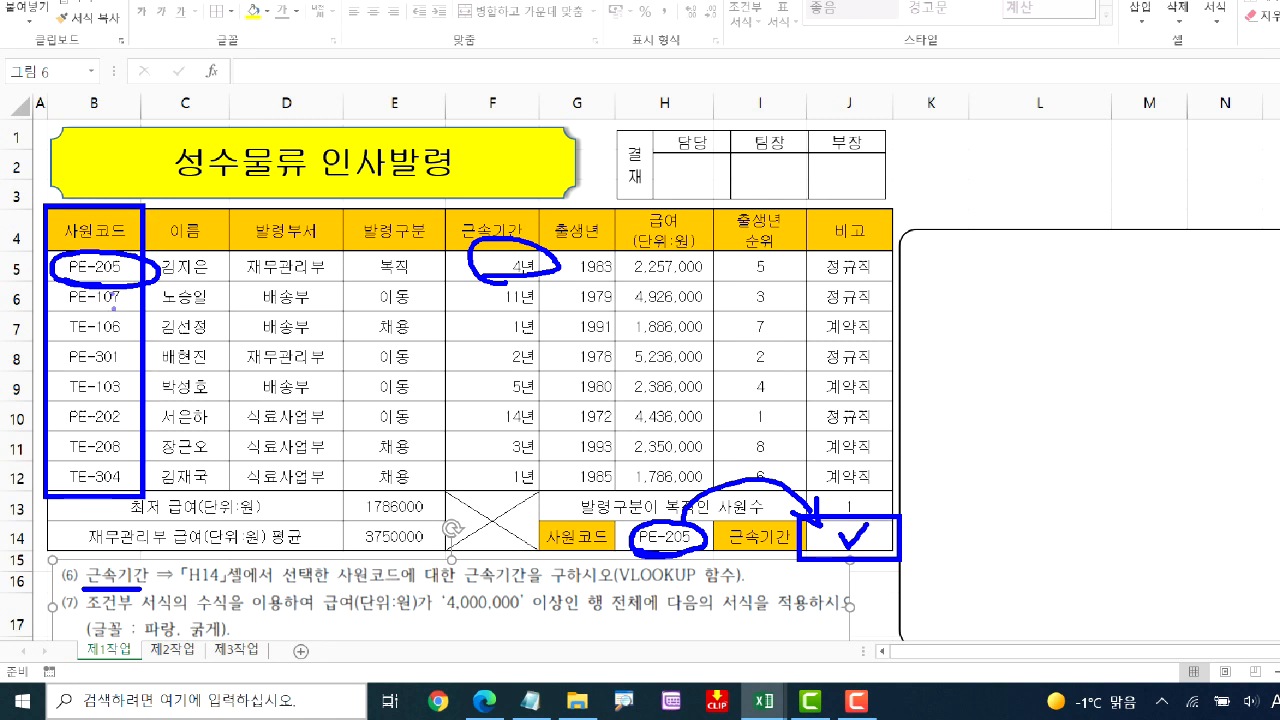
mouse_move(96, 221)
left_mouse_down()
mouse_move(123, 190)
mouse_move(203, 239)
mouse_move(177, 241)
mouse_move(212, 219)
mouse_move(115, 168)
mouse_move(326, 212)
mouse_move(350, 184)
left_mouse_up()
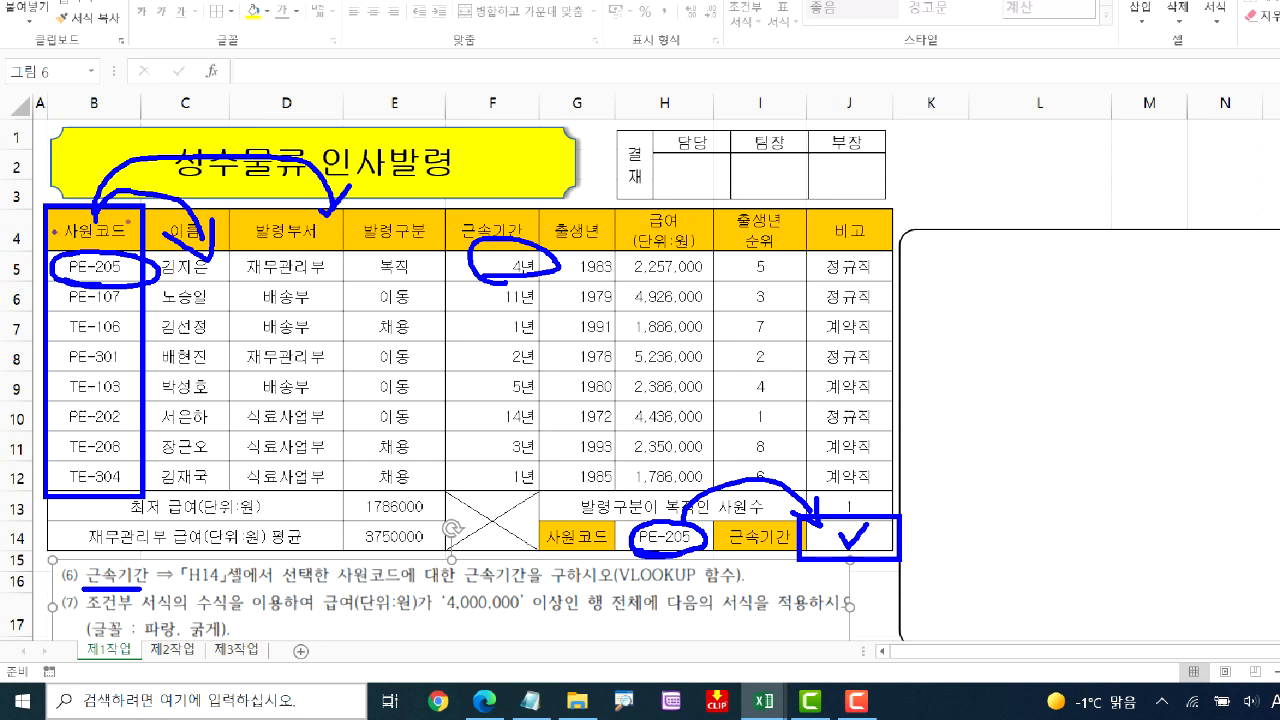
mouse_move(78, 229)
left_mouse_down()
mouse_move(378, 214)
mouse_move(388, 228)
left_mouse_up()
mouse_move(368, 220)
left_mouse_down()
mouse_move(386, 236)
mouse_move(402, 212)
left_mouse_up()
mouse_move(56, 232)
left_mouse_down()
mouse_move(340, 118)
mouse_move(447, 224)
left_mouse_up()
left_click_drag(447, 224, 455, 190)
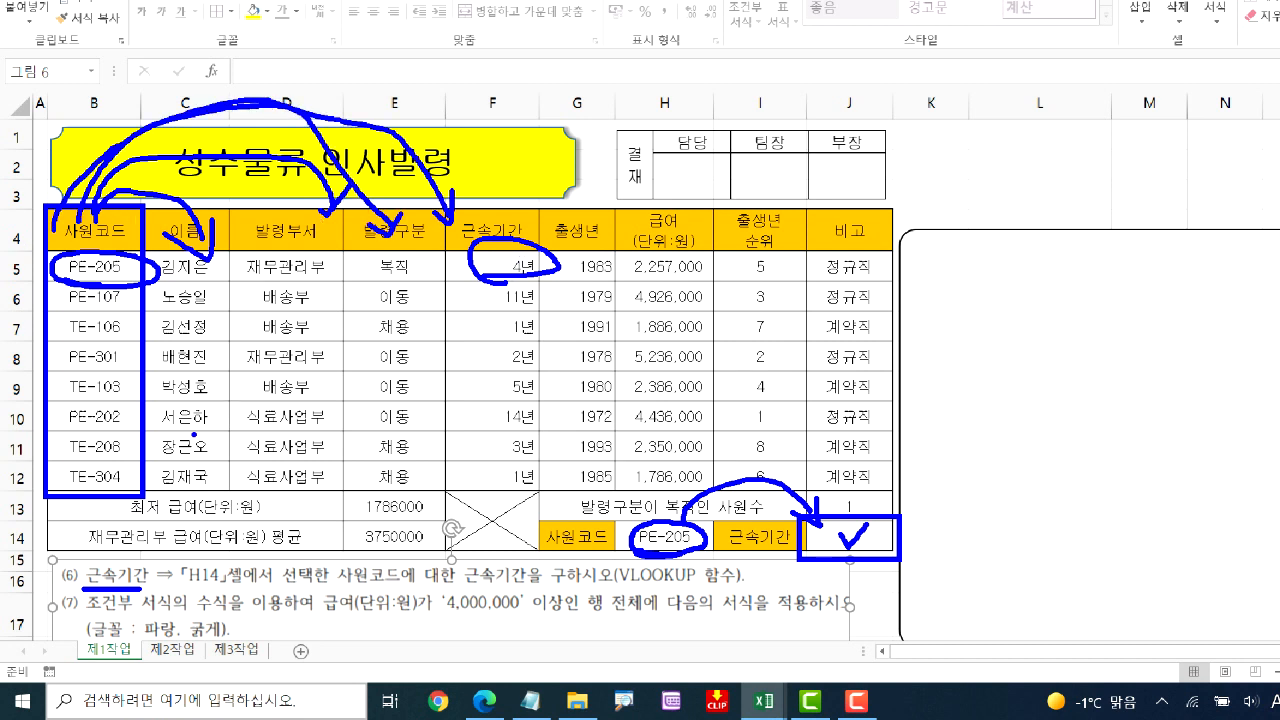
key("Escape")
Begin the syntax note "=VLOOKUP(기준값,기준값부터범위," in the rounded shape beside the table
left_click(862, 379)
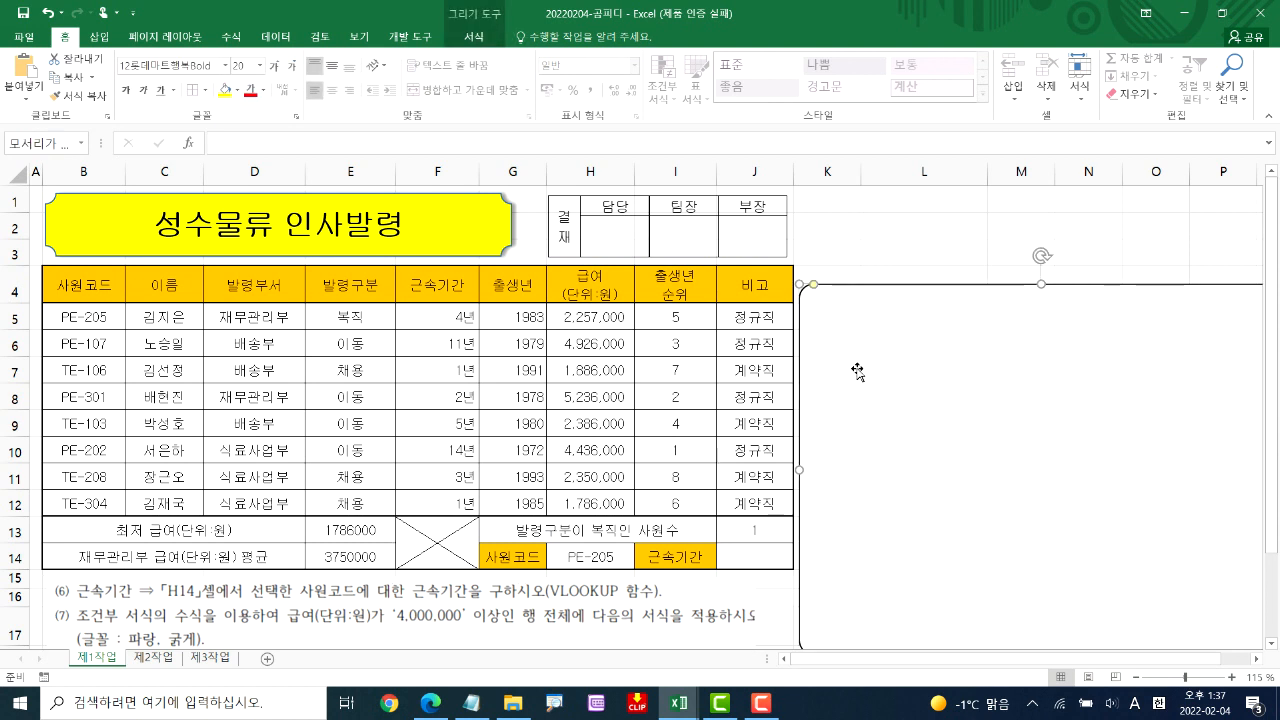
type("=VL")
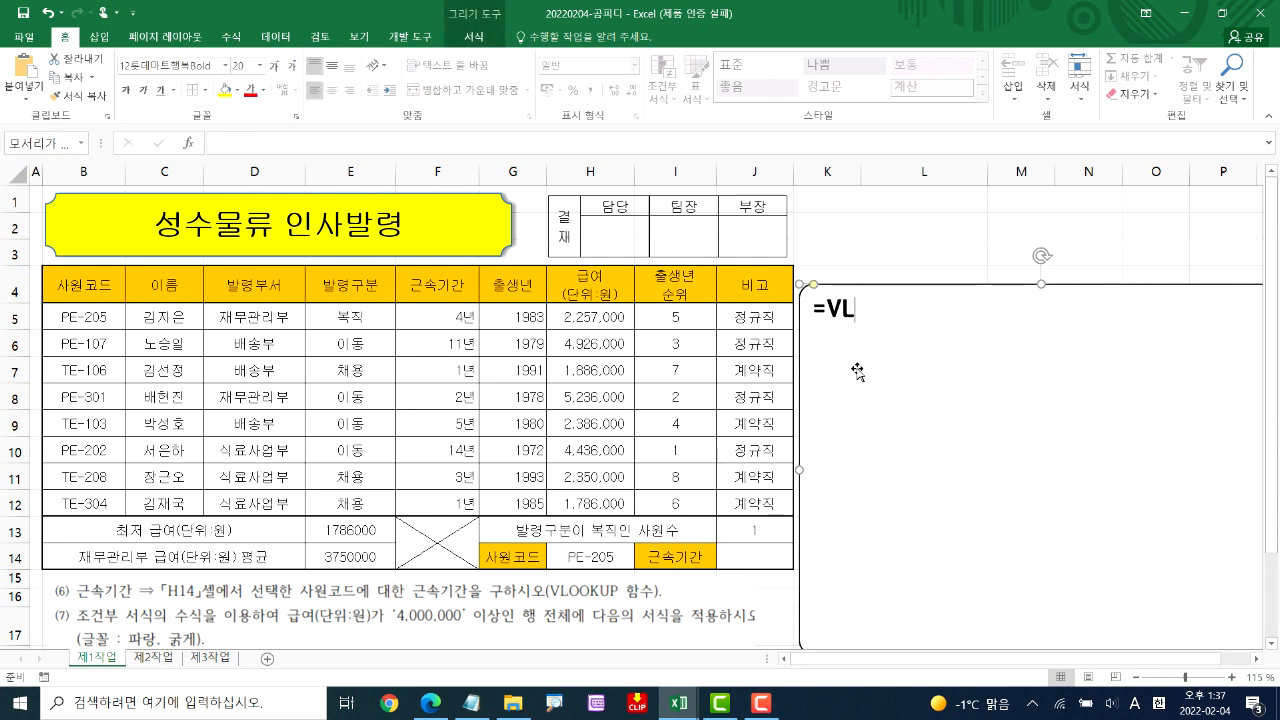
type("OOKUP")
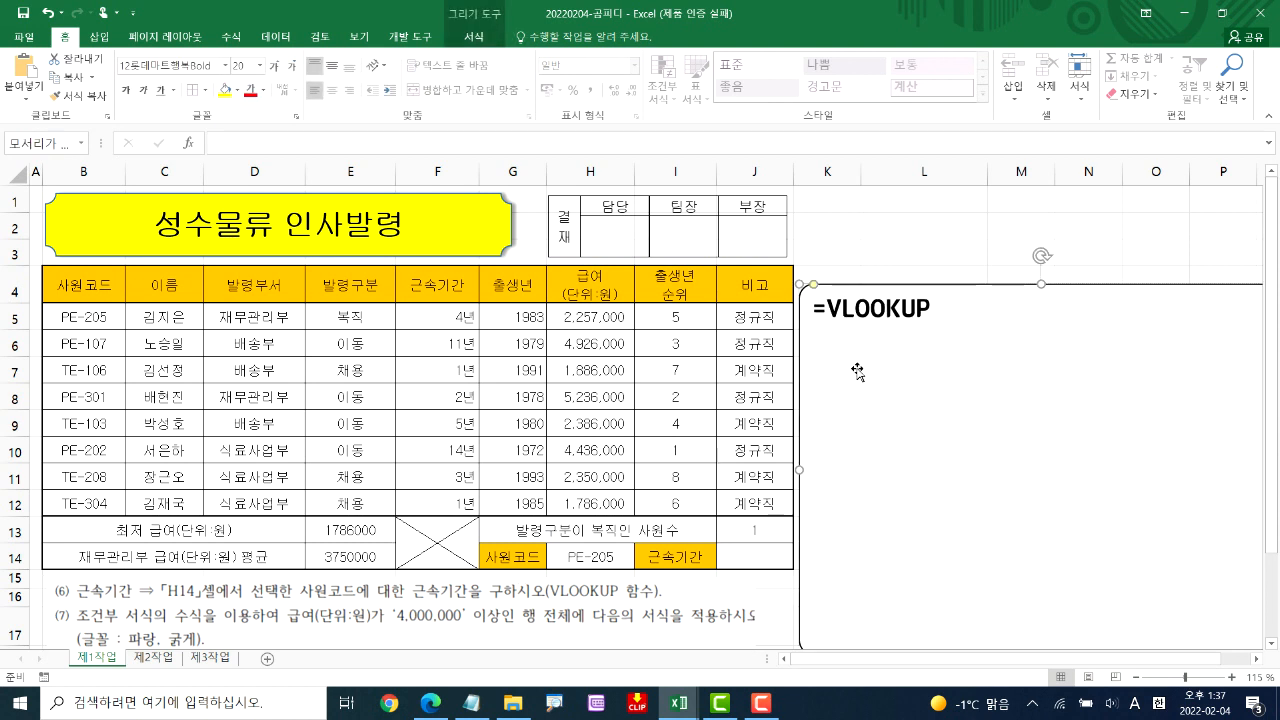
type("(기준값")
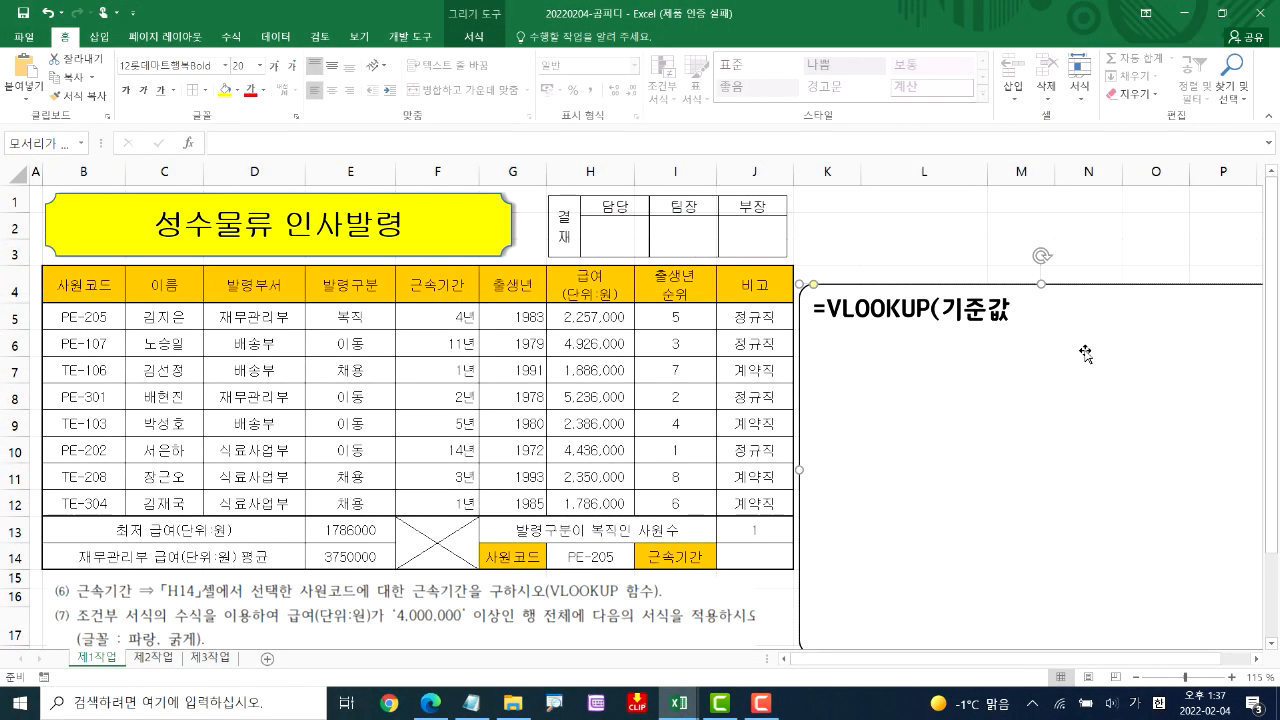
type(",")
type("기준값")
type("부터범위")
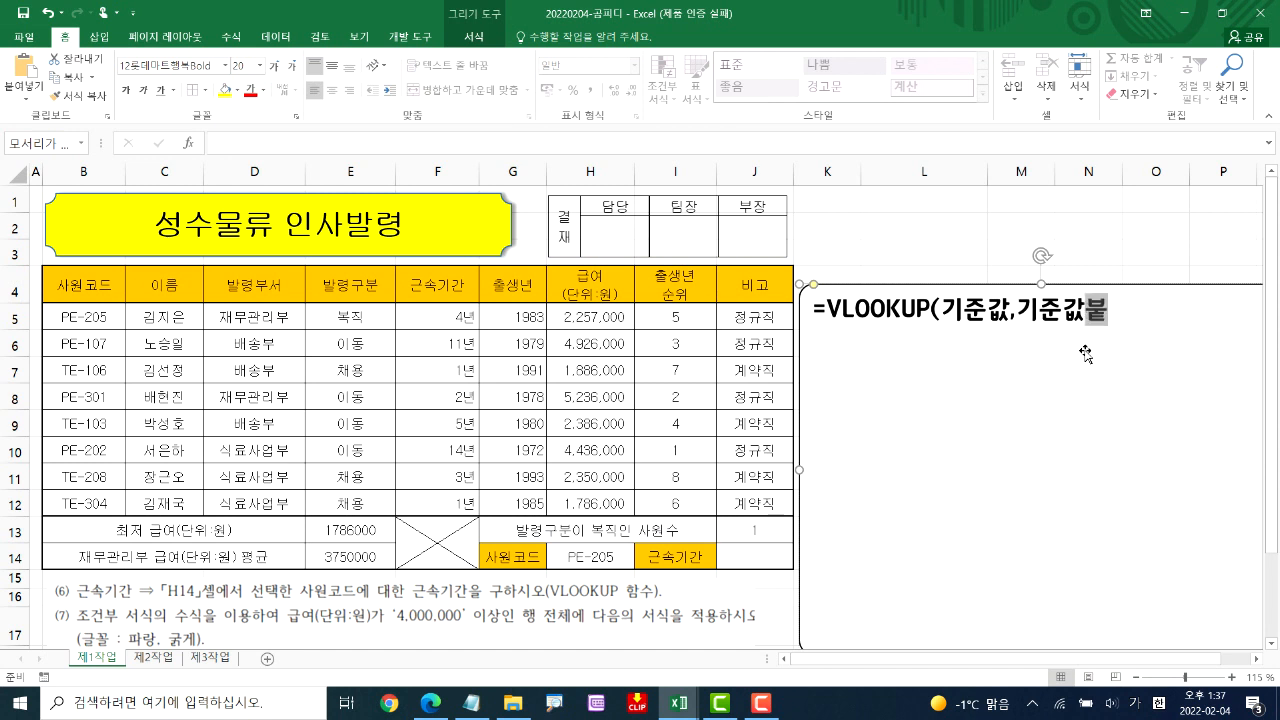
type(",")
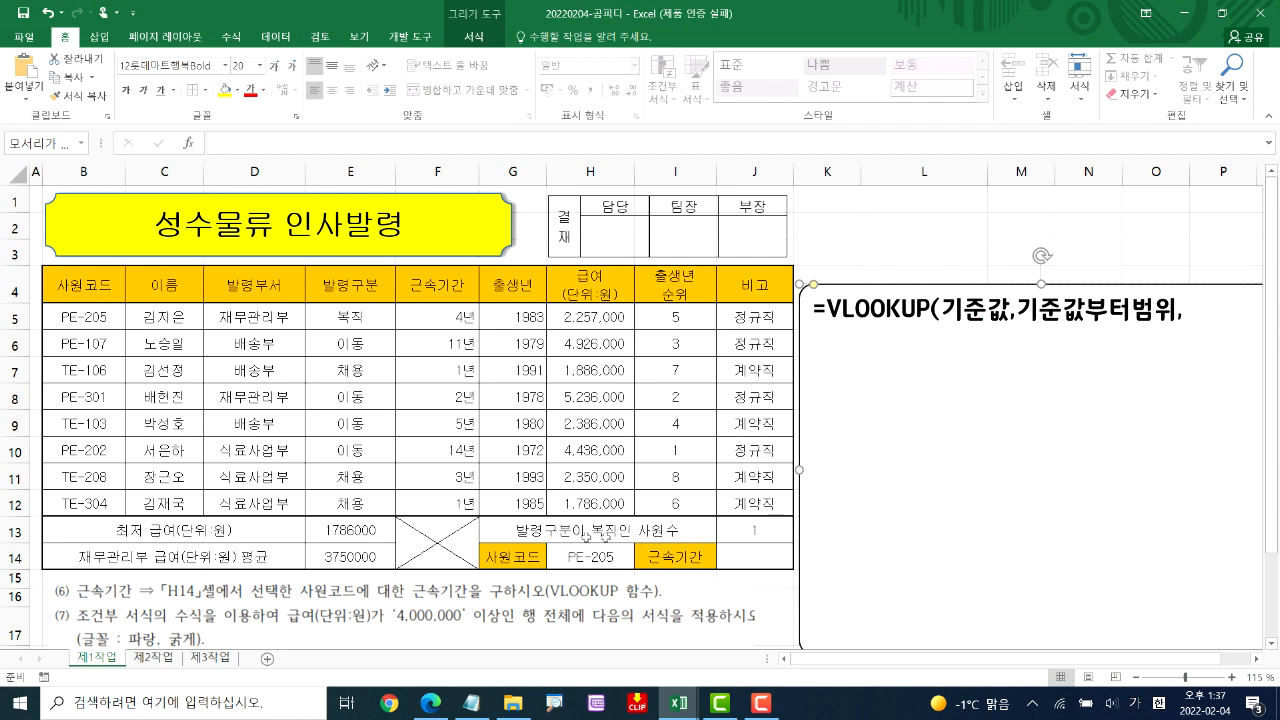
Examine which table column the lookup range has to start from, comparing 사원코드 with 이름
key("ctrl+1")
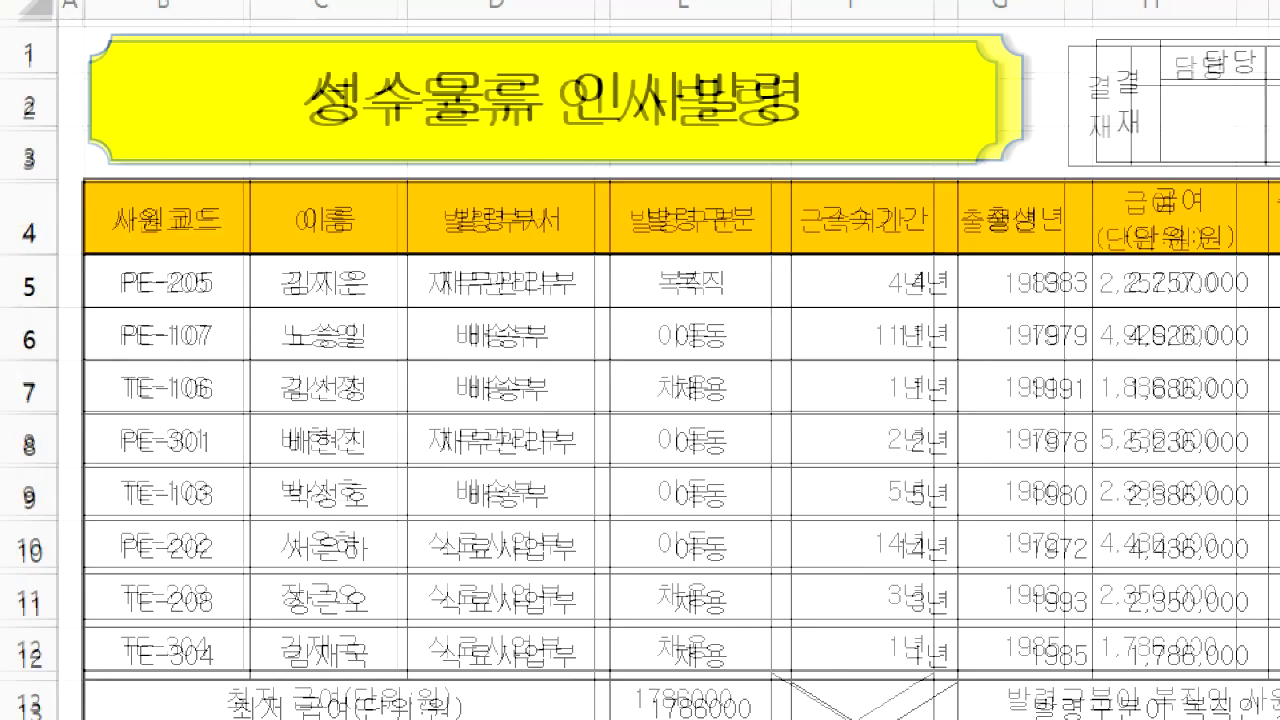
mouse_move(110, 182)
left_mouse_down()
mouse_move(86, 264)
mouse_move(235, 330)
mouse_move(112, 205)
mouse_move(97, 157)
mouse_move(193, 157)
left_mouse_up()
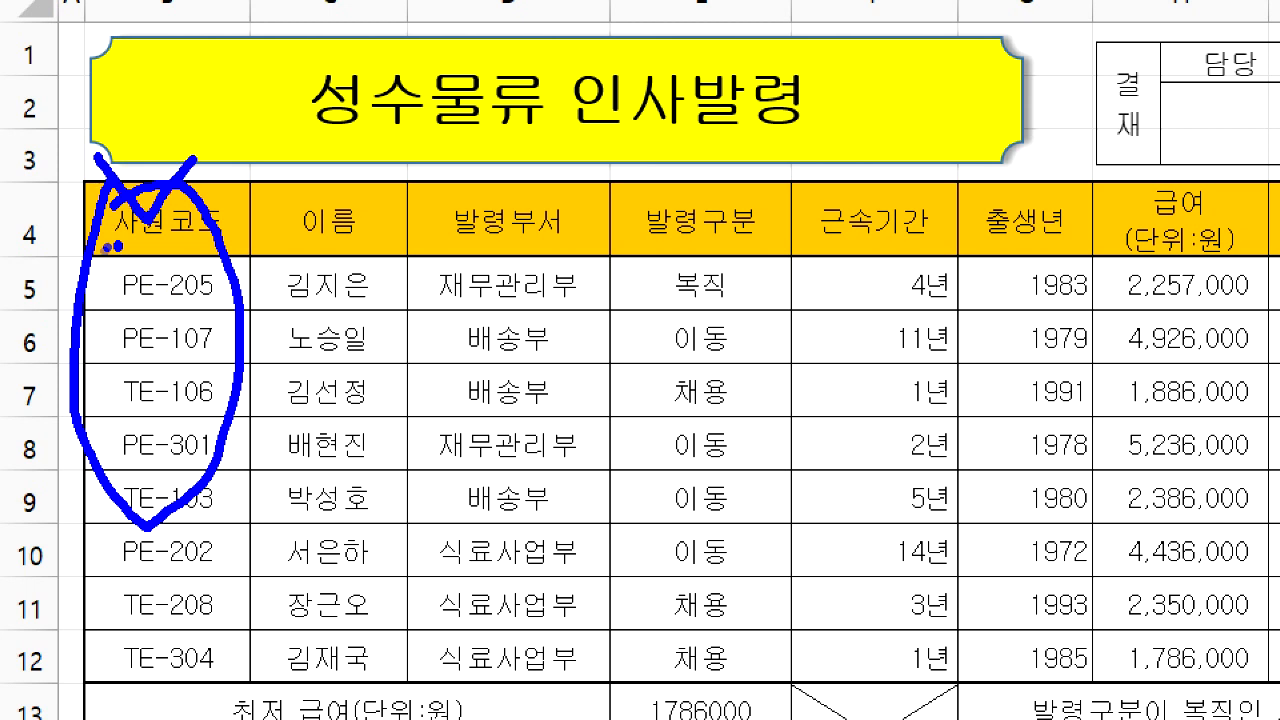
mouse_move(67, 256)
left_mouse_down()
mouse_move(152, 258)
mouse_move(118, 266)
mouse_move(72, 330)
left_mouse_up()
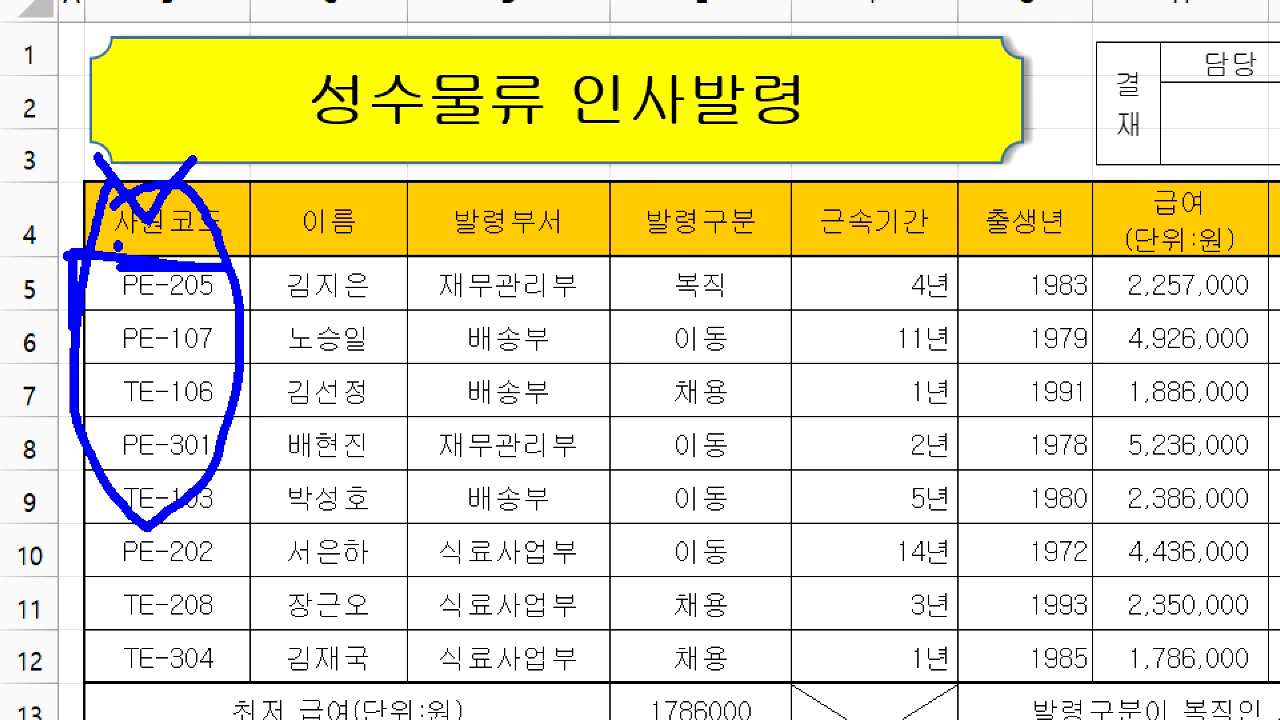
left_click_drag(100, 262, 228, 352)
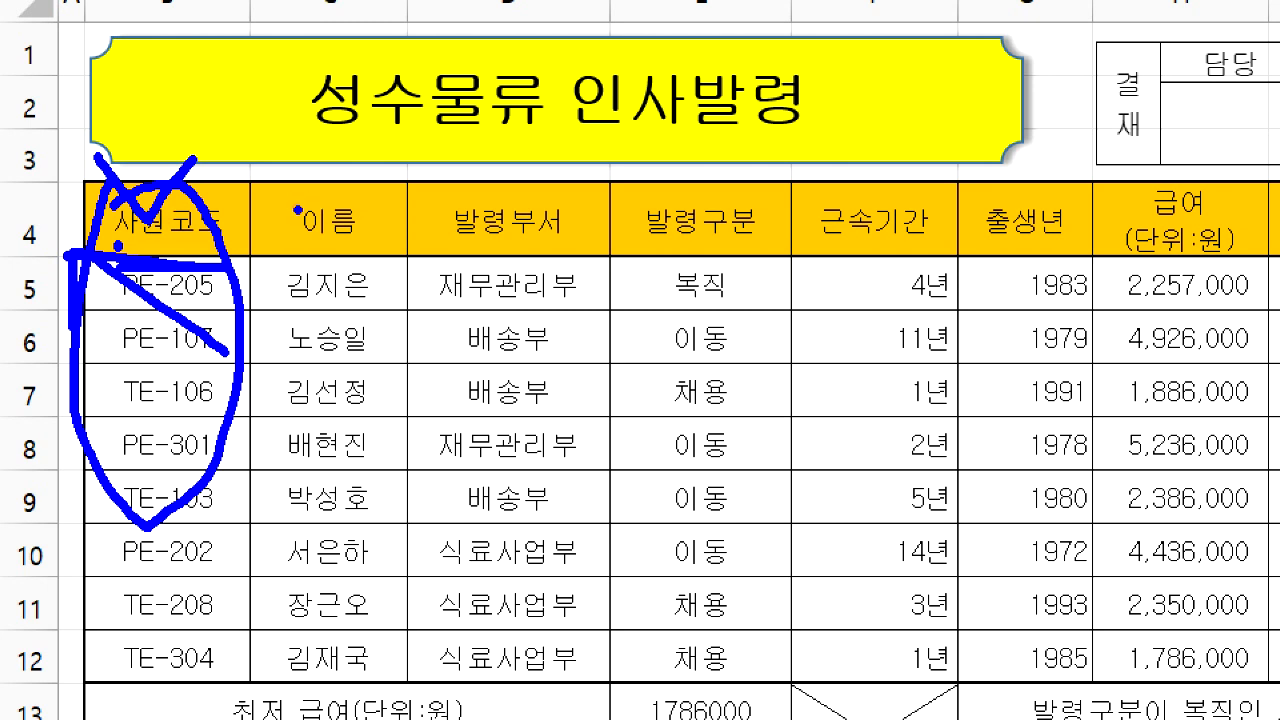
mouse_move(295, 198)
left_mouse_down()
mouse_move(325, 266)
mouse_move(283, 195)
left_mouse_up()
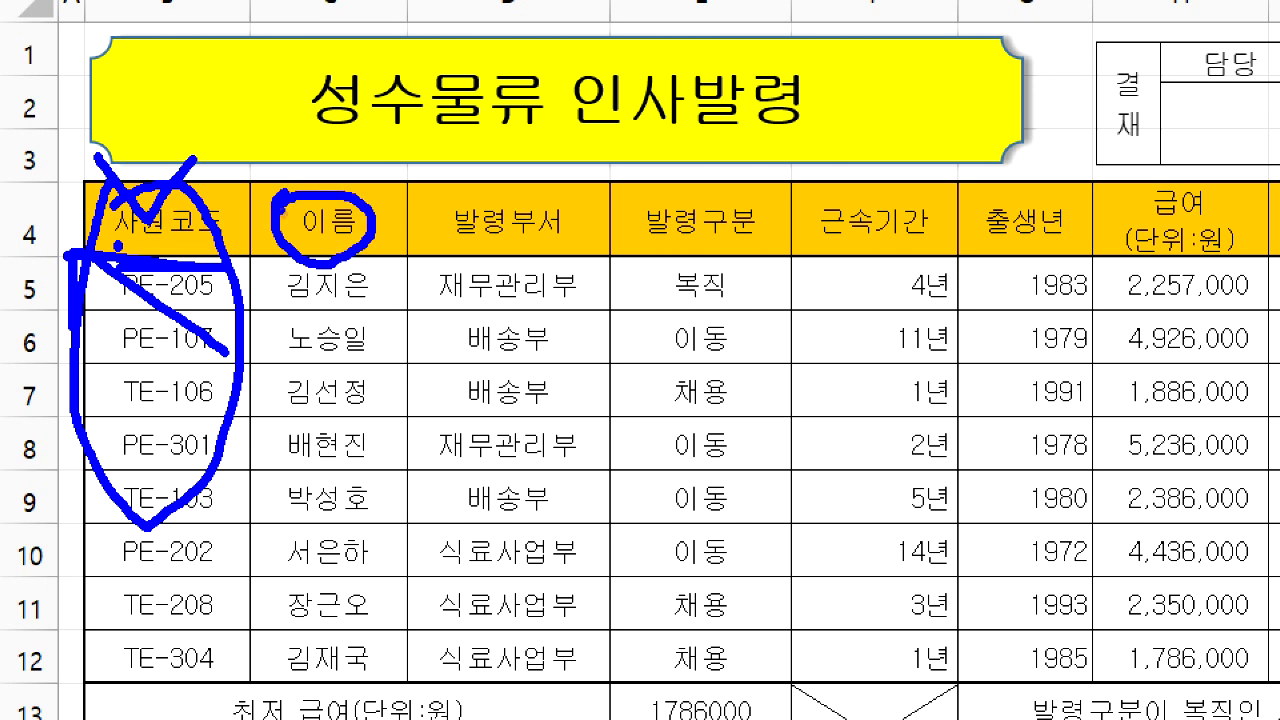
left_click_drag(266, 262, 812, 648)
mouse_move(780, 575)
left_mouse_down()
mouse_move(790, 592)
mouse_move(736, 668)
left_mouse_up()
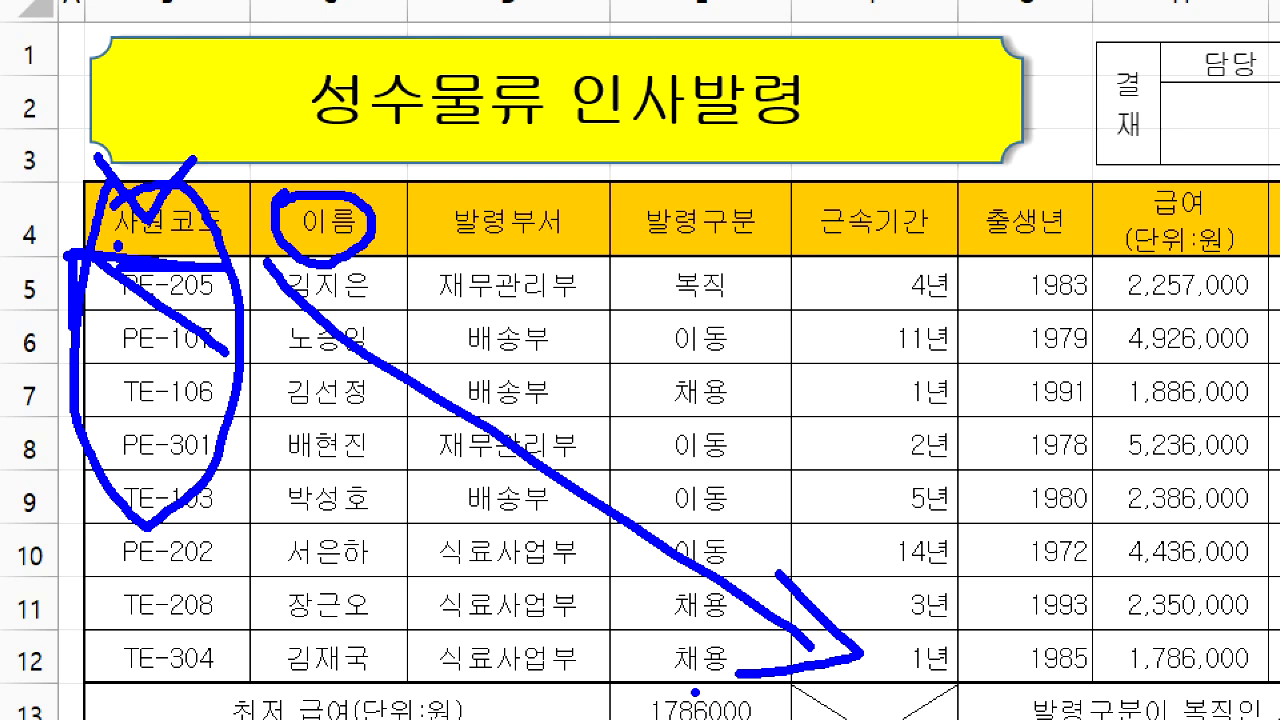
key("Escape")
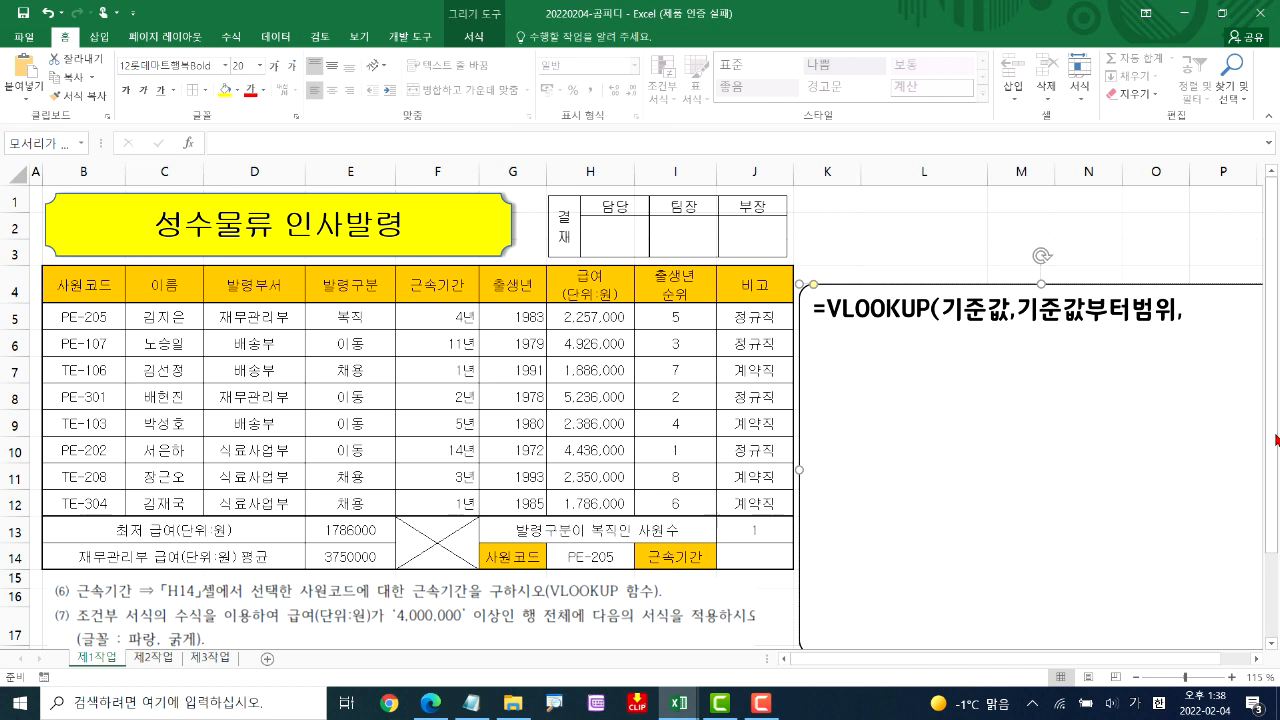
Complete the VLOOKUP syntax note in the rounded shape with "열번호,옵션)"
type("열번호")
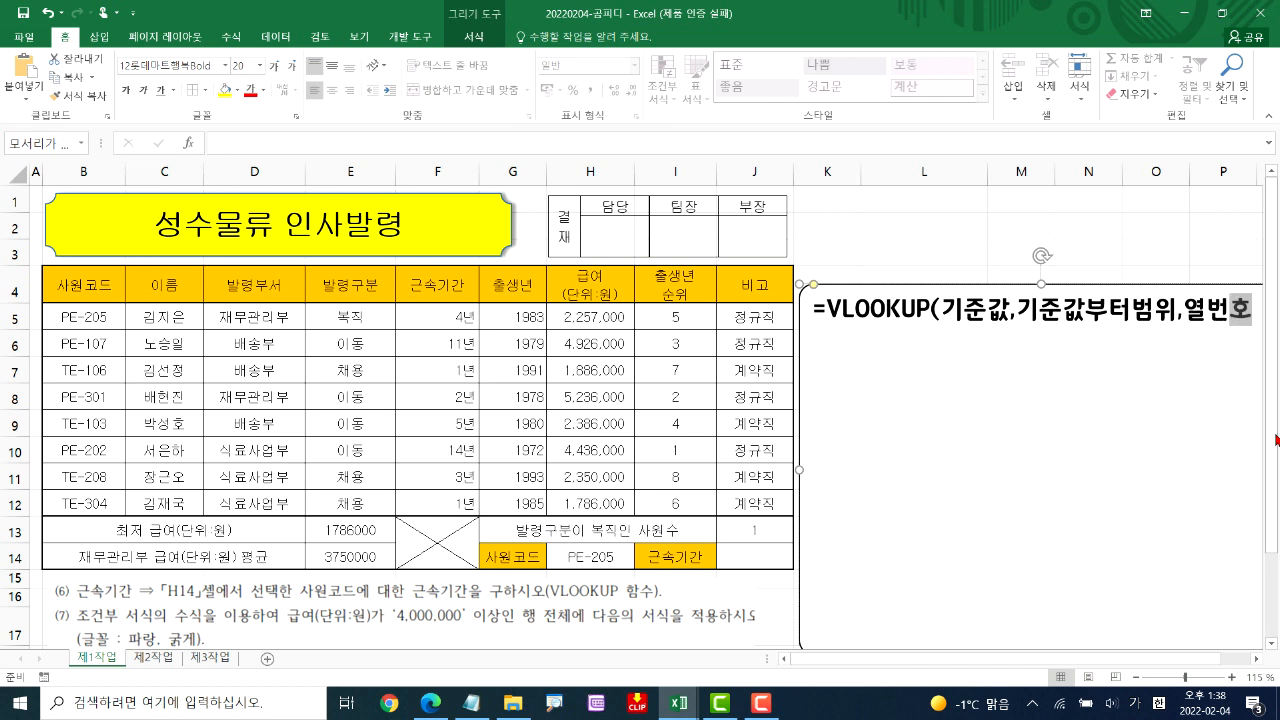
type(",옵션)")
key("Return")
Add the heading "*옵션" and the line "정확한 값: 0 또는 FALSE" below the syntax note
type("*옵션")
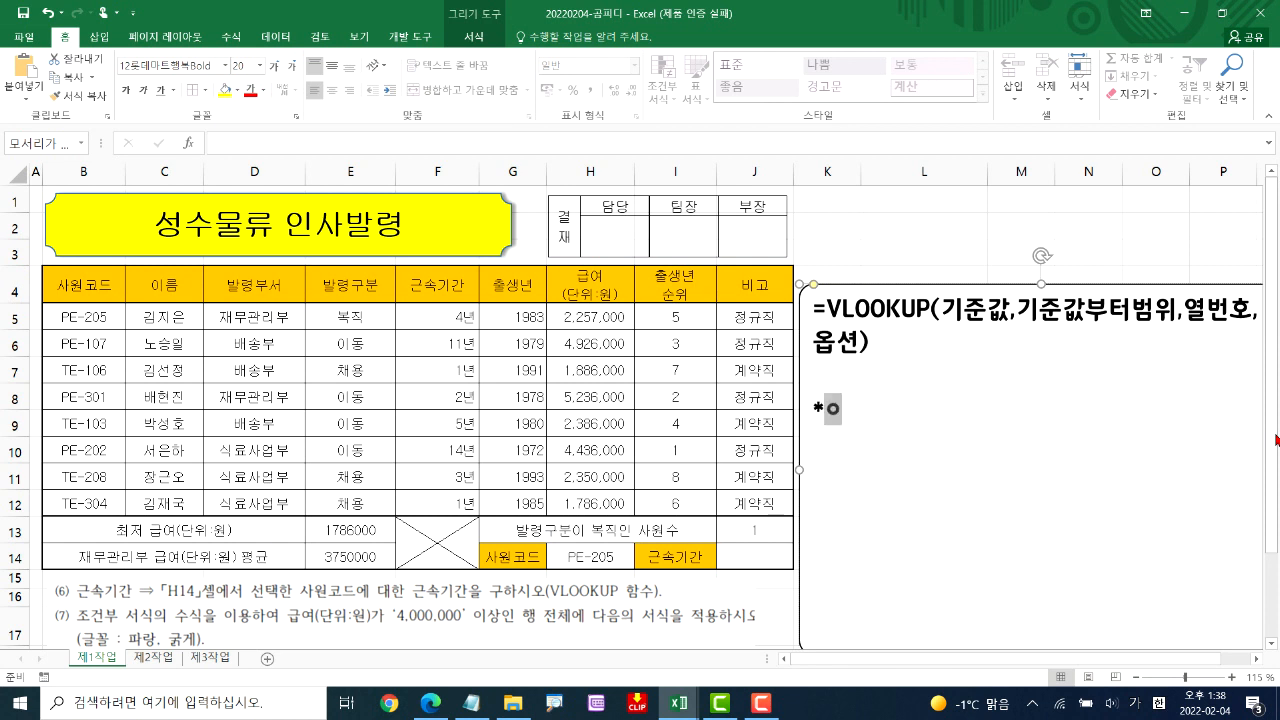
key("Return")
type("정확한 값:")
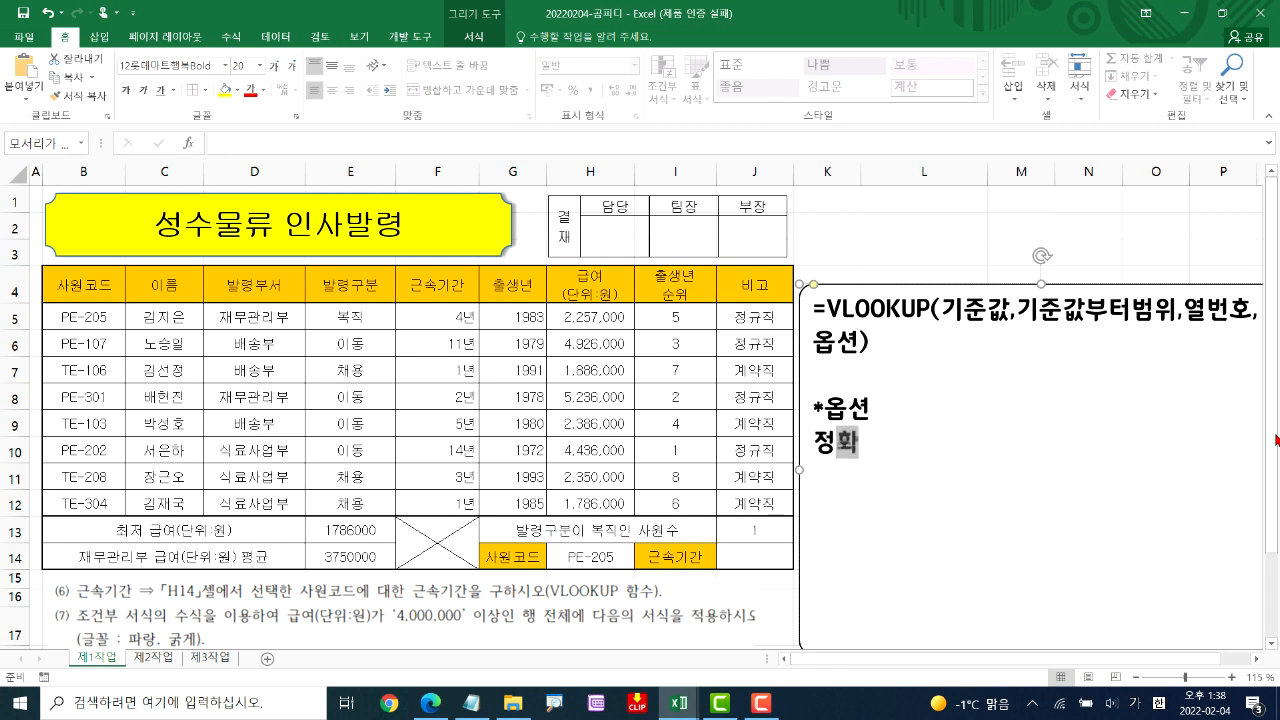
type(" 0 ㄸ")
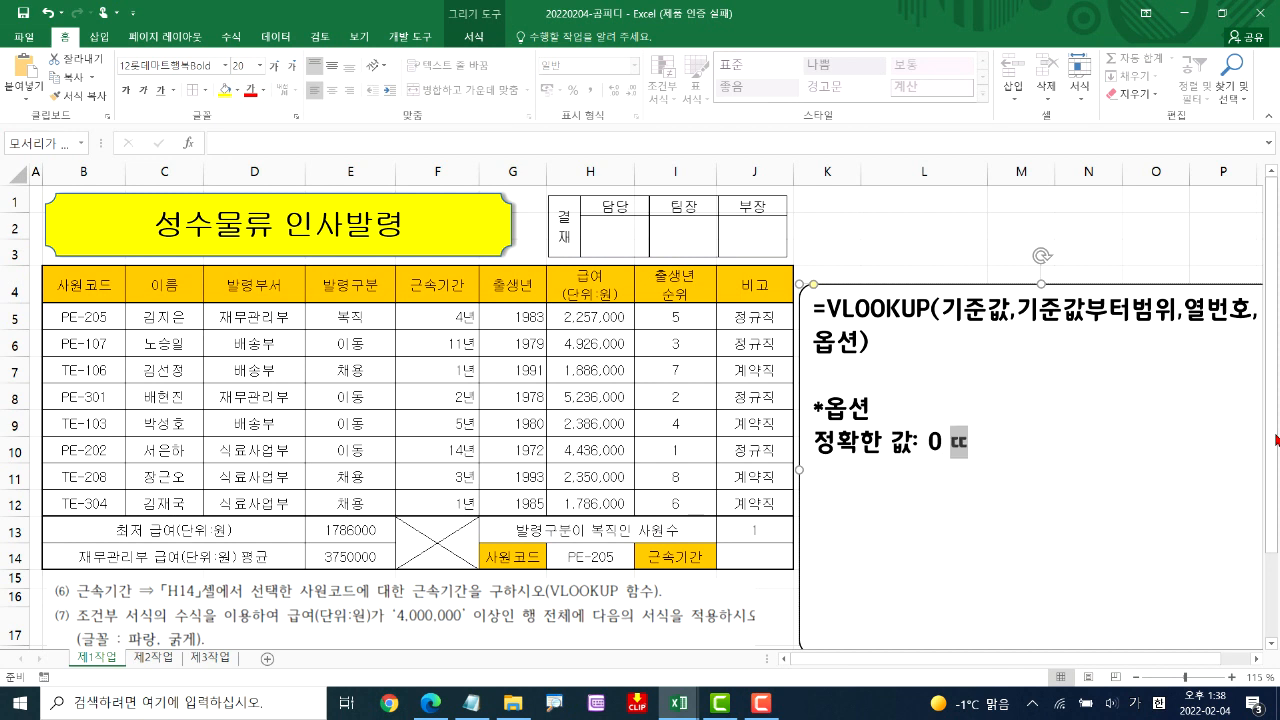
type("ㅗ는 FAL")
key("BackSpace")
key("BackSpace")
type("ALSE")
Add the line "유사한 값: 1 또는 TRUE" at the end of the option notes
key("Return")
type("DB")
key("BackSpace")
key("BackSpace")
key("Hangul")
type("유사한 값: 1")
type(" 또는")
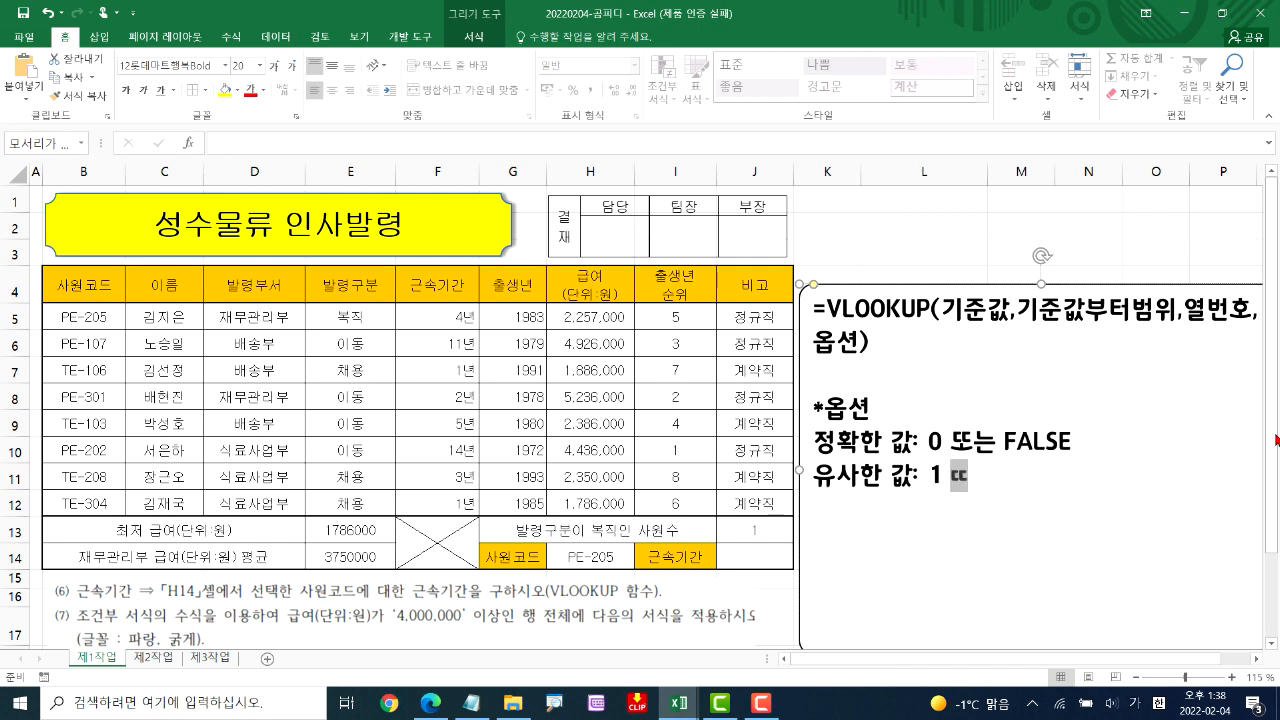
key("Hangul")
type("TRUE")
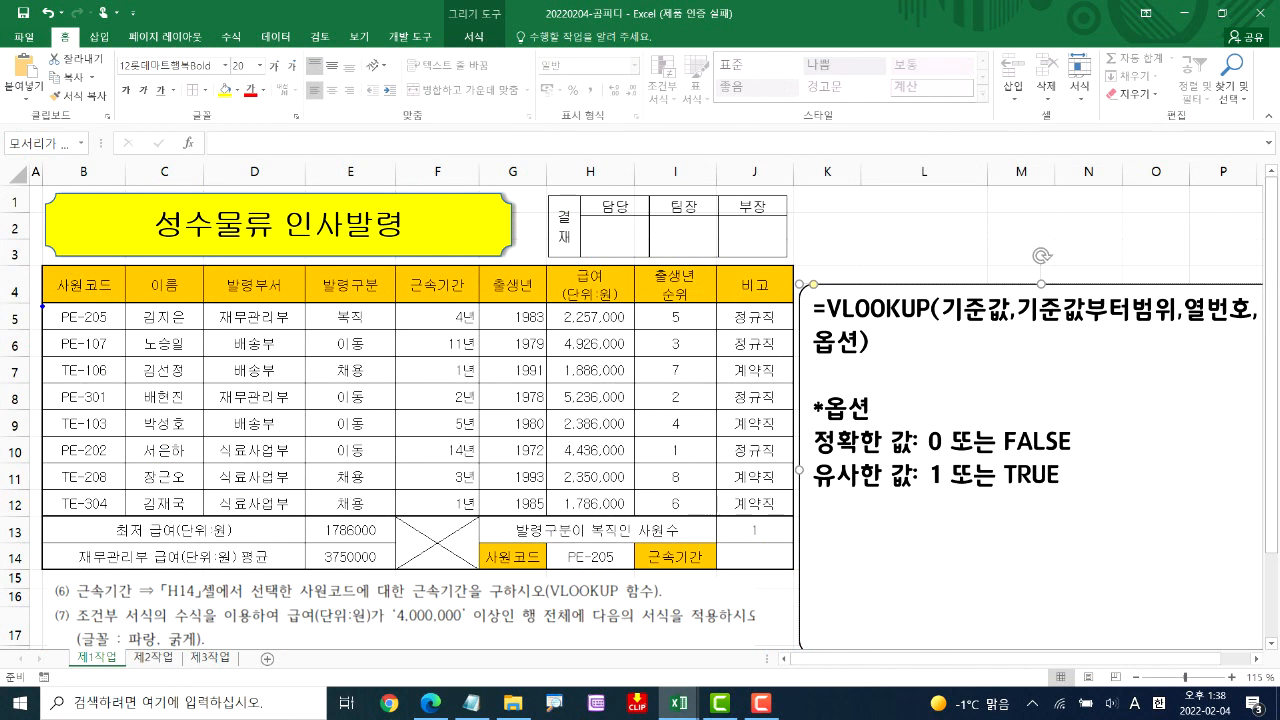
Compare the exact and approximate match options with looking up the 근속기간 of PE-205 in the table
left_click_drag(42, 306, 112, 335)
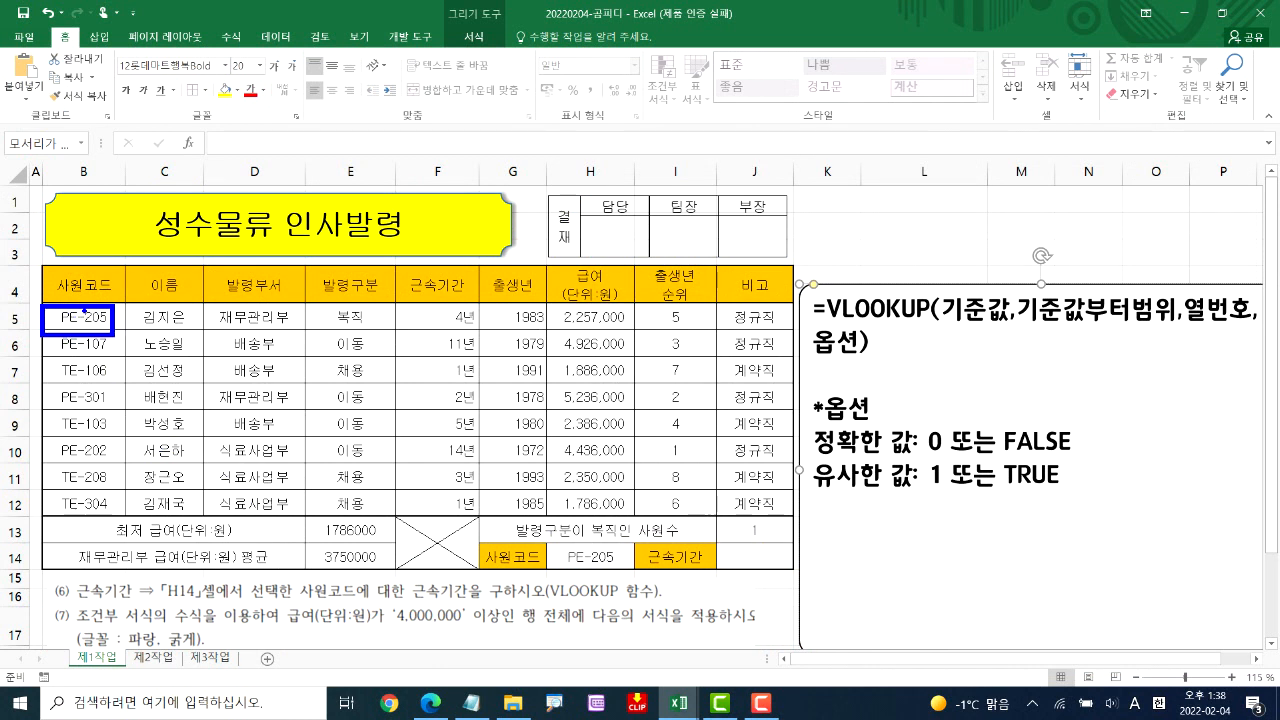
mouse_move(86, 304)
left_mouse_down()
mouse_move(94, 282)
mouse_move(406, 282)
mouse_move(428, 316)
left_mouse_up()
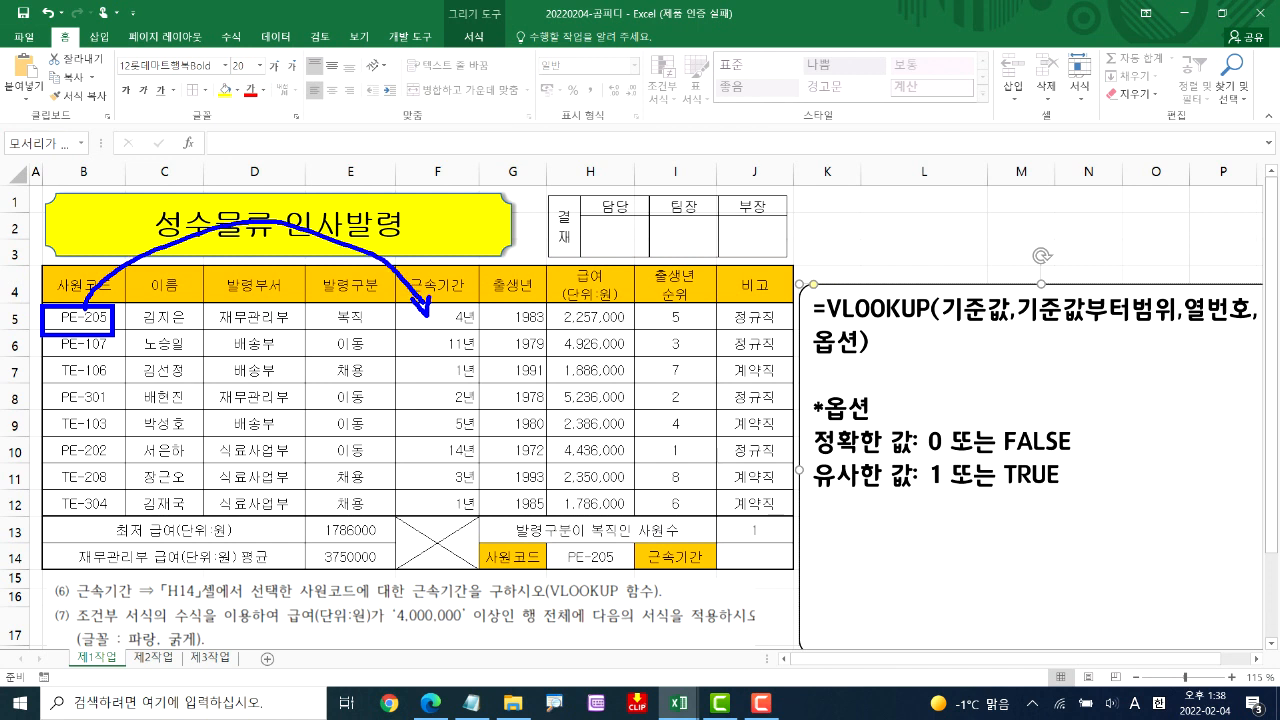
left_click_drag(63, 333, 134, 327)
mouse_move(428, 340)
left_mouse_down()
mouse_move(502, 330)
mouse_move(438, 356)
left_mouse_up()
mouse_move(434, 470)
left_mouse_down()
mouse_move(468, 466)
mouse_move(462, 448)
left_mouse_up()
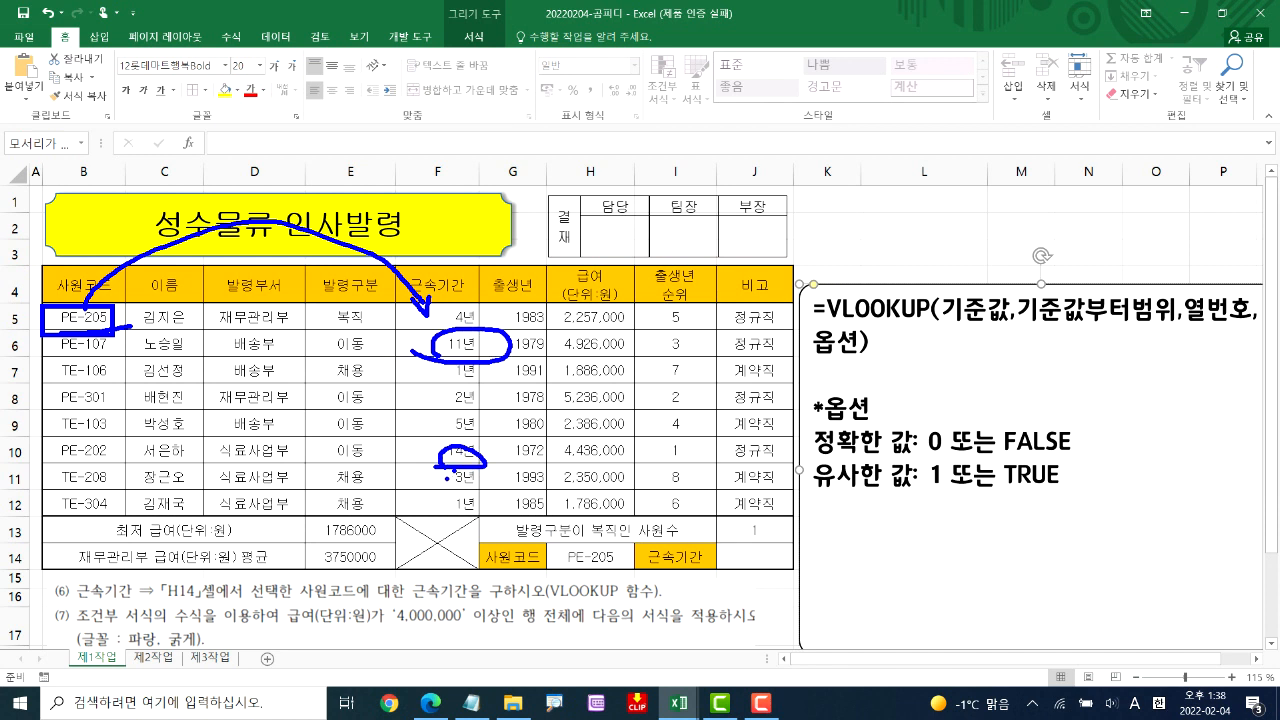
left_click_drag(820, 465, 897, 455)
left_click_drag(819, 426, 787, 433)
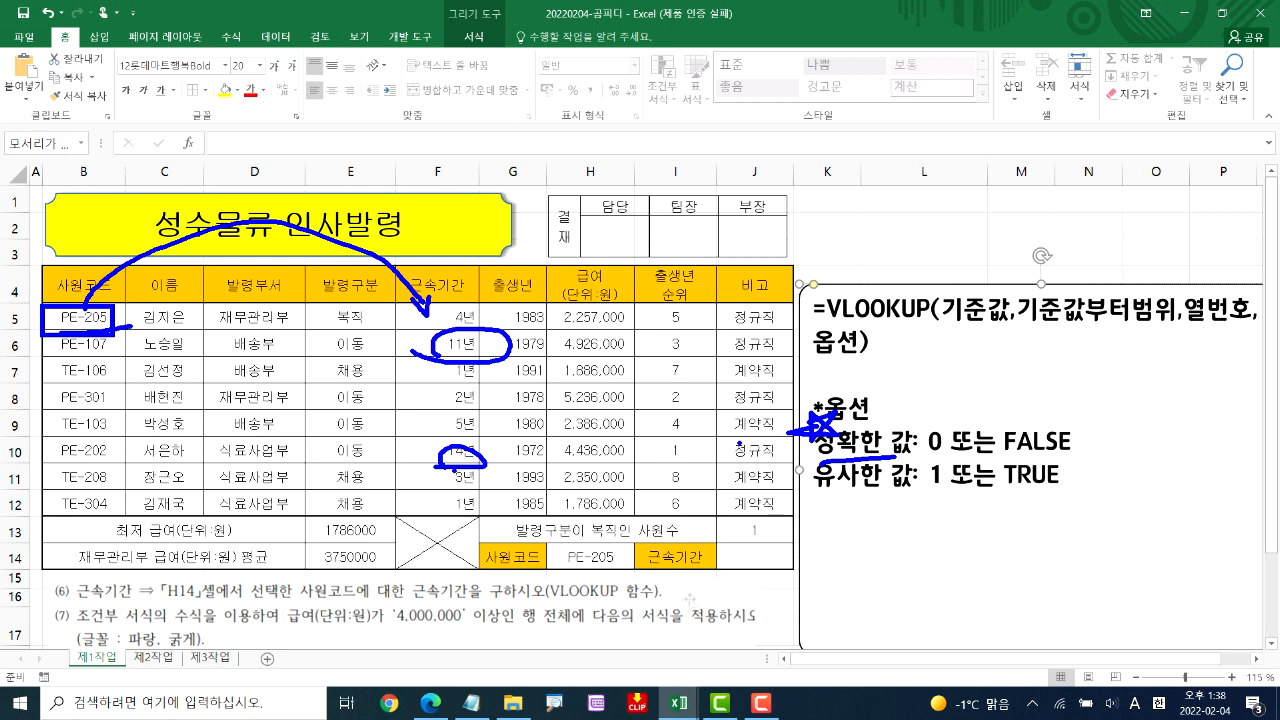
key("Escape")
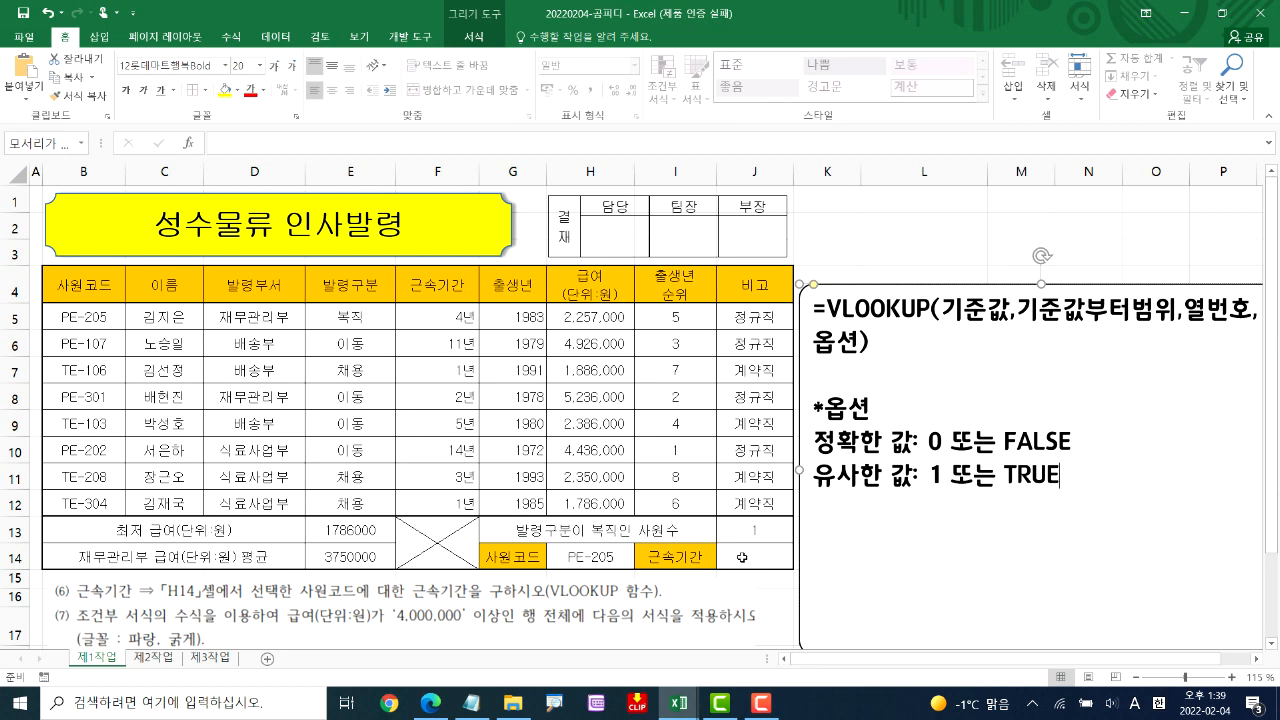
Begin a VLOOKUP formula in J14 with H14 as the lookup value and B5:J12 as the table range
left_click(742, 557)
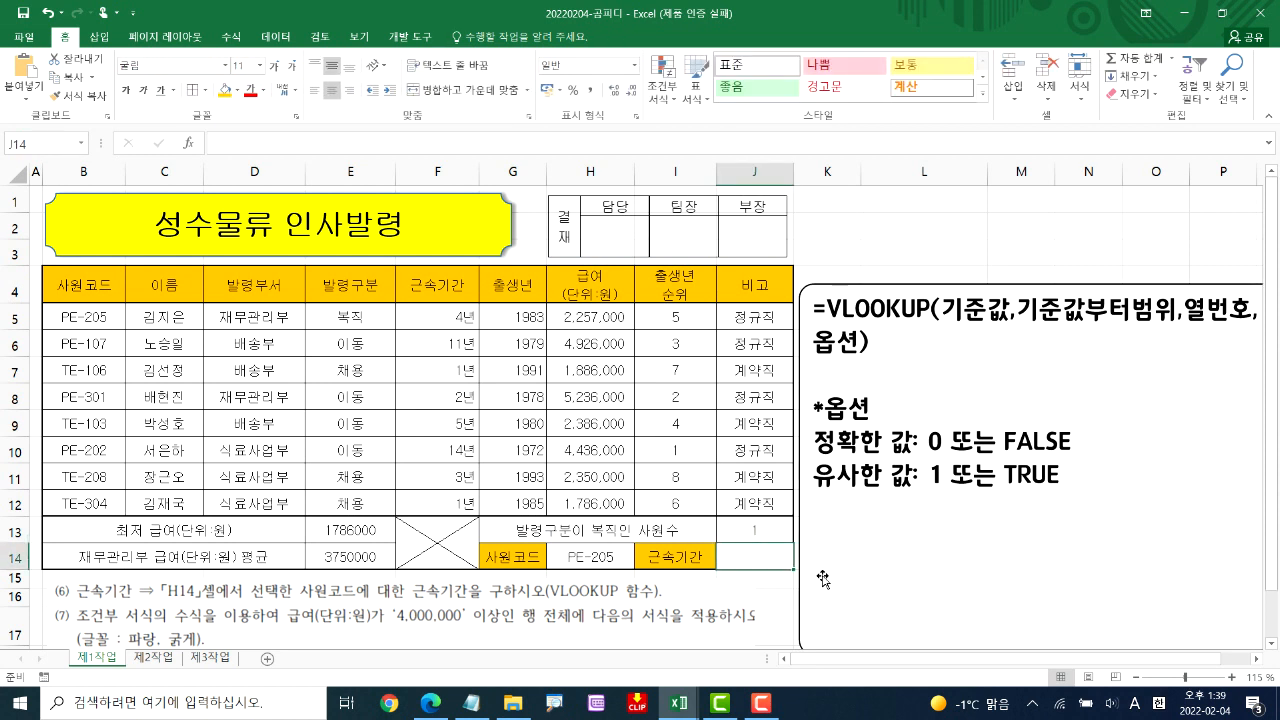
type("=VL")
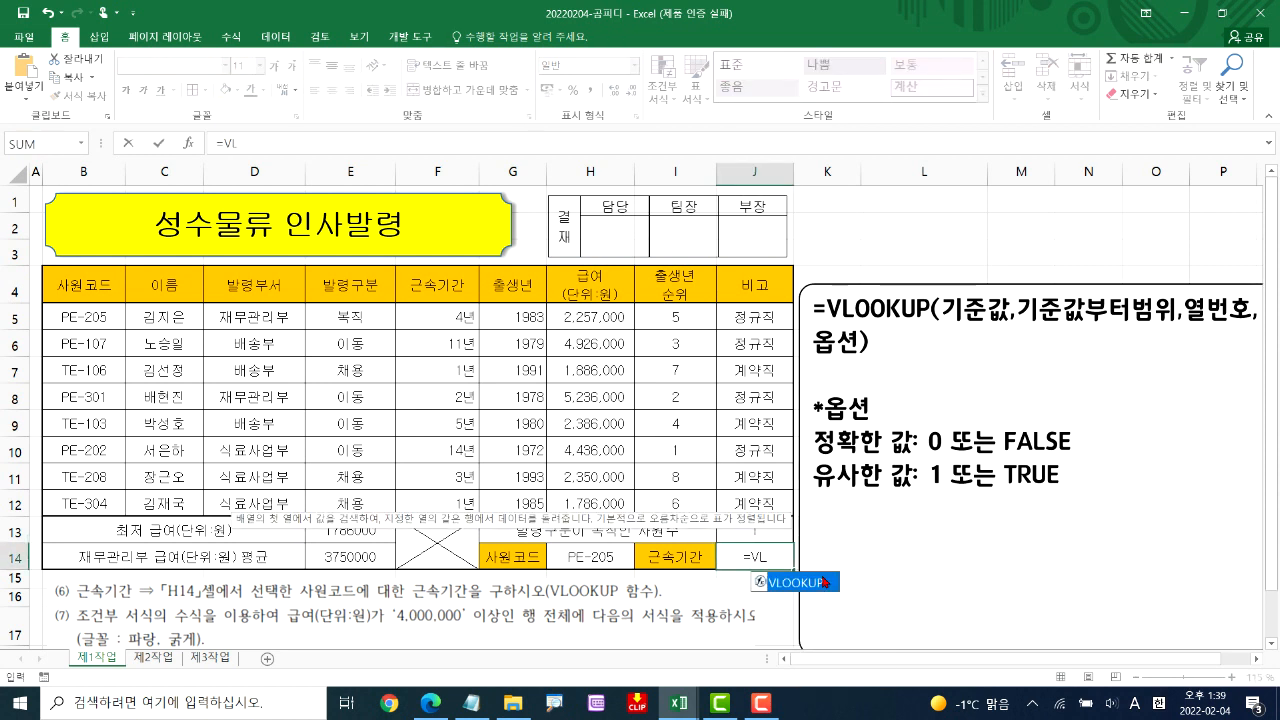
double_click(818, 581)
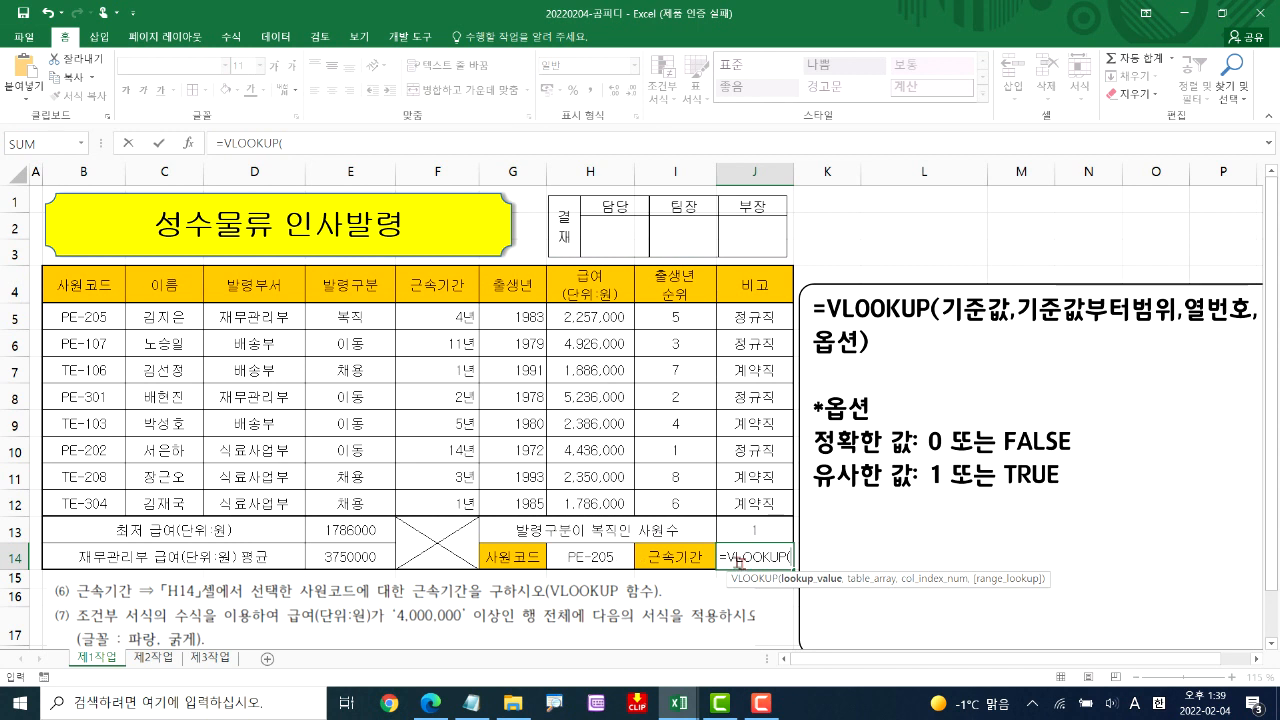
left_click(570, 558)
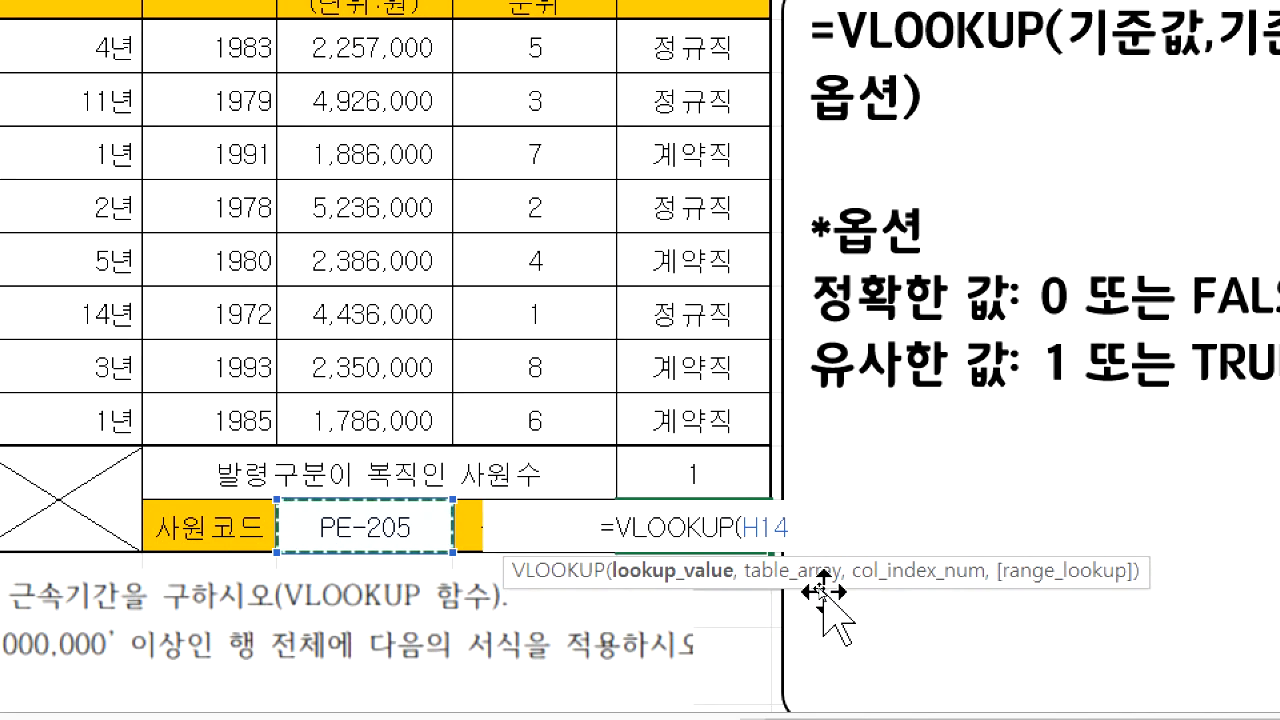
type(",")
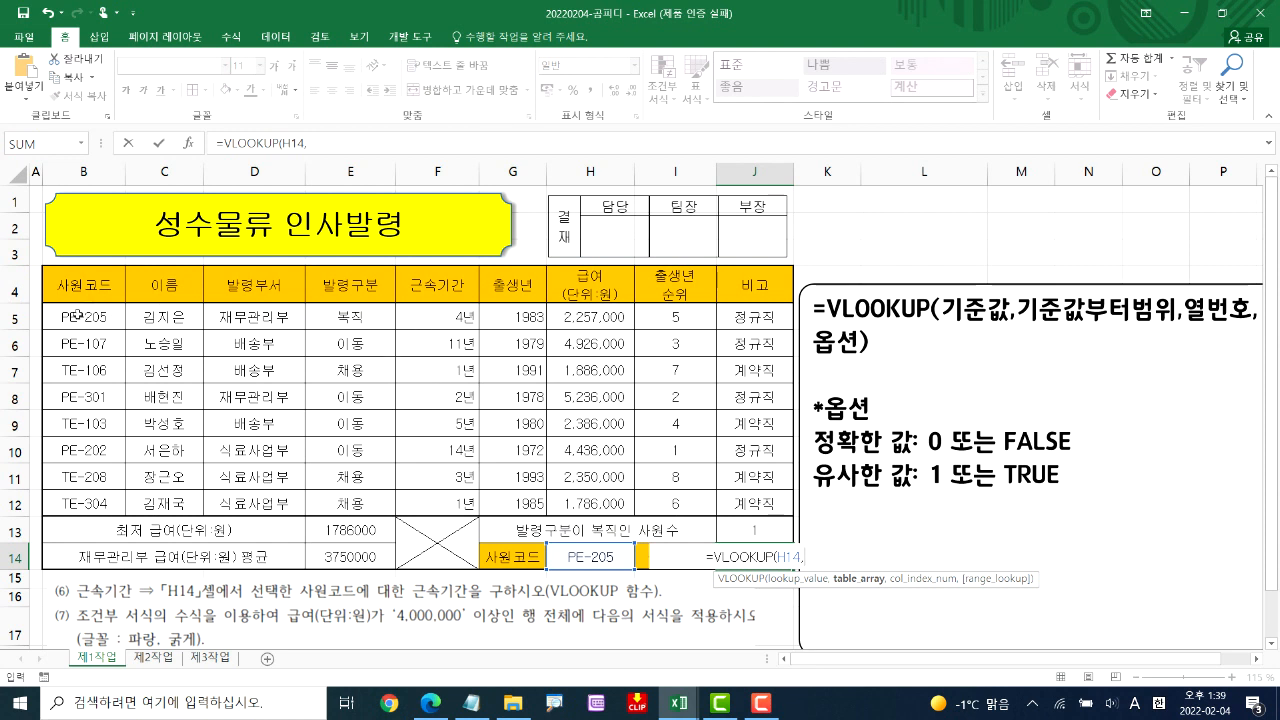
left_click_drag(71, 316, 452, 508)
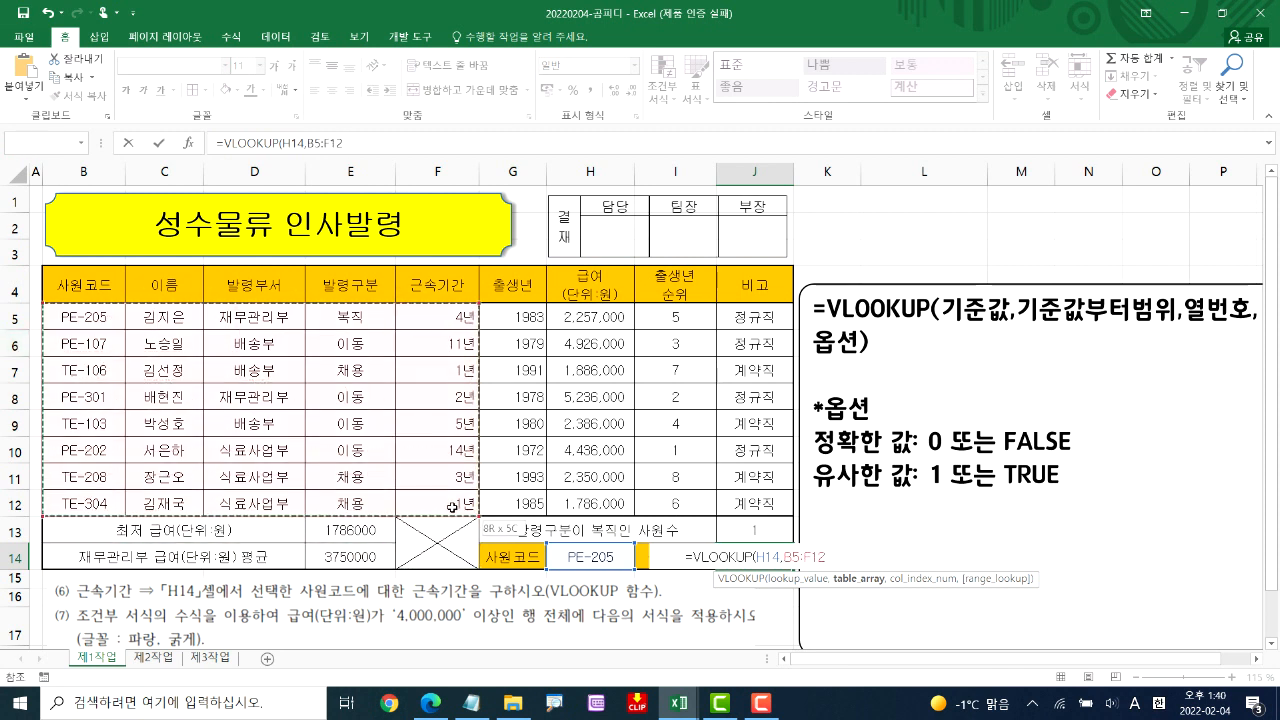
left_click_drag(452, 506, 738, 502)
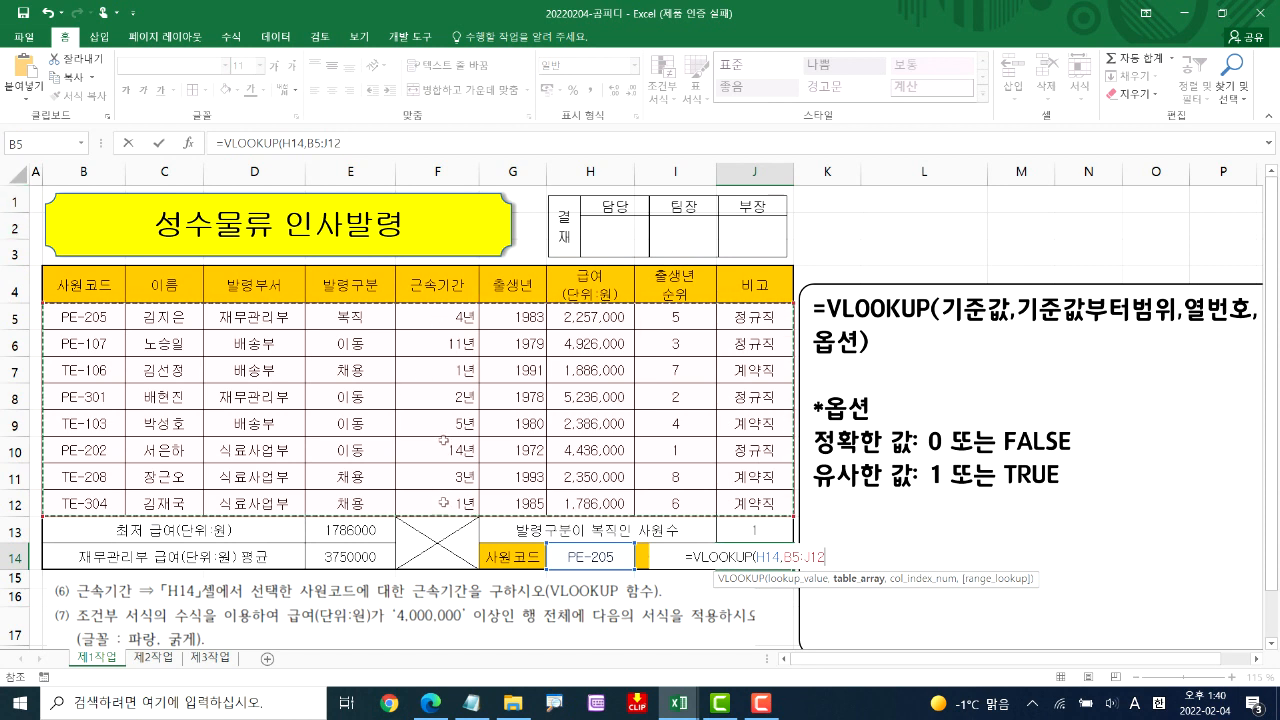
type(",")
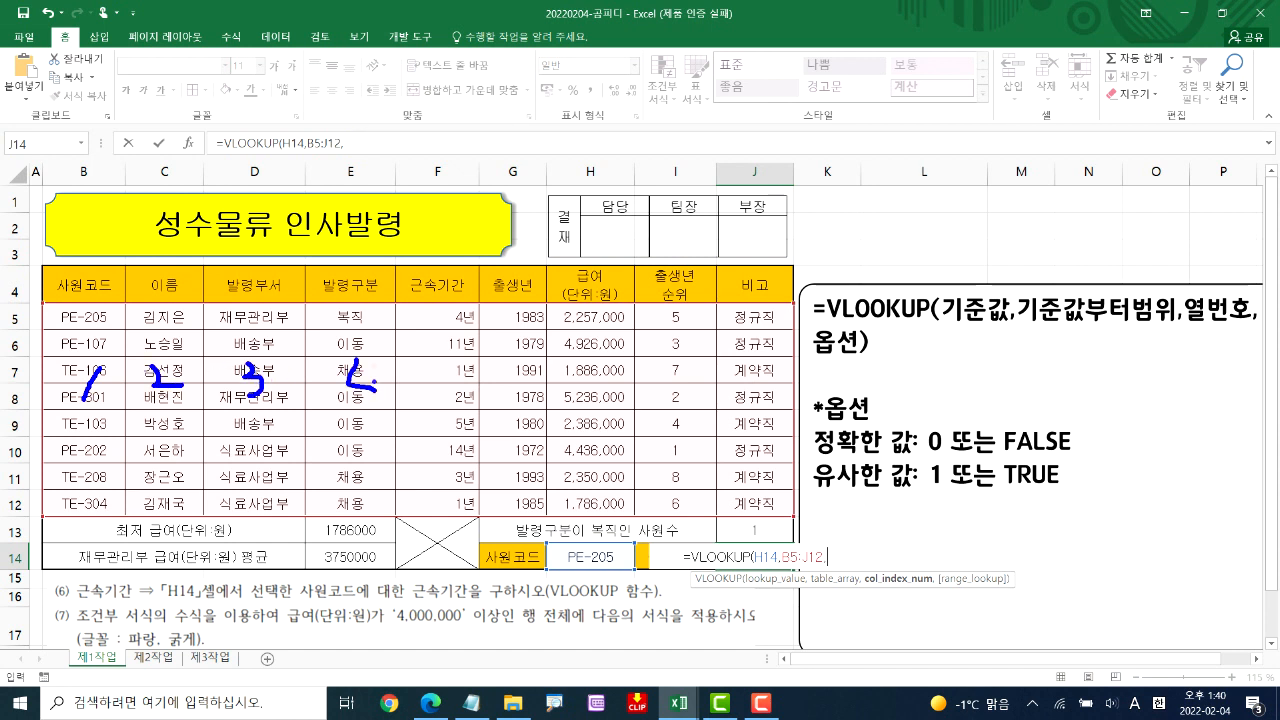
Count the table columns from 사원코드 across to 근속기간 to determine the 열번호 argument
left_click_drag(427, 382, 418, 401)
mouse_move(1172, 302)
left_mouse_down()
mouse_move(1205, 328)
mouse_move(1182, 288)
left_mouse_up()
mouse_move(1216, 342)
left_mouse_down()
mouse_move(1212, 388)
mouse_move(1202, 372)
left_mouse_up()
left_click_drag(1218, 346, 1252, 340)
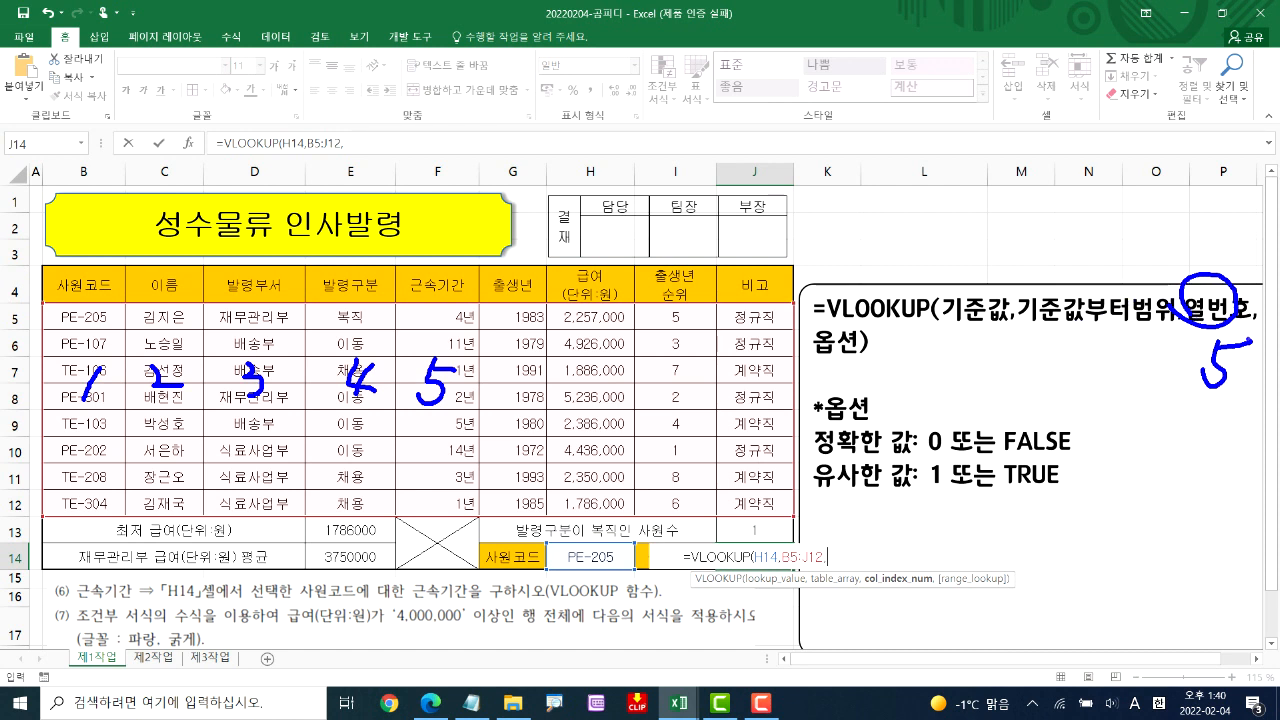
key("Escape")
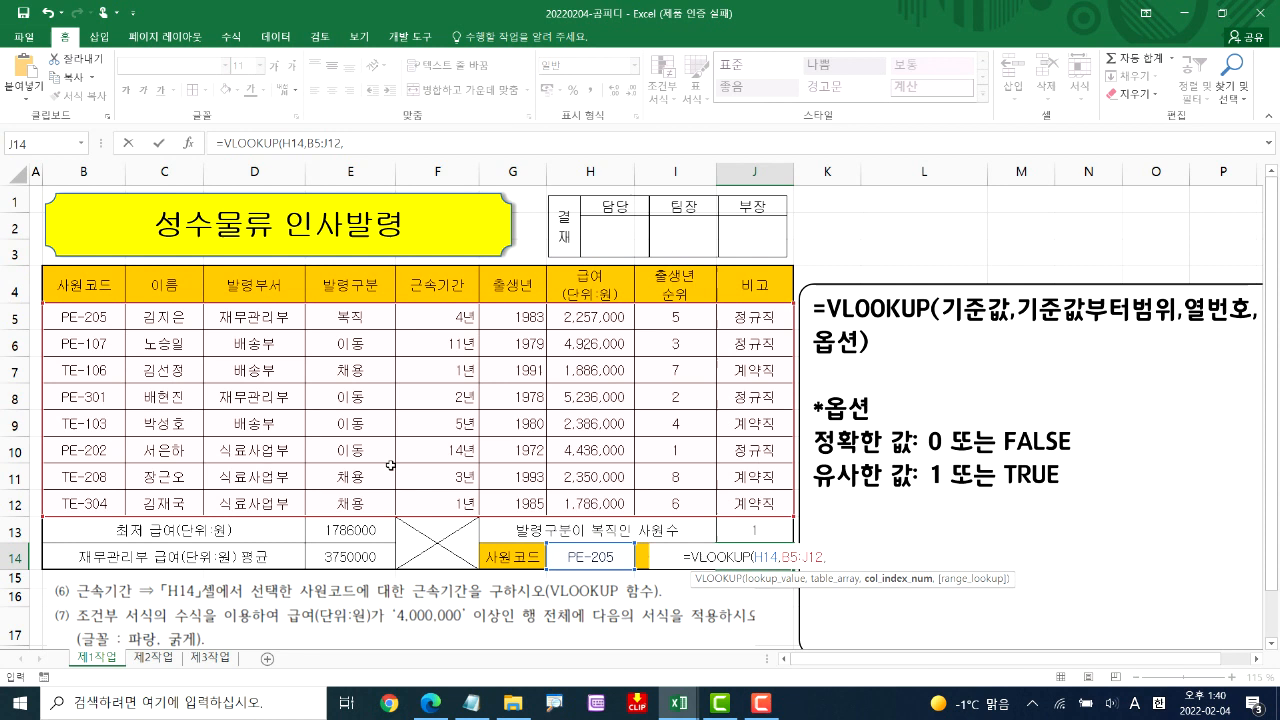
Finish the J14 VLOOKUP formula with column number 5 and the exact match option FALSE
type("5")
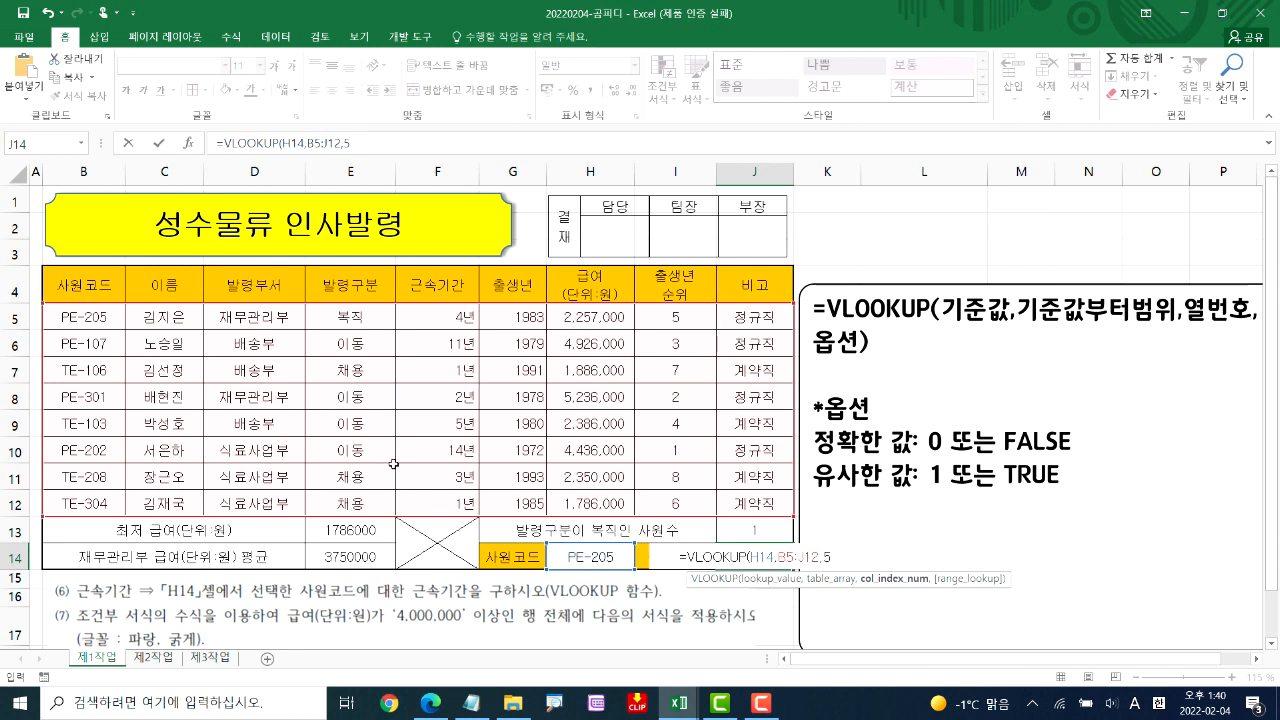
type(",")
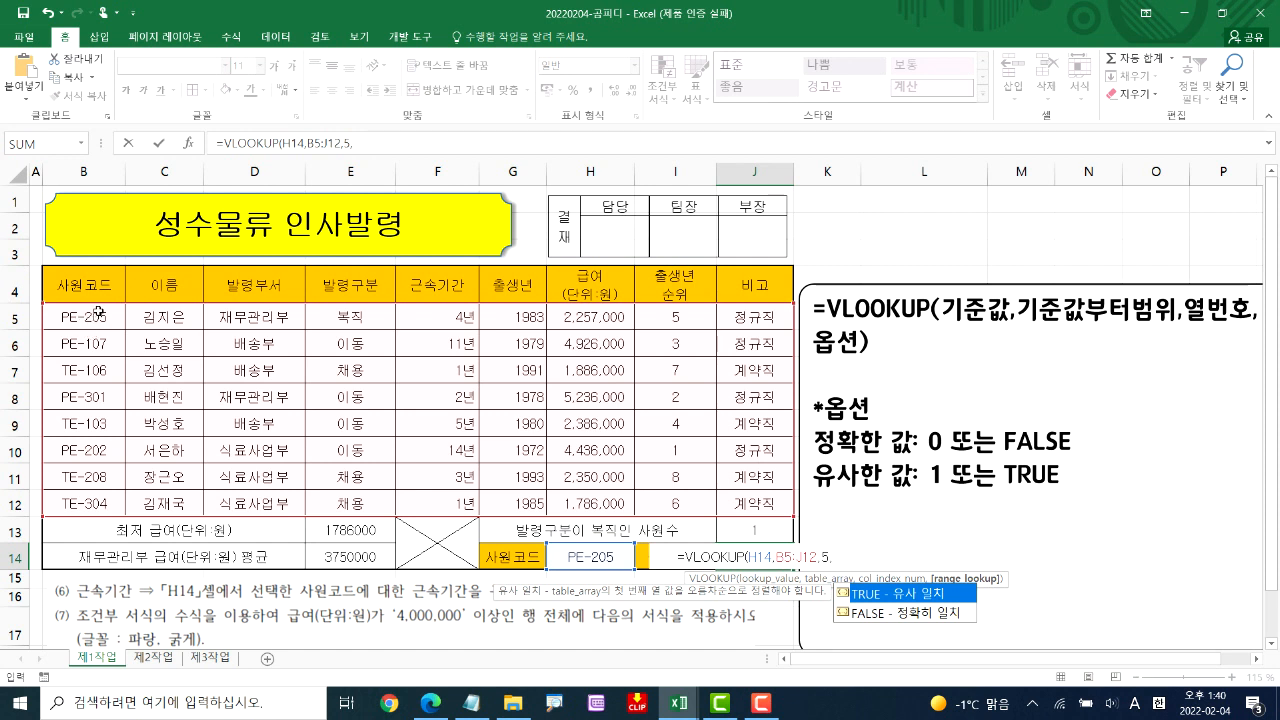
double_click(877, 612)
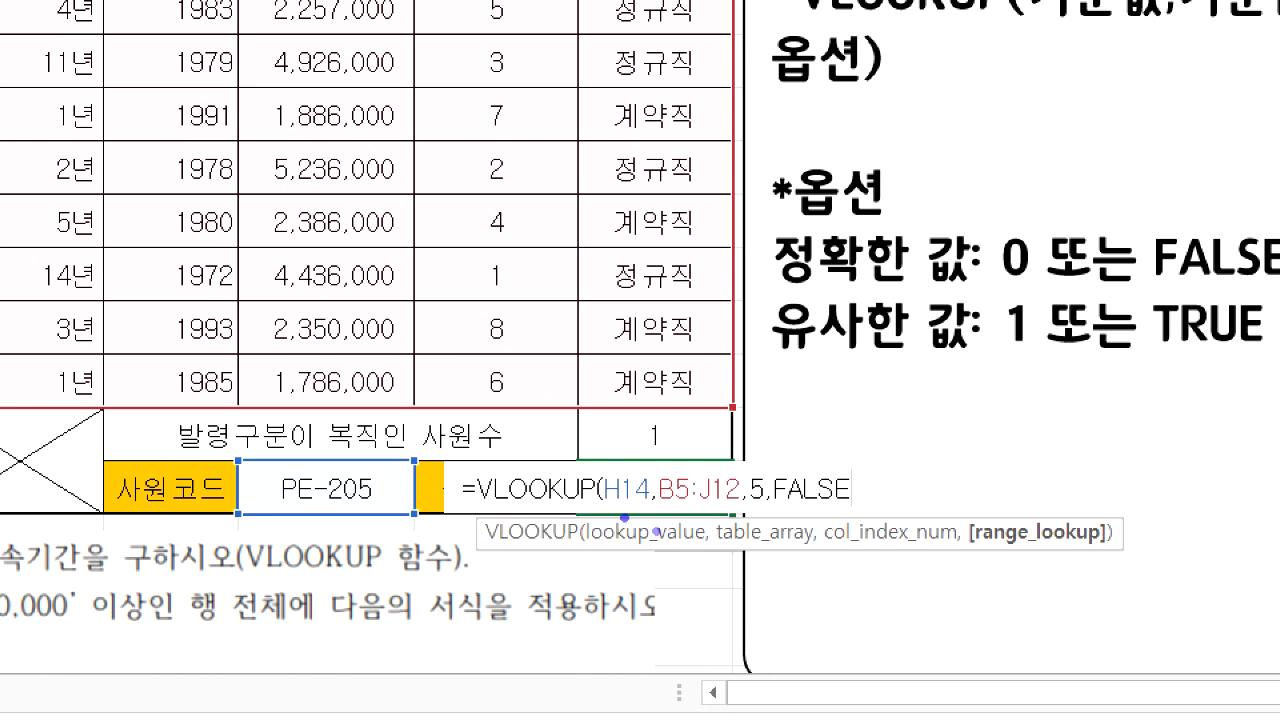
mouse_move(611, 509)
left_mouse_down()
mouse_move(740, 506)
mouse_move(729, 510)
left_mouse_up()
left_click_drag(788, 516, 850, 515)
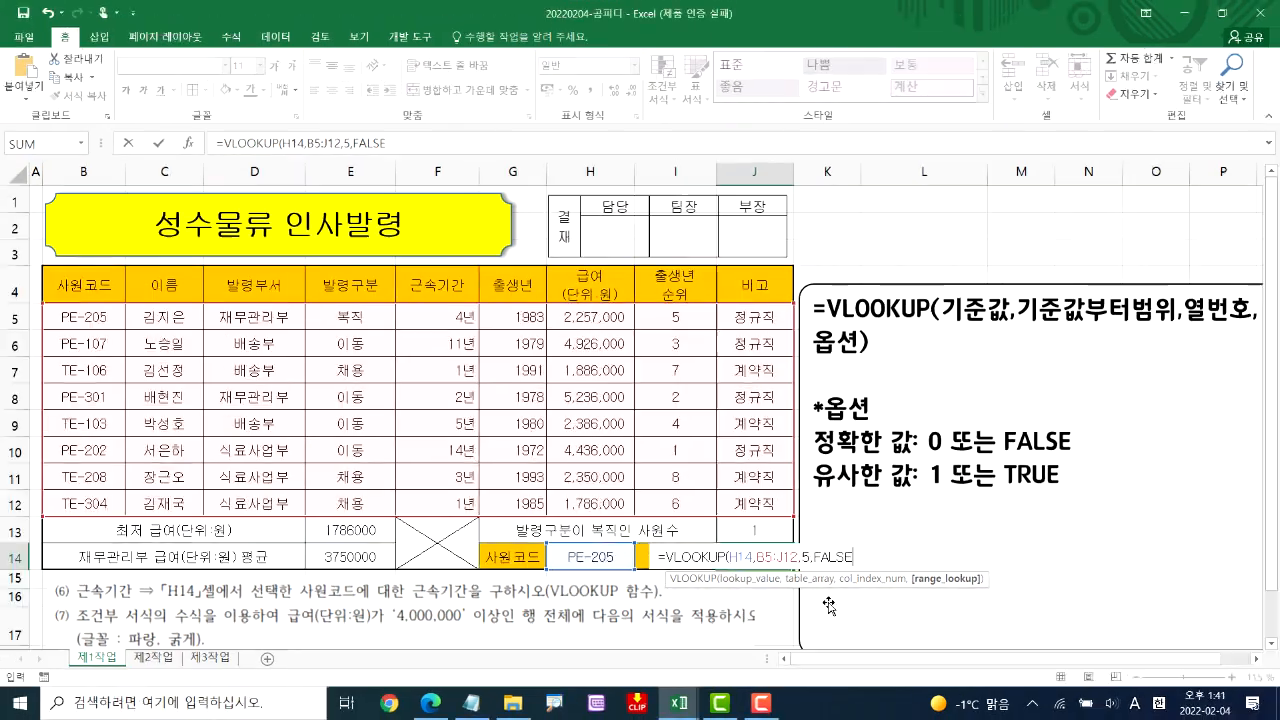
key("Return")
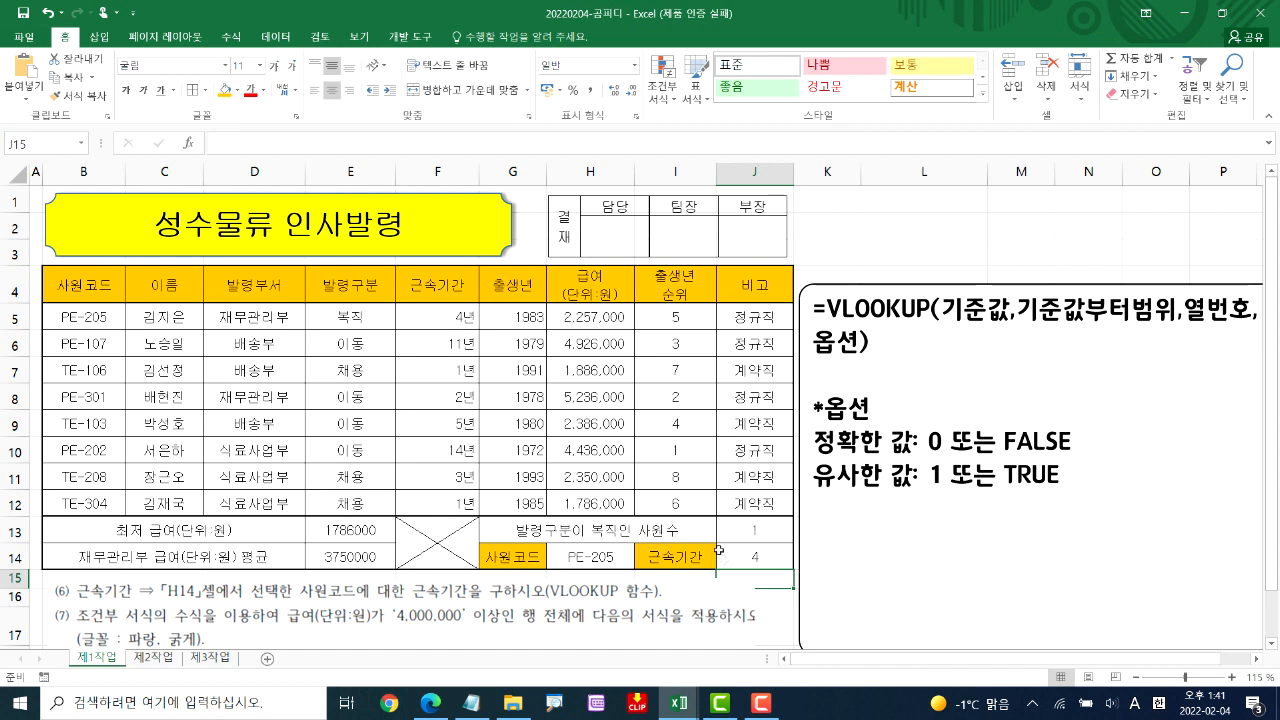
Test the lookup by choosing PE-202, PE-301 and TE-304 as the 사원코드 in H14, and return it to PE-205
left_click(628, 560)
left_click(639, 562)
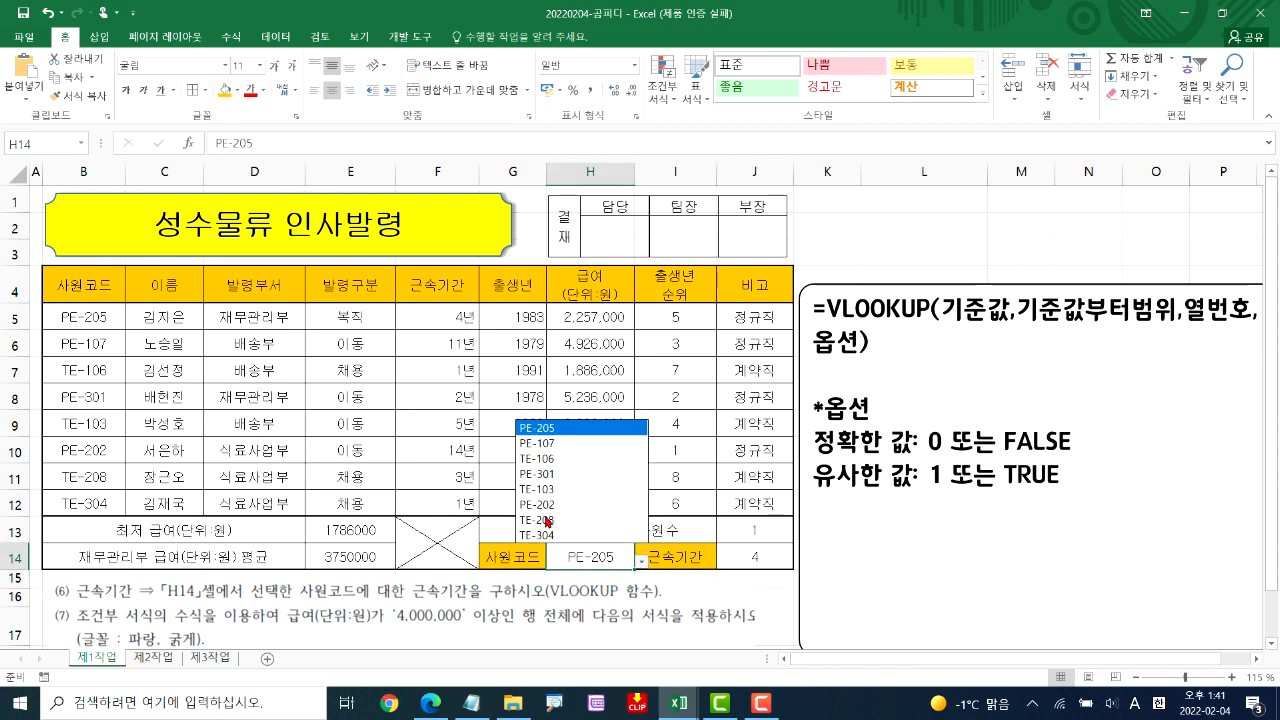
left_click(580, 505)
left_click(640, 562)
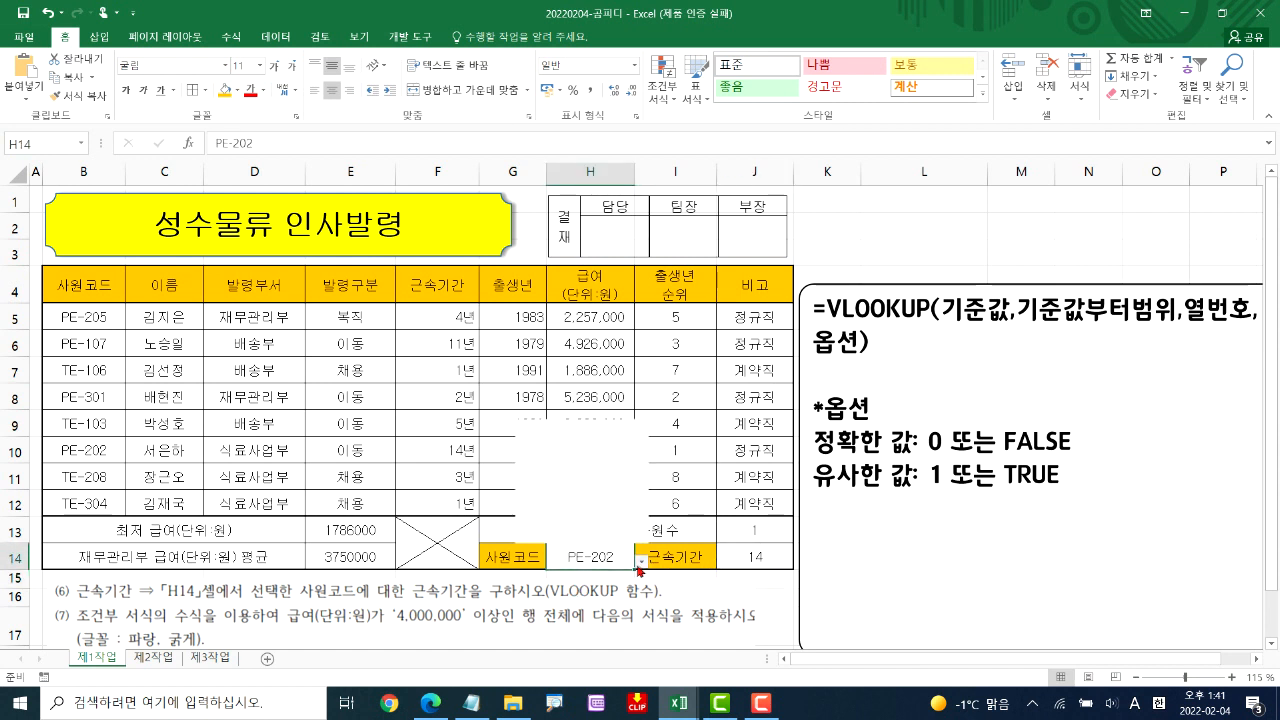
left_click(580, 473)
left_click(641, 563)
left_click(580, 535)
left_click(641, 563)
left_click(558, 428)
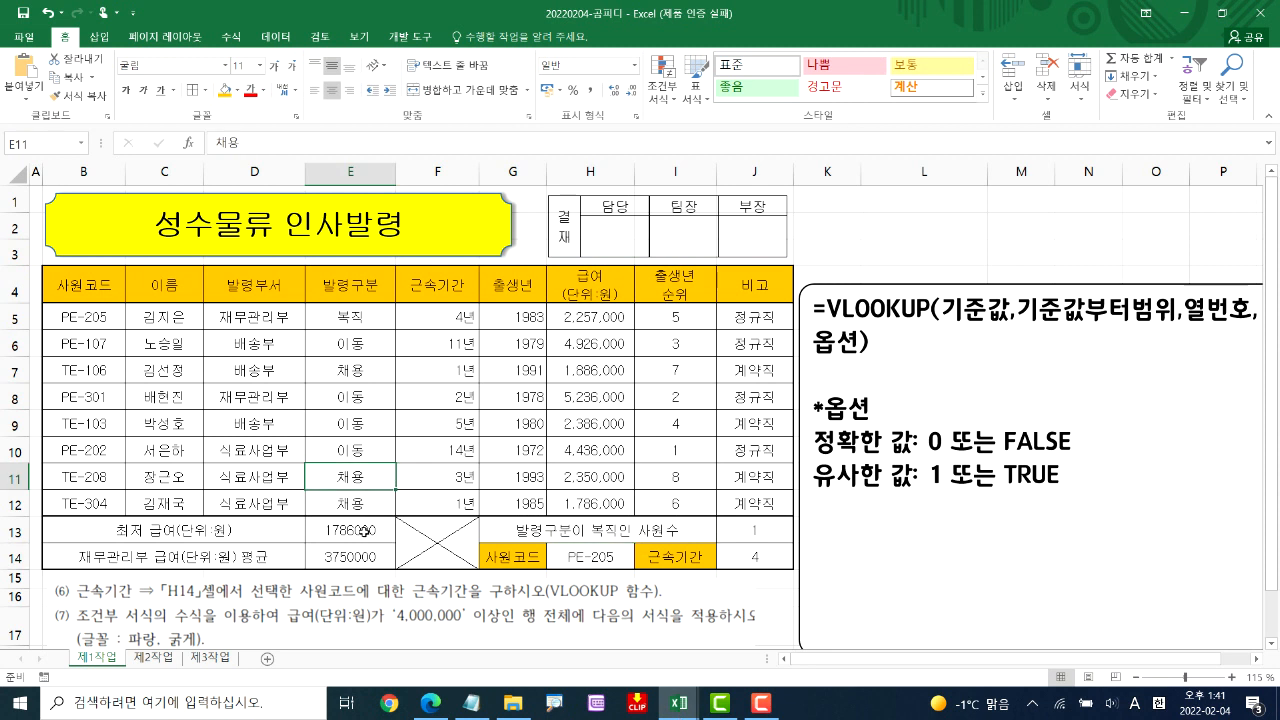
Apply the thousands-separator comma style to the minimum and average 급여 results in E13:E14
left_click(362, 531)
left_click(362, 531)
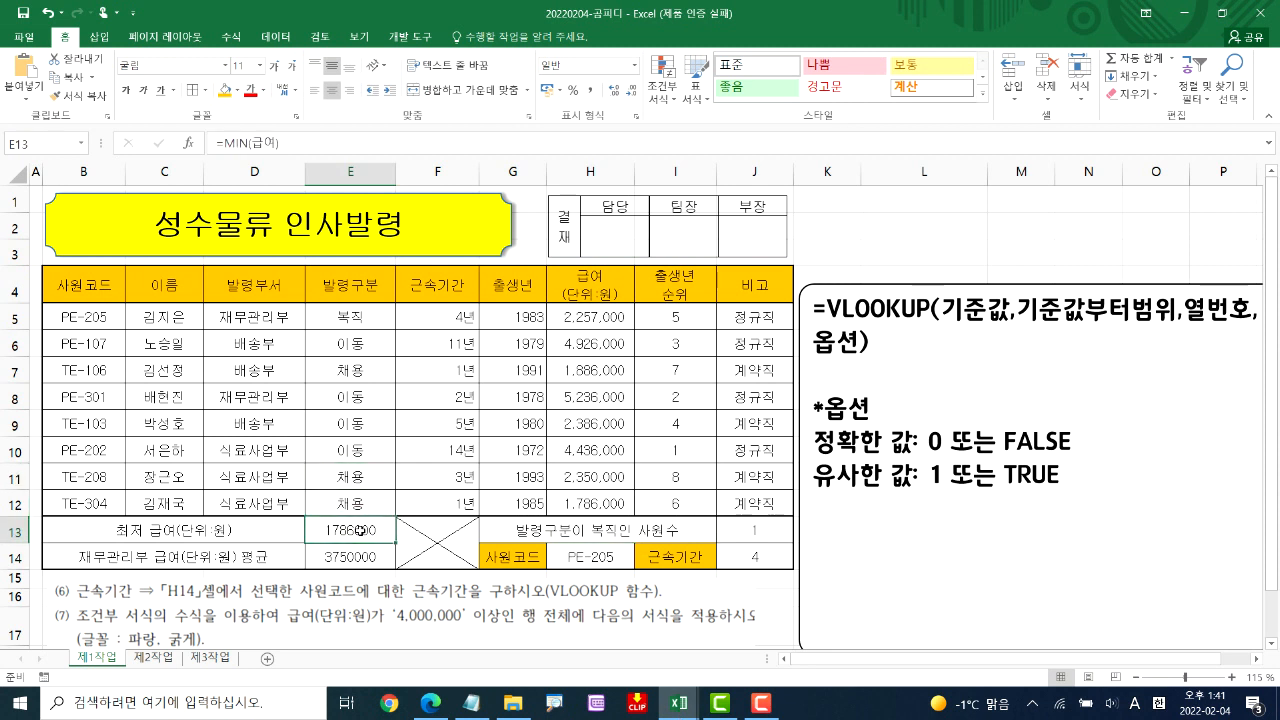
left_click_drag(357, 549, 357, 557)
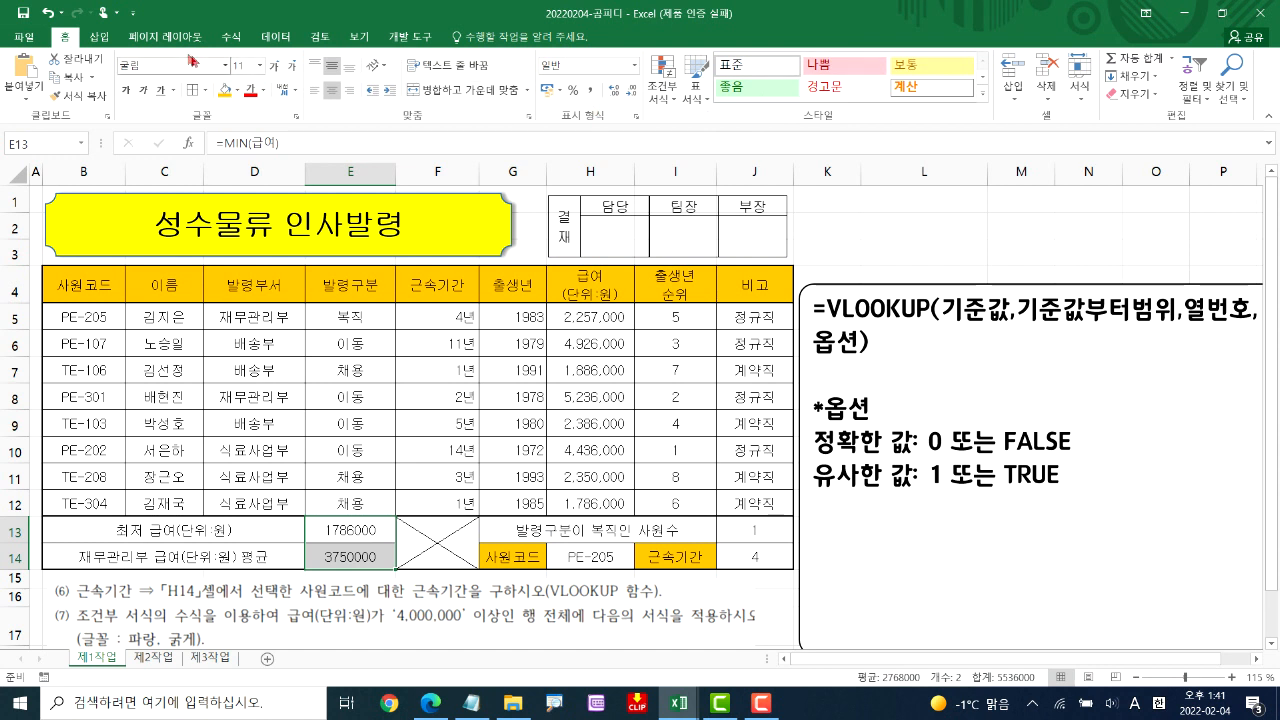
left_click(592, 90)
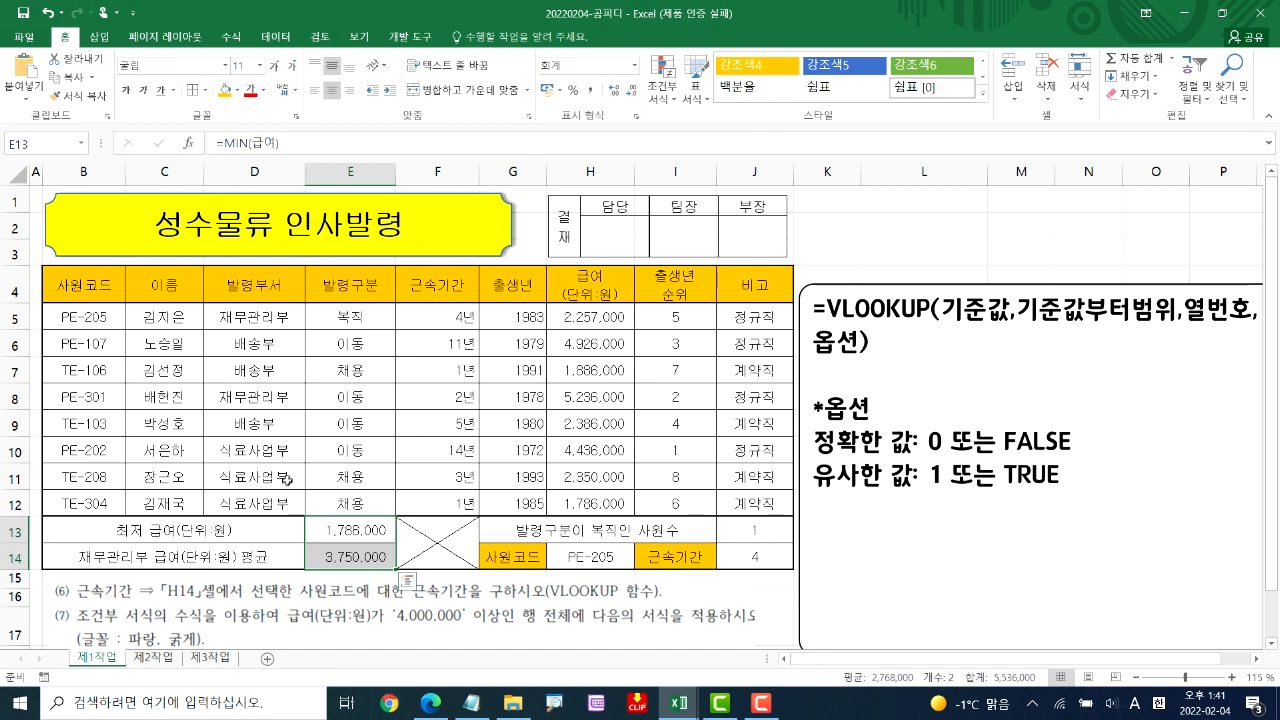
left_click(270, 477)
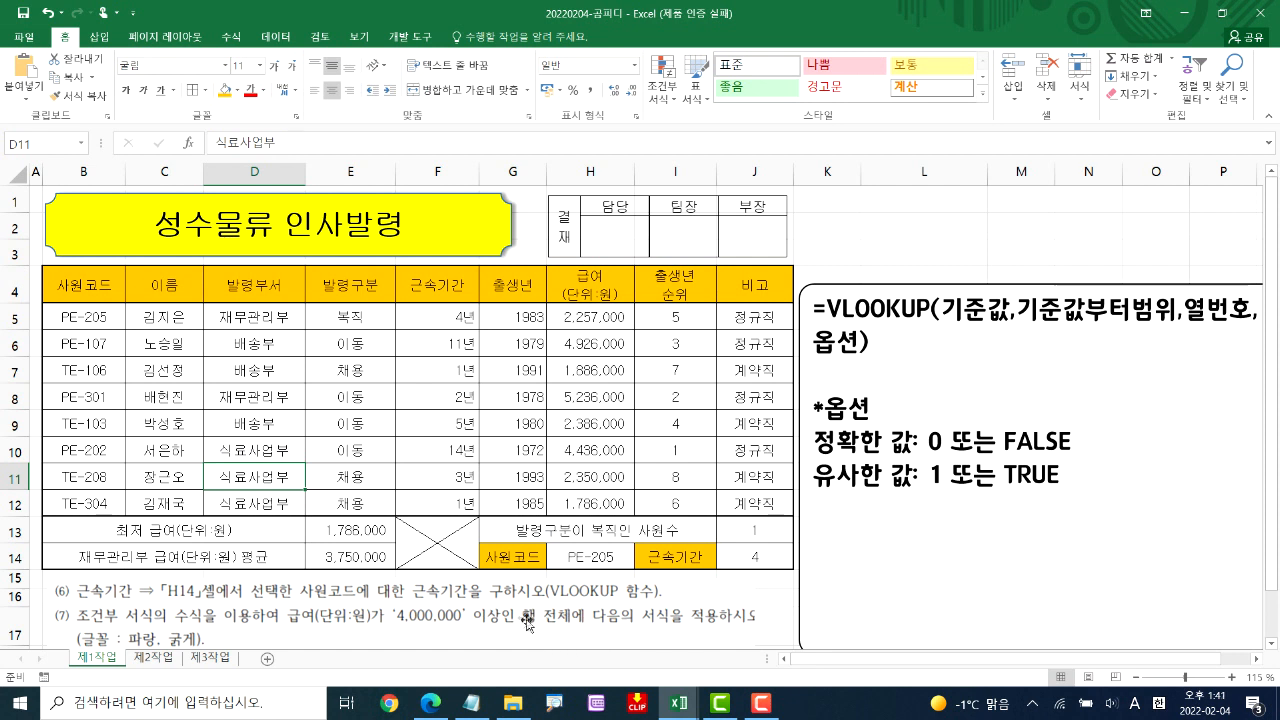
Start a new conditional formatting rule for B5:J12 that uses a formula to determine which cells to format
left_click_drag(66, 316, 745, 501)
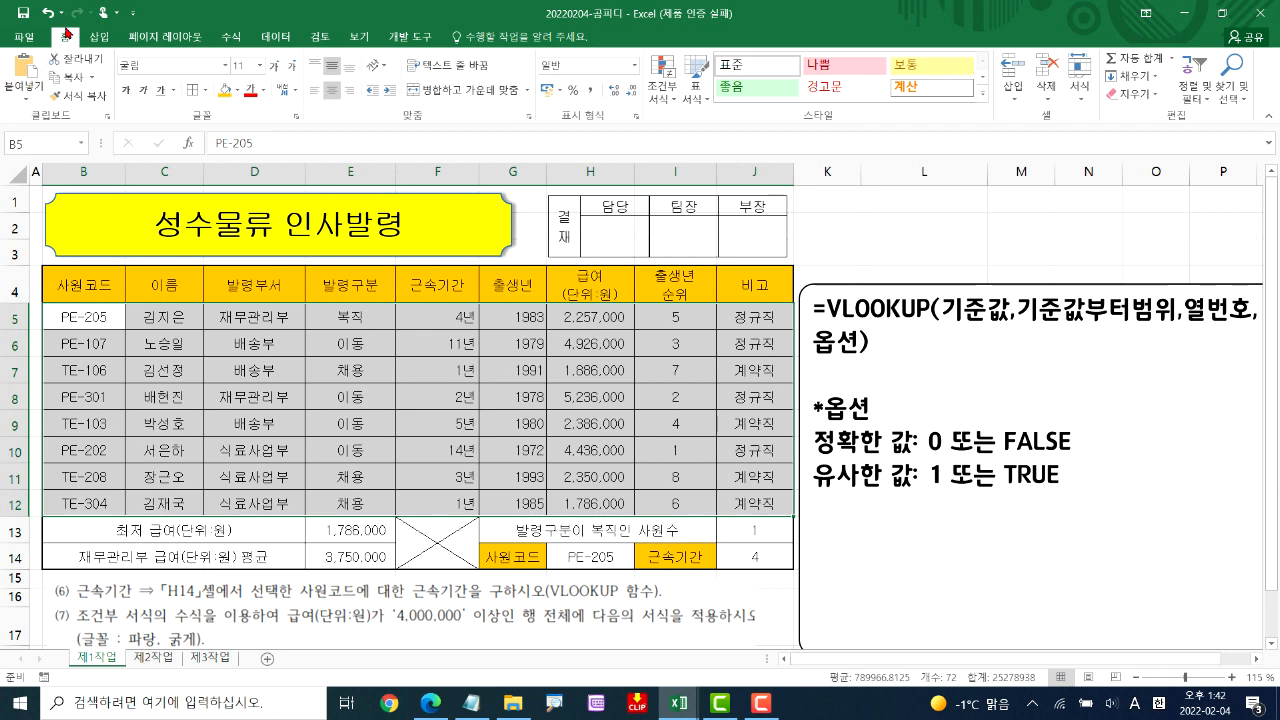
left_click(665, 72)
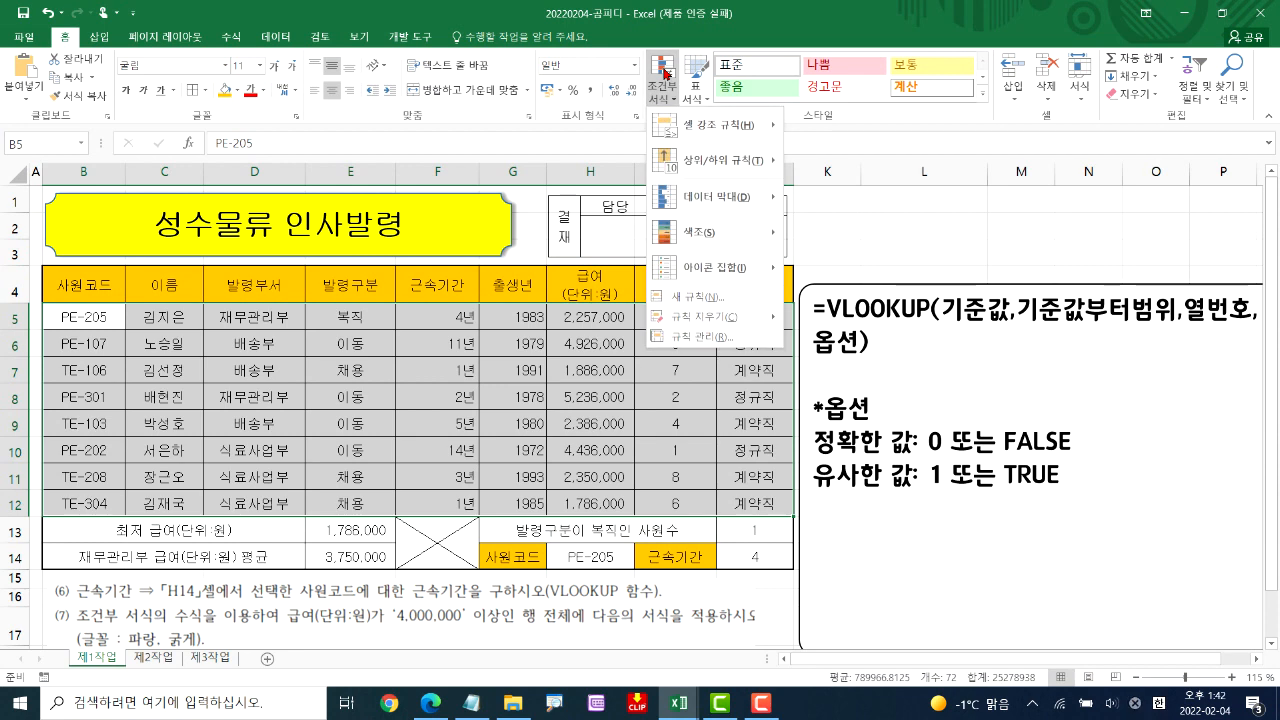
left_click(715, 300)
left_click_drag(449, 262, 820, 222)
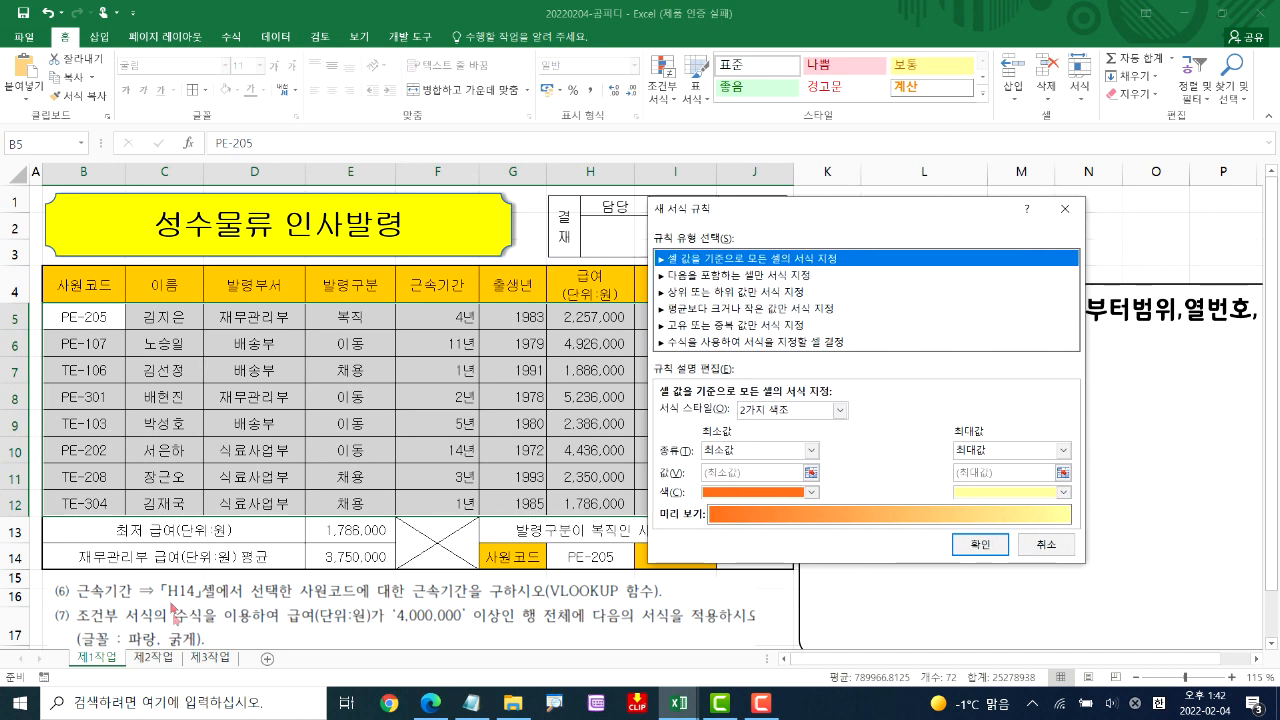
left_click(745, 342)
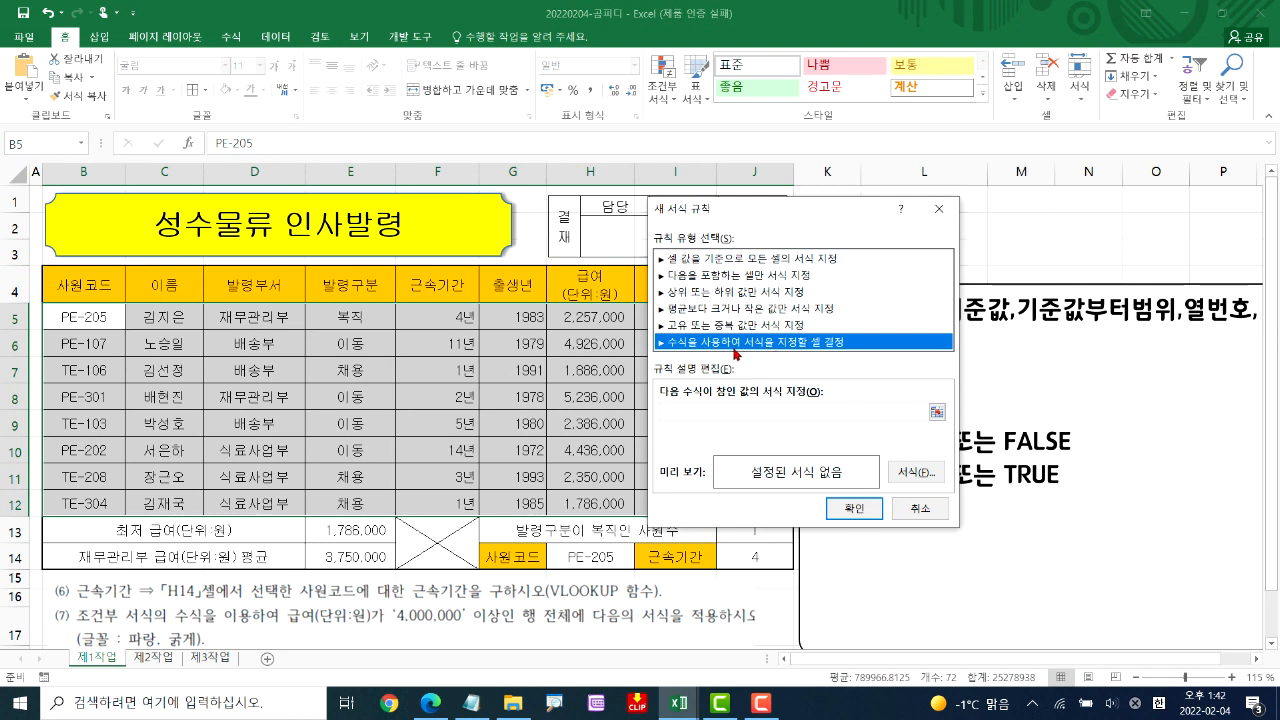
left_click(673, 412)
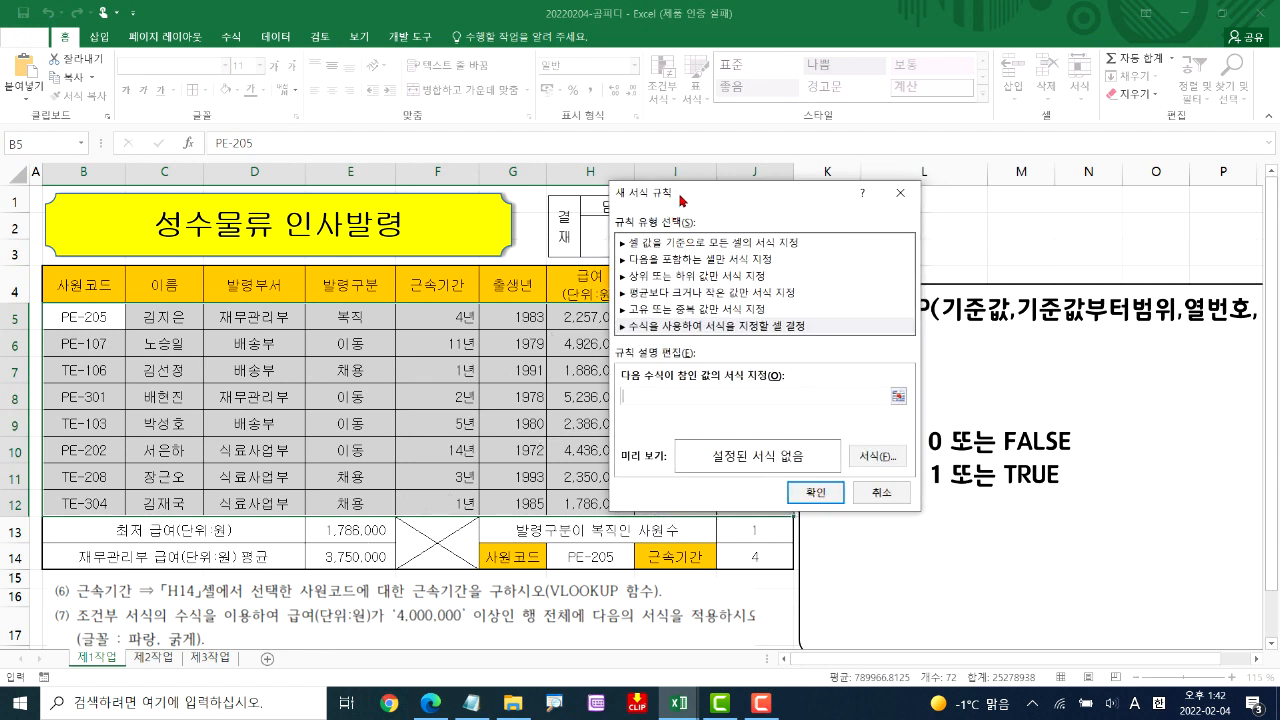
left_click_drag(665, 200, 712, 199)
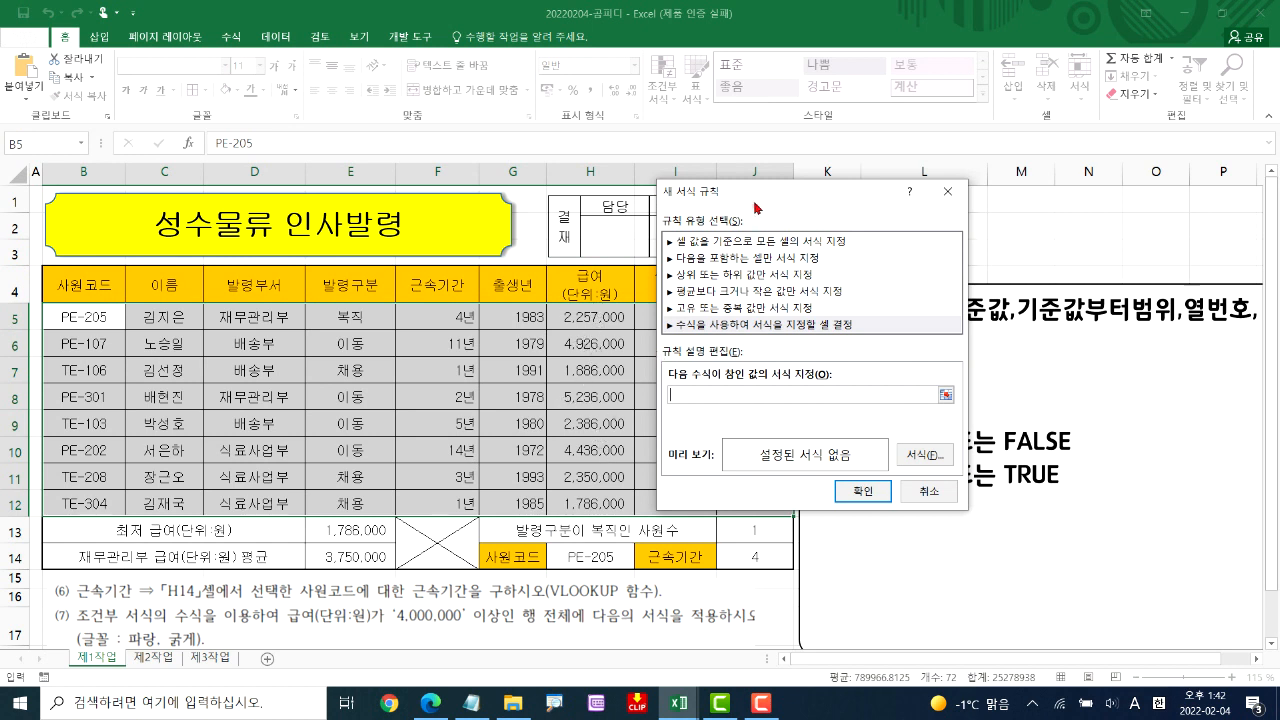
left_click_drag(752, 201, 731, 198)
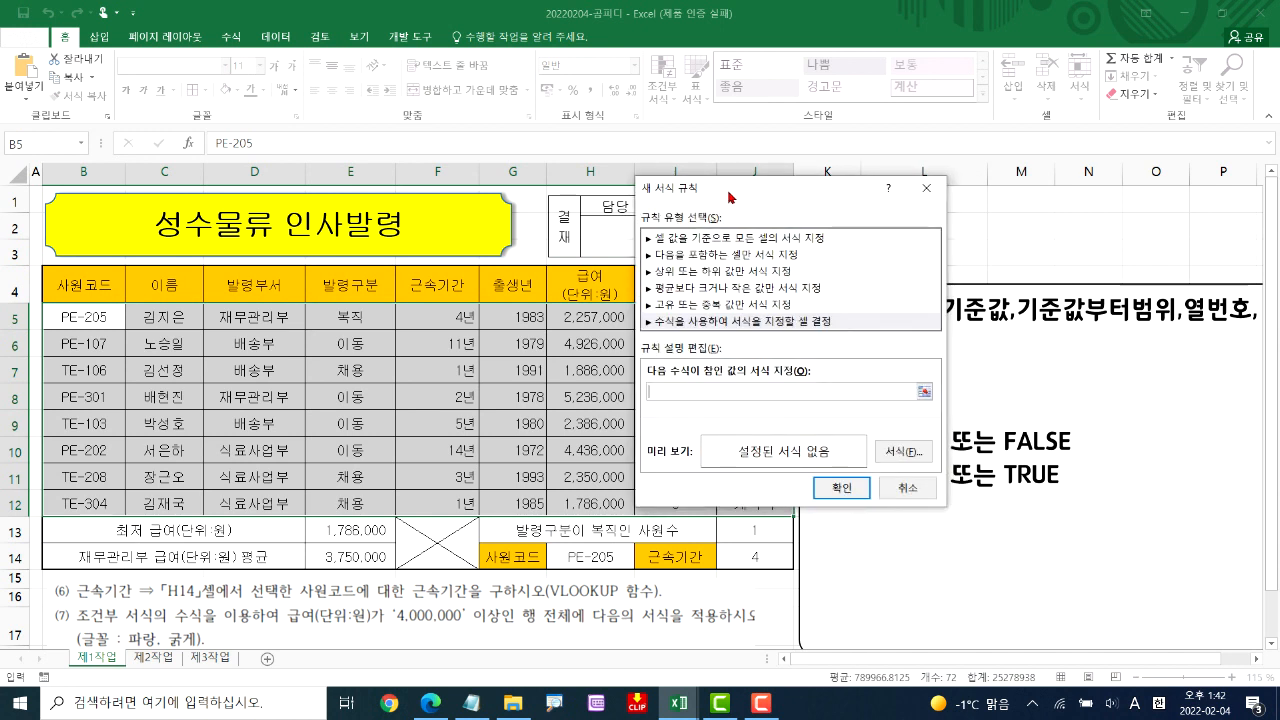
Set the rule's formula to =$H5>=4000000, keeping only the 급여 column reference absolute
left_click(576, 316)
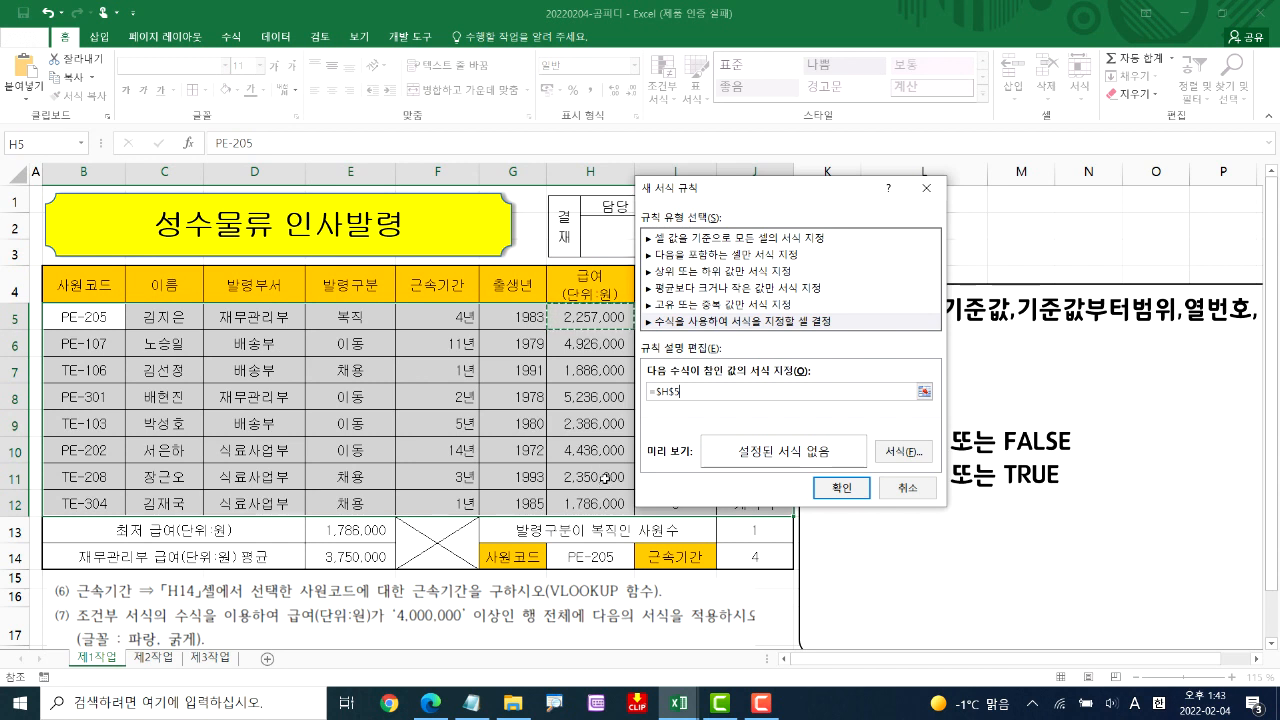
key("F4")
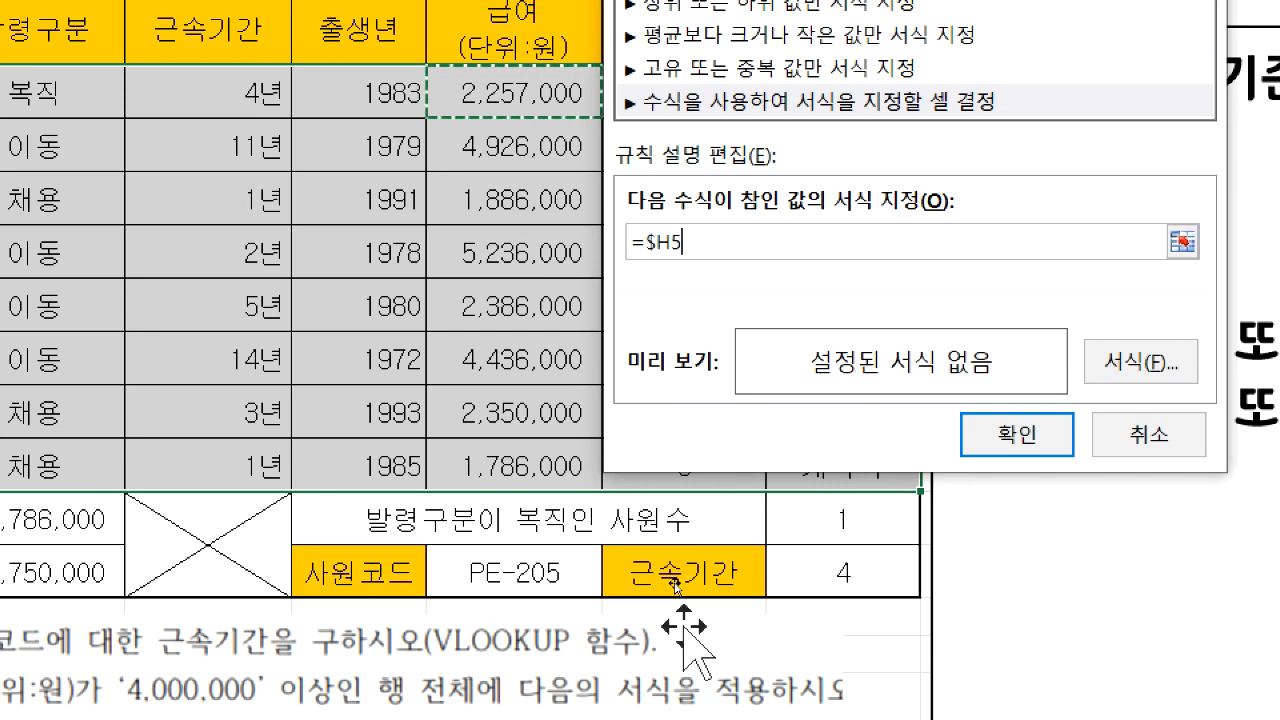
type(">=")
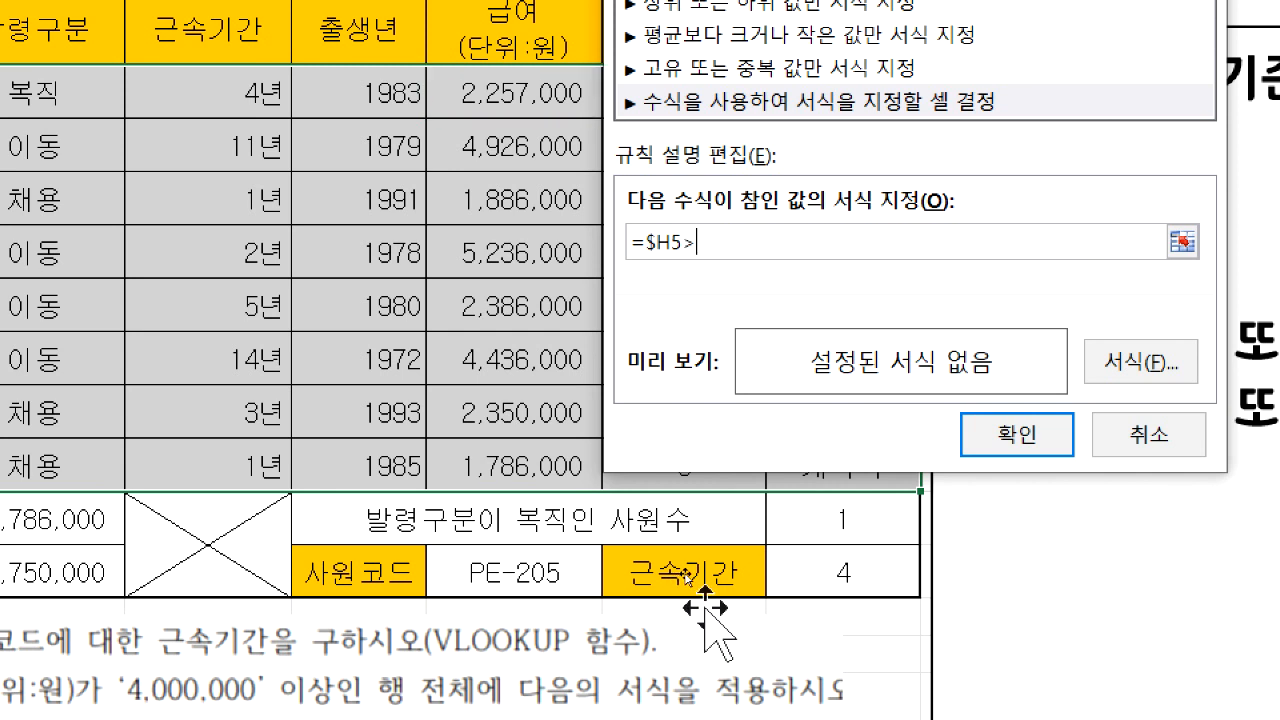
type("4000000")
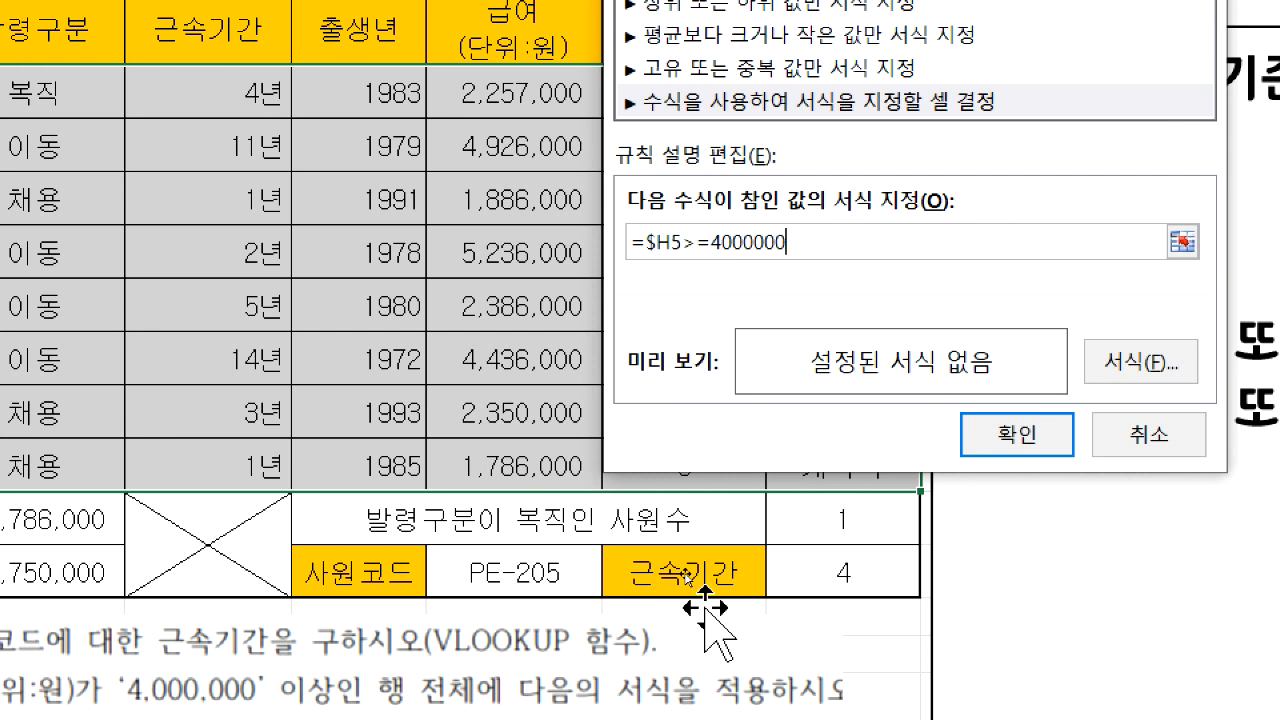
Give the rule a bold (굵게) font style in standard blue (파랑) and apply it to the table rows
left_click(1140, 362)
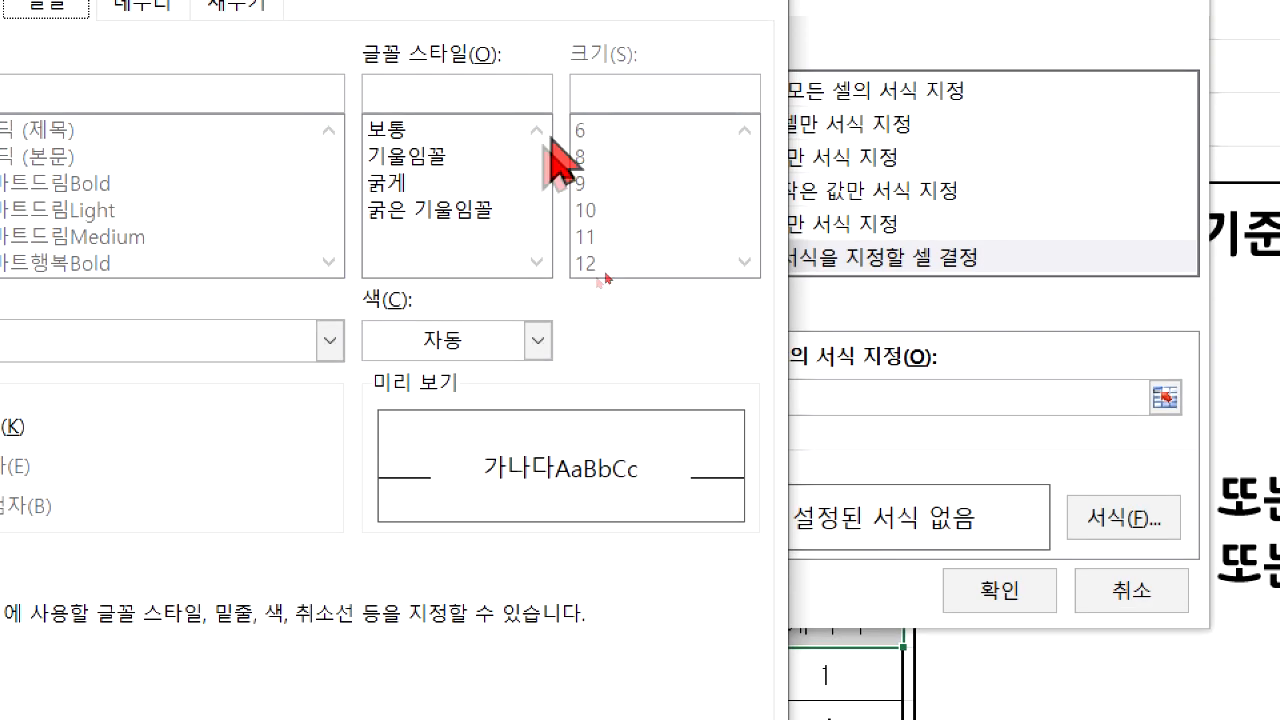
left_click(452, 26)
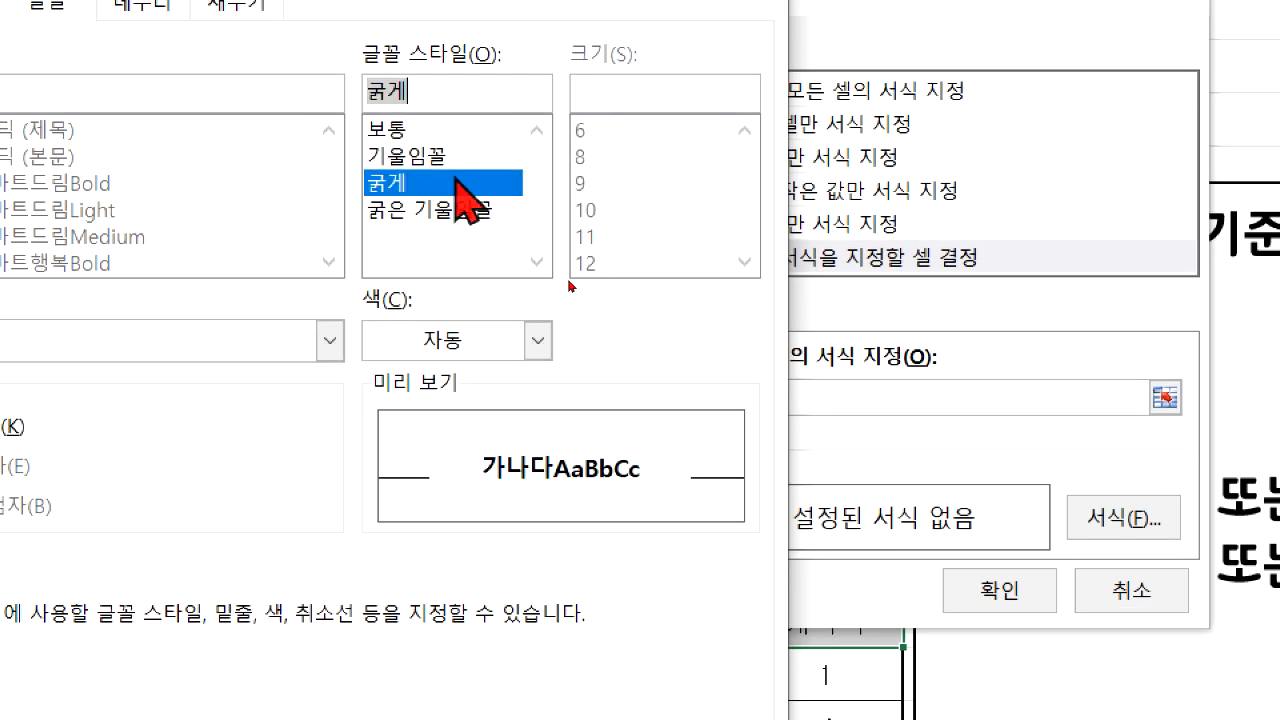
left_click(477, 350)
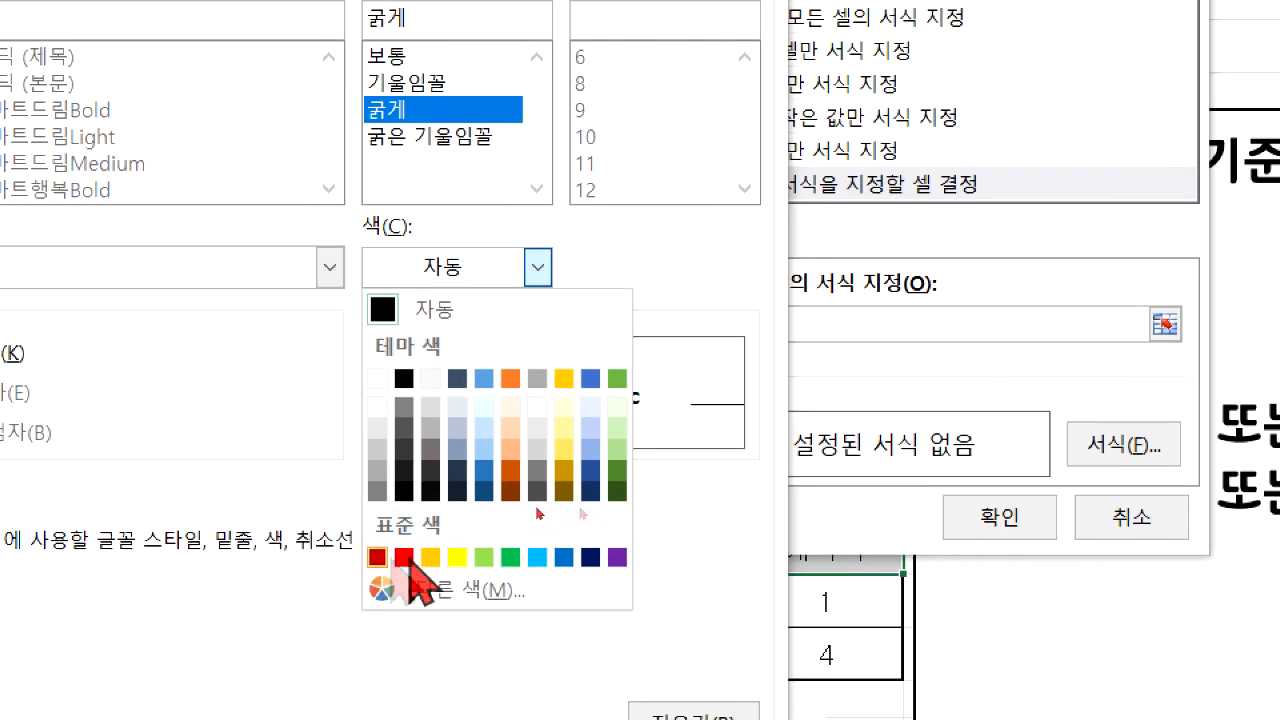
left_click(563, 557)
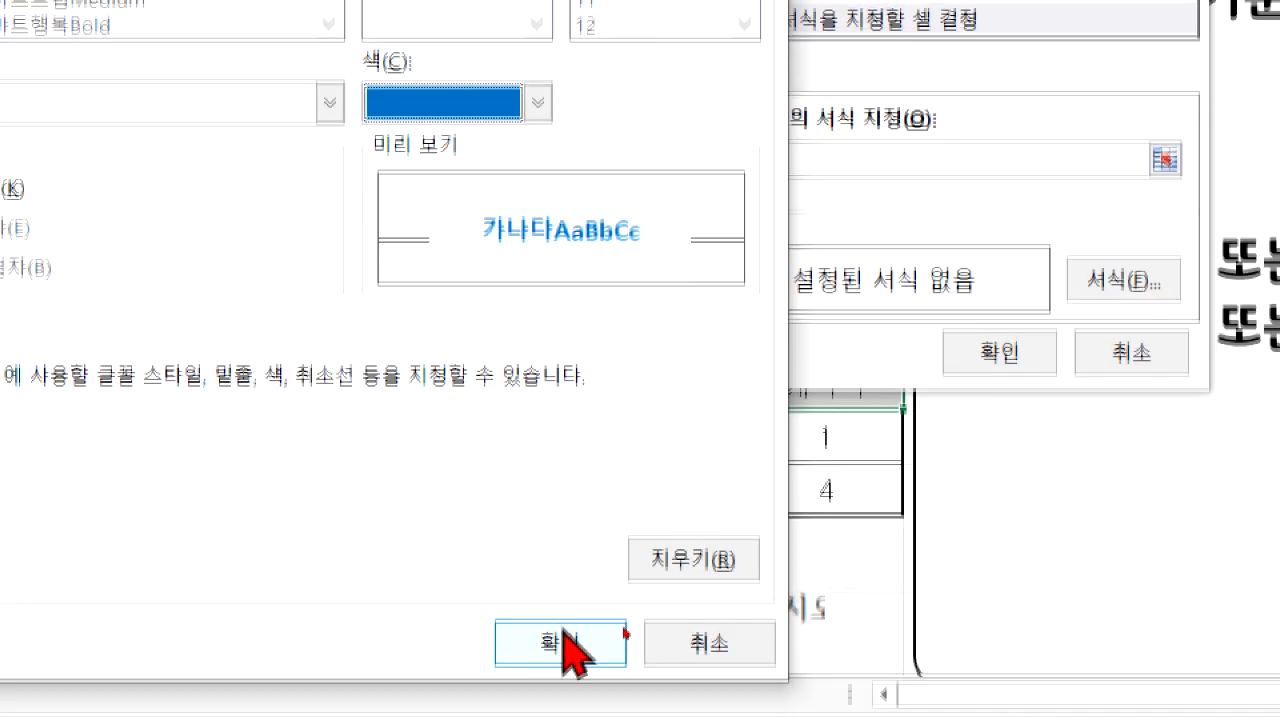
left_click(571, 643)
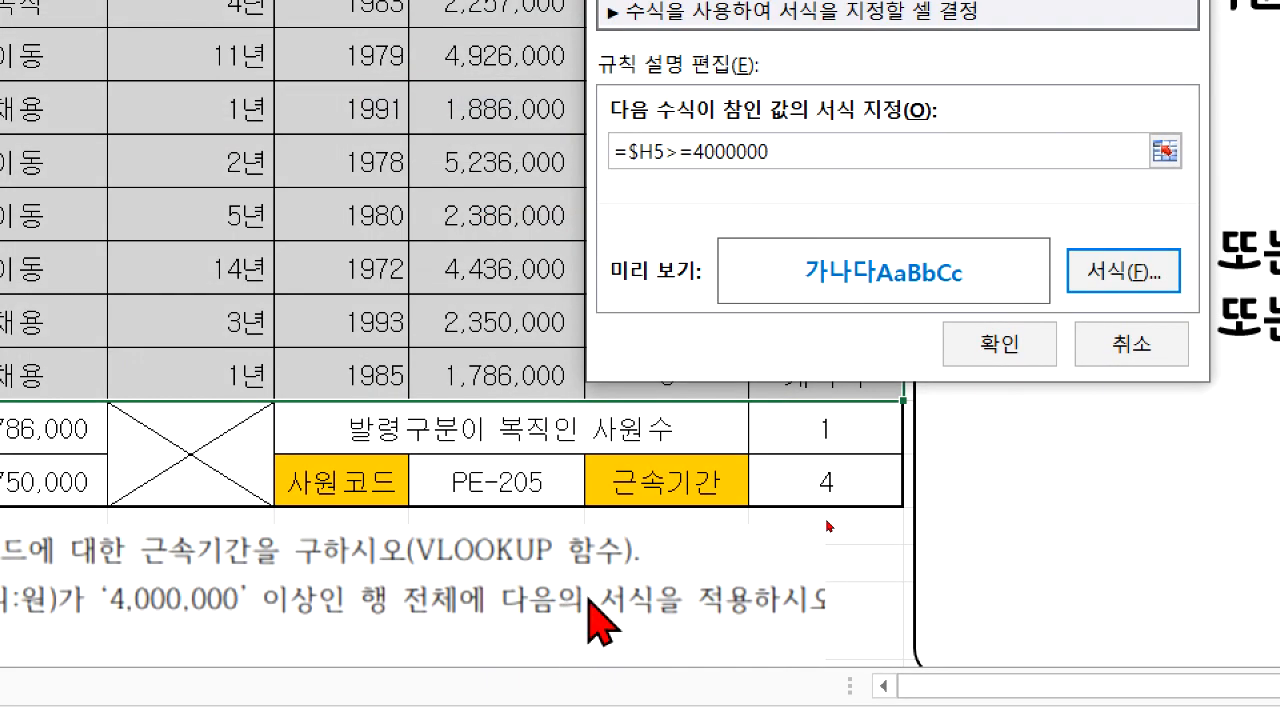
left_click(1018, 347)
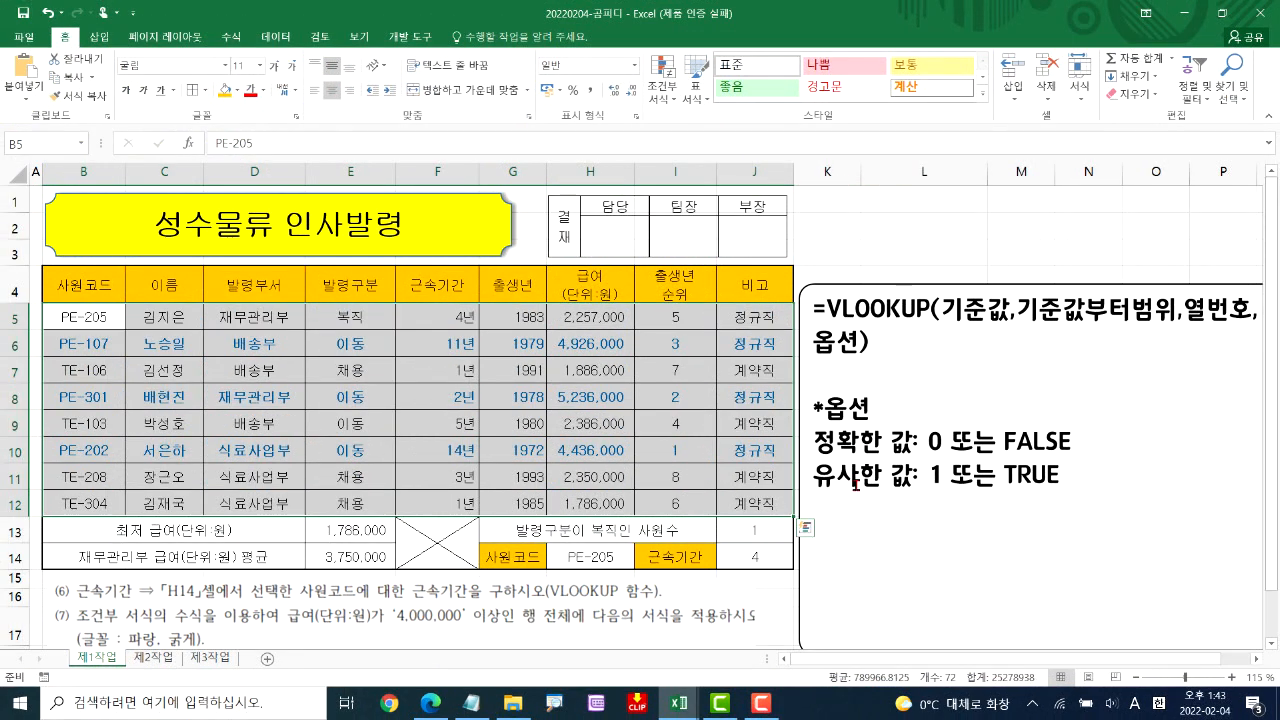
left_click(680, 558)
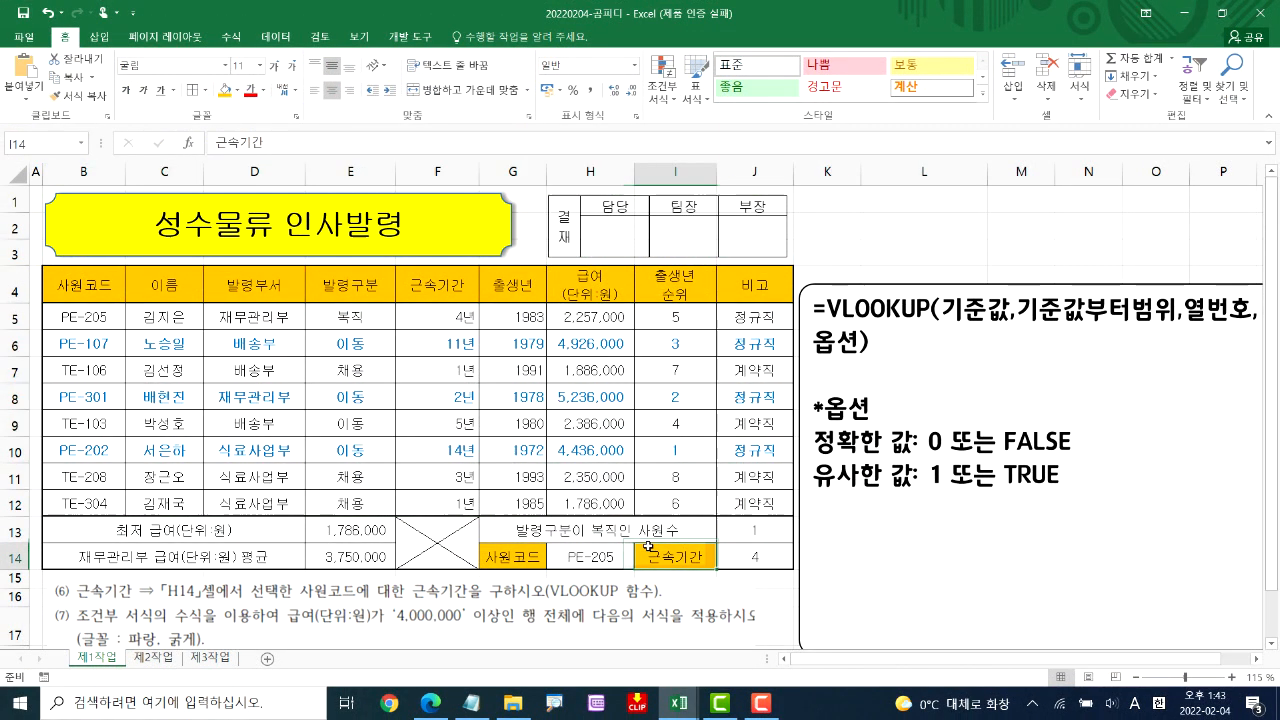
left_click(690, 252)
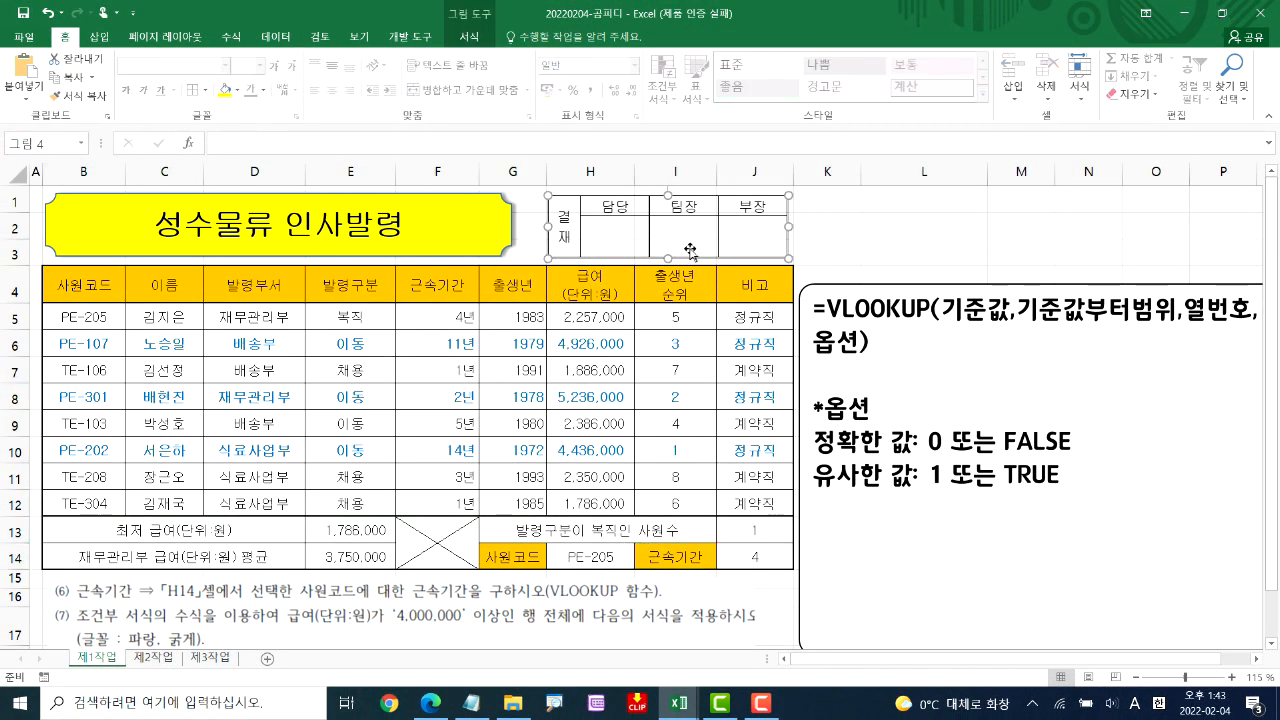